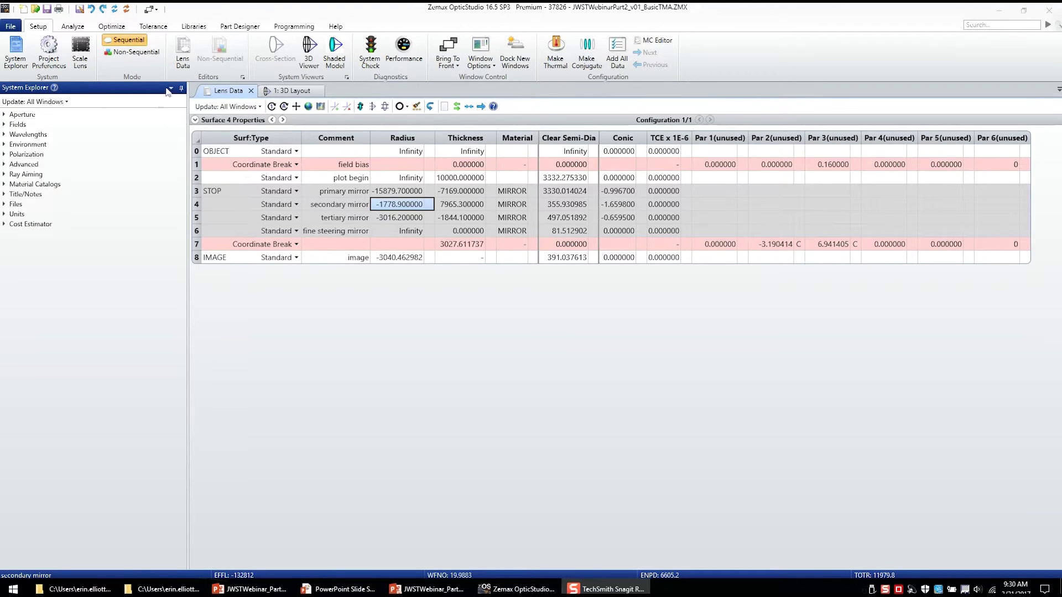
- Expand the aperture, fields and wavelengths settings in the System Explorer to review them
click(3, 115)
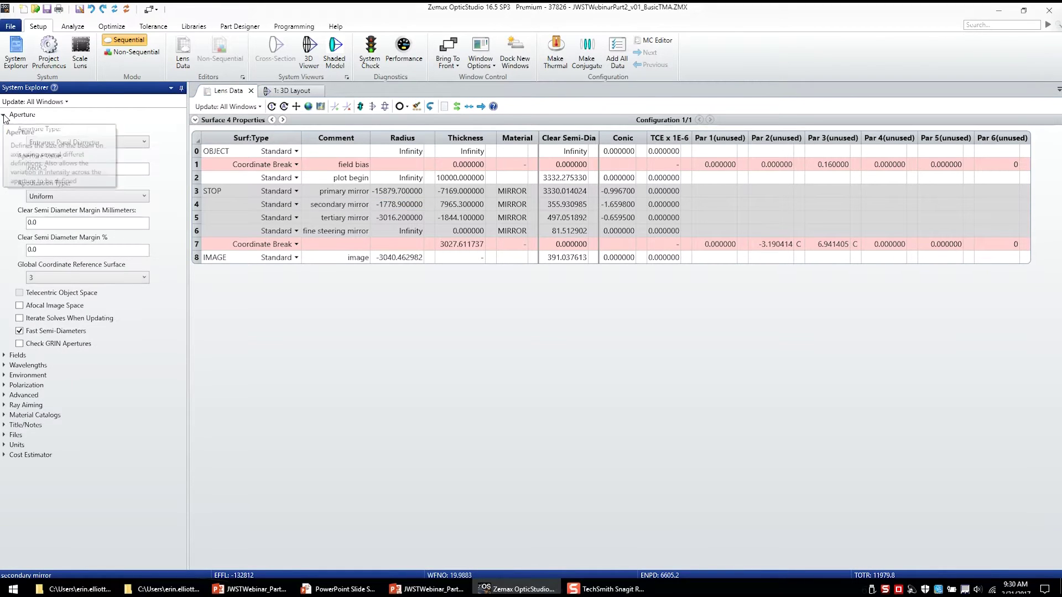
click(5, 357)
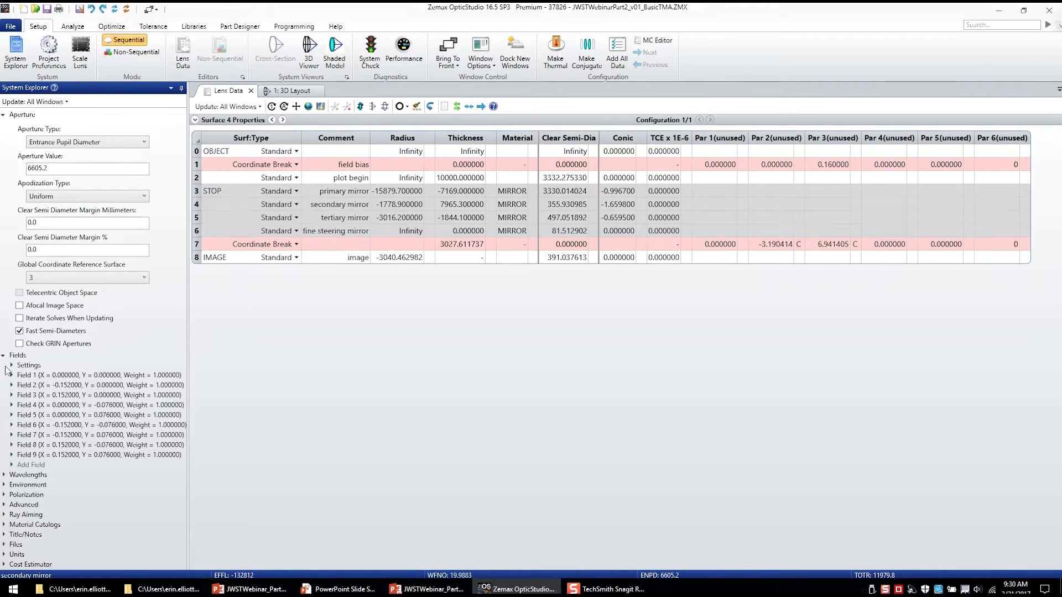
click(4, 475)
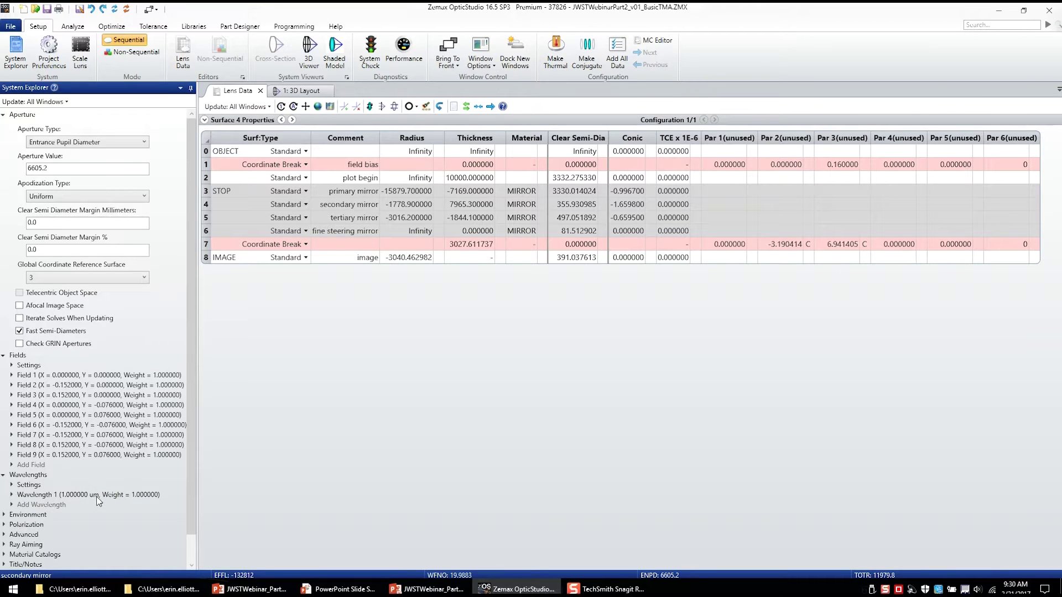
- Open the Field Data editor, dock it with the other windows, review the field points and close it
double_click(17, 356)
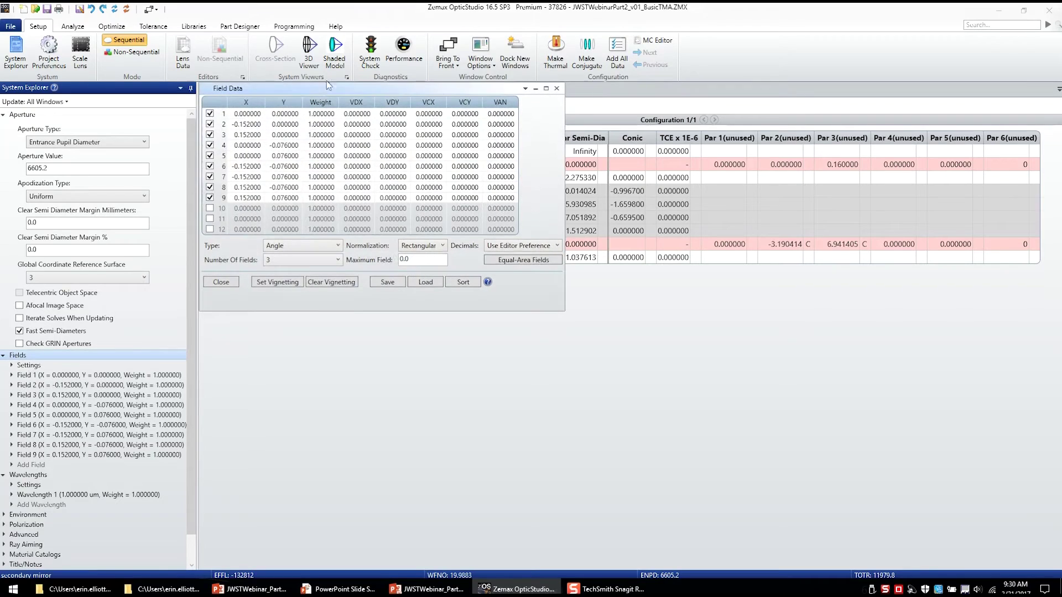
drag(298, 95, 362, 95)
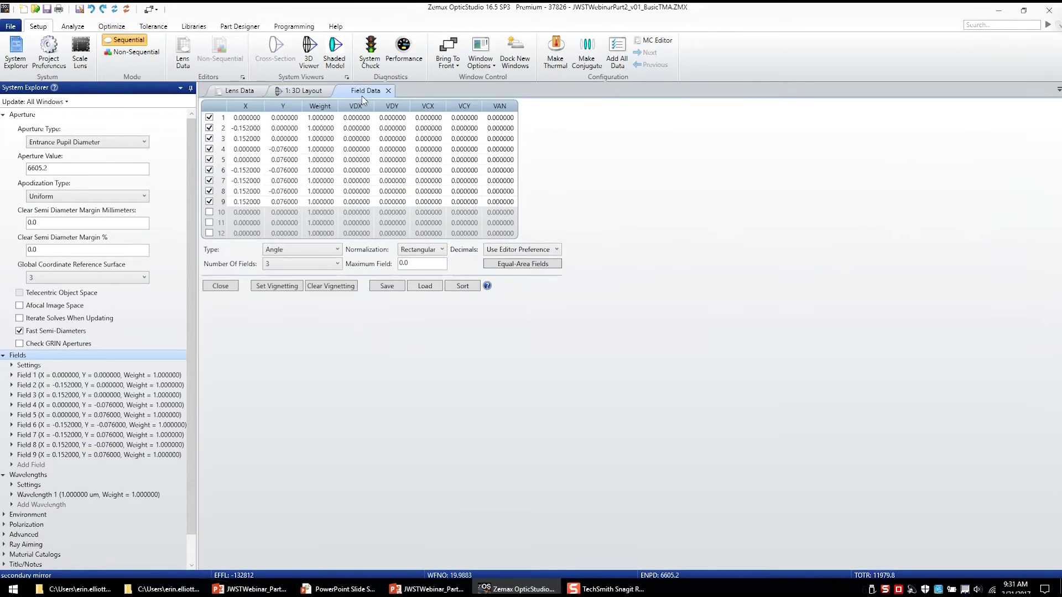
click(481, 59)
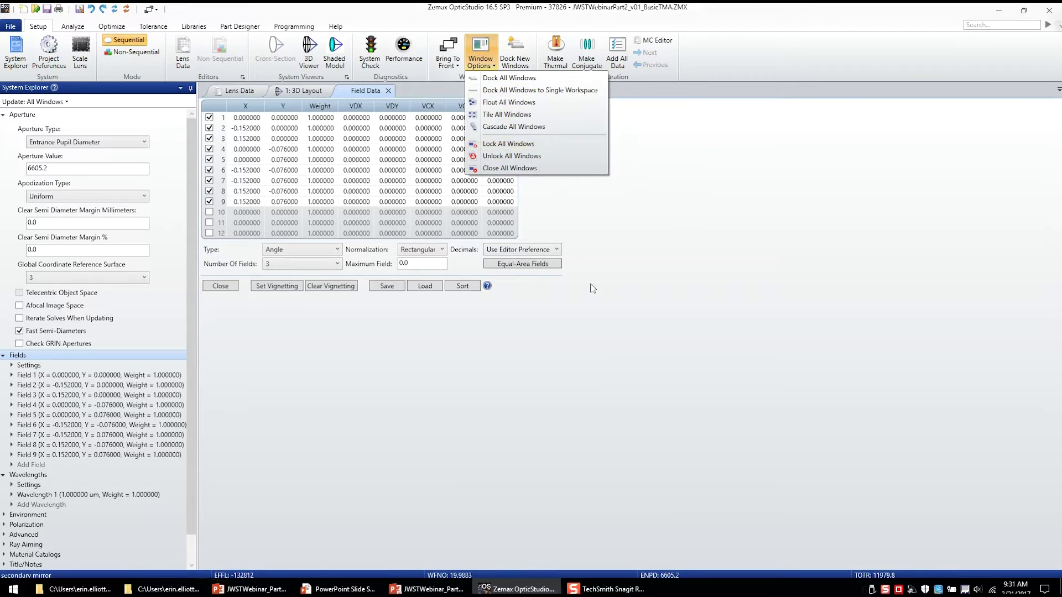
click(626, 200)
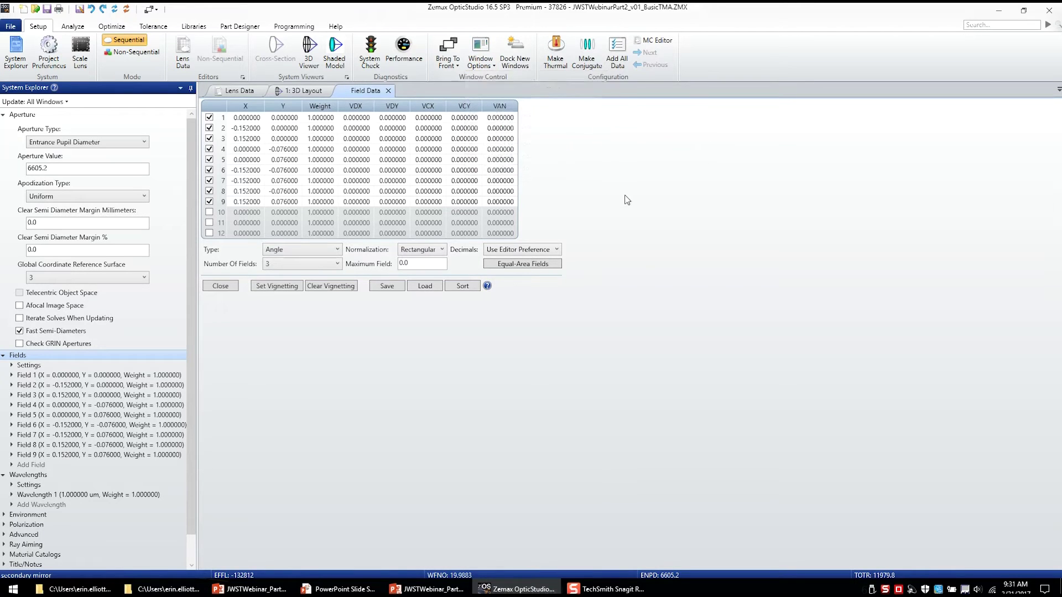
click(389, 91)
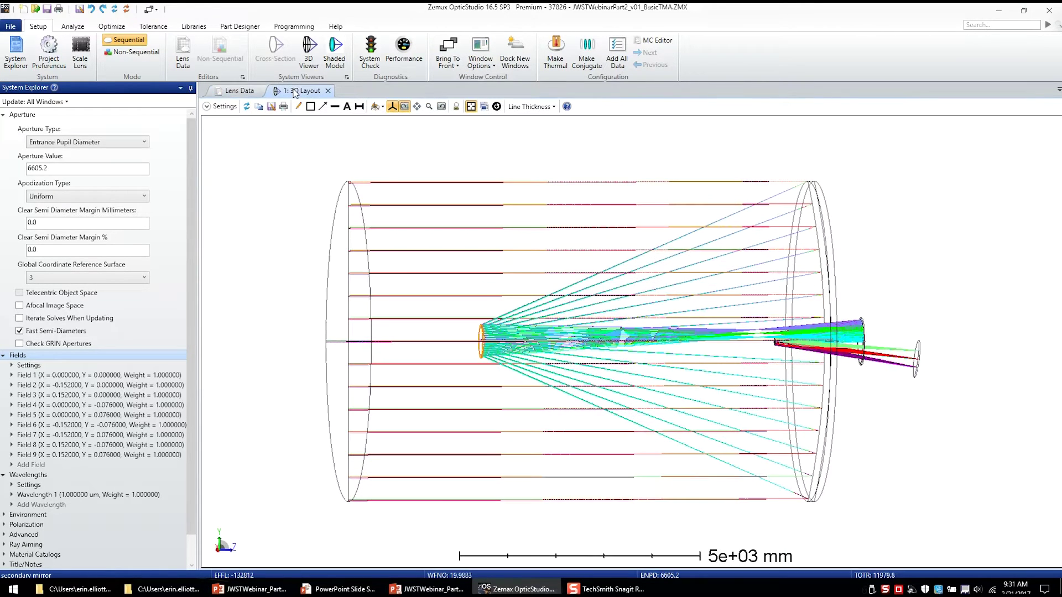
- Start a Standard Spot Diagram and configure it for wavelength 1 and all fields
click(292, 92)
click(69, 28)
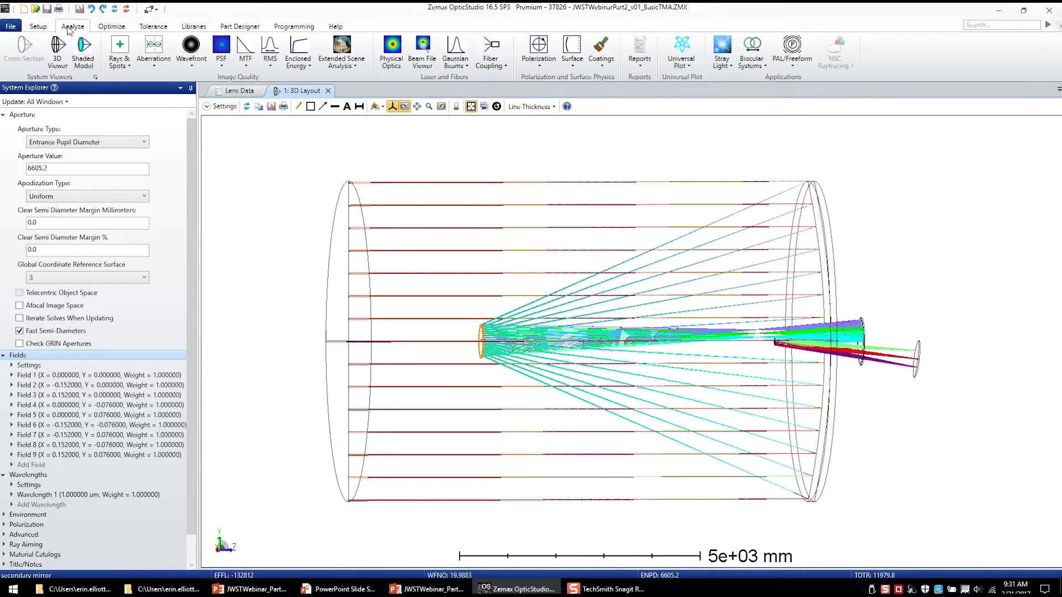
click(123, 65)
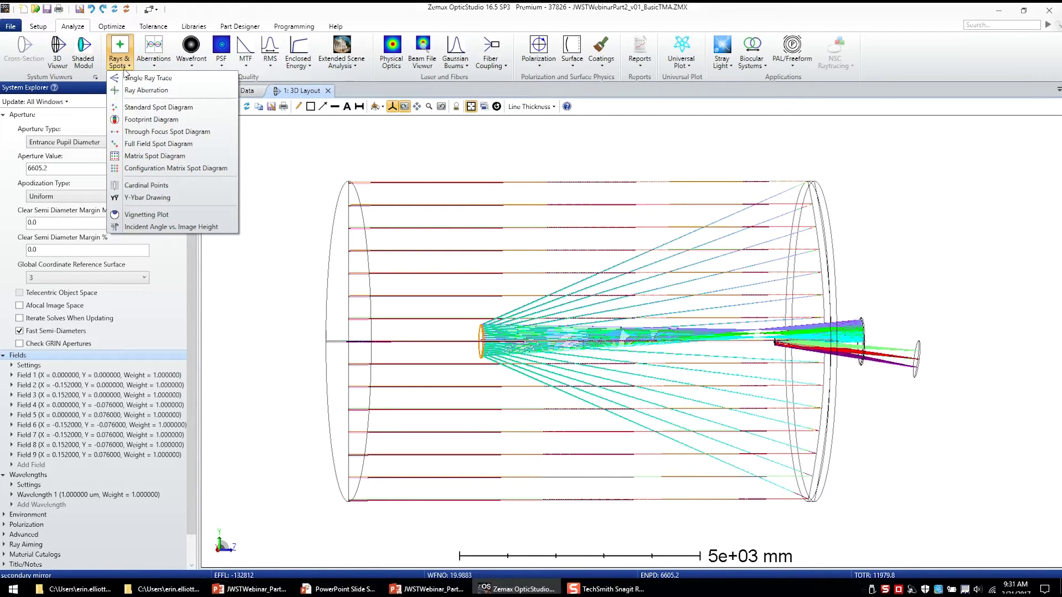
click(133, 108)
click(430, 137)
click(424, 161)
click(426, 150)
click(426, 150)
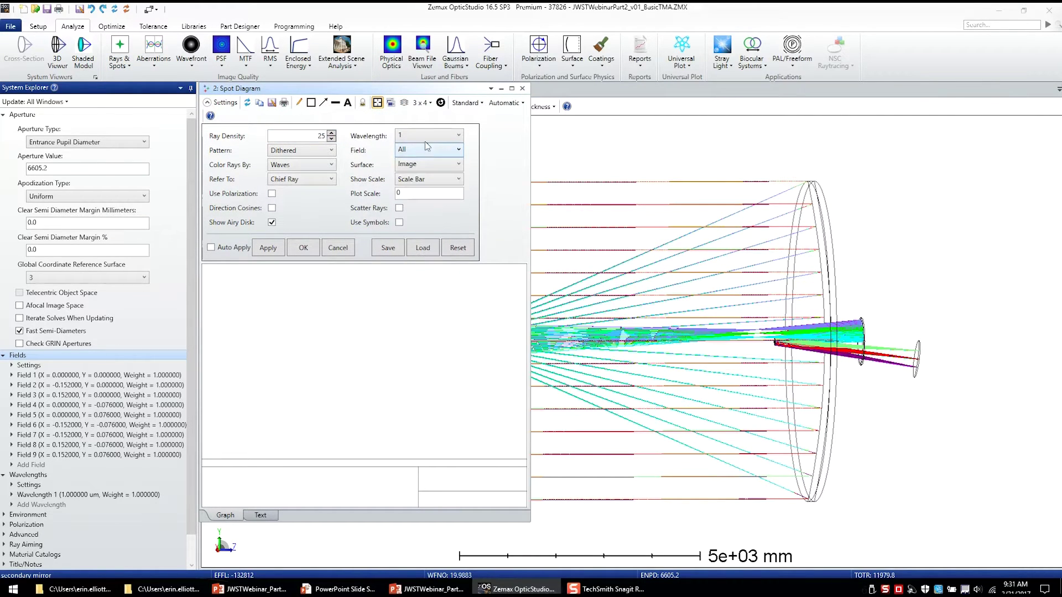
- Generate the spot diagram with a ray density of 55 and dock it beside the 3D layout
double_click(321, 136)
text(55)
click(303, 248)
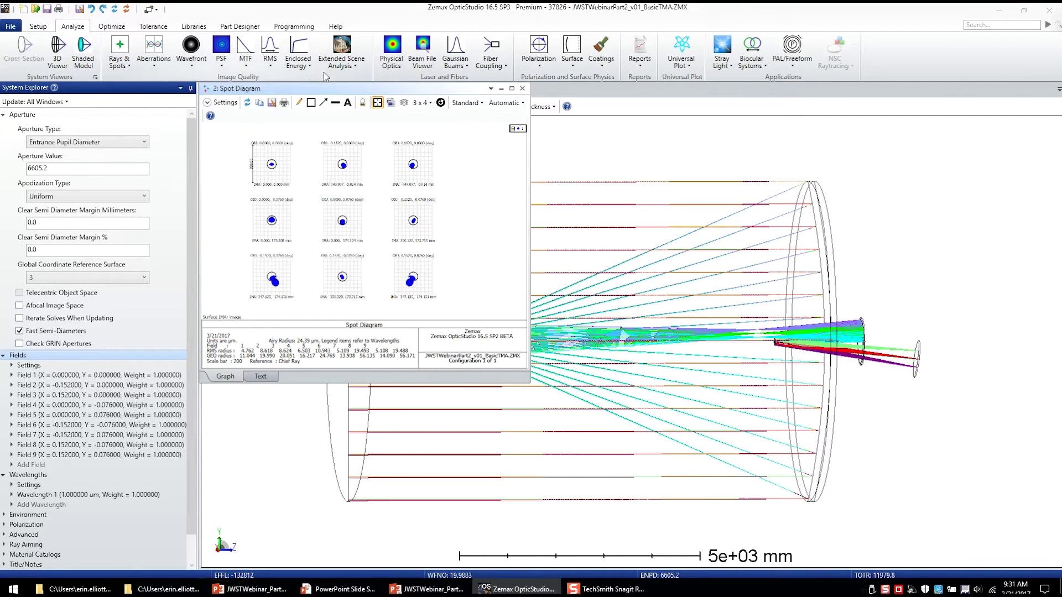
drag(307, 88, 350, 95)
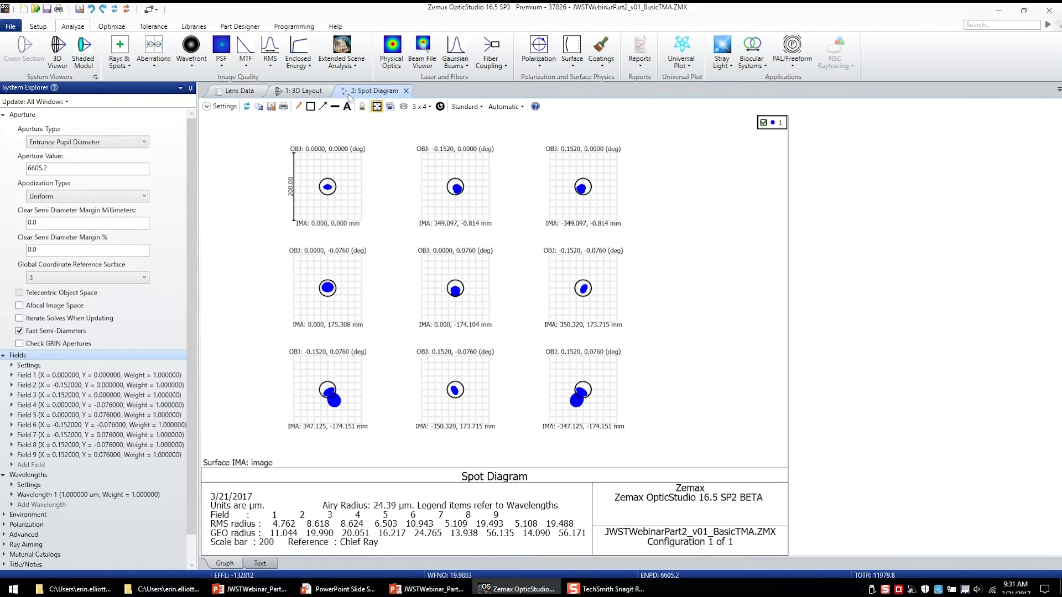
- Compare the spot diagram with the 3D layout by switching between the two views
click(302, 91)
click(380, 92)
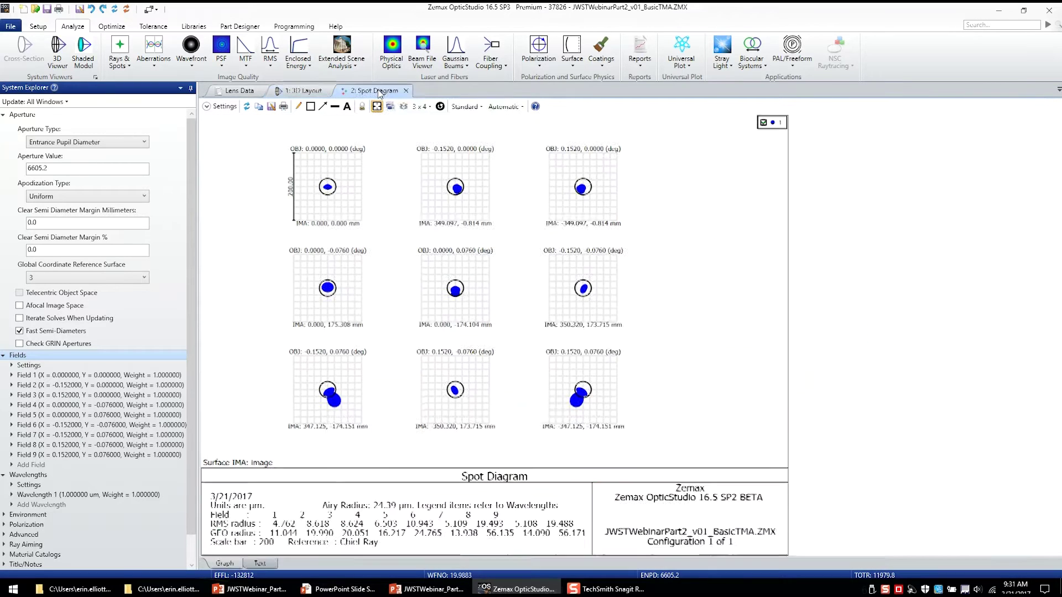
click(289, 93)
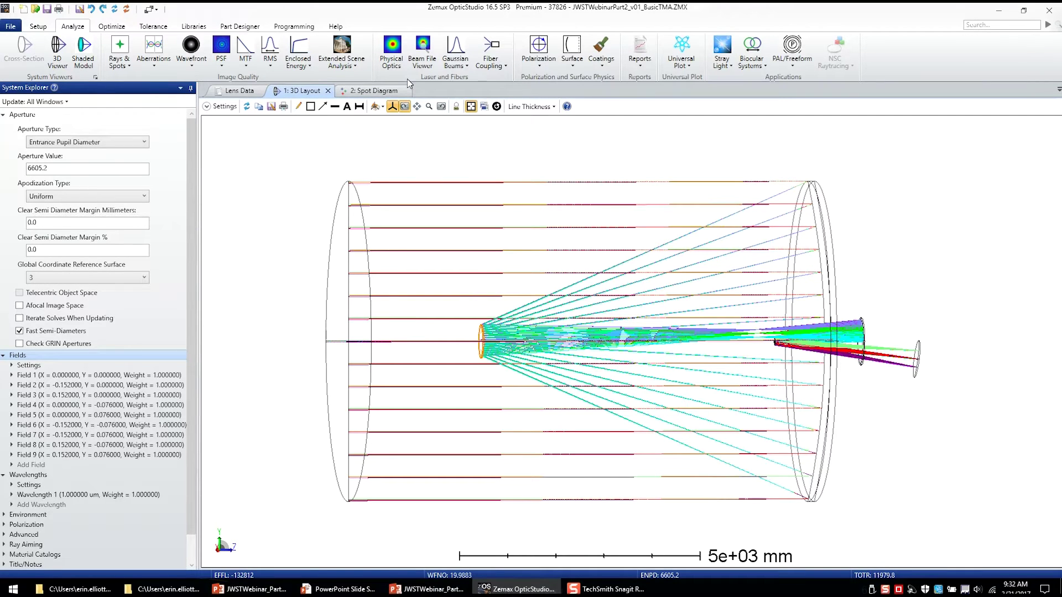
- Create a docked Footprint Diagram with ray density 45 and wavelength 1, without symbols
click(120, 65)
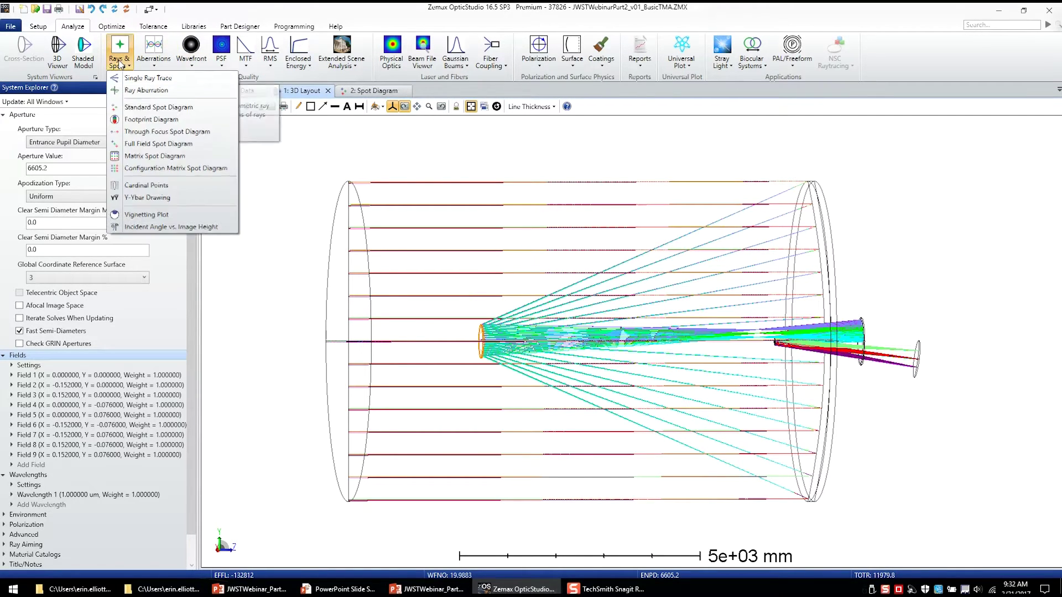
click(139, 127)
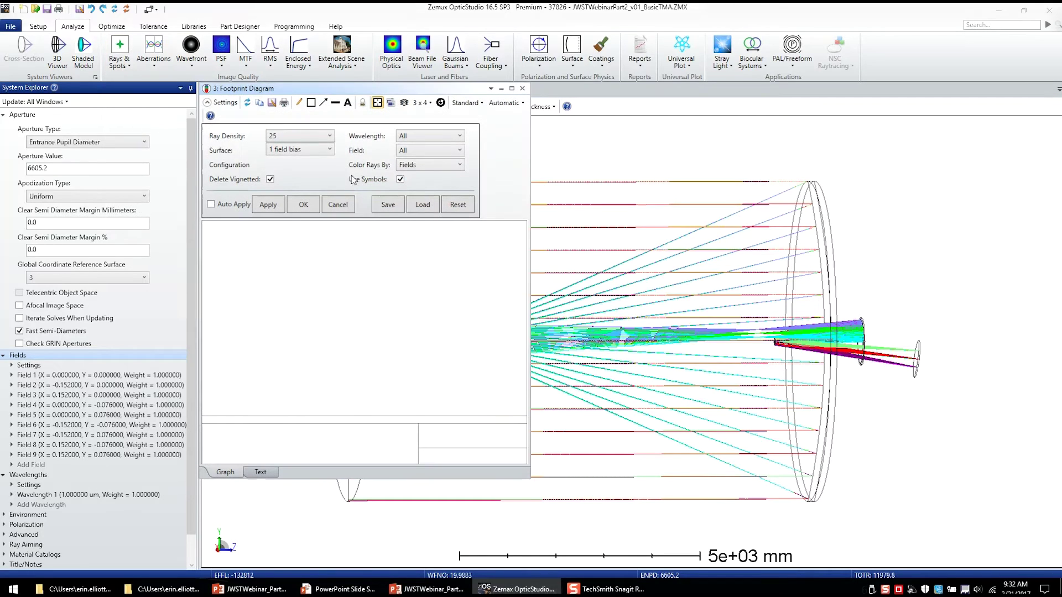
click(287, 138)
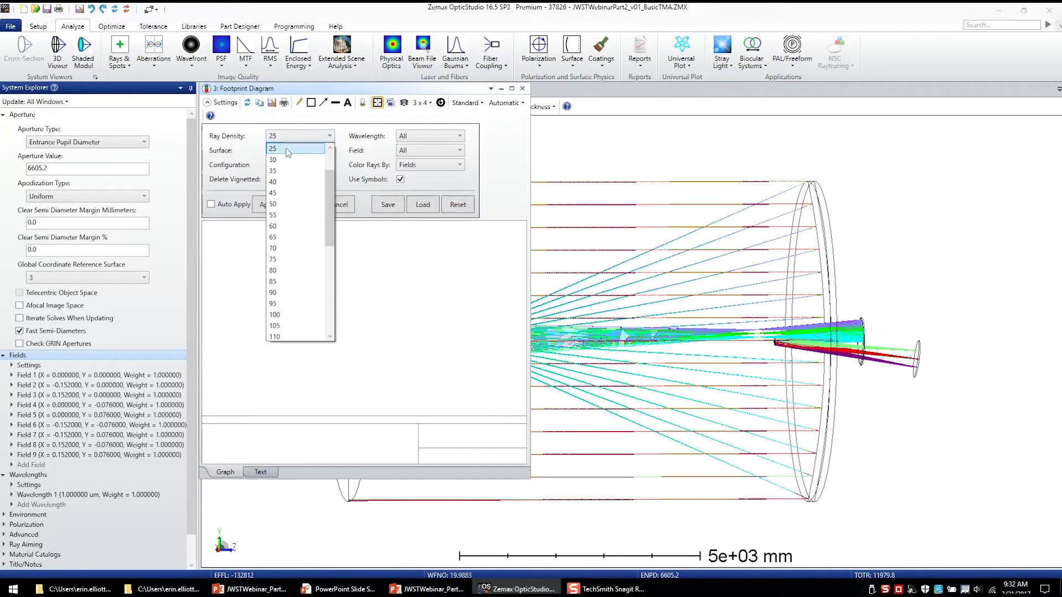
click(284, 192)
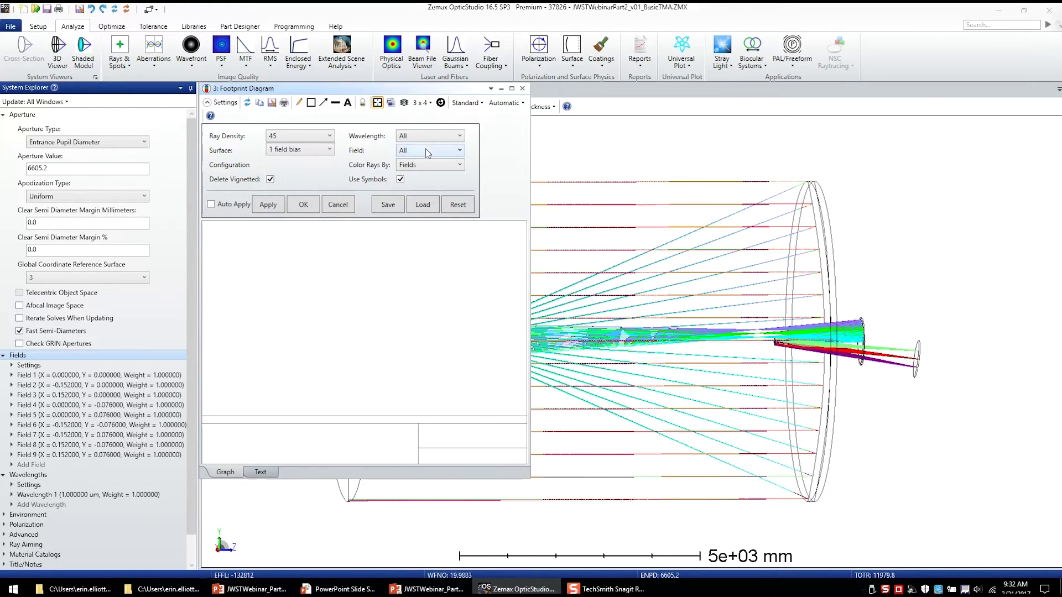
click(433, 138)
click(427, 158)
click(303, 206)
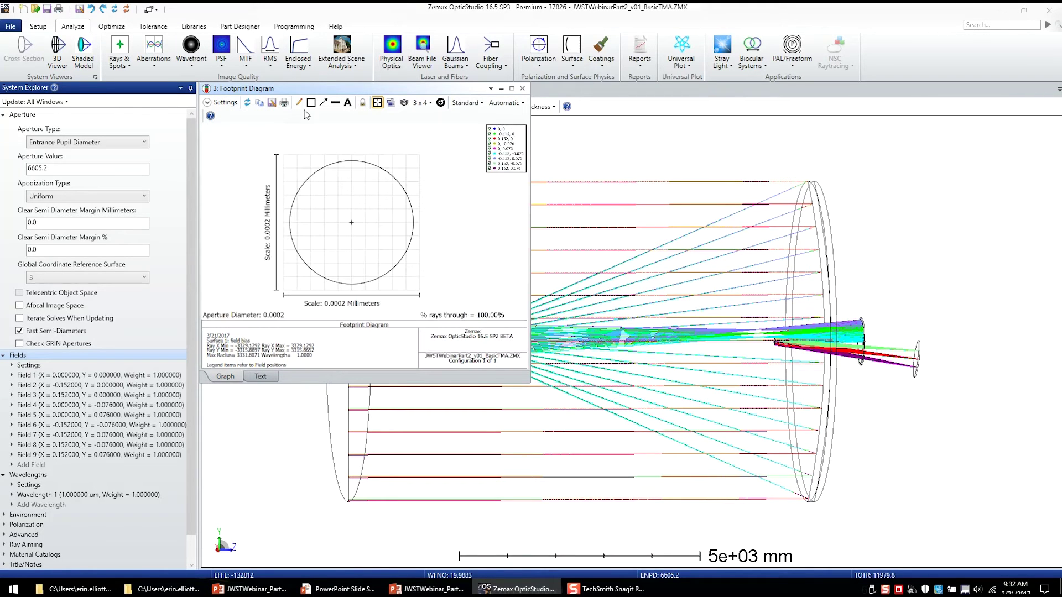
drag(299, 89, 442, 94)
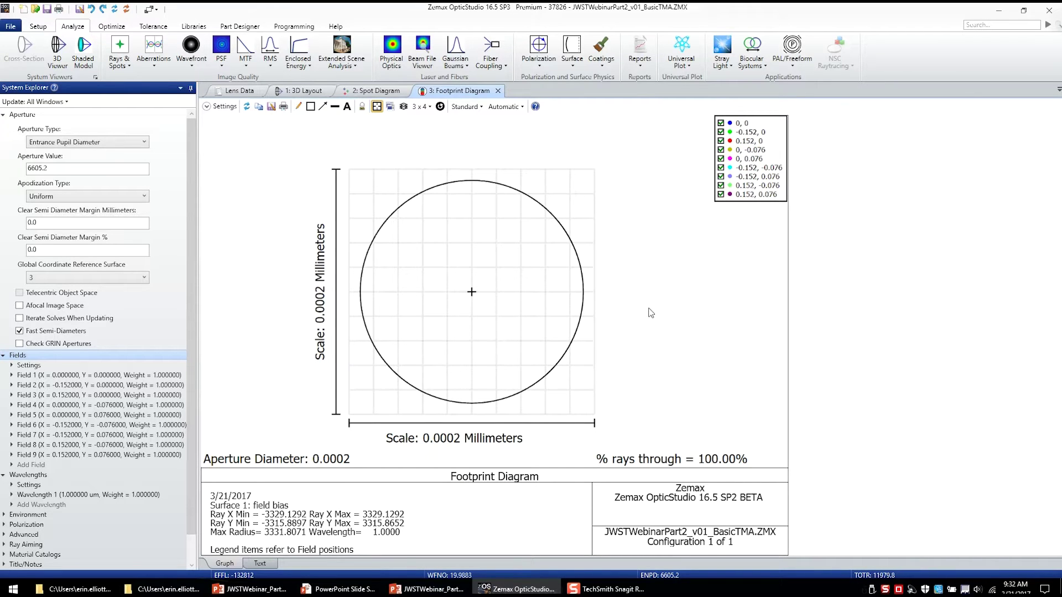
- Examine the beam footprints surface by surface, from the plot begin surface through the mirrors to the image
key(Right)
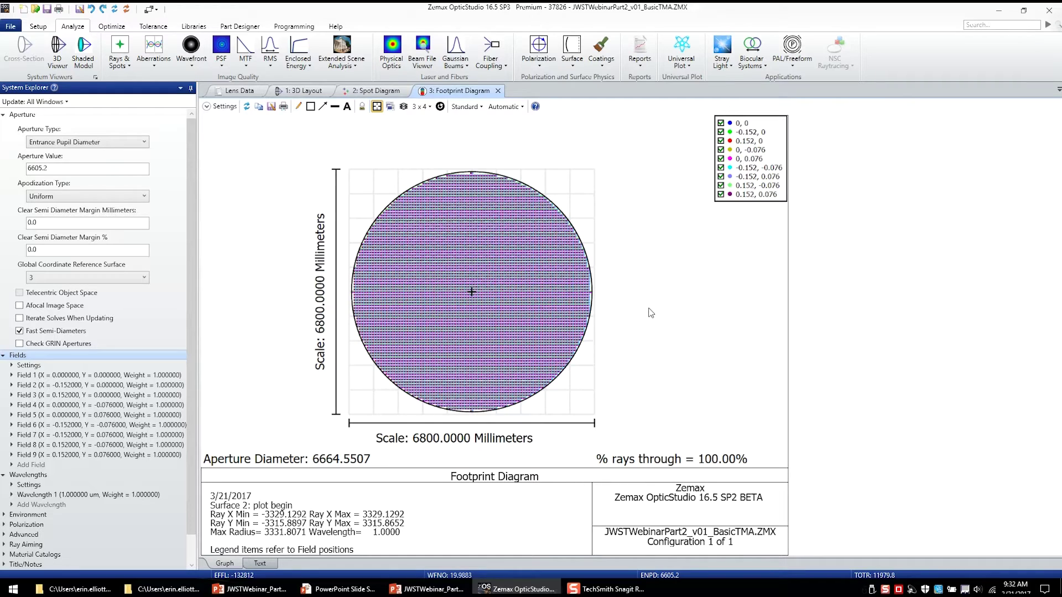
key(Right)
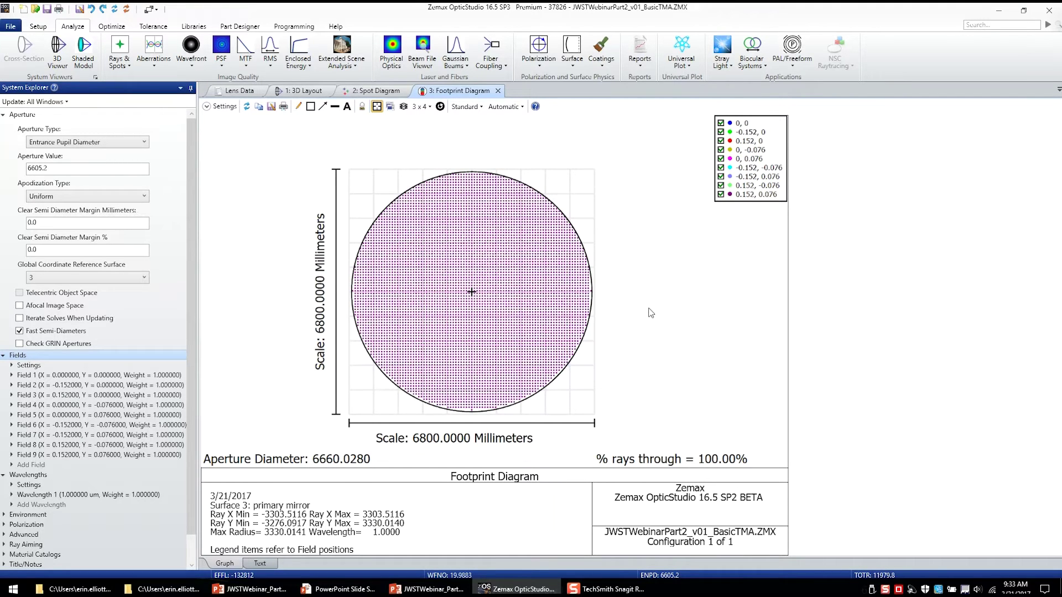
key(Right)
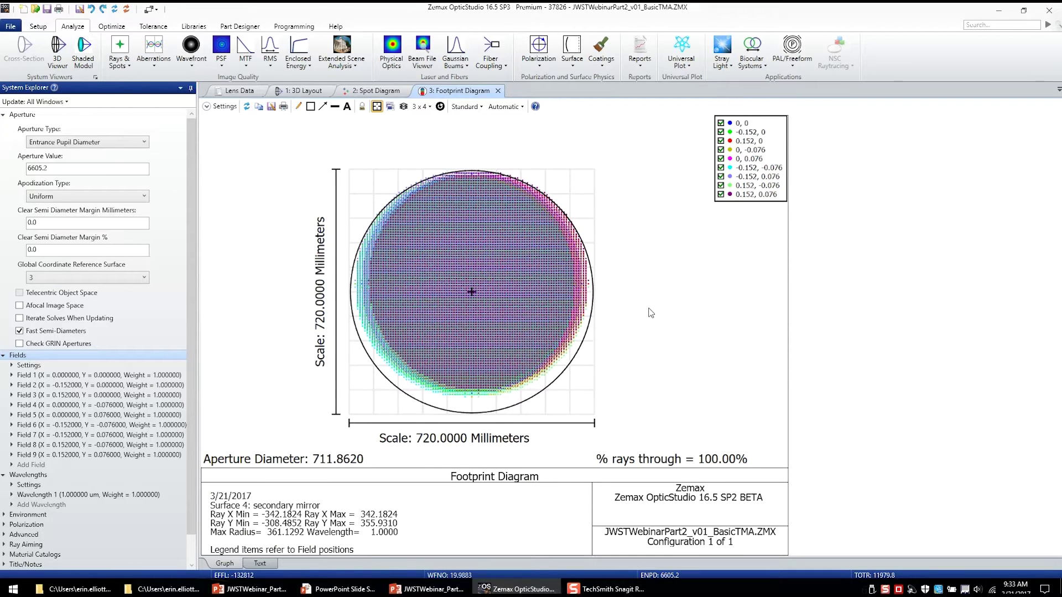
key(Right)
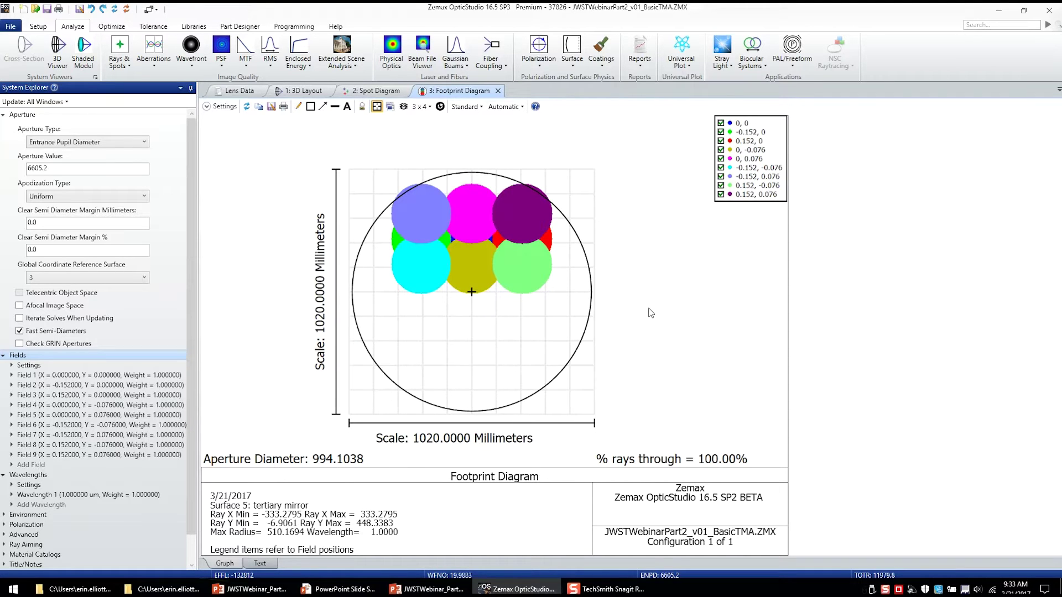
key(Down)
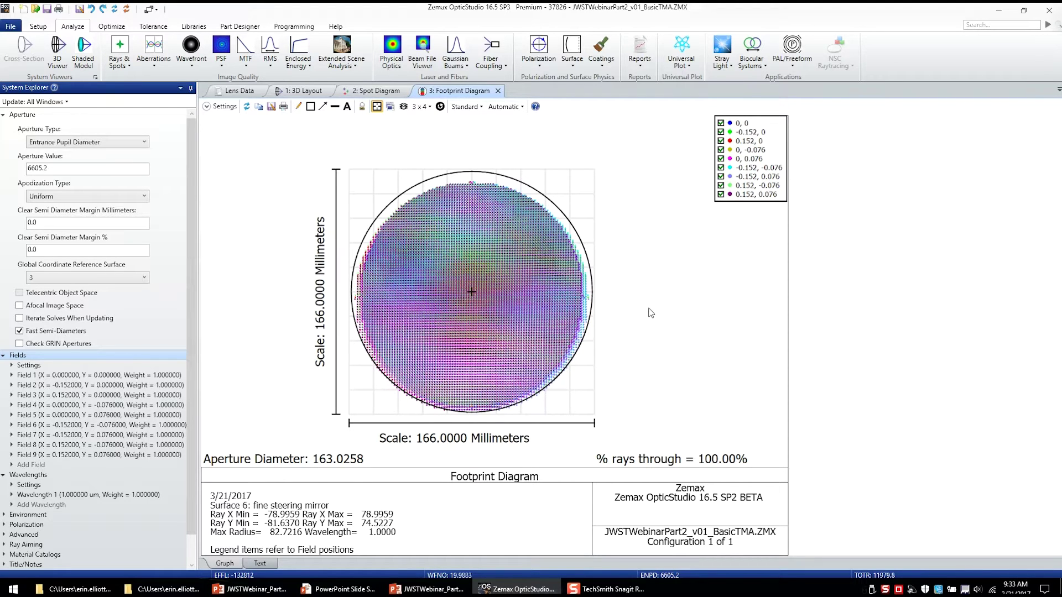
key(Down)
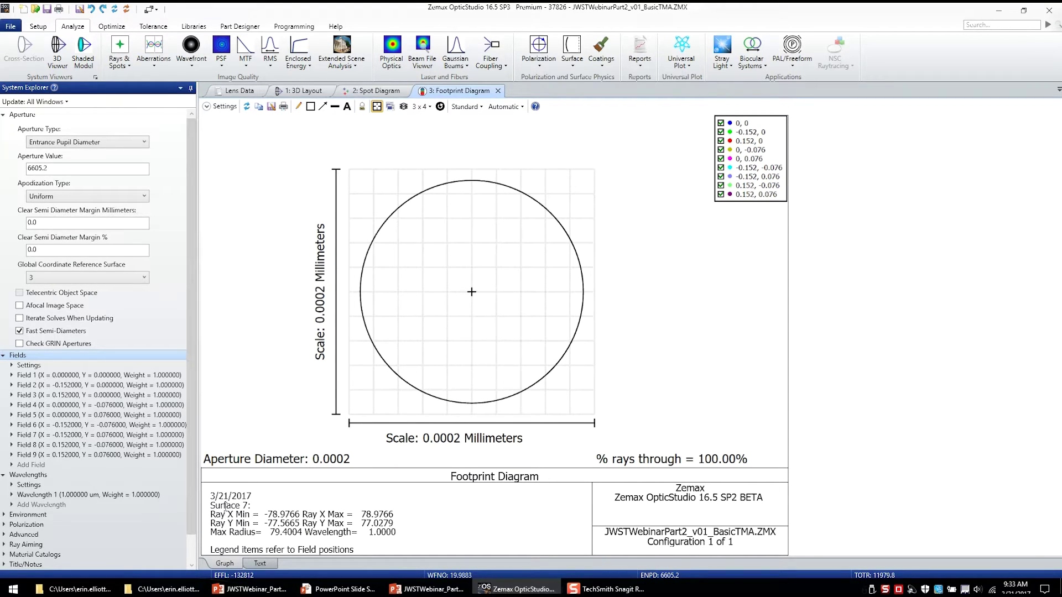
key(Down)
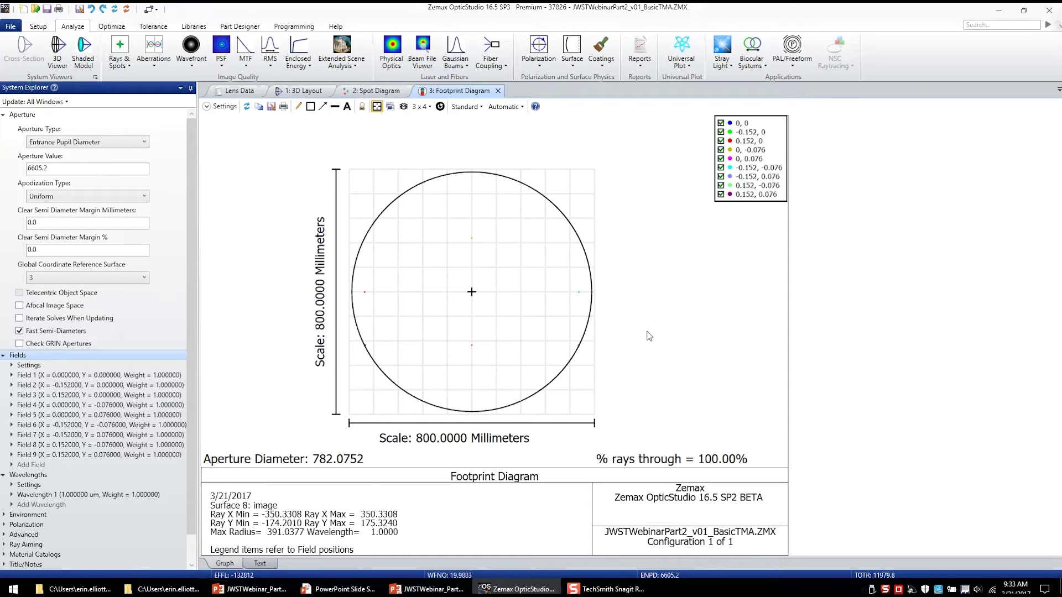
click(473, 346)
- Turn on Use Symbols for the footprint diagram at the image surface
click(206, 107)
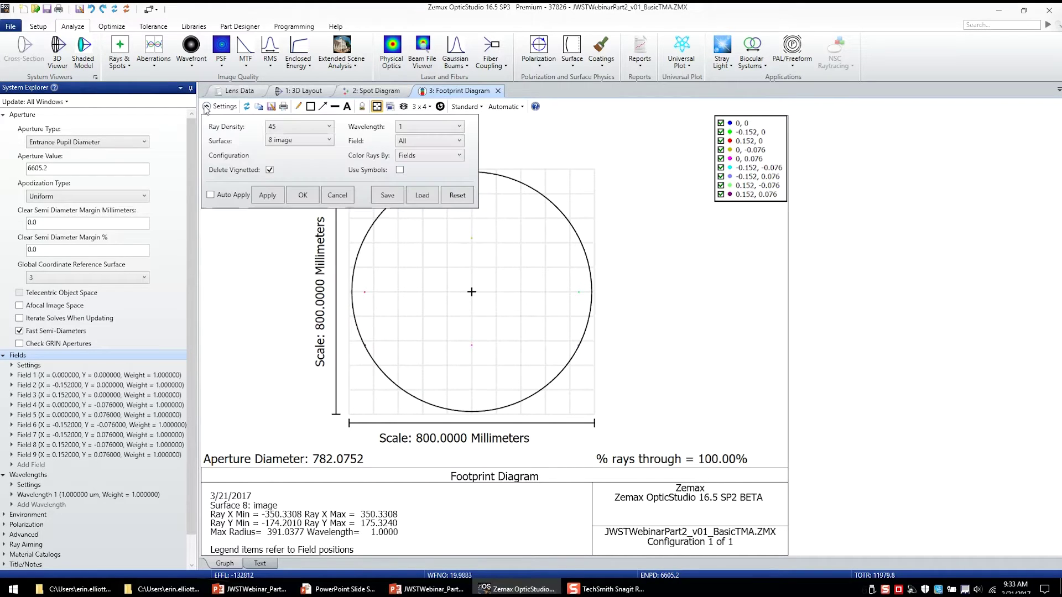
click(399, 171)
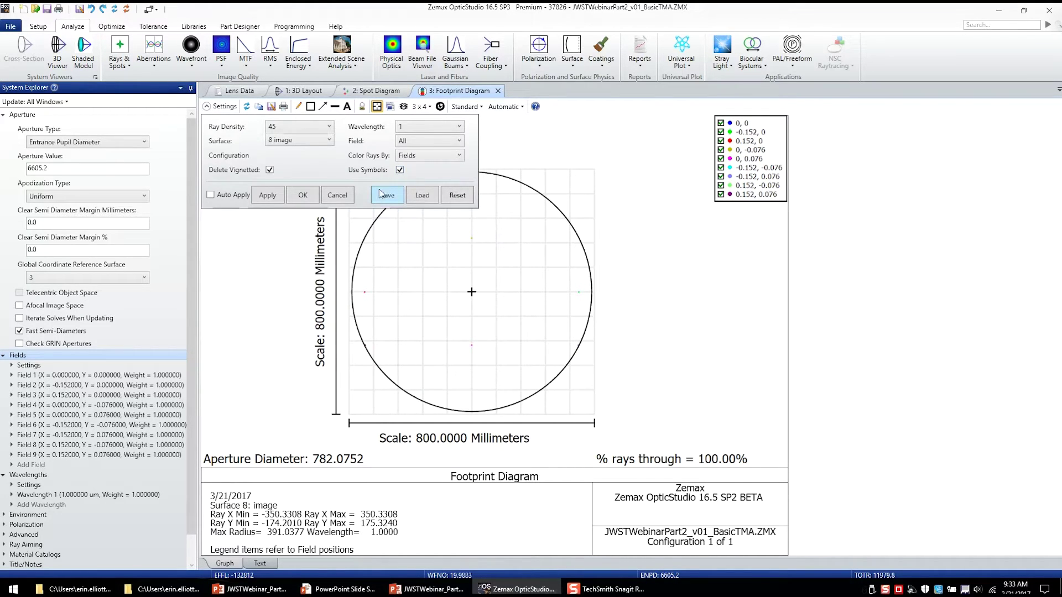
click(303, 195)
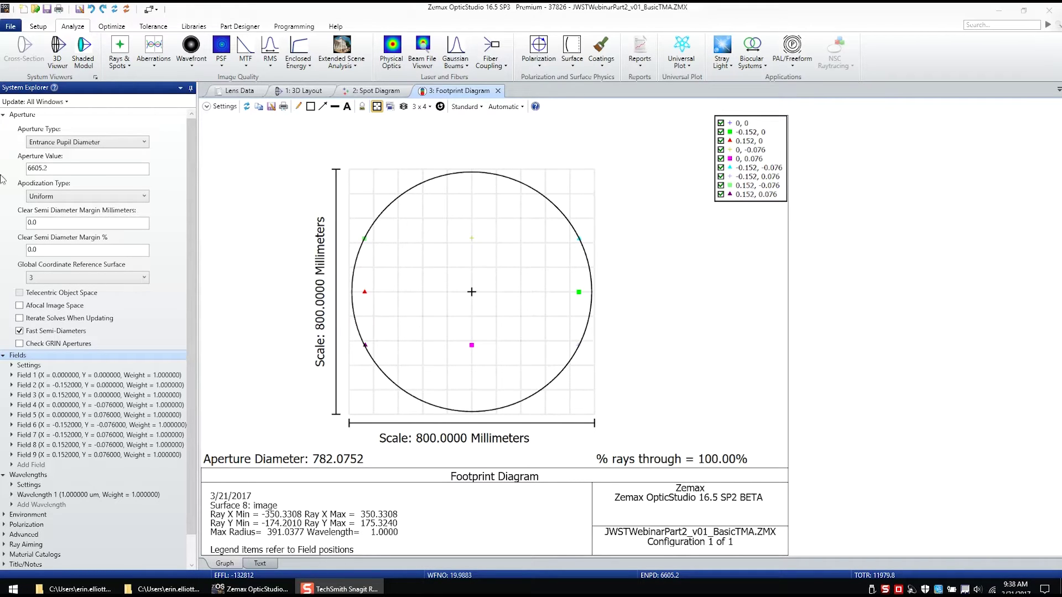
- Collapse the aperture, fields and wavelengths sections of the System Explorer
click(4, 115)
click(4, 125)
click(3, 134)
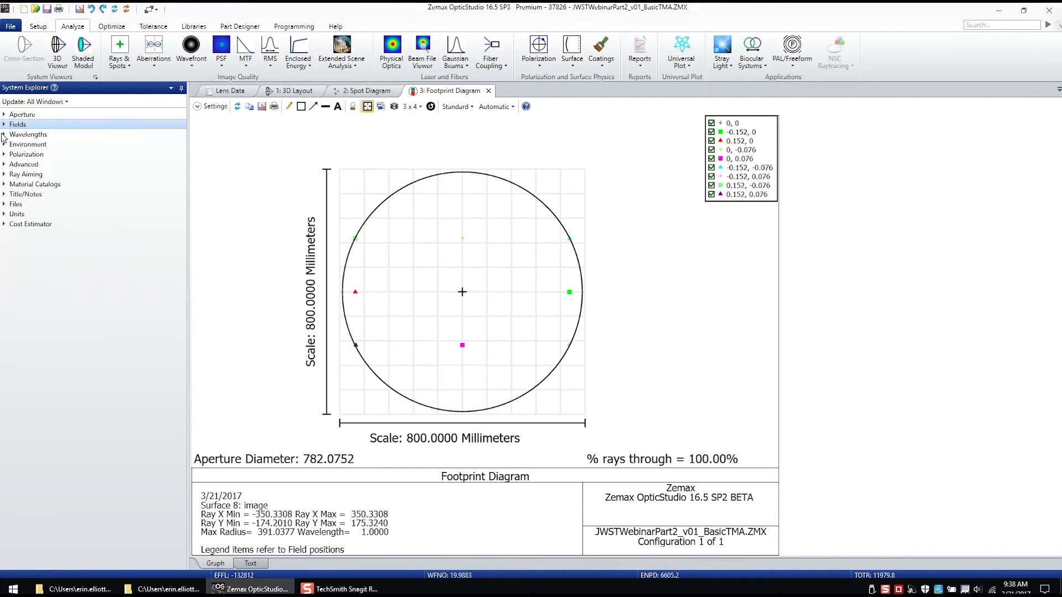
- Return to the lens data and inspect the radii of the fine steering mirror and the image surface
click(228, 91)
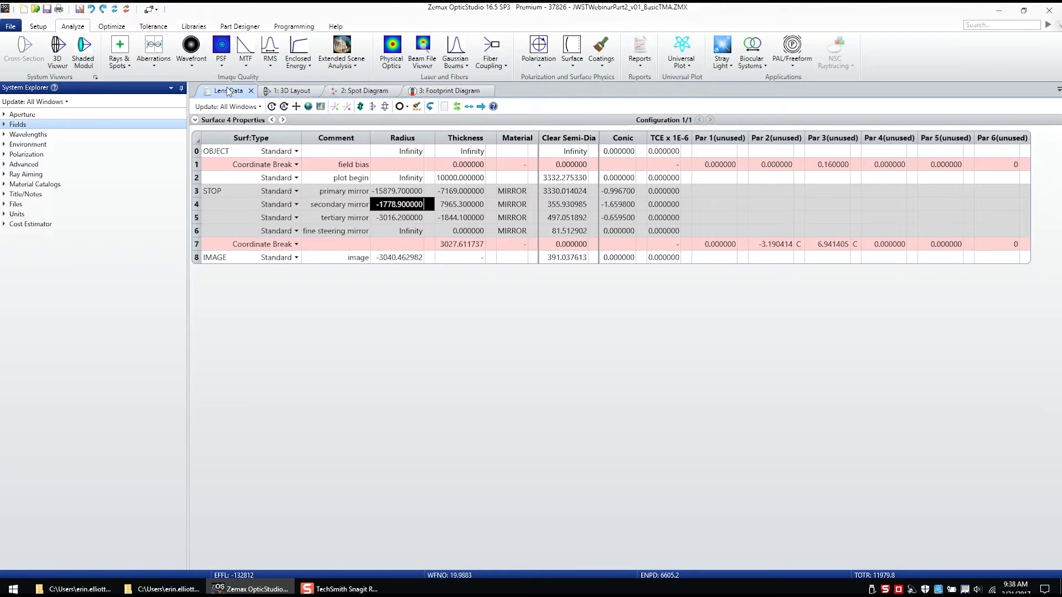
click(393, 234)
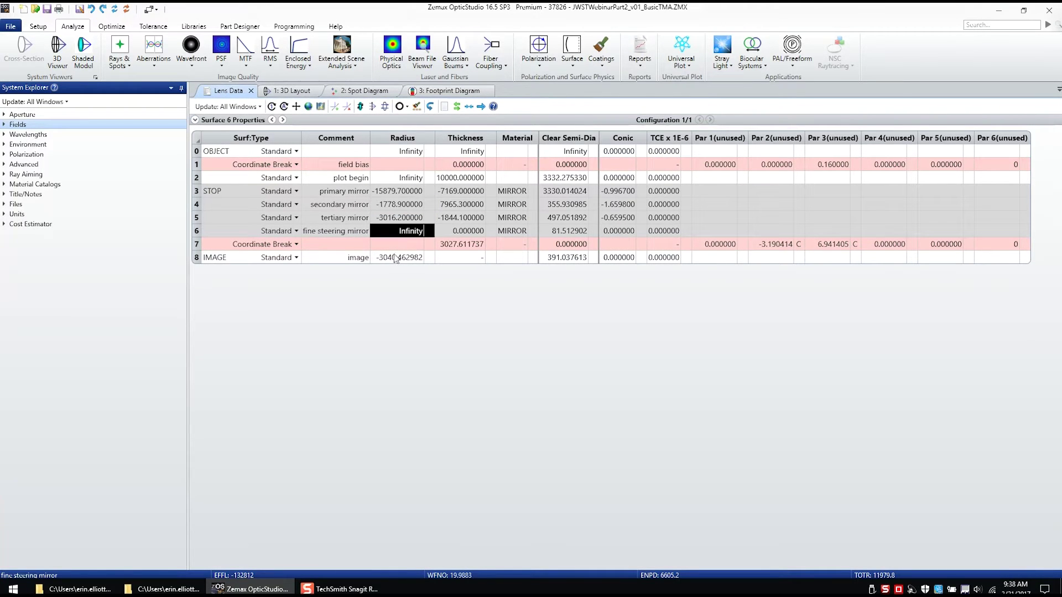
click(396, 259)
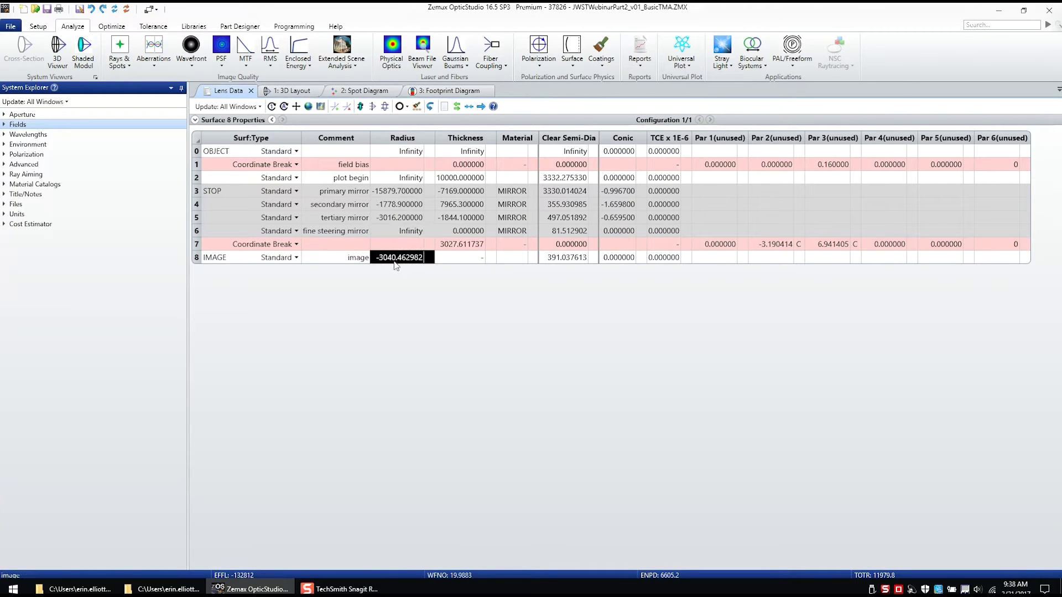
- Open the image surface's aperture properties and assign it a rectangular aperture
click(195, 120)
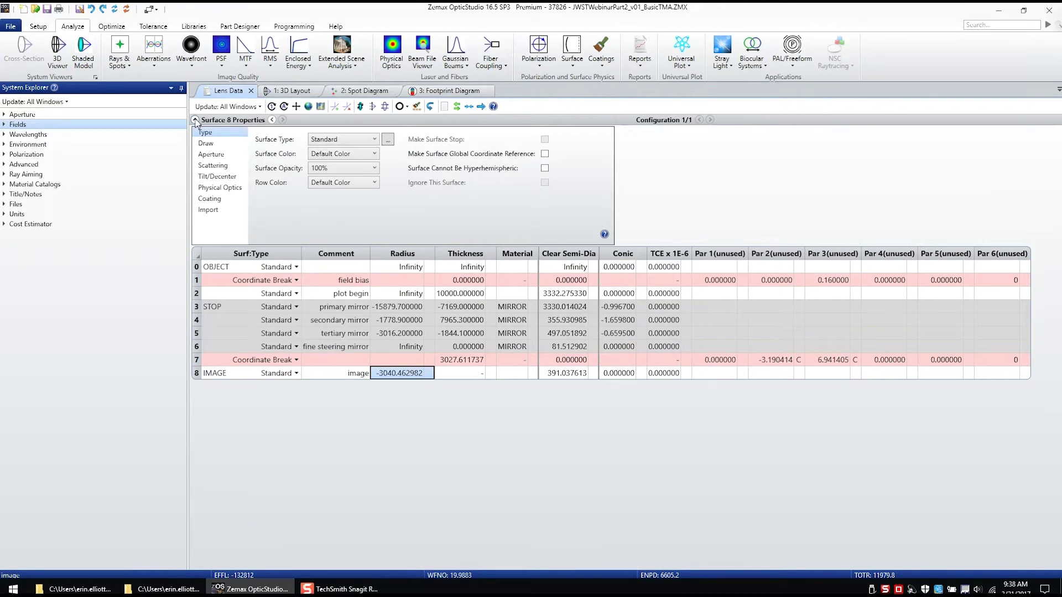
click(218, 158)
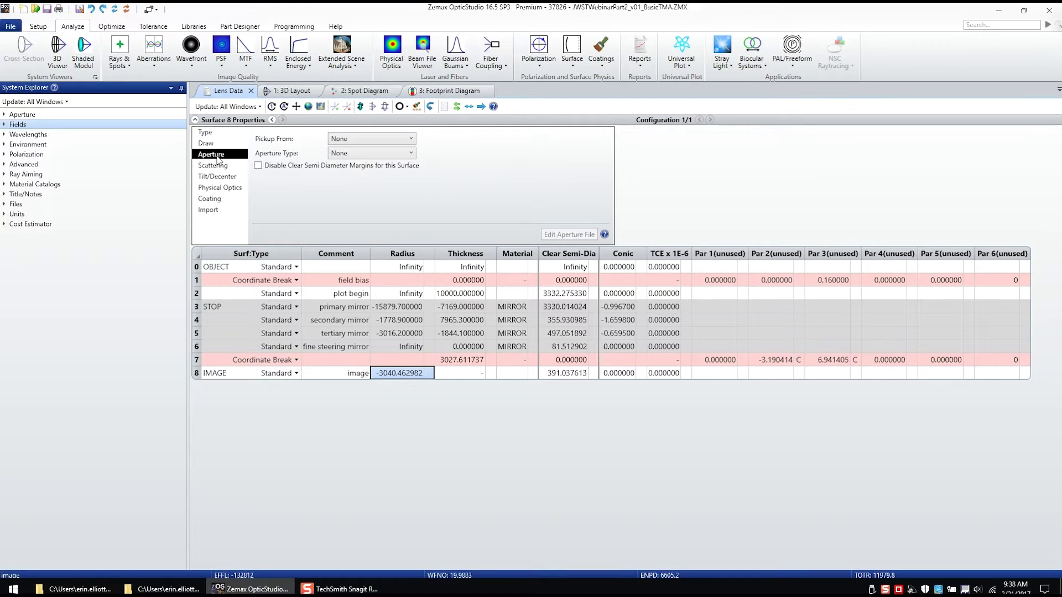
click(395, 155)
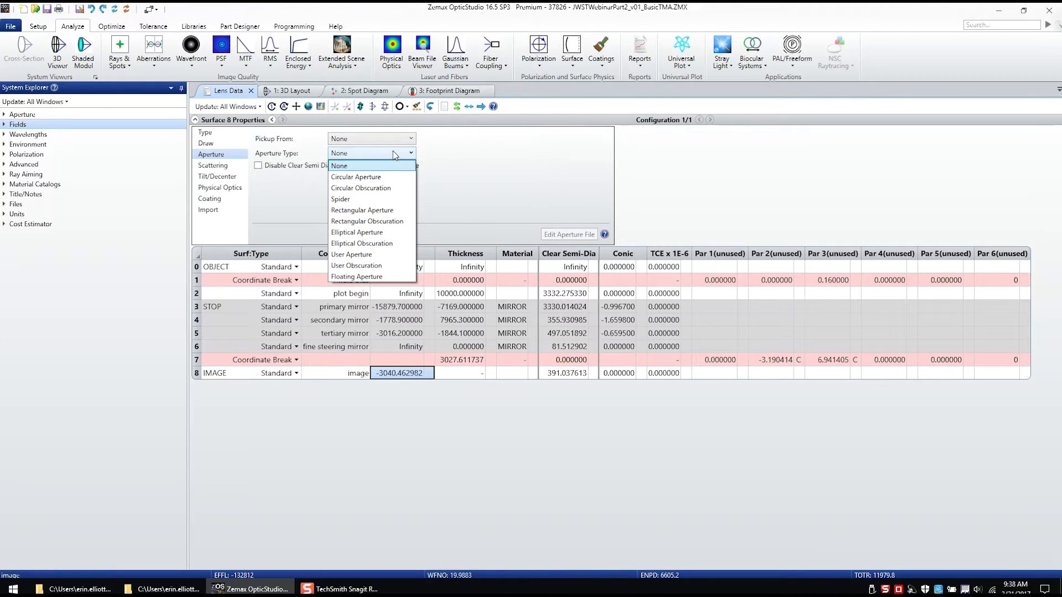
click(381, 211)
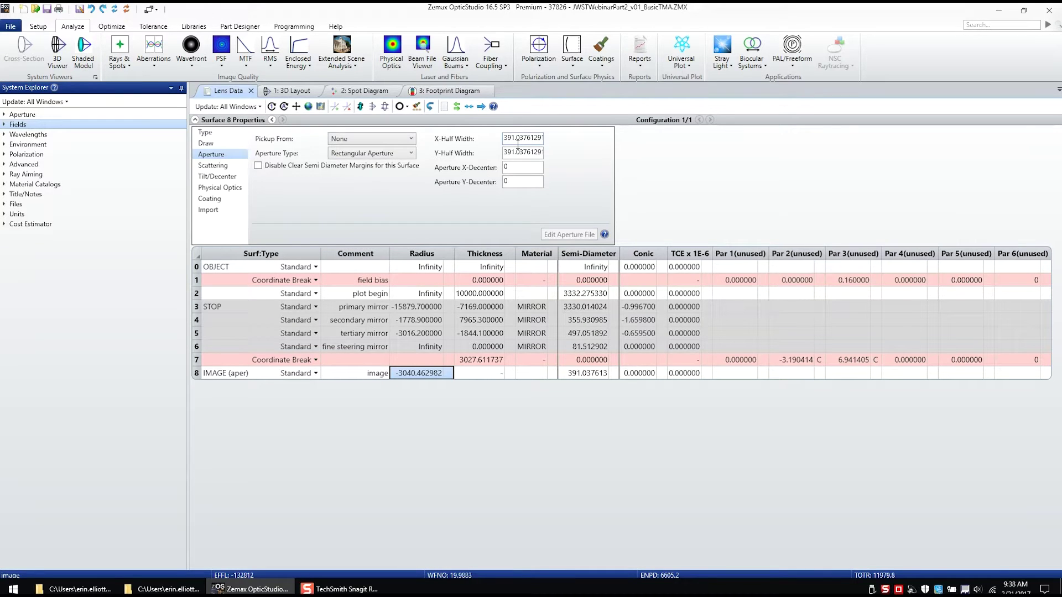
- Set the image surface aperture's X-half width to 400 and Y-half width to 200
double_click(518, 143)
text(391.4)
key(BackSpace)
key(BackSpace)
key(BackSpace)
key(BackSpace)
text(400)
double_click(519, 154)
text(391.)
key(BackSpace)
key(BackSpace)
key(BackSpace)
key(BackSpace)
text(3)
text(200)
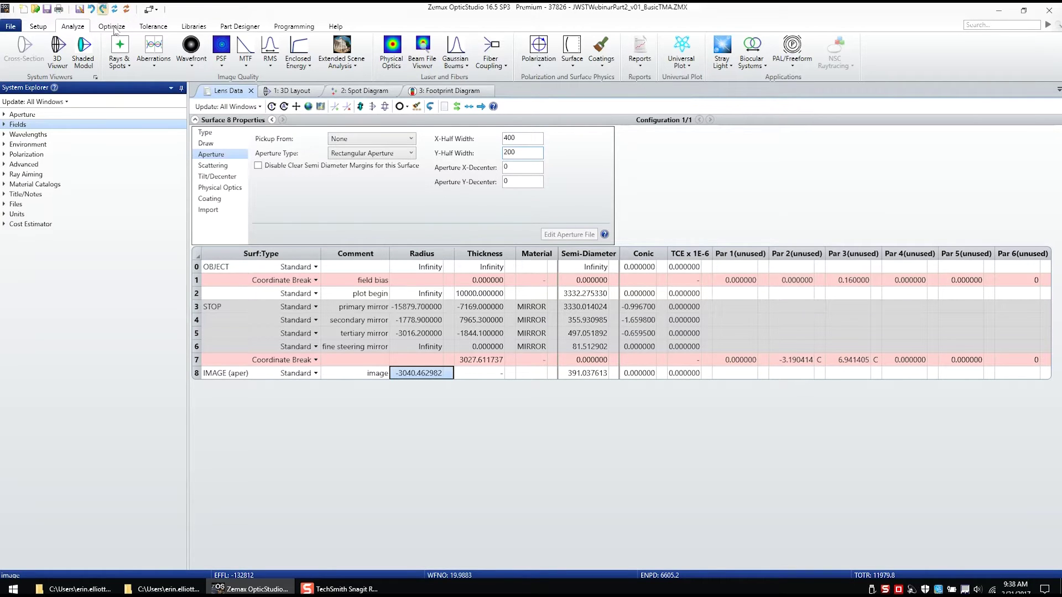
- Give the fine steering mirror a circular aperture with a maximum radius of 90
click(272, 120)
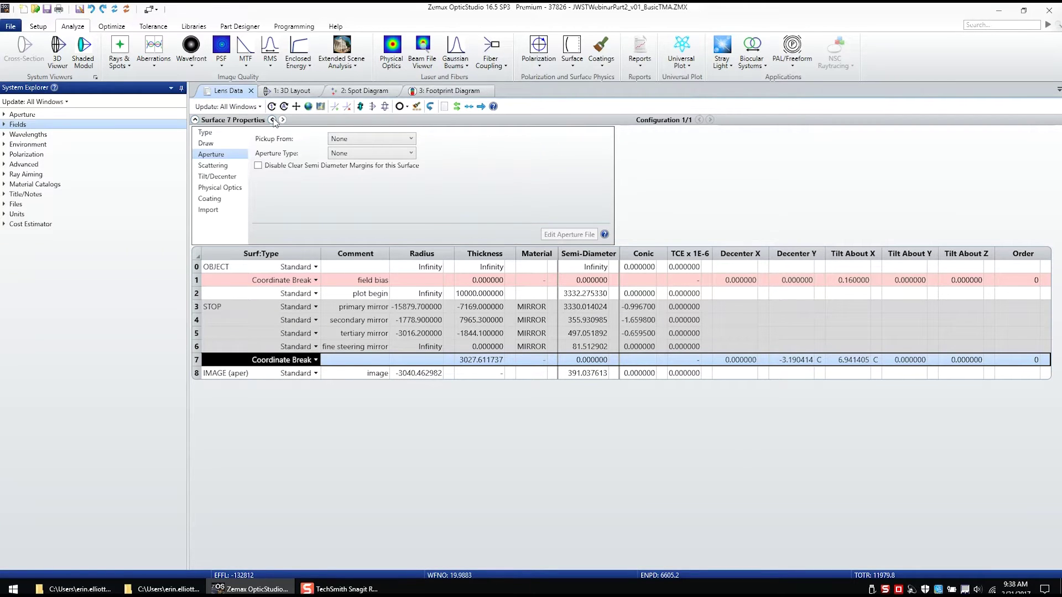
click(272, 120)
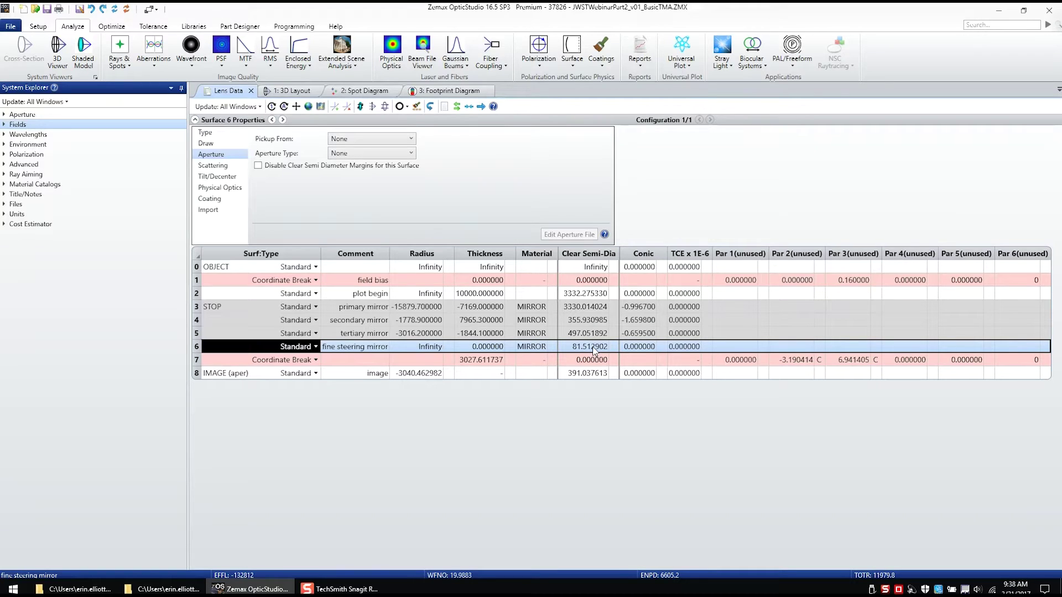
click(411, 153)
click(404, 176)
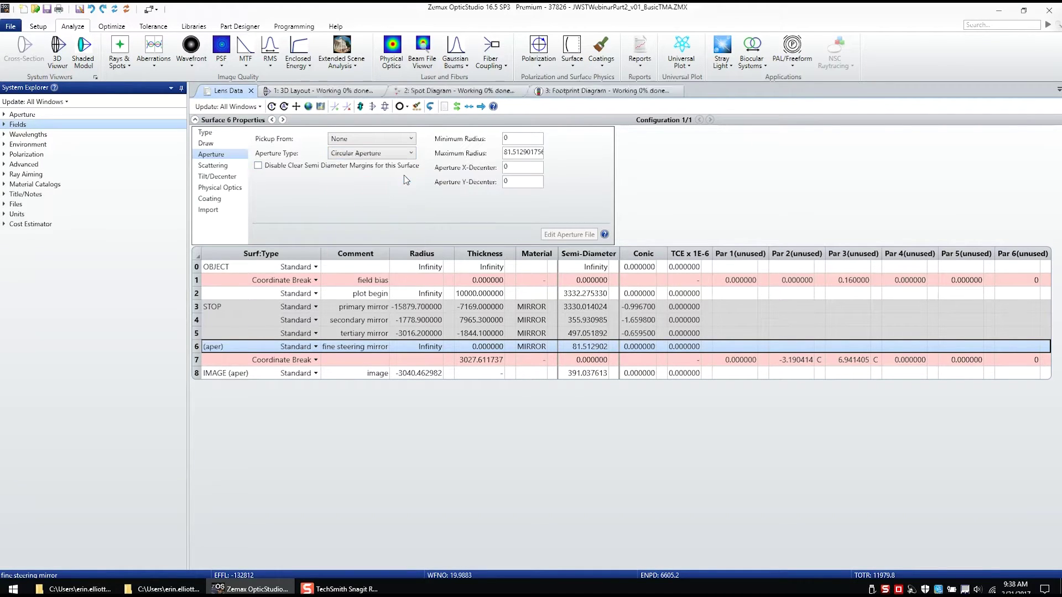
double_click(508, 153)
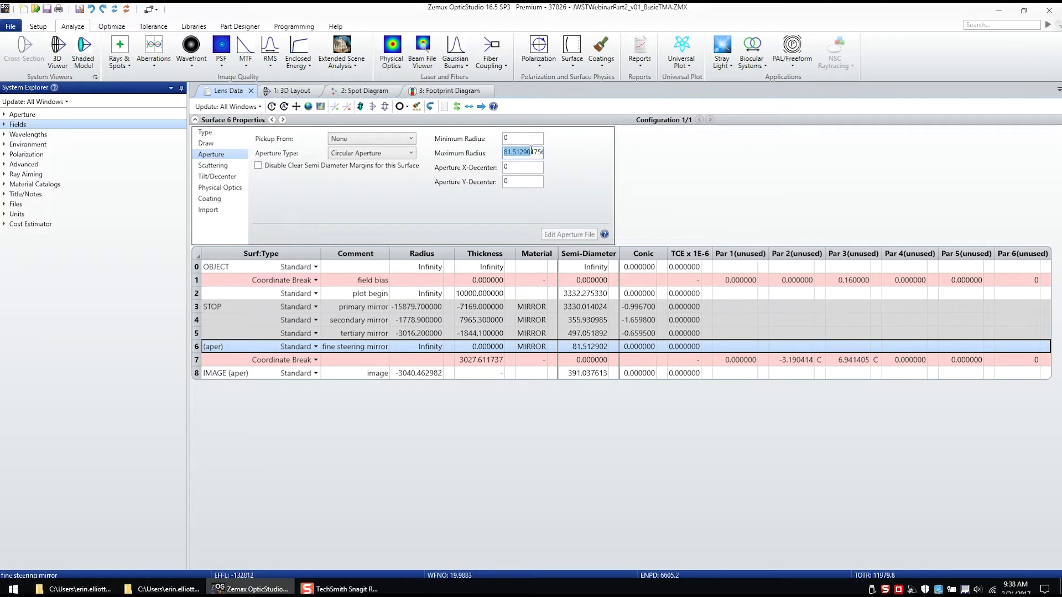
key(BackSpace)
text(90)
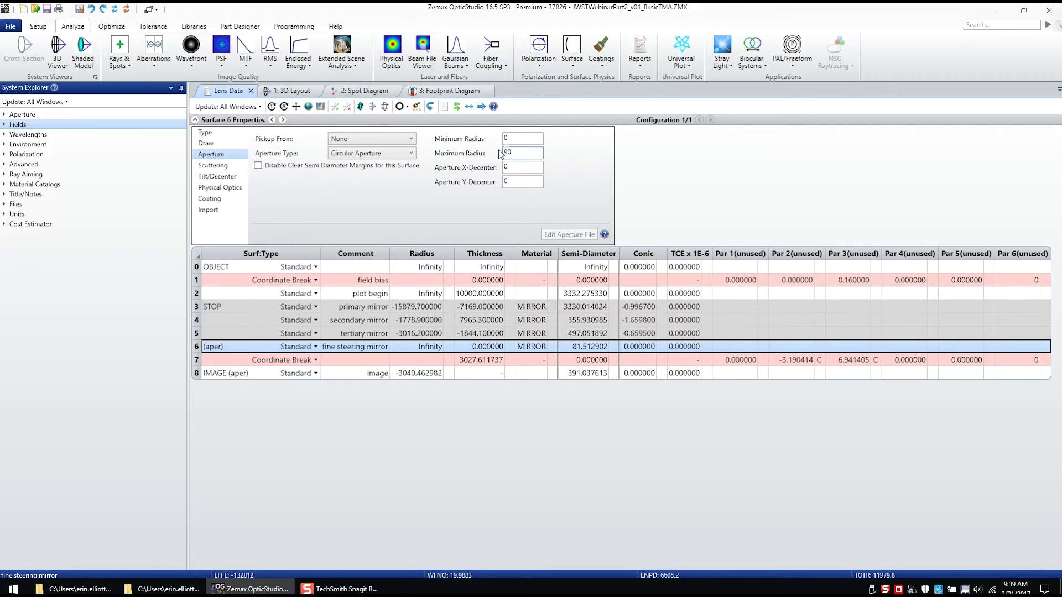
- Give the tertiary mirror a rectangular aperture with an X-half width of 350 and a Y-half width of 250
click(272, 120)
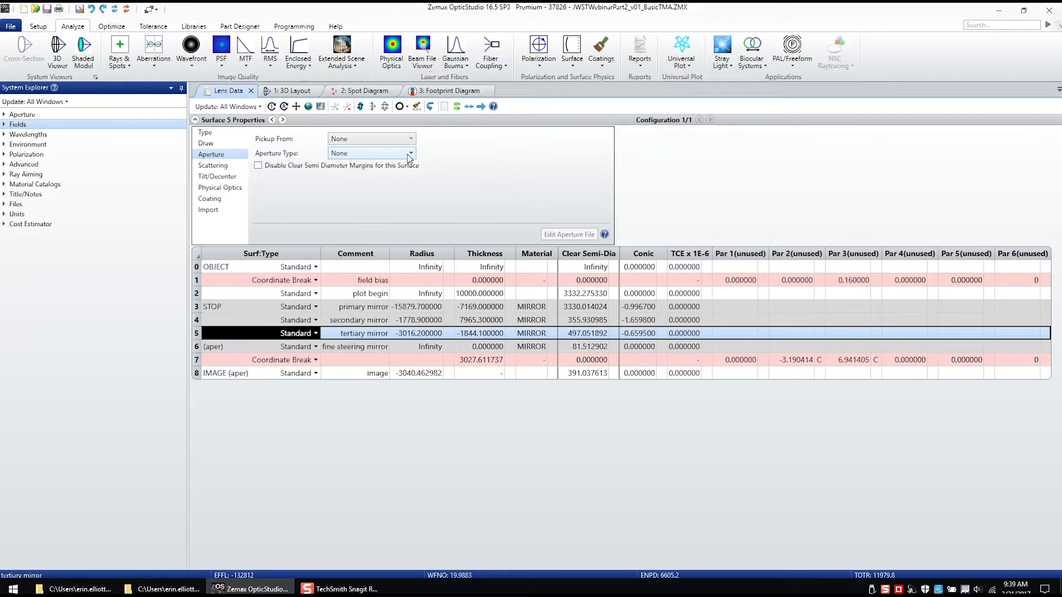
click(408, 153)
click(362, 211)
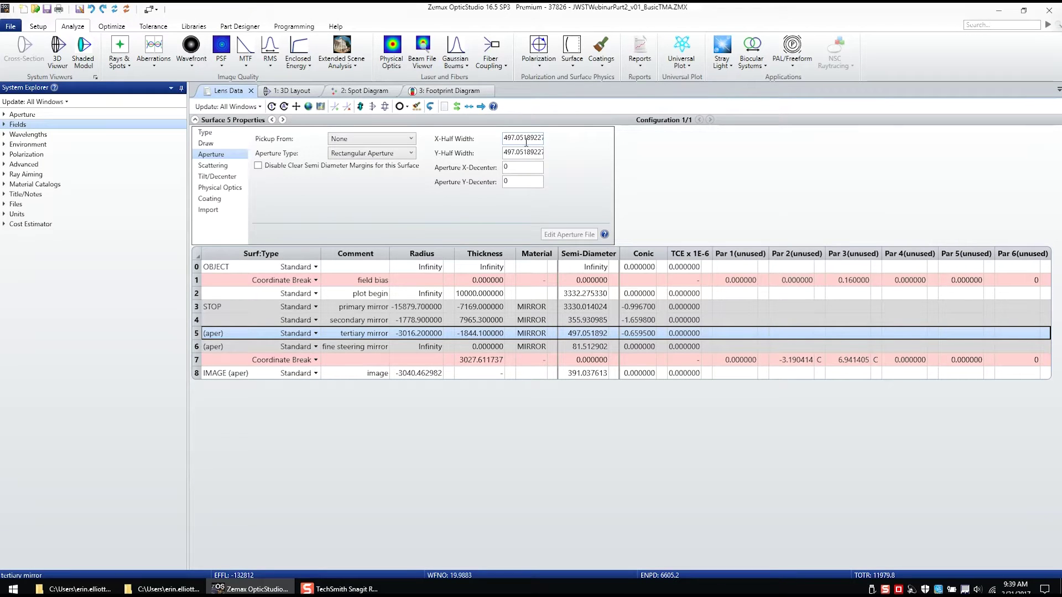
double_click(526, 141)
key(BackSpace)
text(350)
double_click(525, 153)
text(497.)
key(BackSpace)
key(BackSpace)
key(BackSpace)
text(250)
- Set the aperture Y-decenter of the tertiary mirror to 220
click(526, 186)
key(BackSpace)
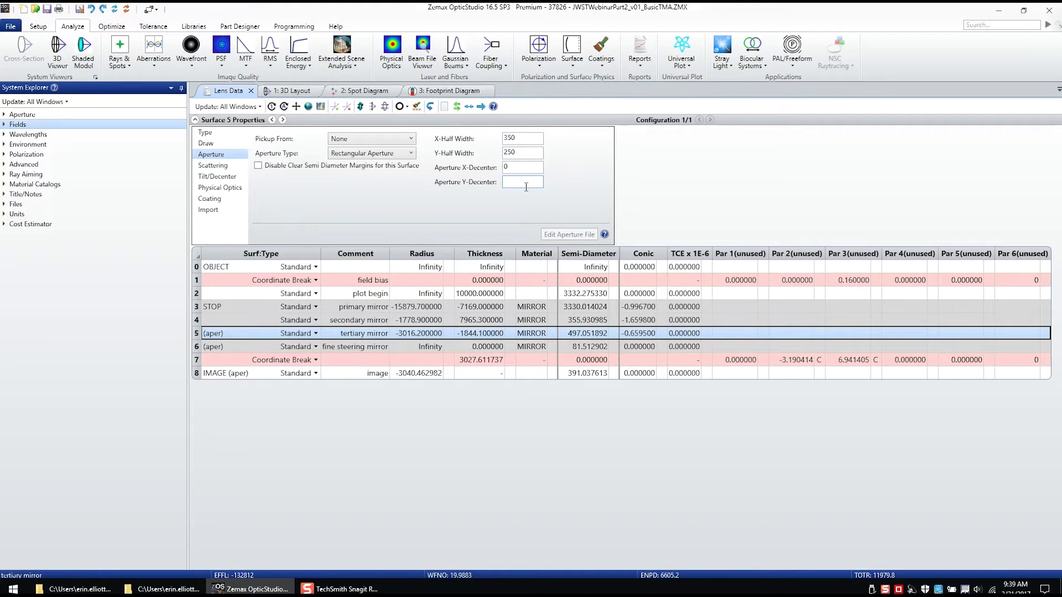
text(220)
- Give the secondary mirror a circular aperture with a maximum radius of 400
click(272, 120)
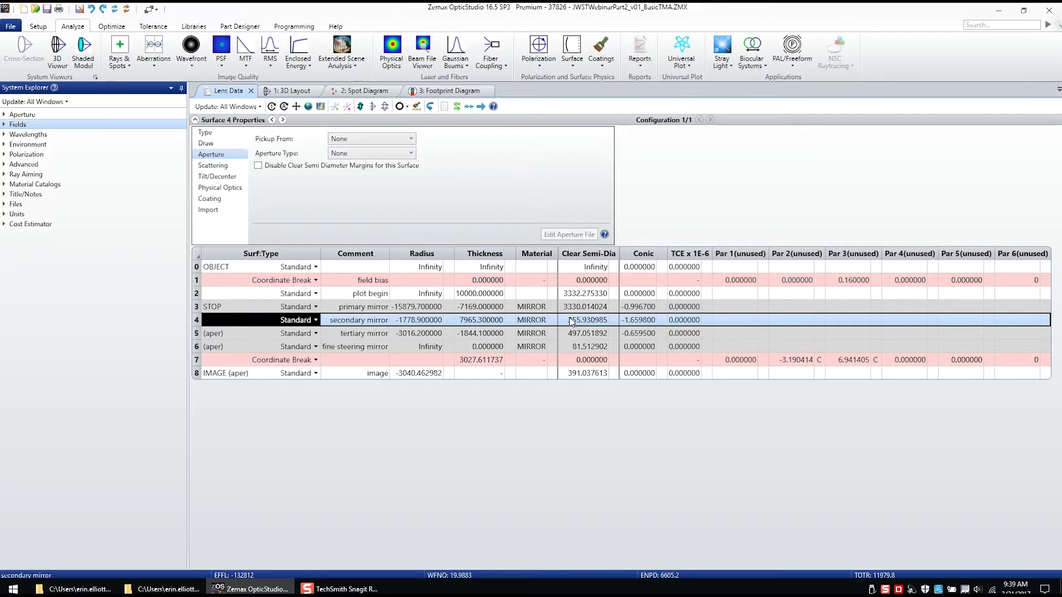
click(410, 153)
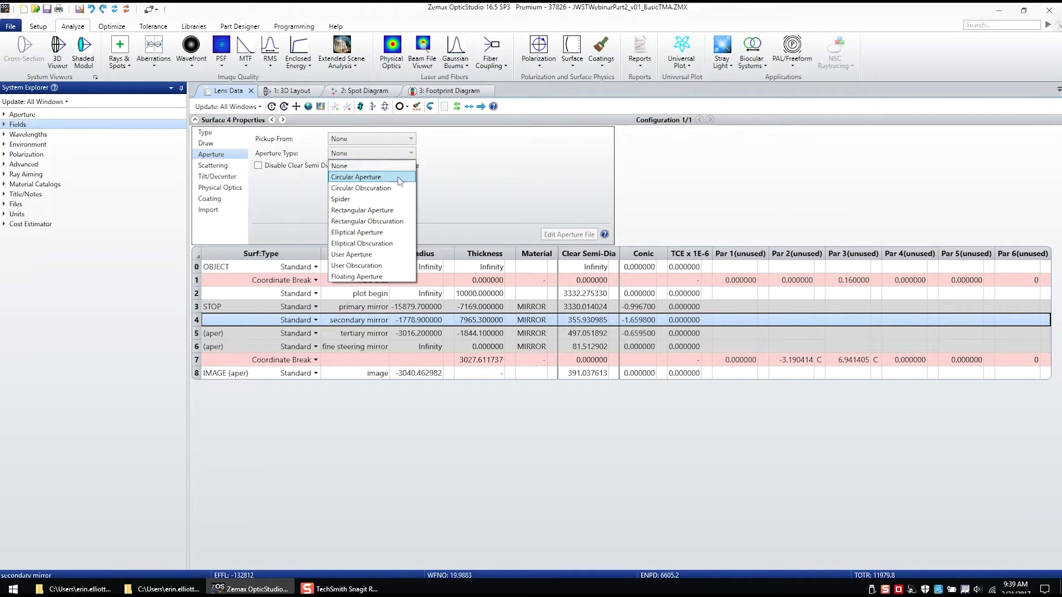
click(397, 177)
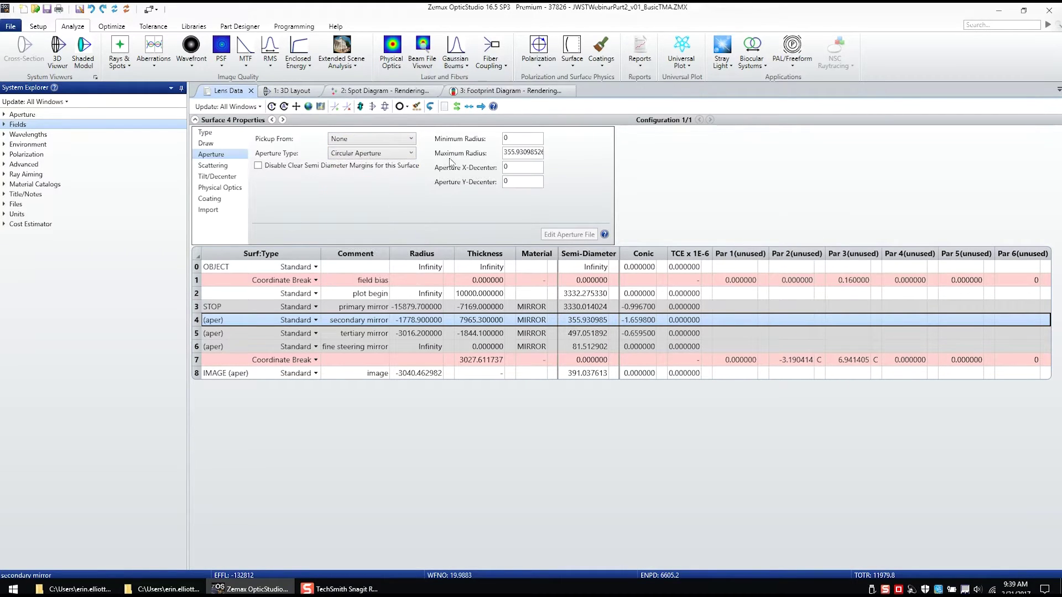
double_click(527, 152)
text(355.)
key(BackSpace)
key(BackSpace)
key(BackSpace)
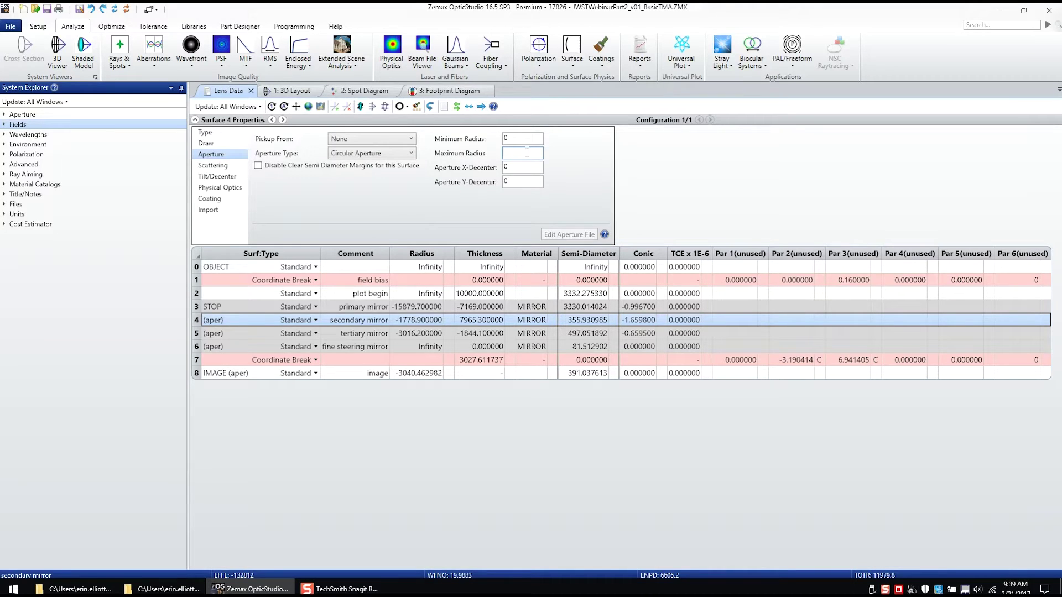
text(400)
- Assign the primary mirror a user aperture from the file 18Hexes.uda and collapse the surface properties
click(271, 119)
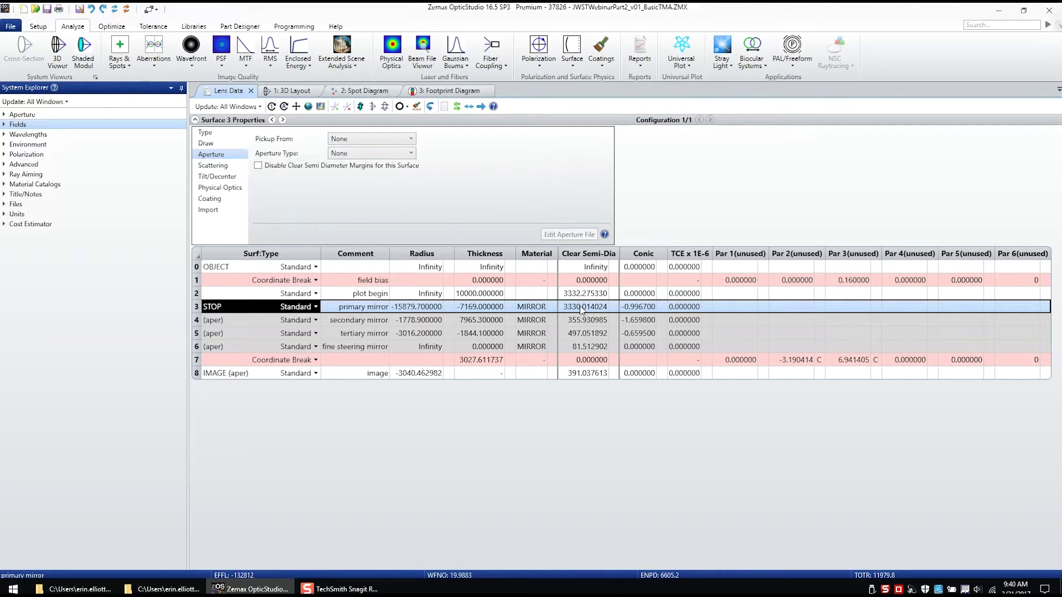
click(371, 154)
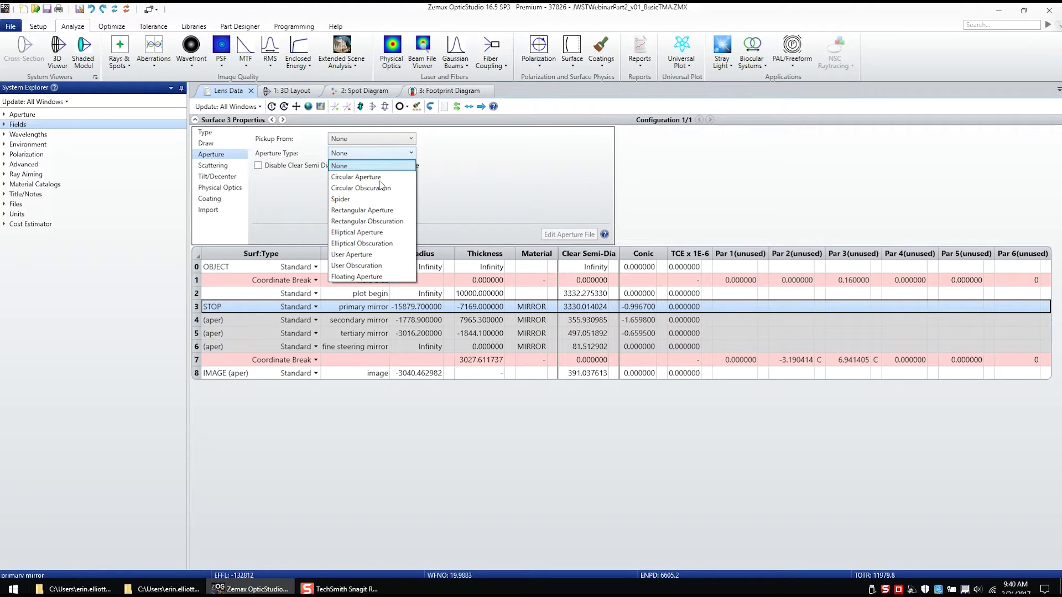
click(374, 255)
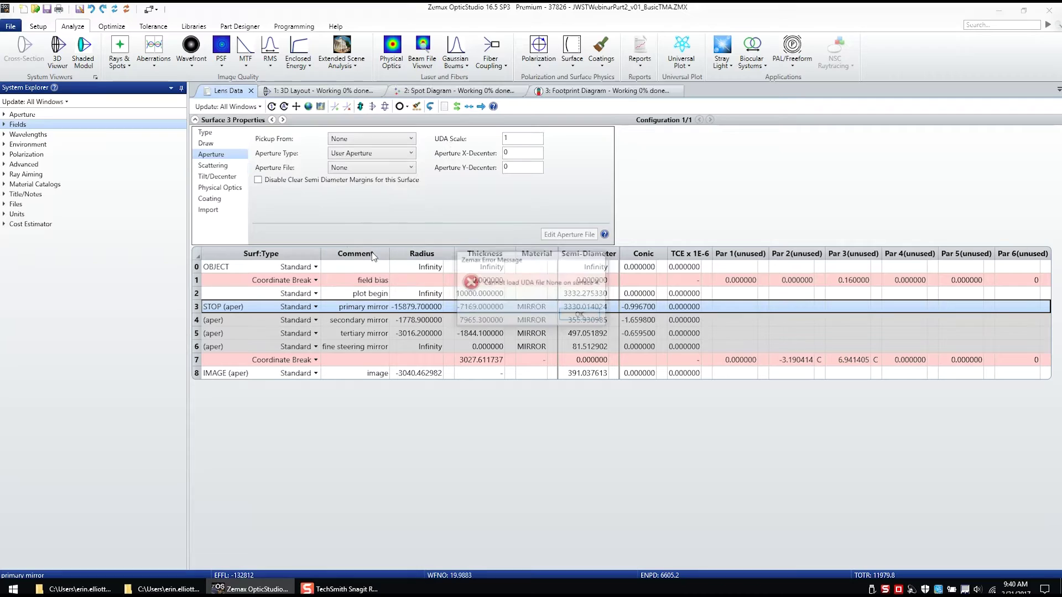
click(581, 316)
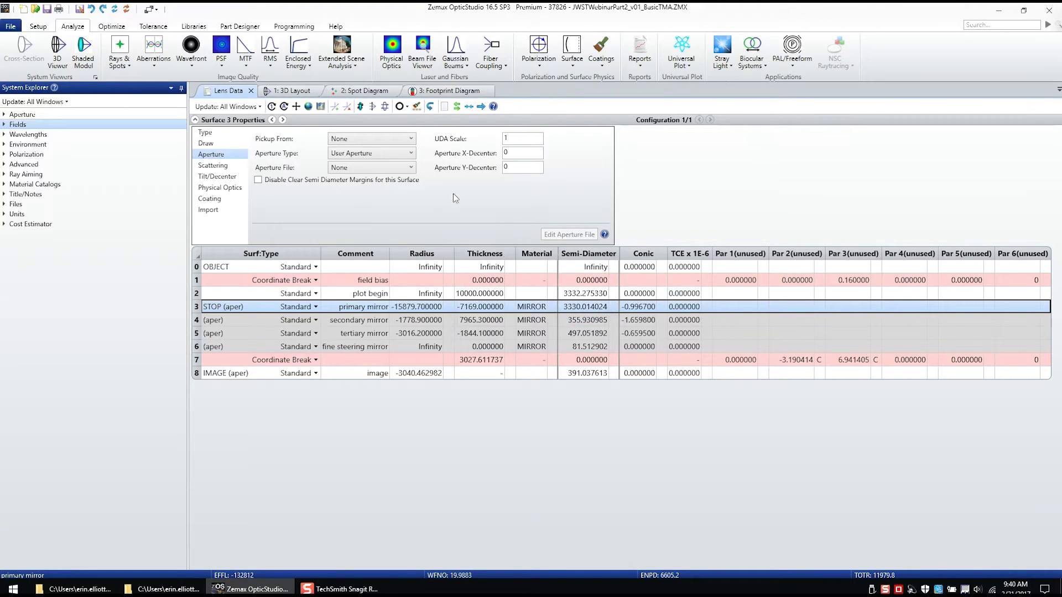
click(412, 168)
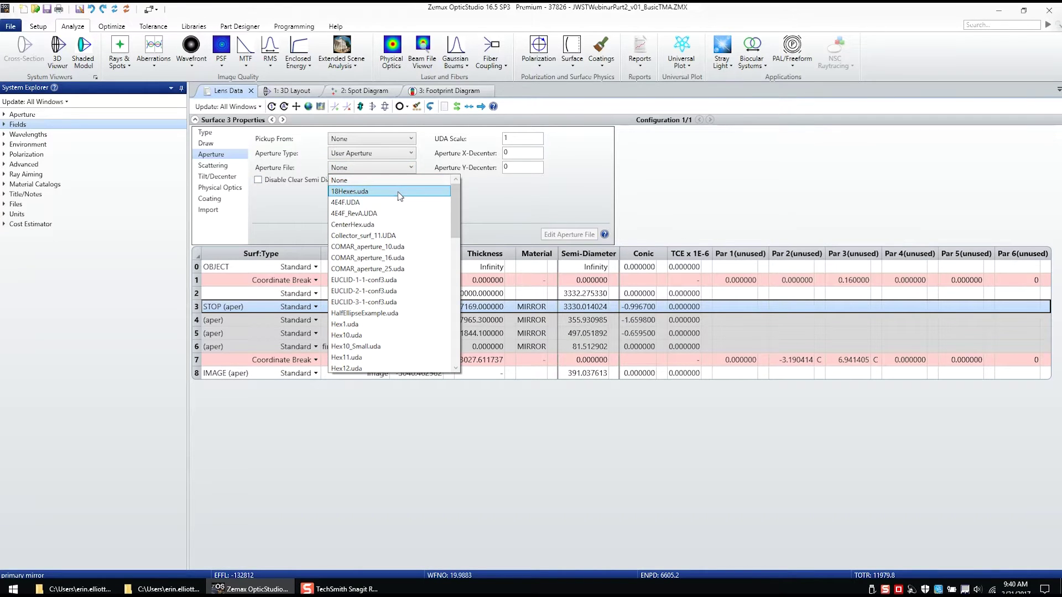
click(397, 191)
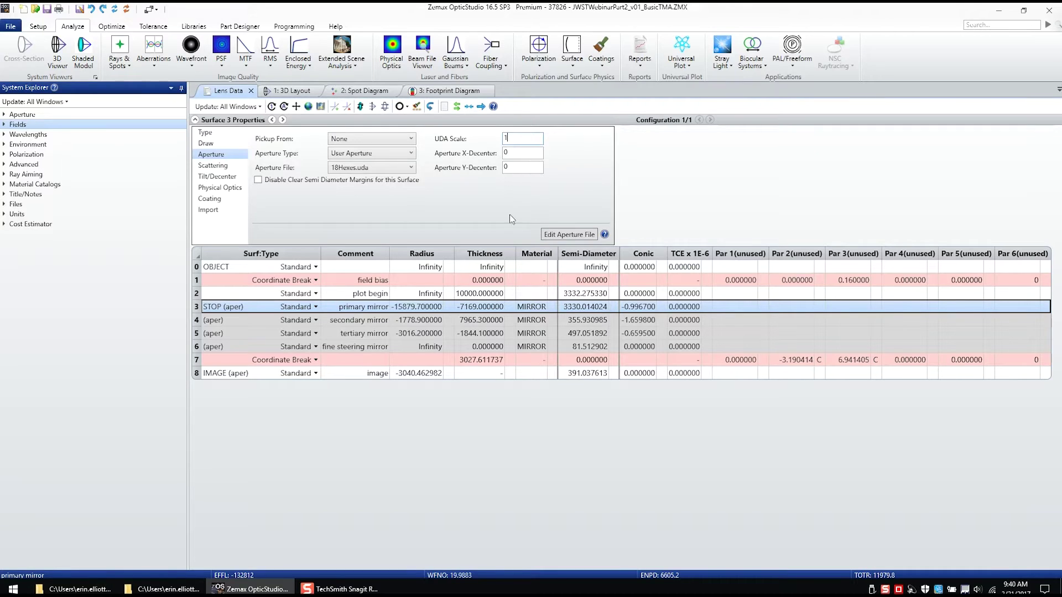
click(195, 119)
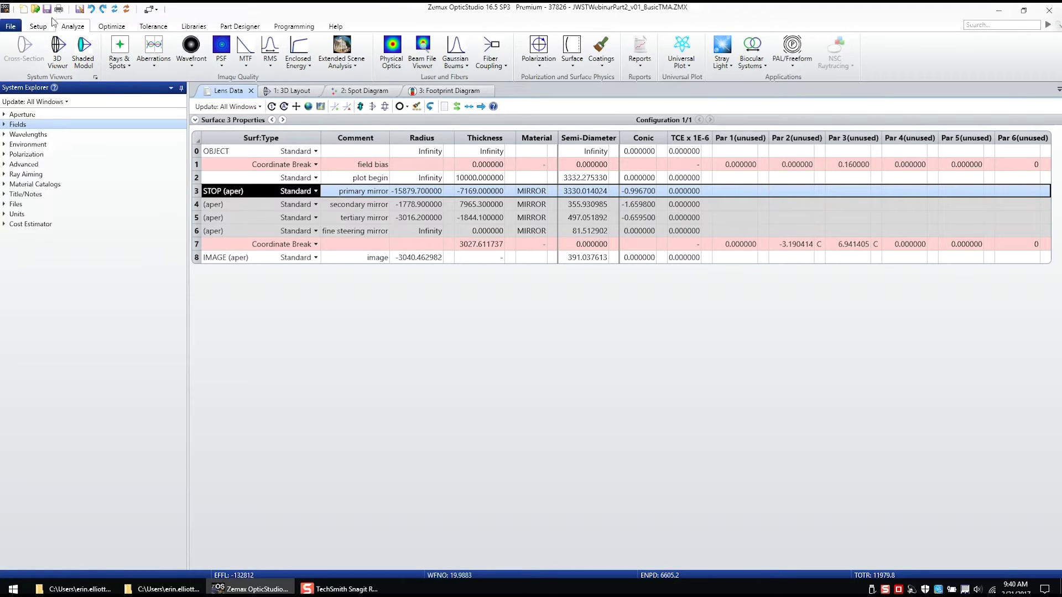
- Save the lens file under the new name JWSTWebinarPart2_v02_TMAWithApertures.zmx
click(11, 26)
click(86, 53)
key(Right)
key(BackSpace)
key(BackSpace)
key(BackSpace)
key(BackSpace)
key(BackSpace)
key(BackSpace)
key(BackSpace)
key(BackSpace)
key(BackSpace)
key(BackSpace)
text(2_TMAWithApertures)
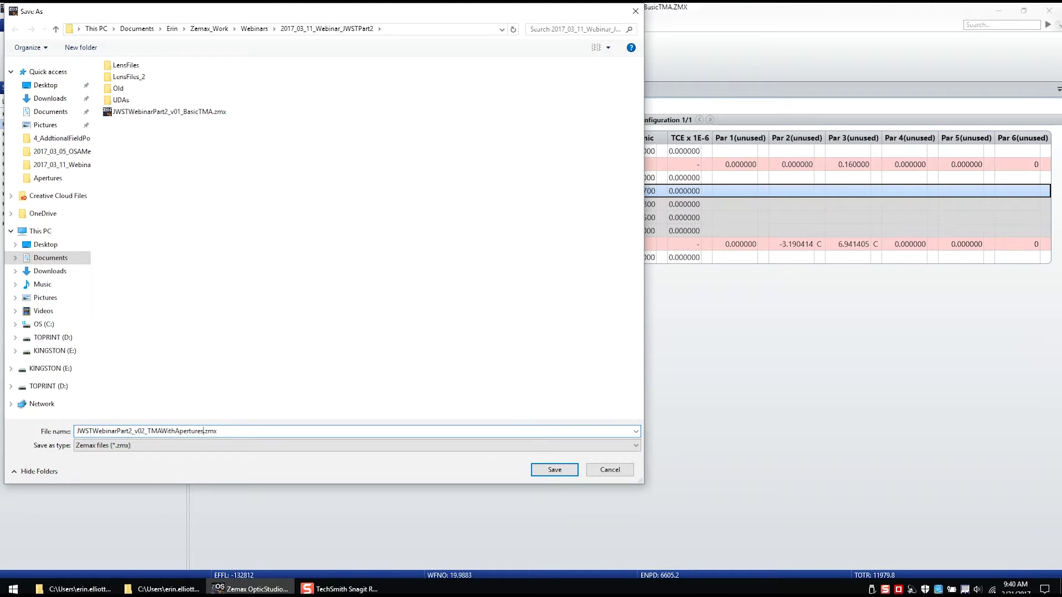
click(554, 469)
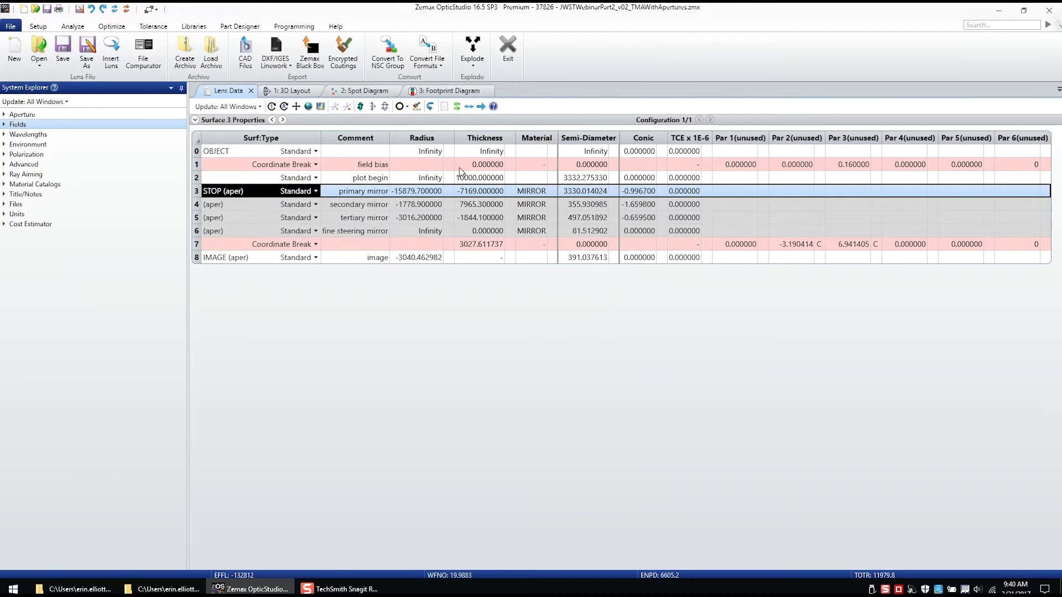
- Return to the footprint diagram and turn off Use Symbols
click(437, 92)
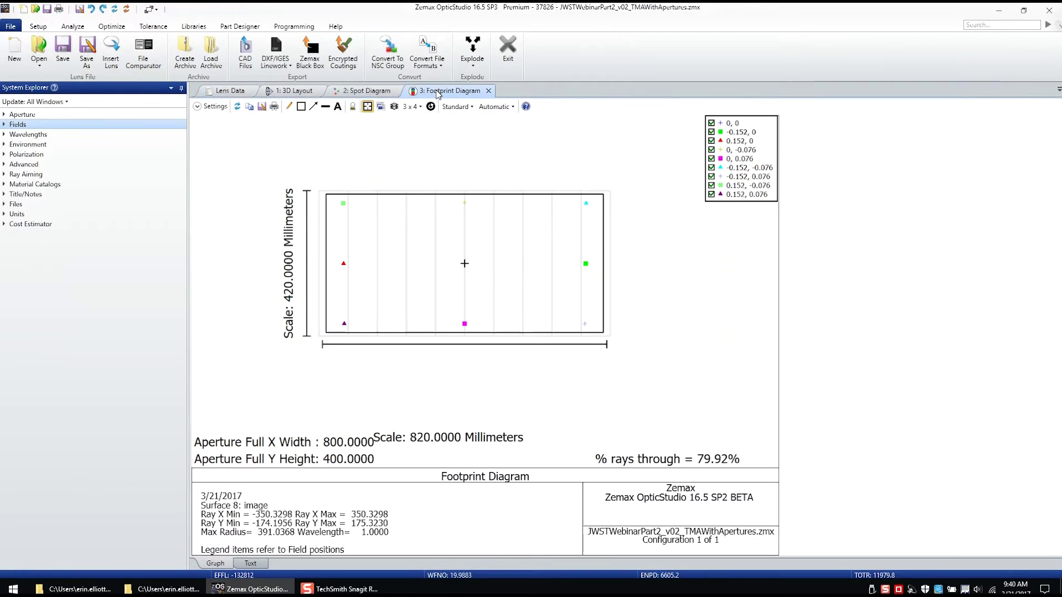
click(197, 107)
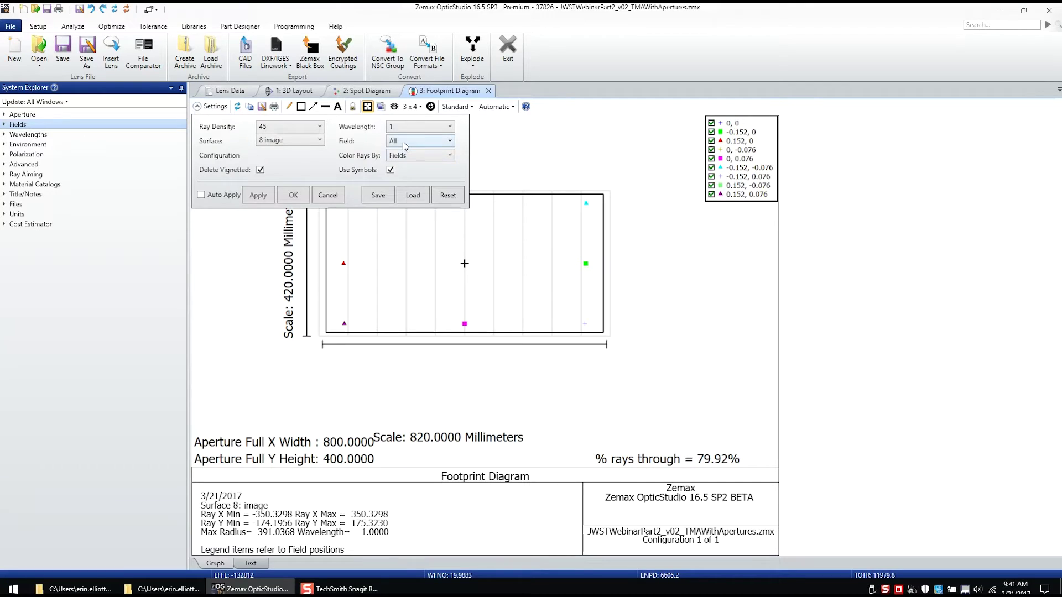
click(391, 170)
click(294, 194)
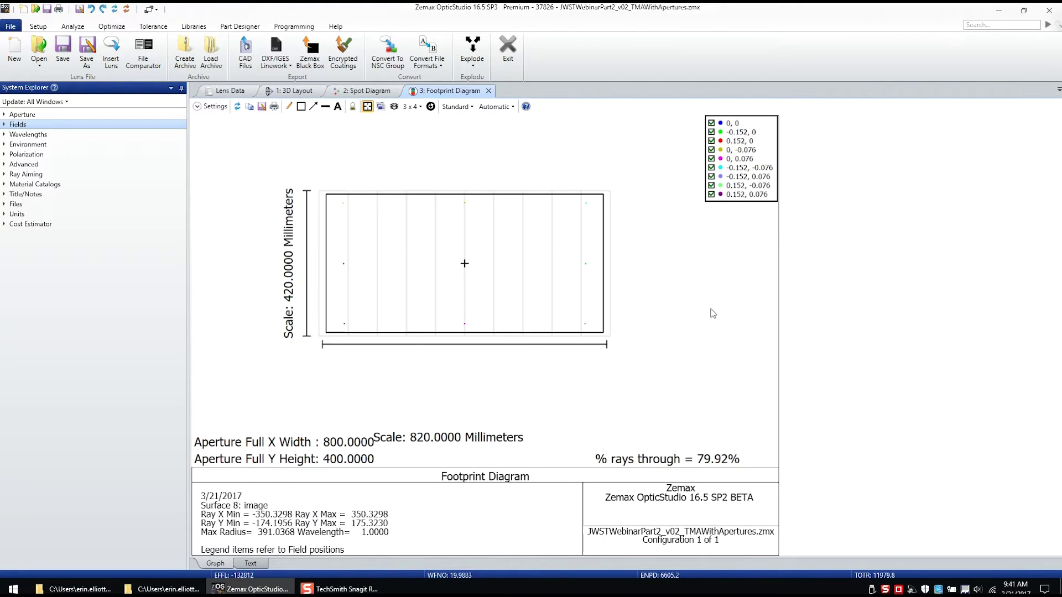
- Examine the footprints against the new apertures surface by surface, from the image back through the mirrors to the plot begin surface
key(Left)
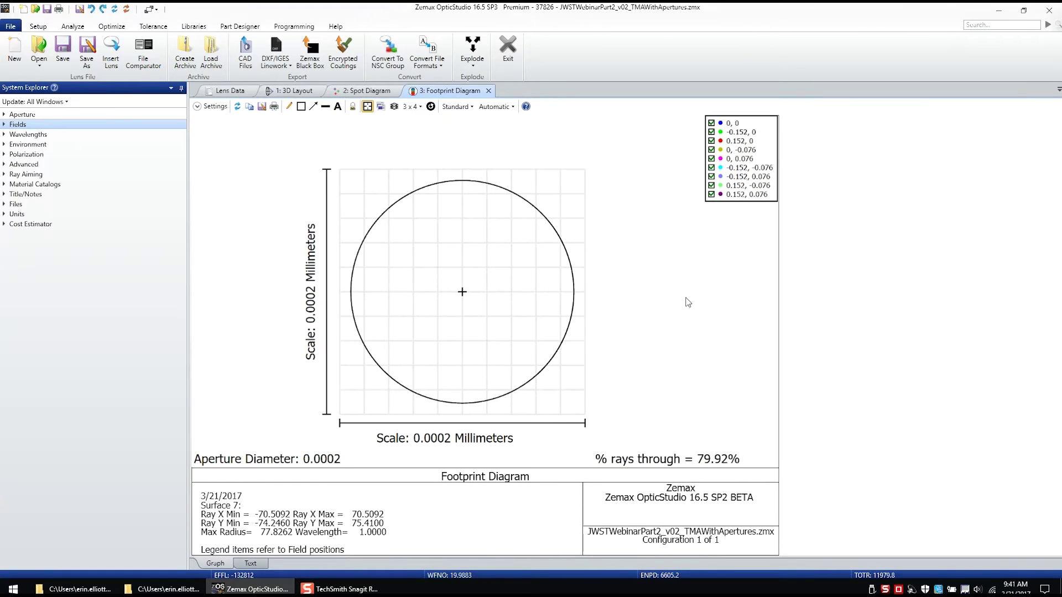
key(Left)
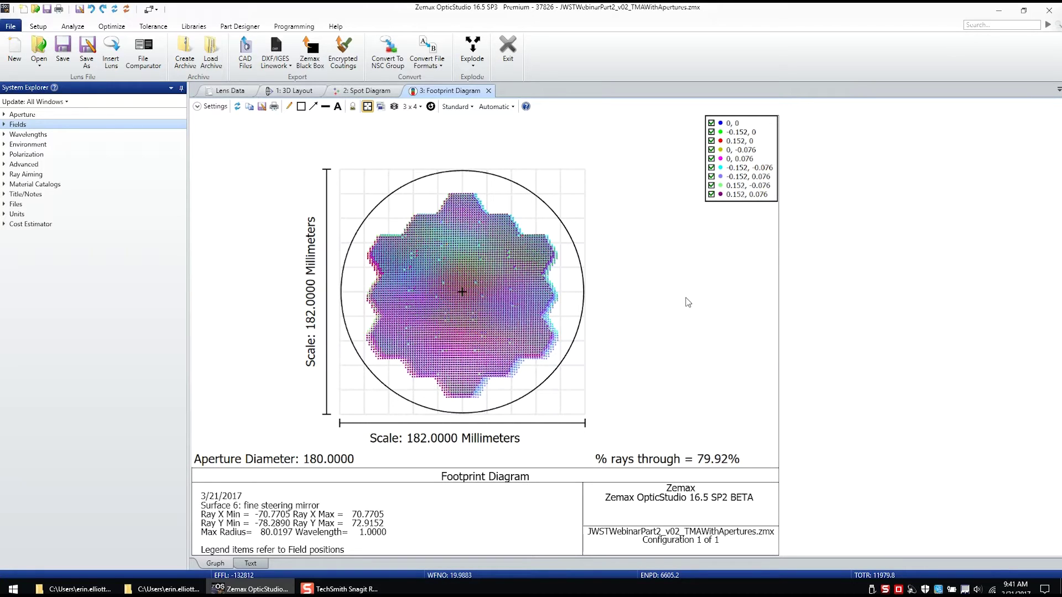
key(Left)
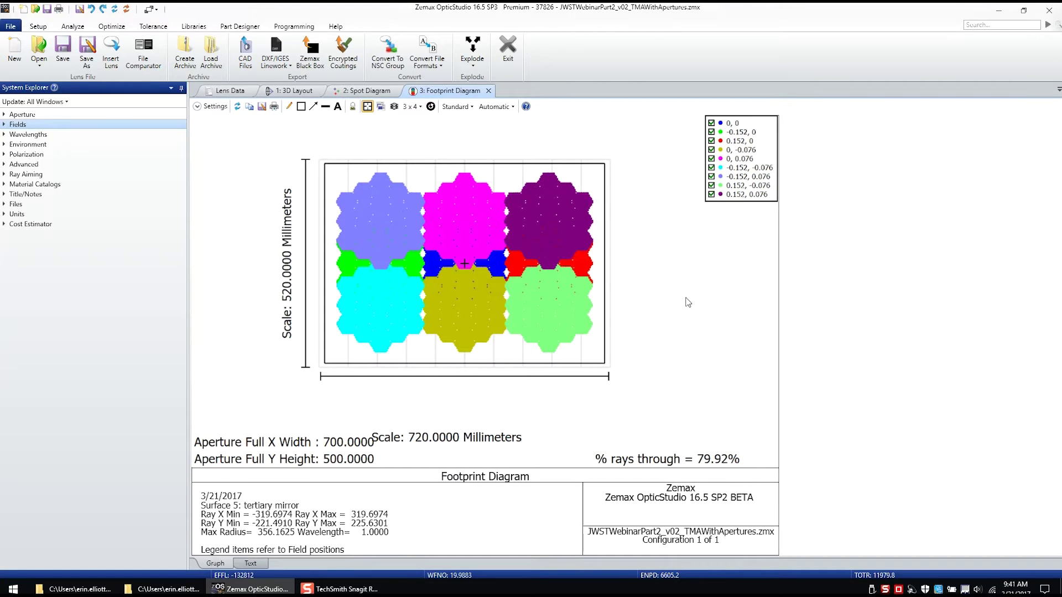
key(Left)
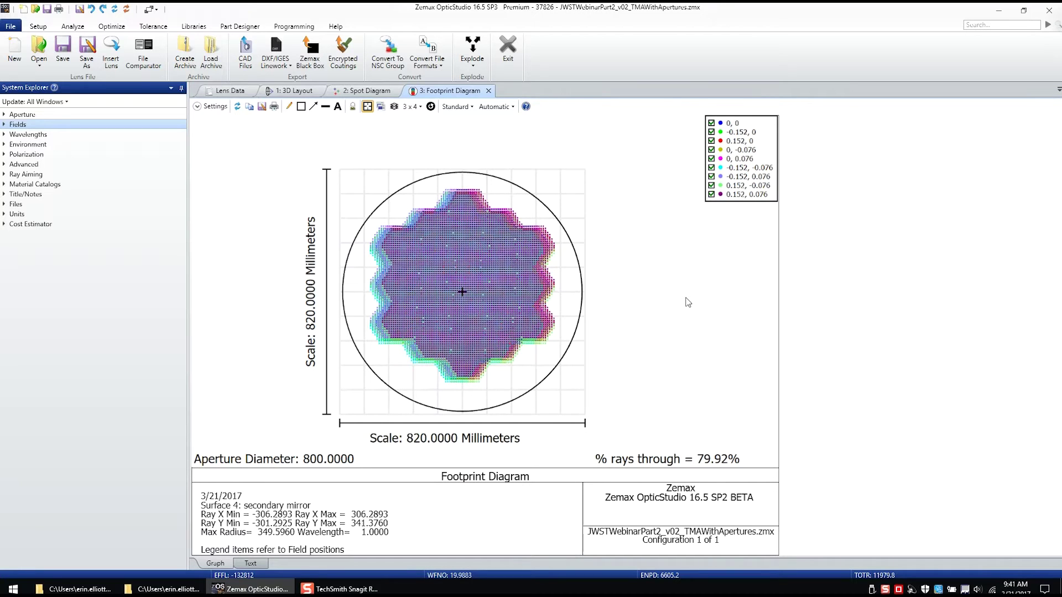
key(Left)
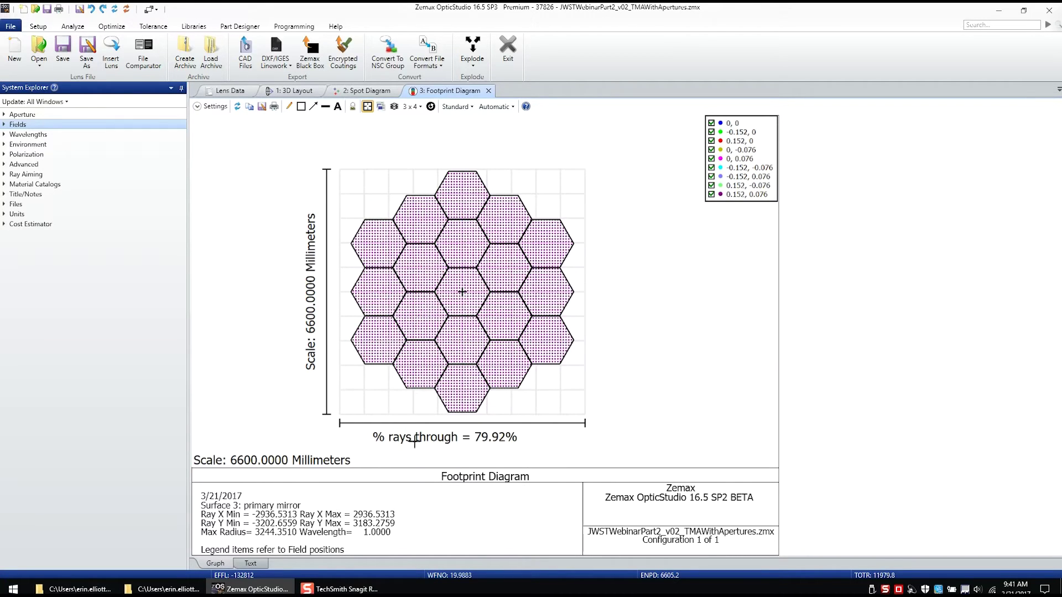
click(564, 264)
click(371, 108)
key(Up)
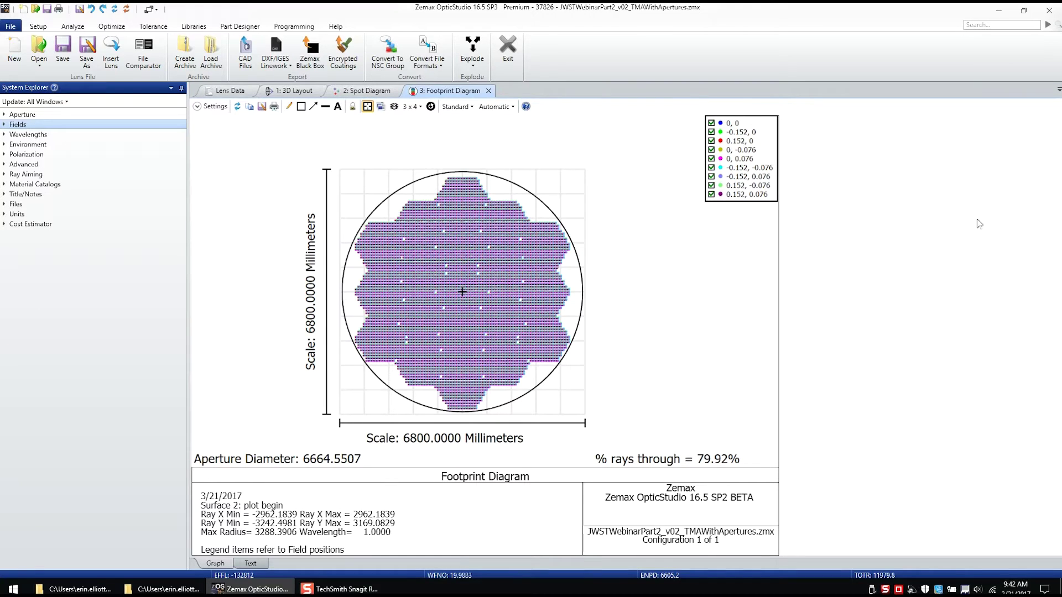
- Inspect the telescope with its segmented primary in the 3D layout, using a rotated view, the X-Y view and the isometric view
click(293, 93)
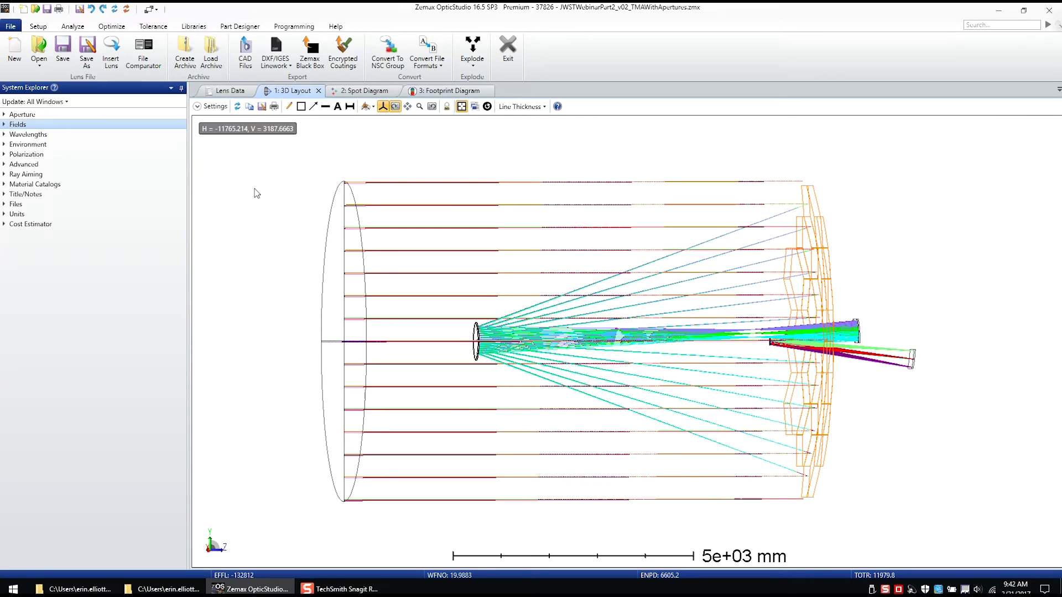
key(Left)
key(Left)
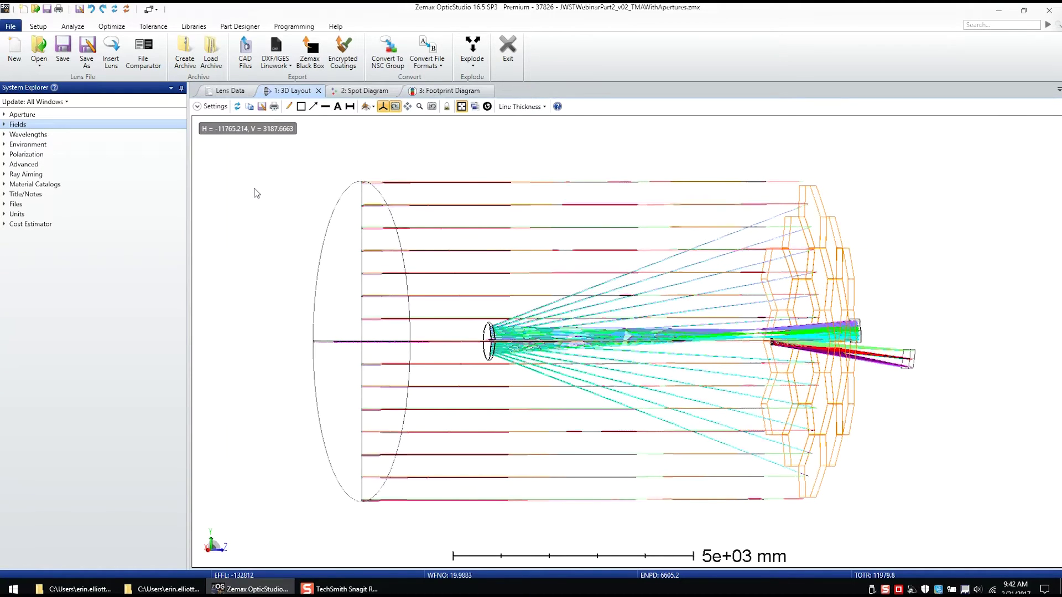
key(Left)
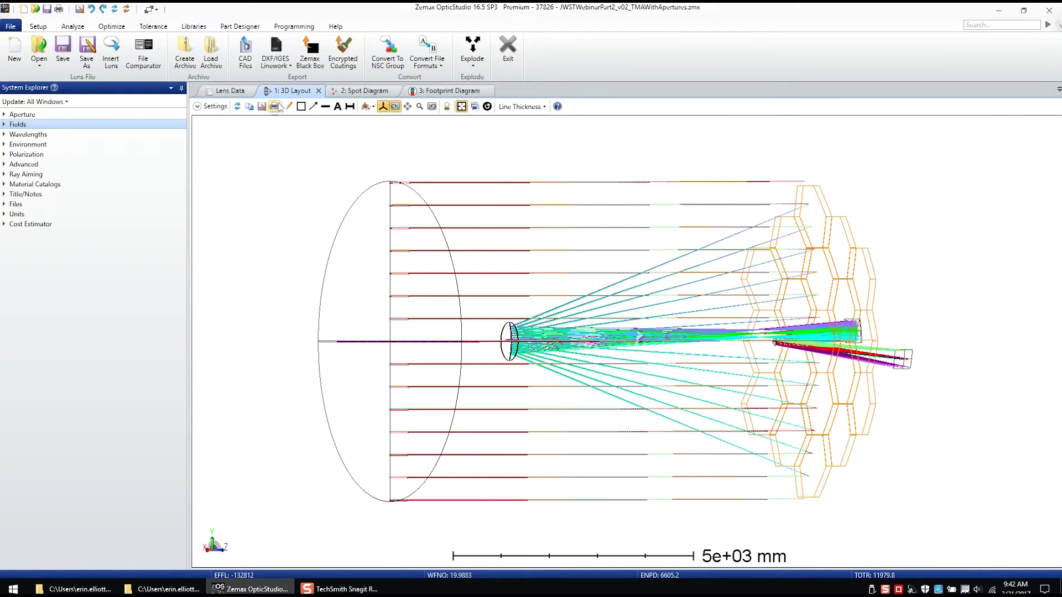
click(366, 108)
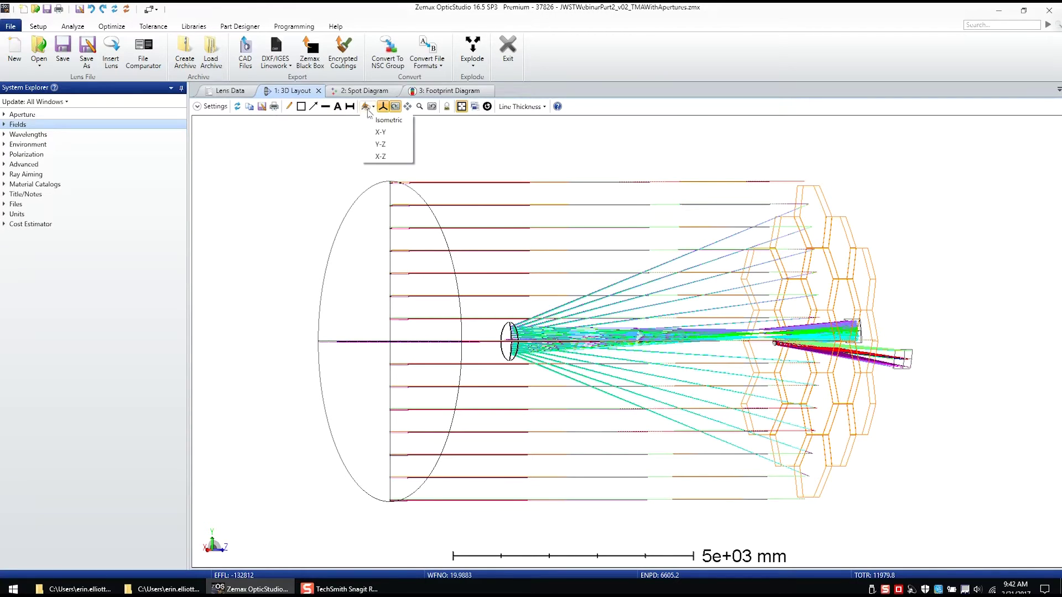
click(381, 138)
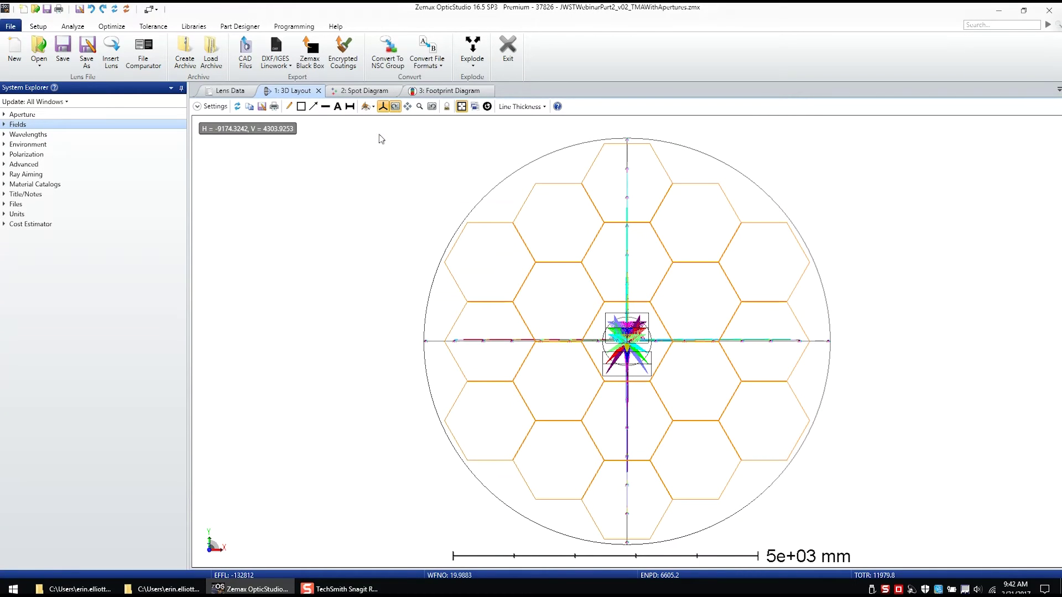
click(367, 108)
click(371, 116)
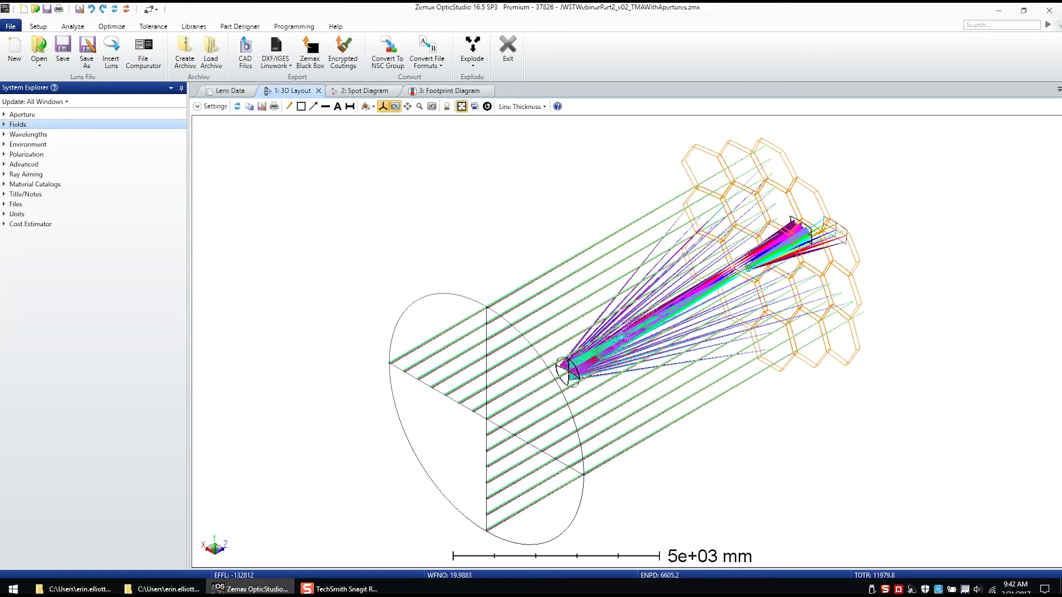
key(shift+F10)
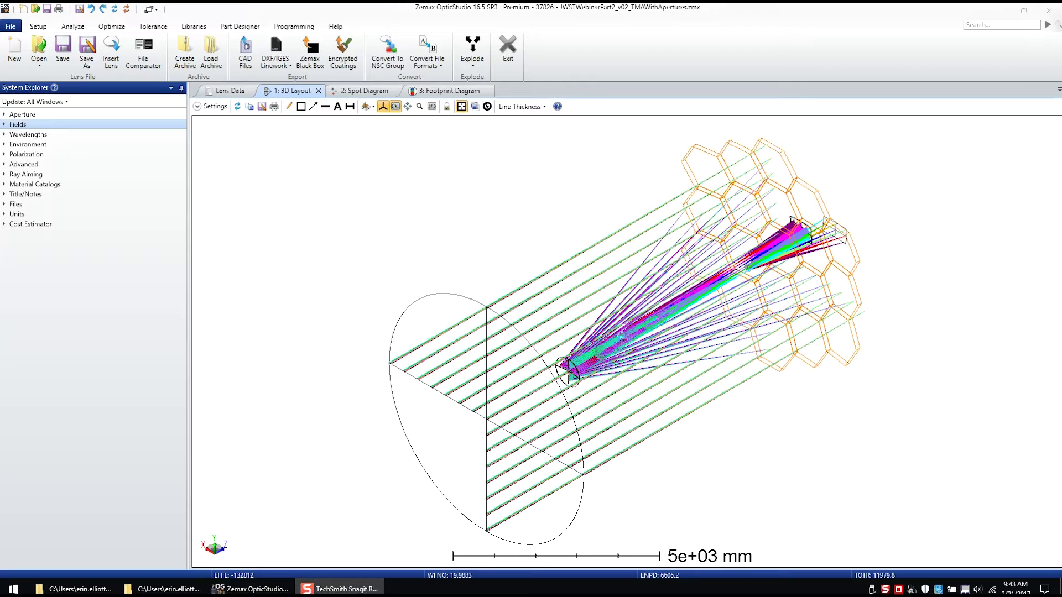
- Bring up the spot diagram and update it to reflect the new mirror apertures
click(78, 30)
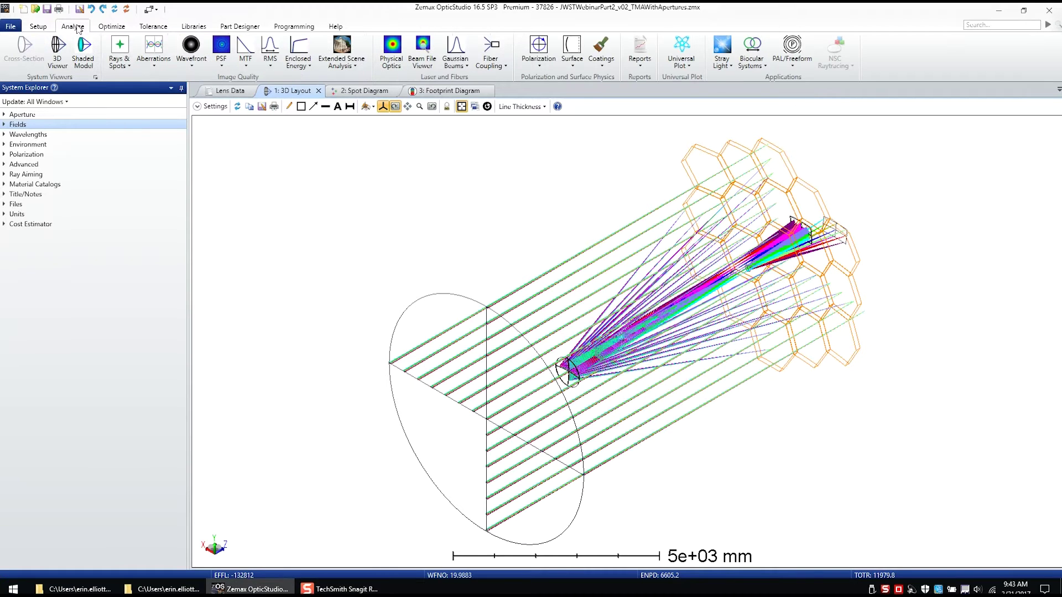
click(355, 91)
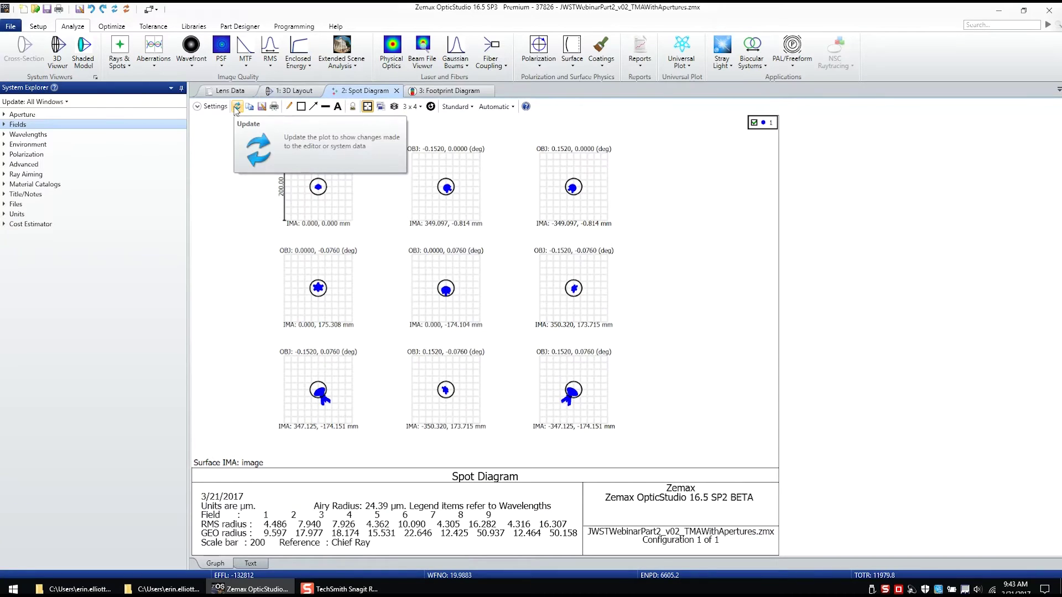
click(236, 107)
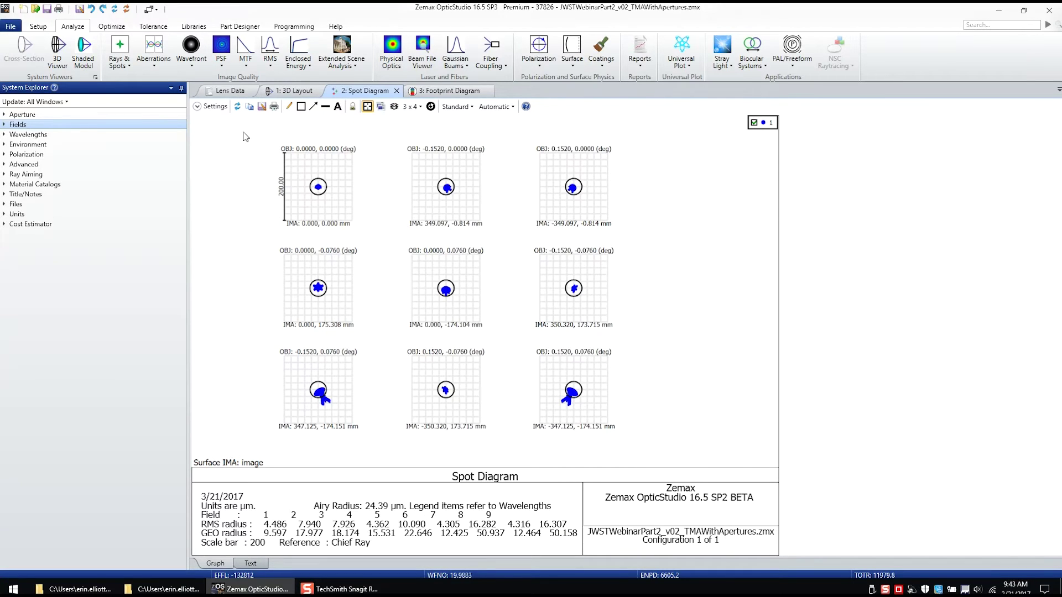
- Restrict automatic updates to Editors Only and return to the footprint diagram
click(57, 104)
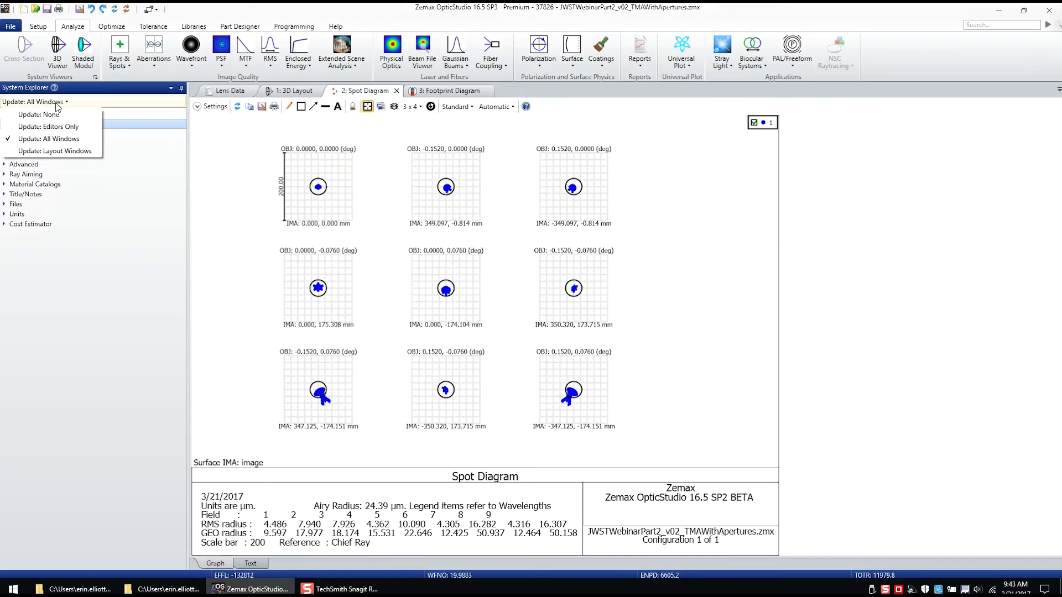
click(76, 127)
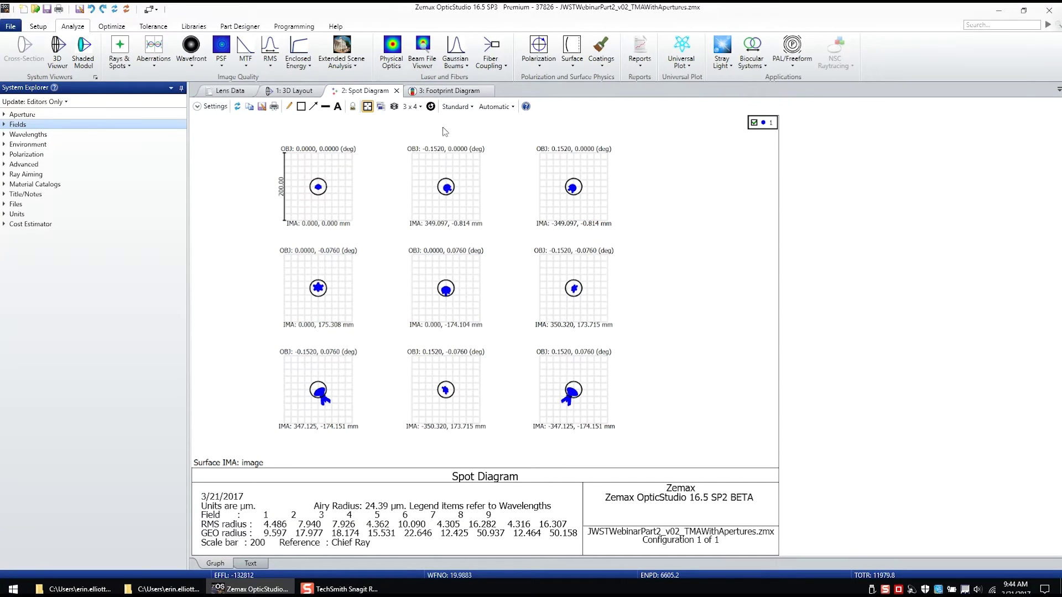
click(445, 98)
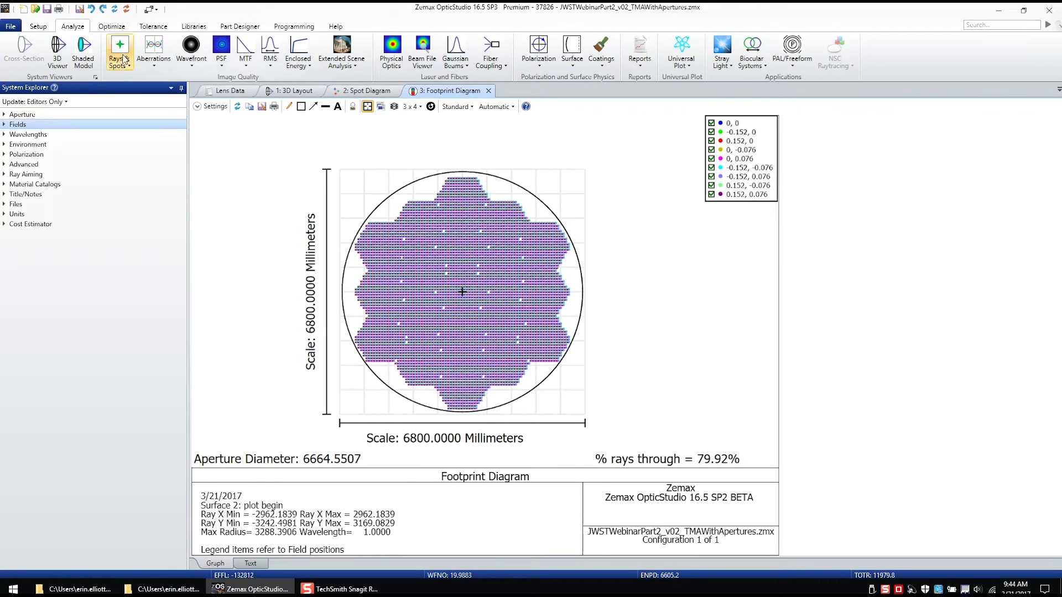
- Create a wavefront map with 512 x 512 sampling at surface 8 image and dock it with the other analysis windows
click(192, 60)
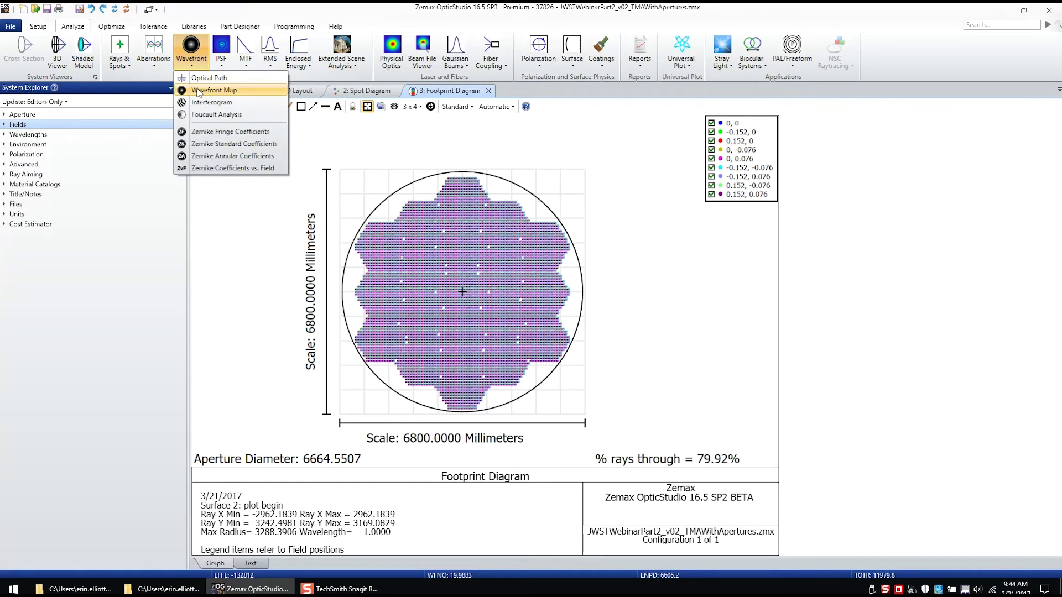
click(214, 91)
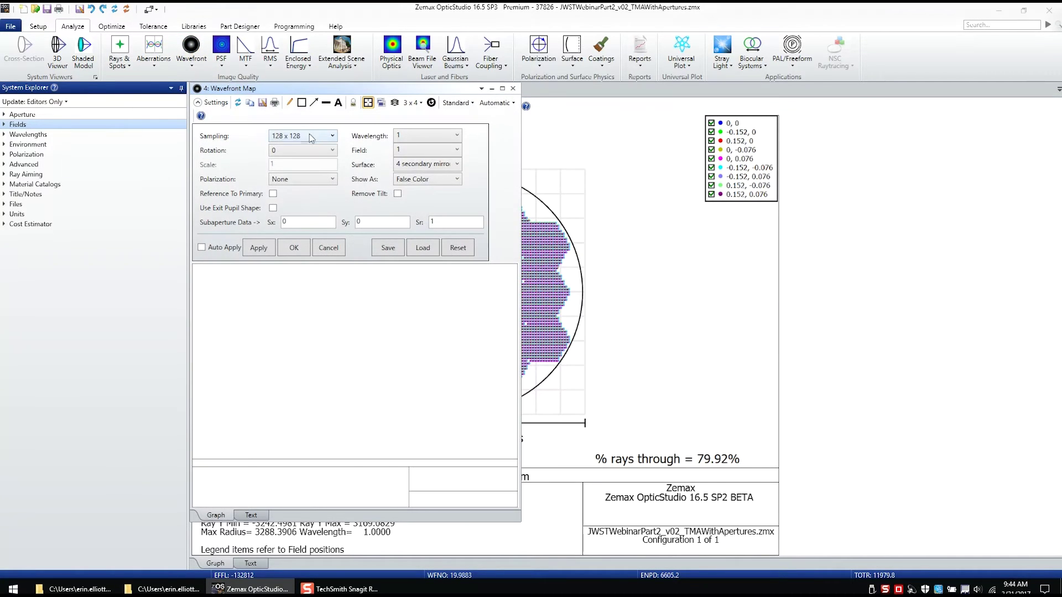
click(303, 138)
click(309, 192)
click(423, 165)
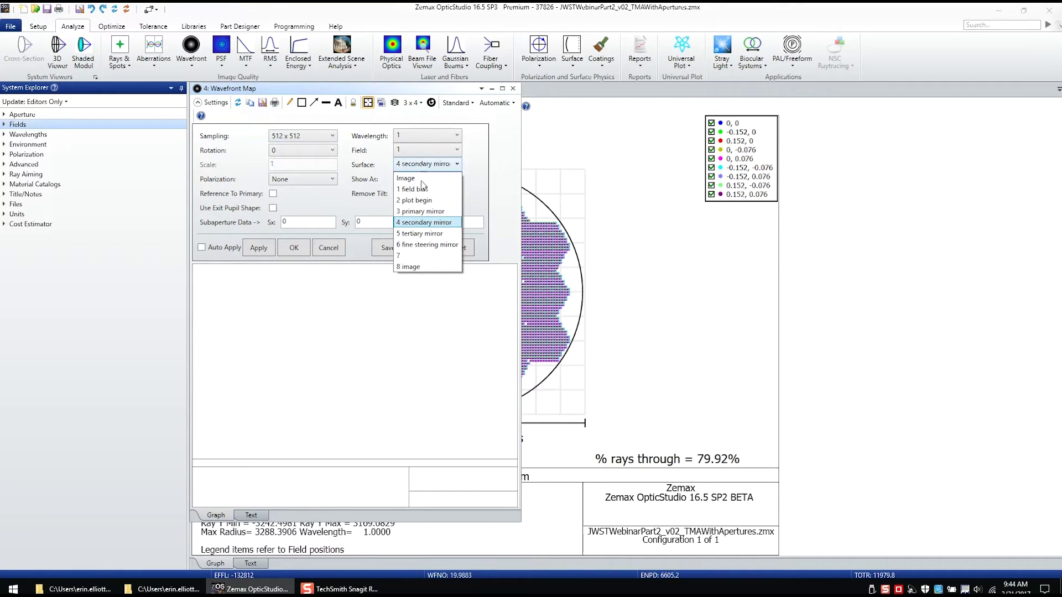
click(411, 268)
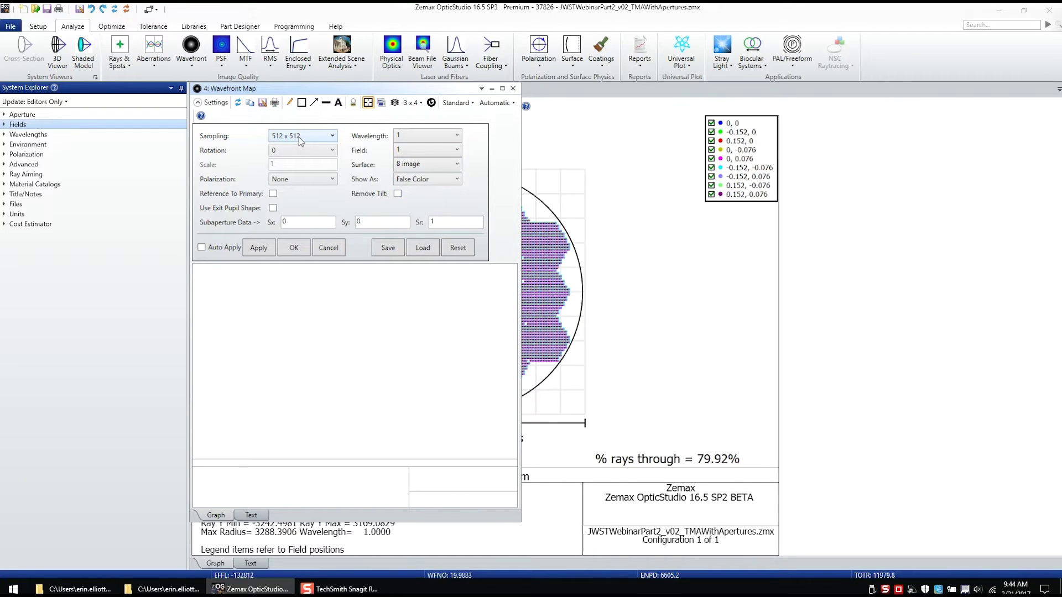
click(301, 252)
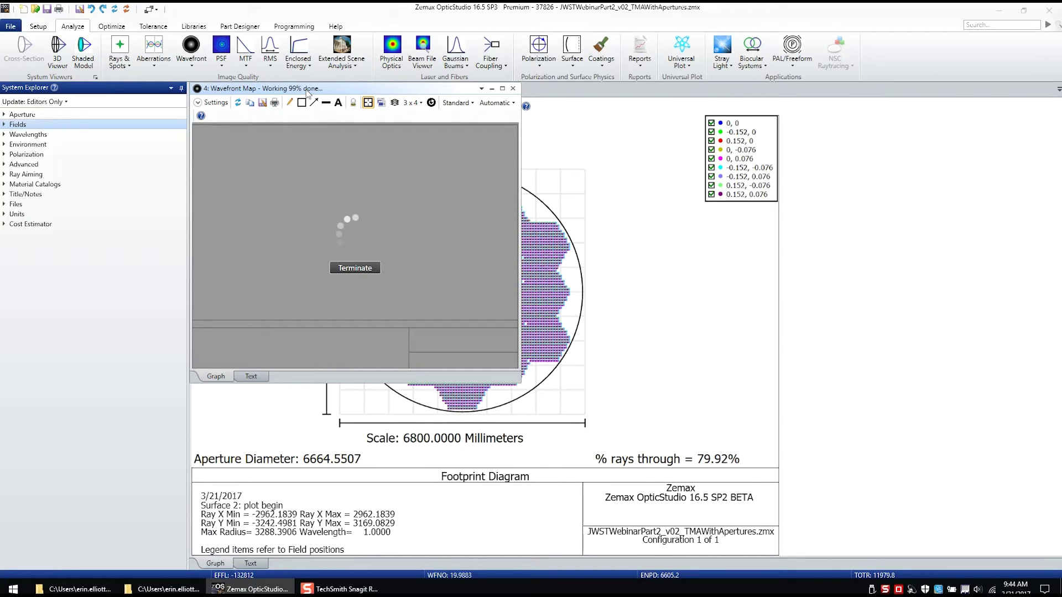
drag(307, 93, 534, 92)
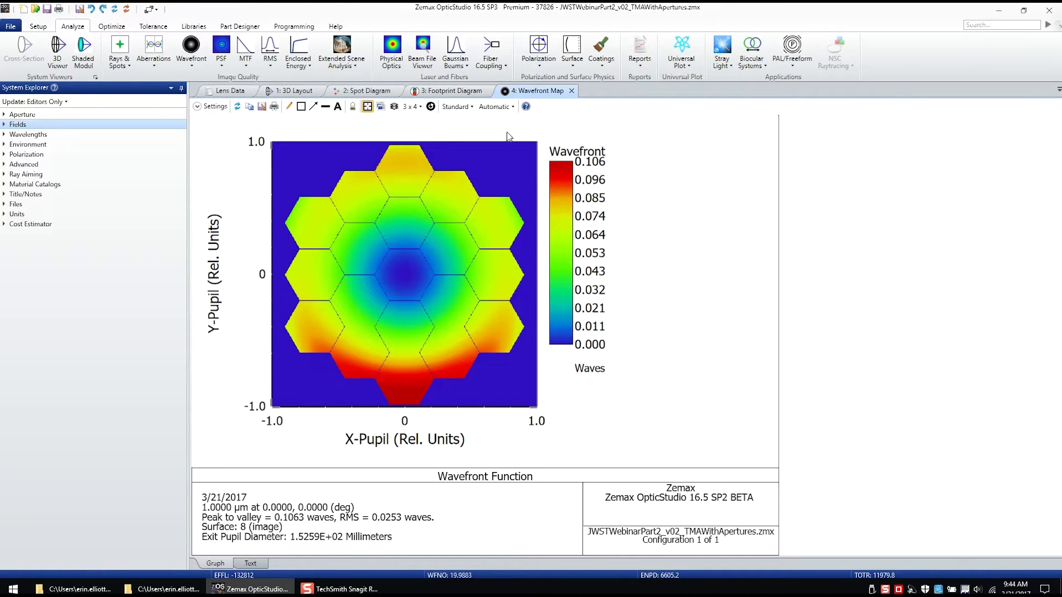
- Create an FFT PSF with 512 x 512 sampling and dock it beside the wavefront map
click(224, 51)
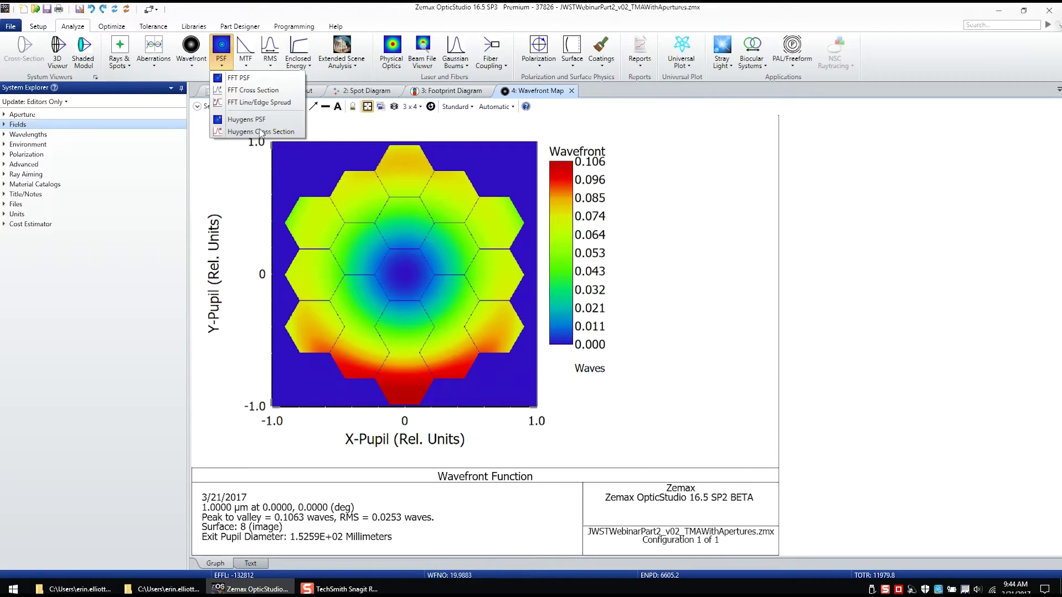
click(238, 78)
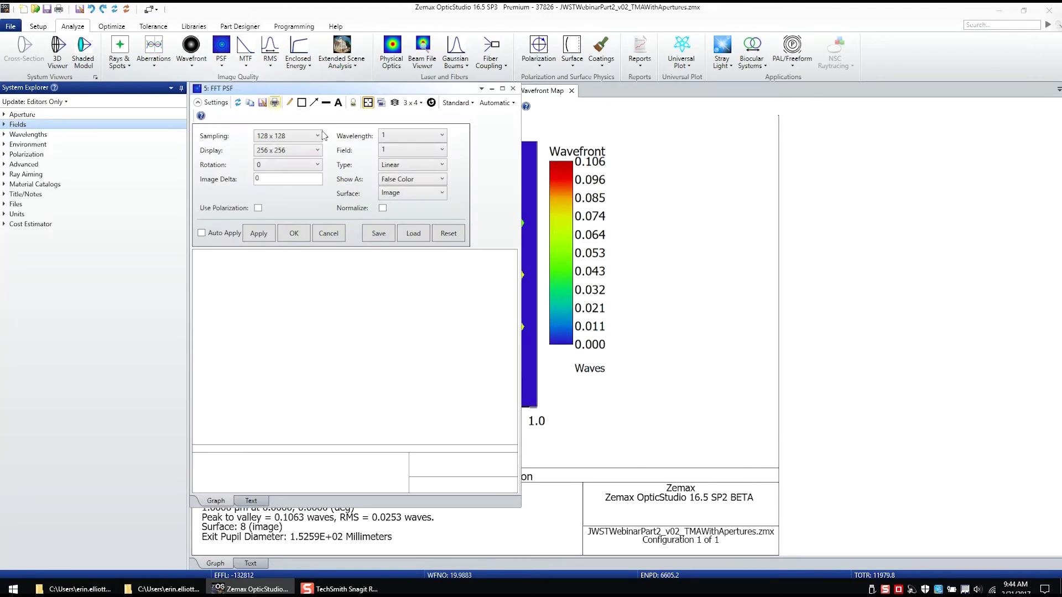
click(313, 142)
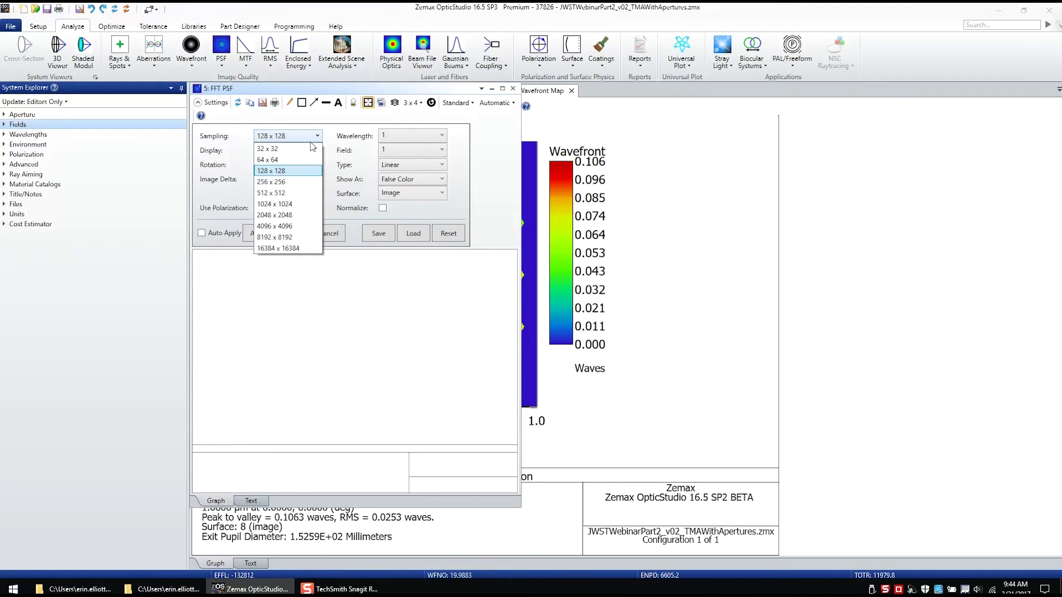
click(299, 192)
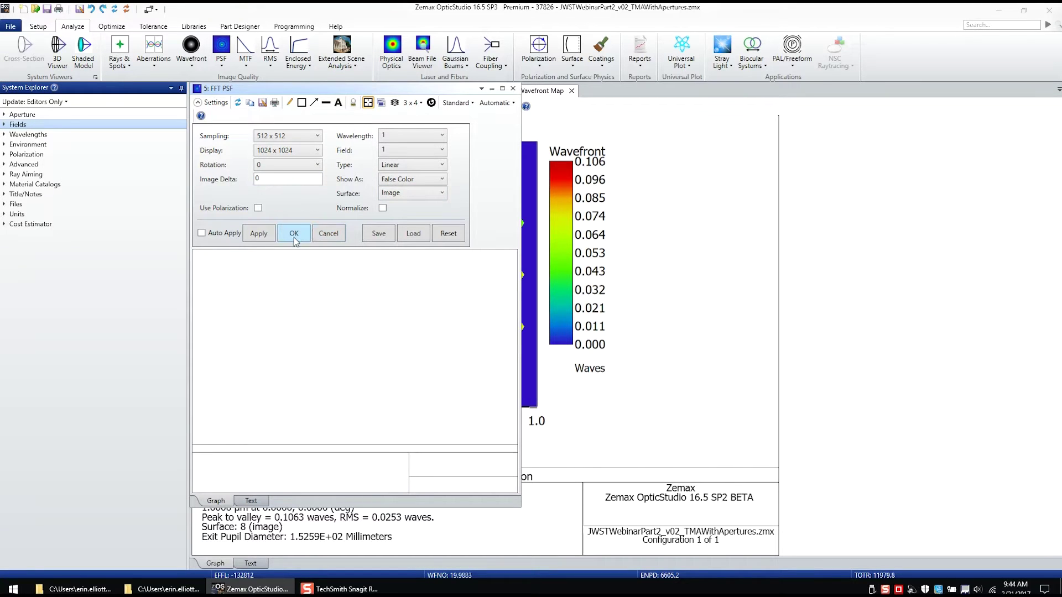
click(294, 234)
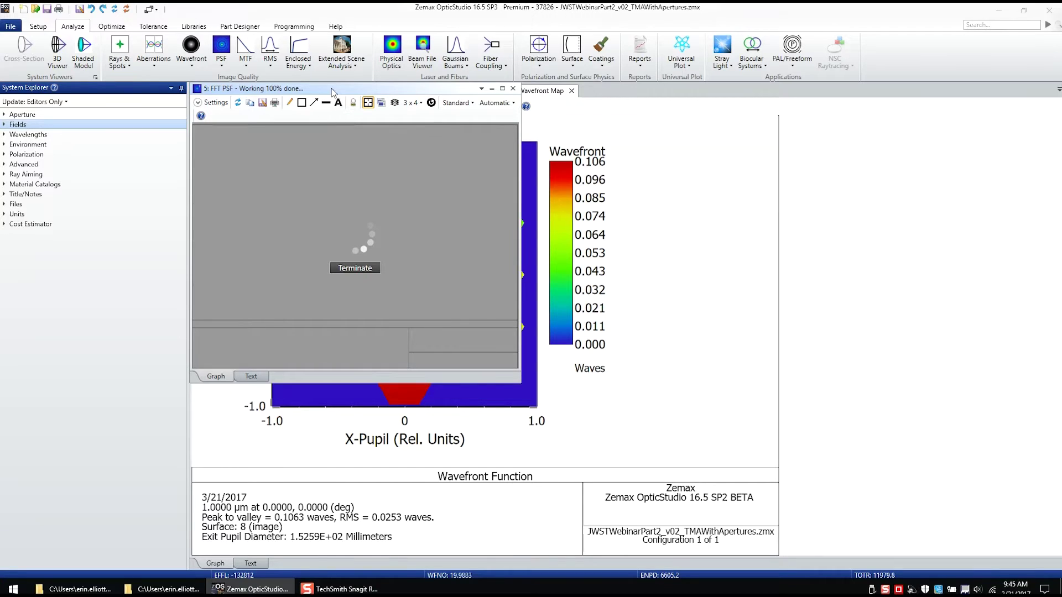
drag(609, 101, 621, 344)
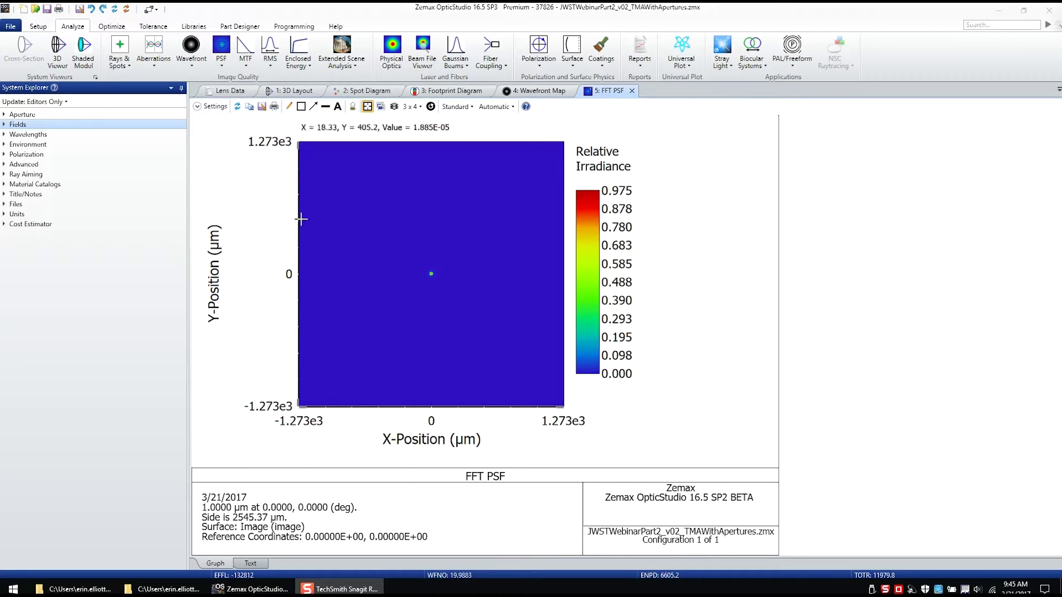
- Set the FFT PSF's image delta to 1 and its type to Logarithmic
click(196, 108)
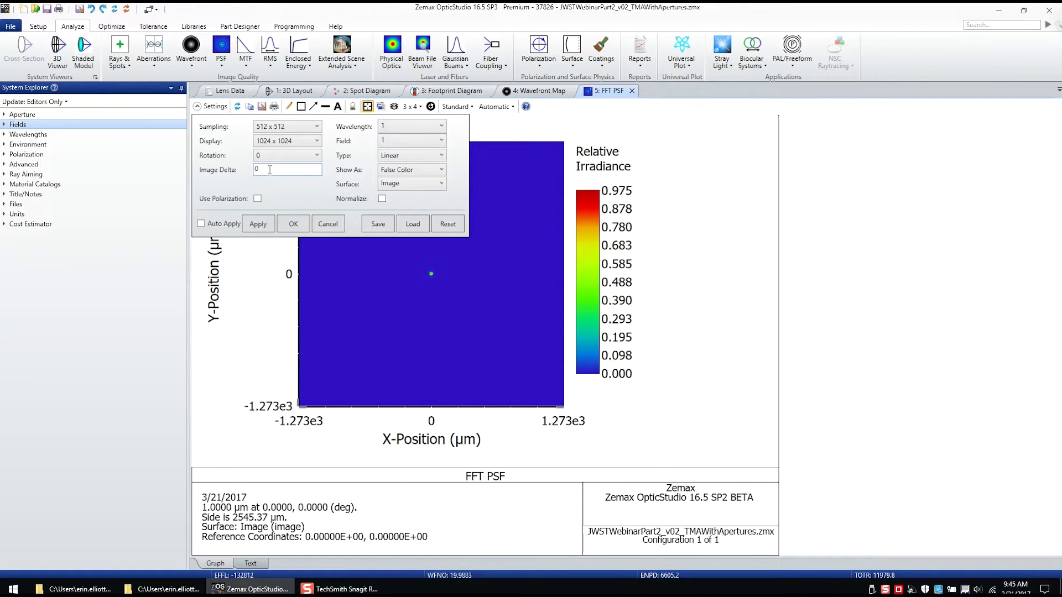
click(292, 225)
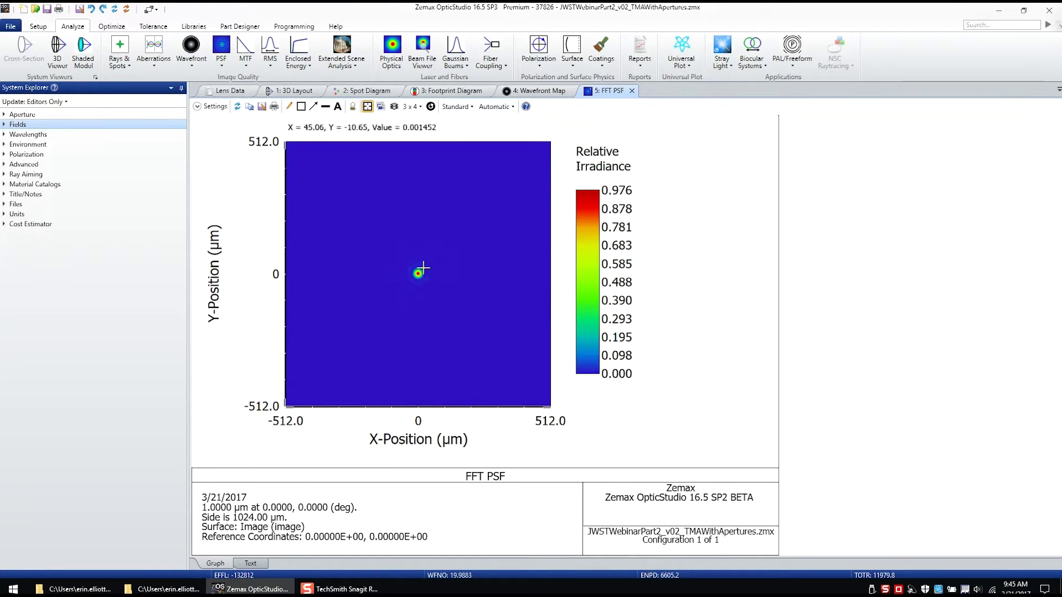
click(198, 106)
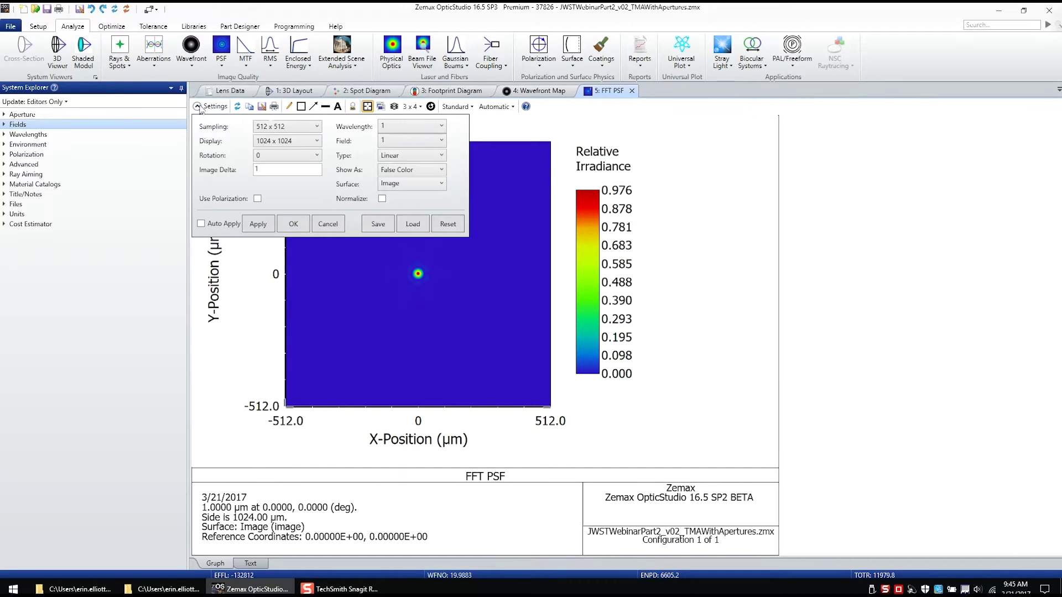
click(430, 155)
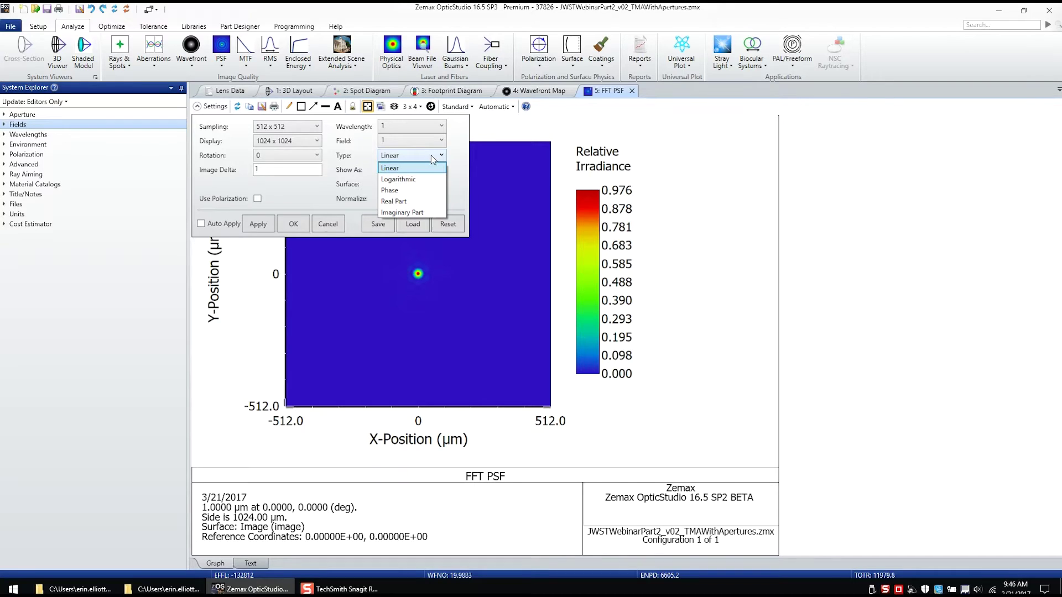
click(413, 180)
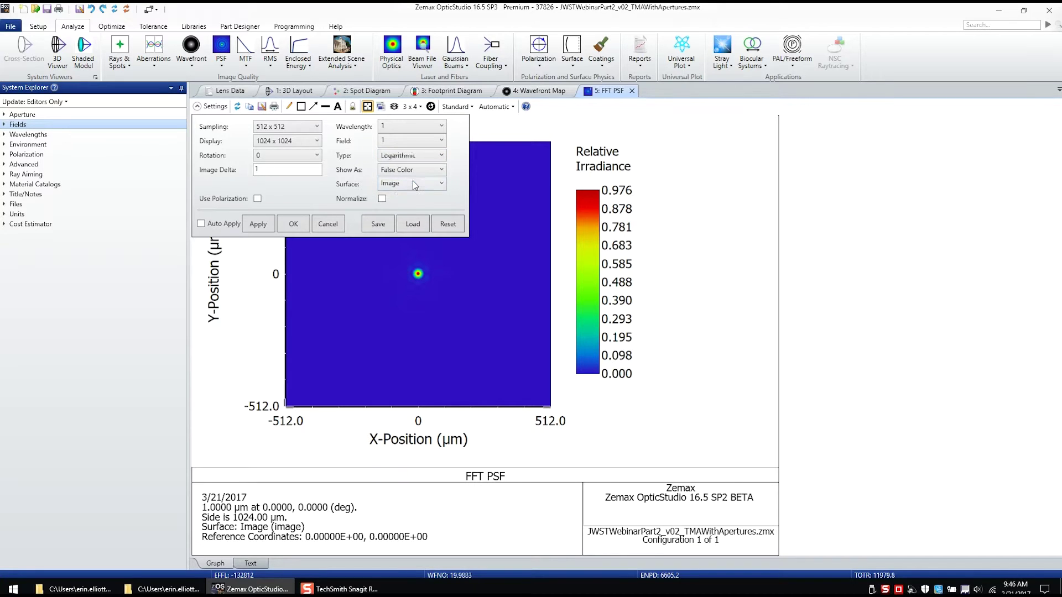
click(306, 224)
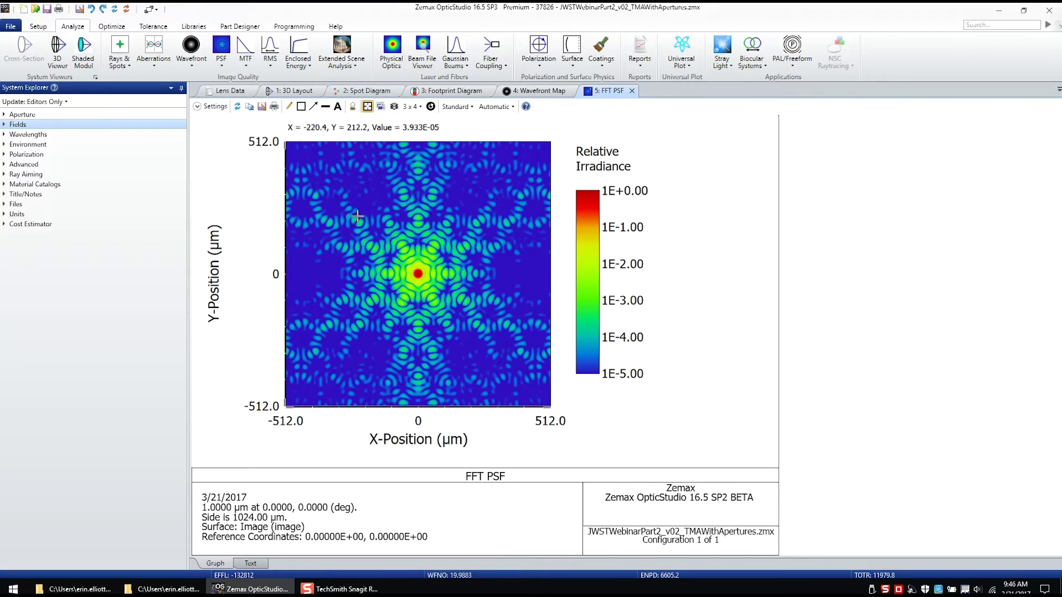
- Examine the central diffraction pattern of the FFT PSF up close, with the irradiance scale moved clear of the plot
drag(475, 311, 496, 331)
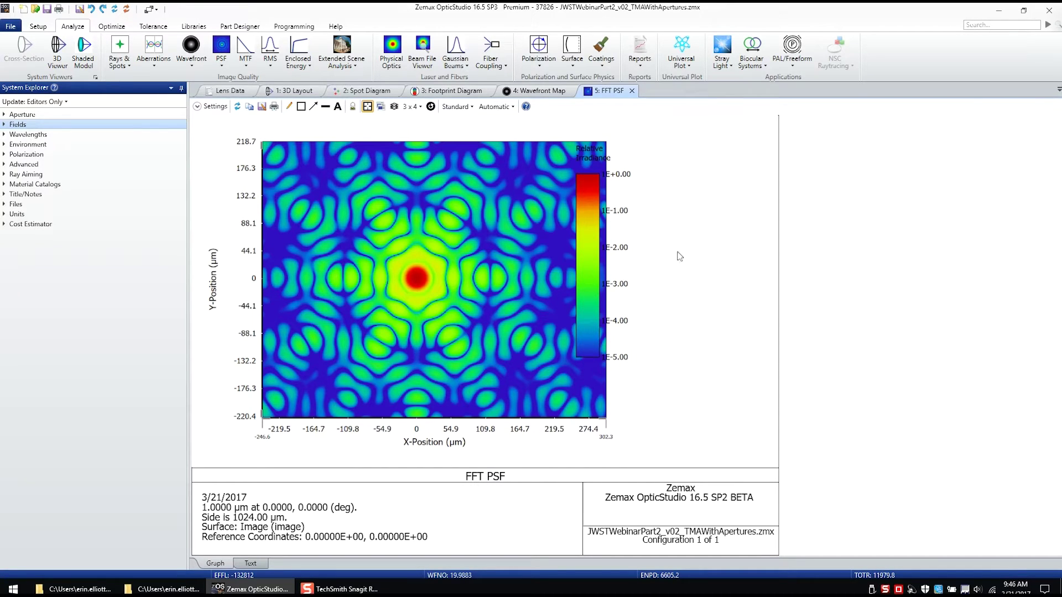
drag(621, 249, 675, 246)
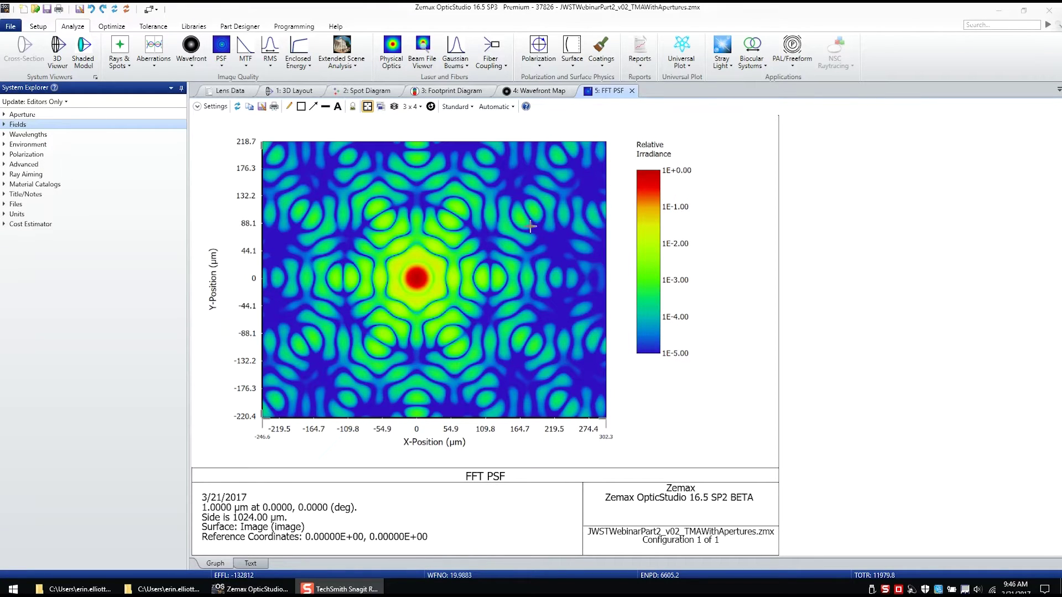
click(431, 107)
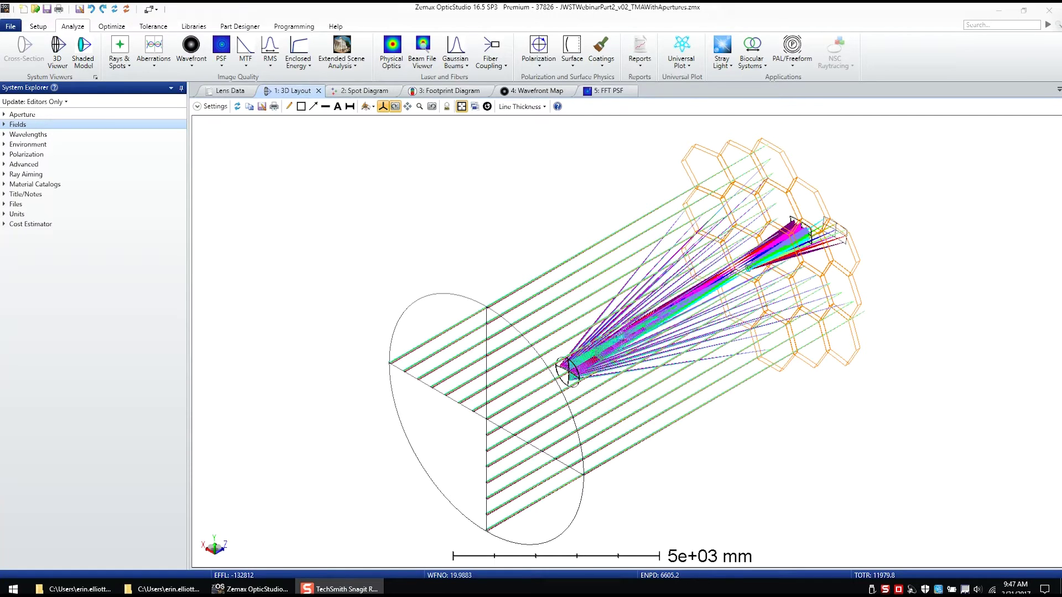
- Open 18Hexes.uda from the Apertures folder in Notepad and examine the polygon definitions of the hexagonal segments
click(163, 589)
drag(998, 196, 415, 108)
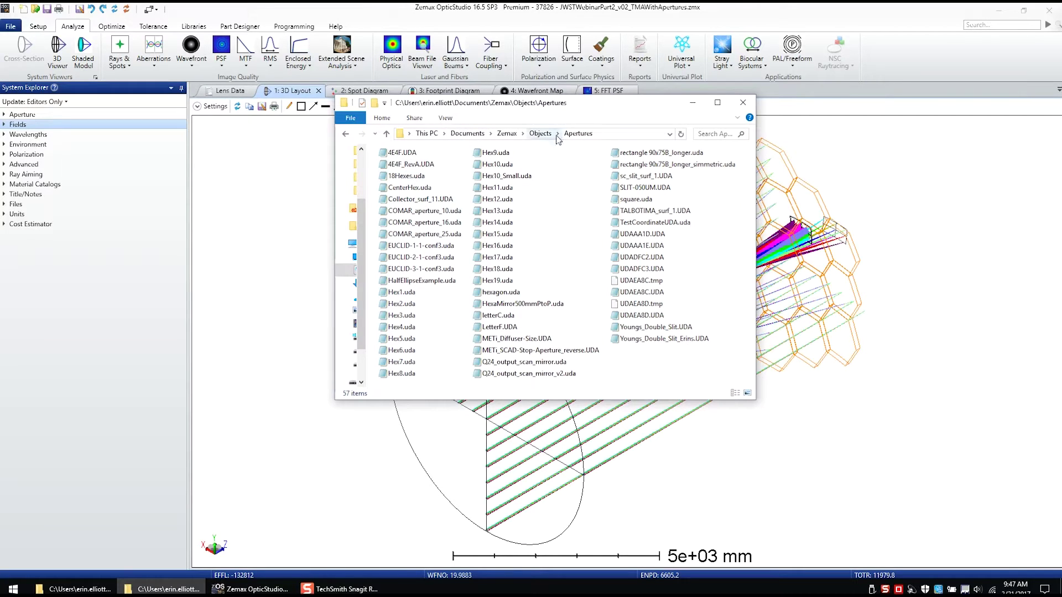
double_click(406, 177)
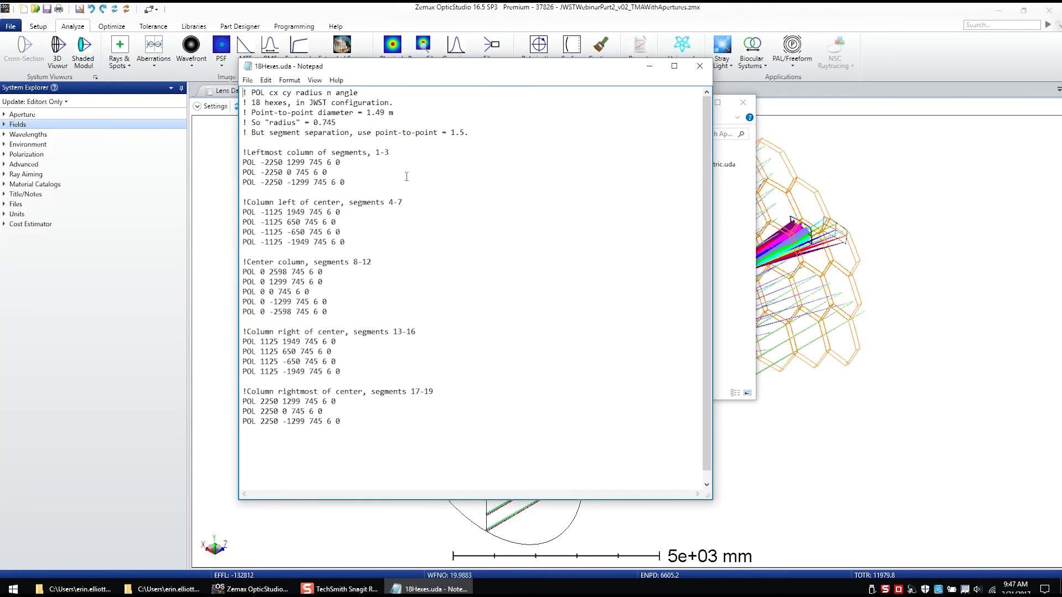
drag(432, 74, 630, 67)
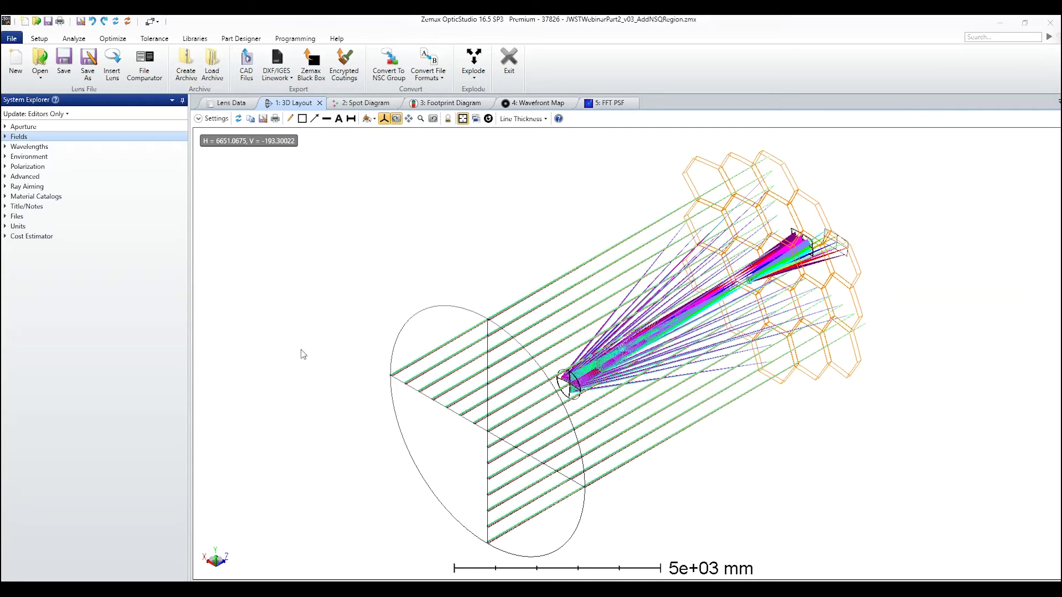
- Show the 3D layout in the Y-Z side view and turn its scale bar off
click(370, 123)
click(378, 157)
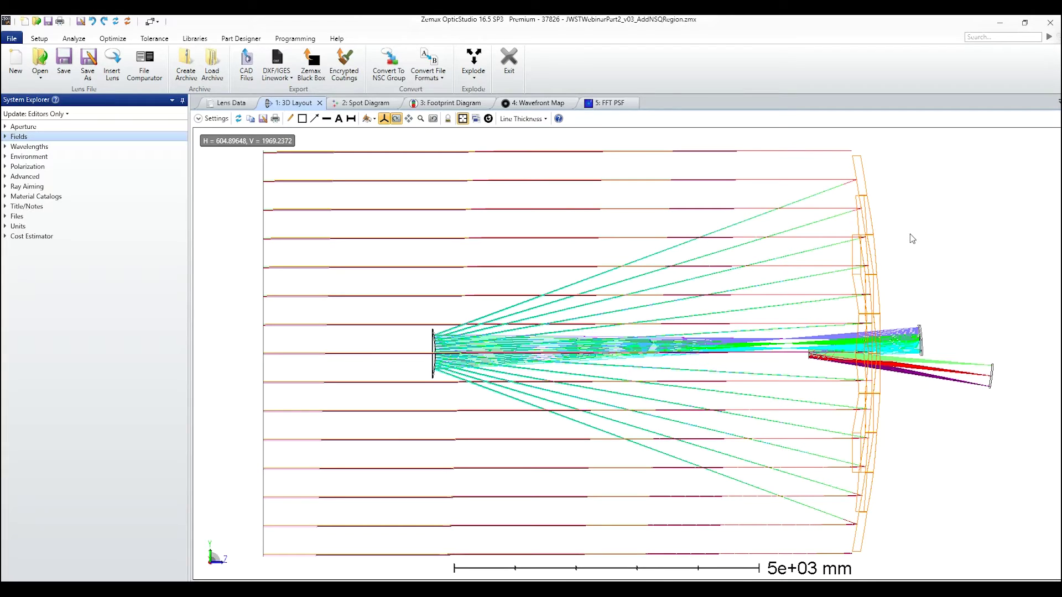
click(198, 120)
click(297, 186)
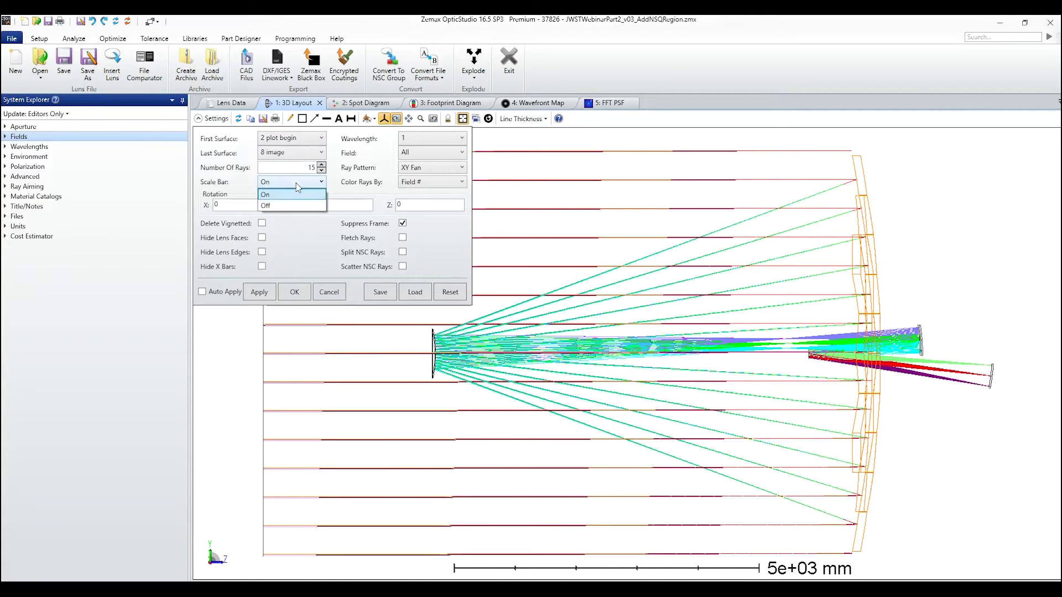
click(266, 205)
click(295, 292)
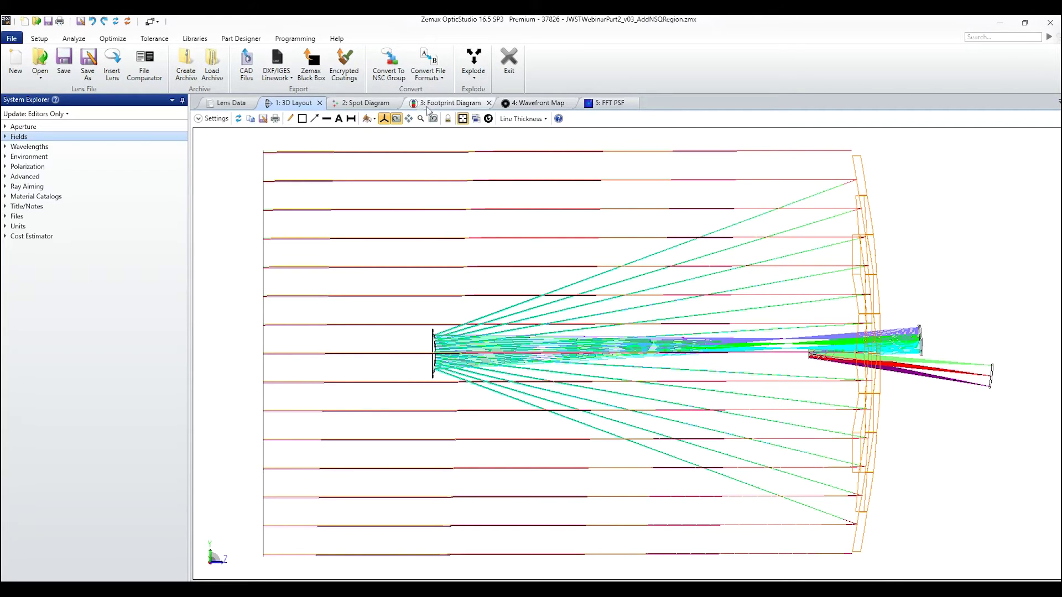
- Insert two surfaces between the primary mirror and the secondary mirror in the lens data
click(239, 105)
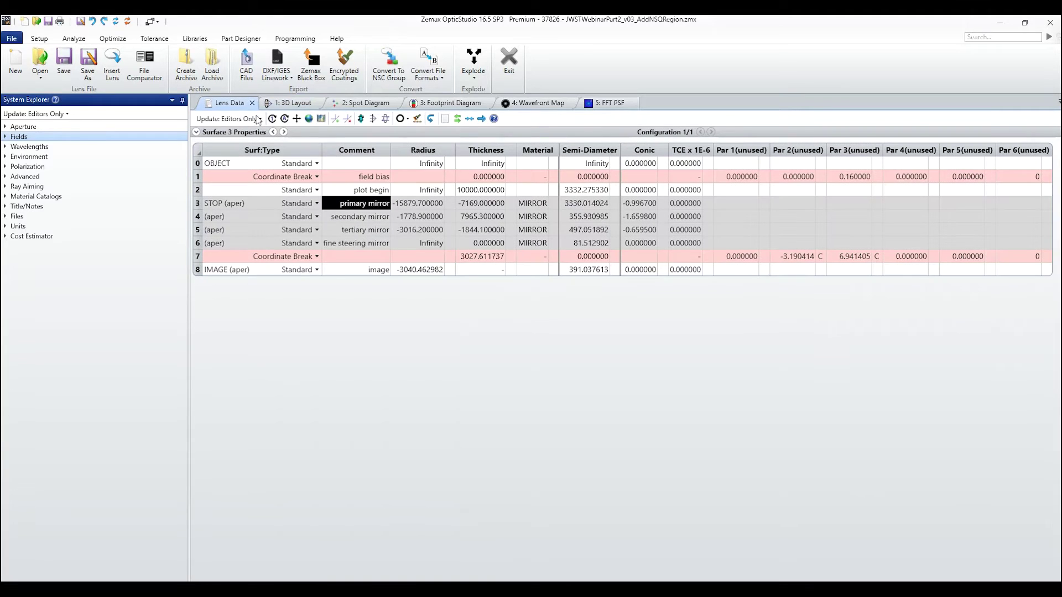
click(421, 203)
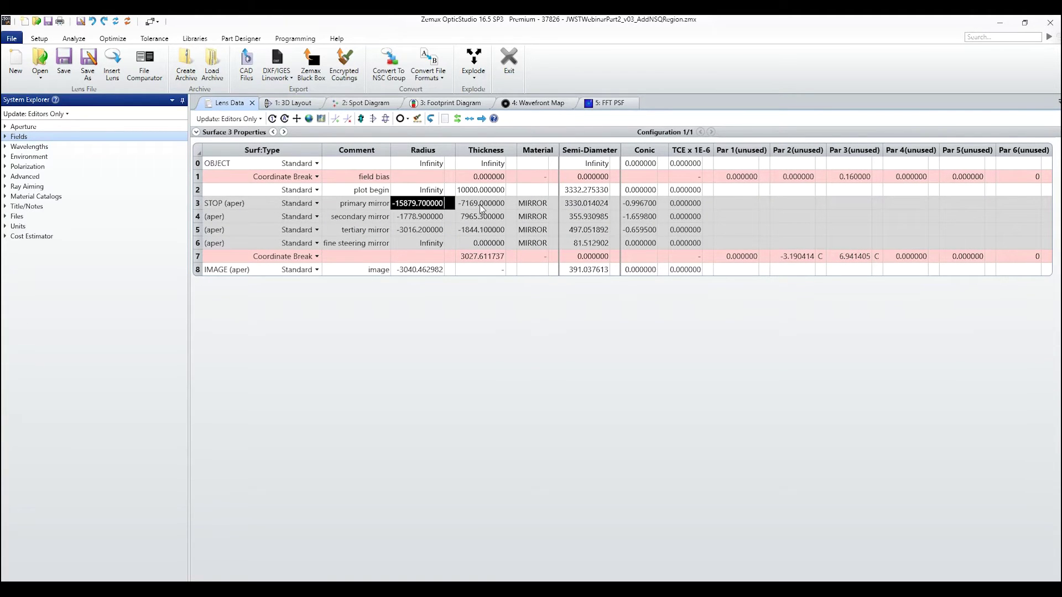
key(Tab)
click(409, 200)
click(480, 203)
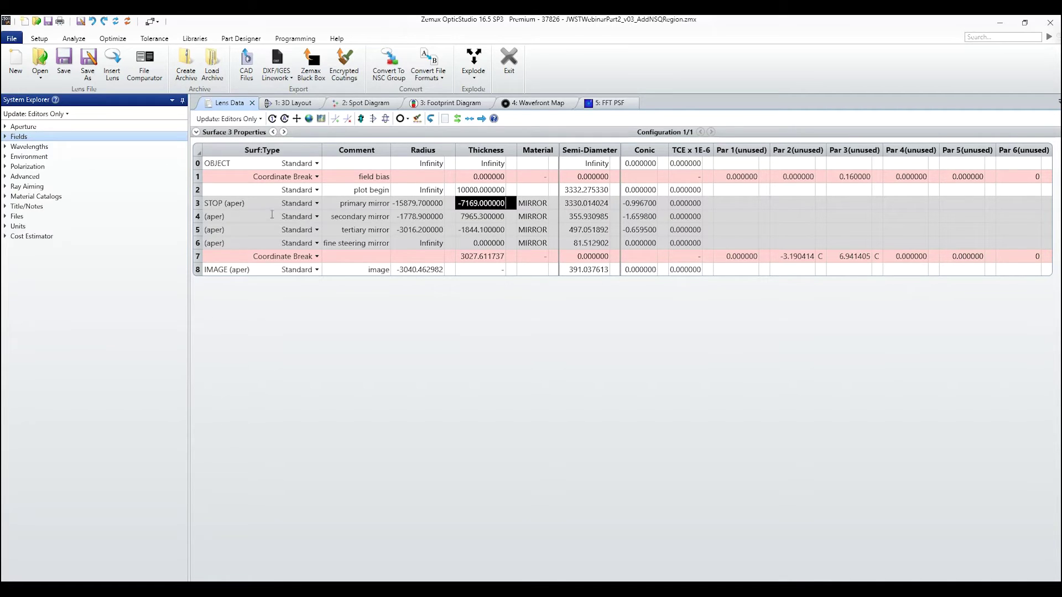
click(285, 204)
click(288, 219)
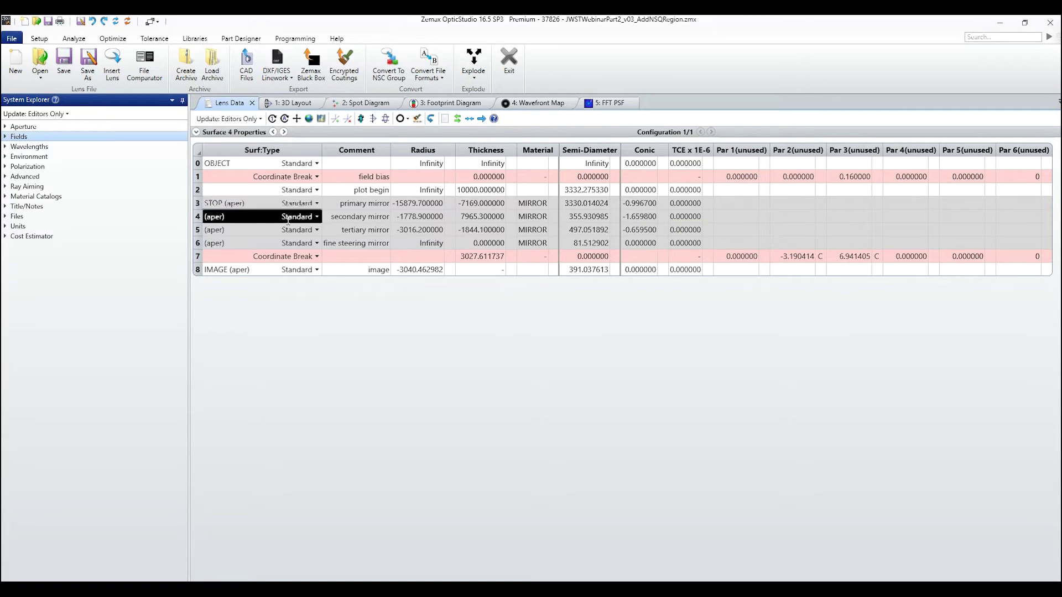
key(Insert)
key(Insert)
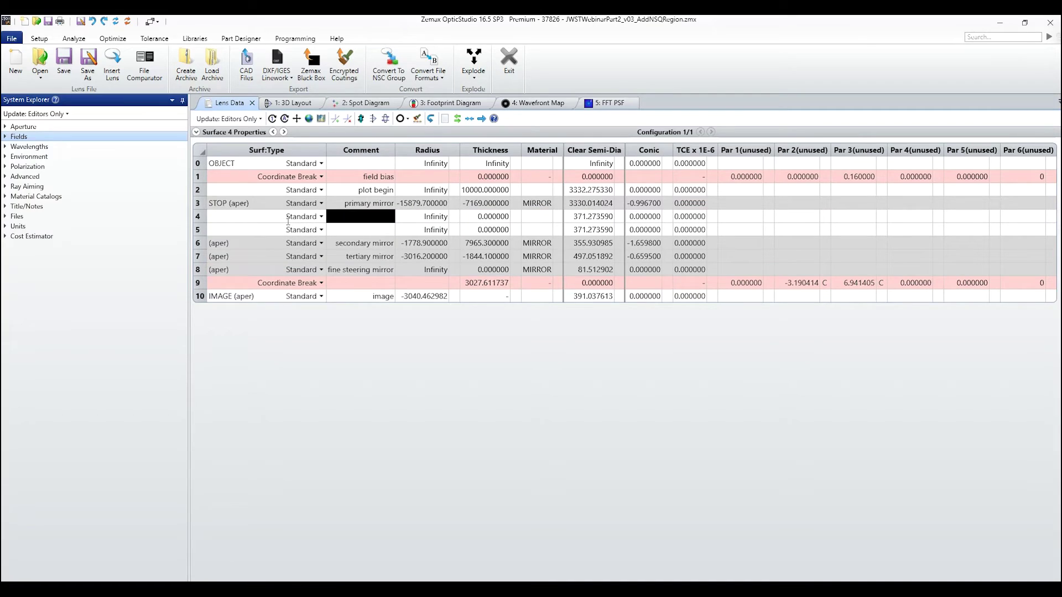
- Label the two inserted surfaces "NSQ entrance port" and "NSQ exit port" in their comments
text(NSQ entrance port)
key(Return)
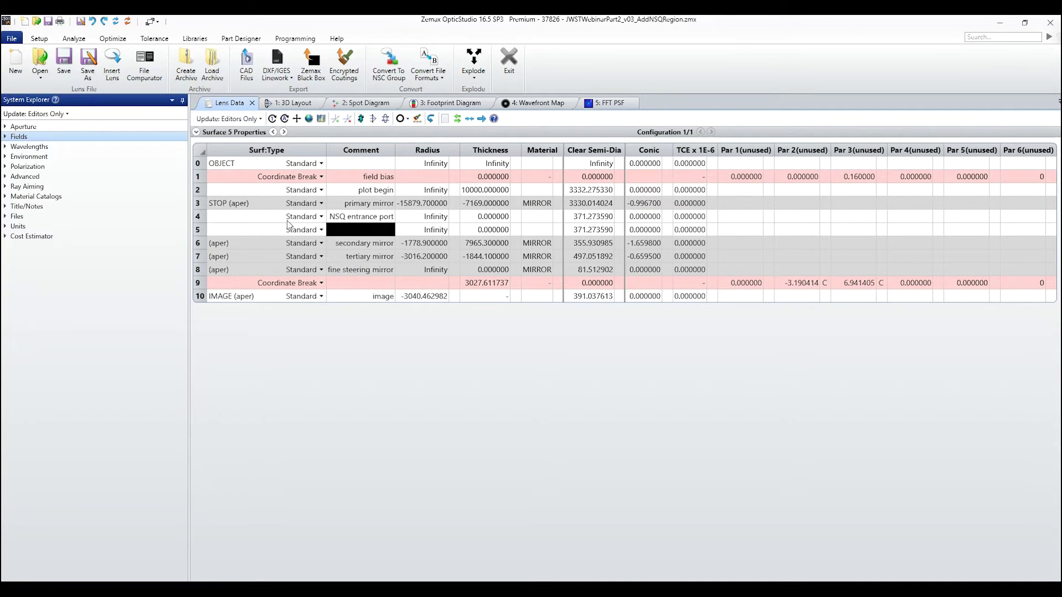
text(NSQ exi)
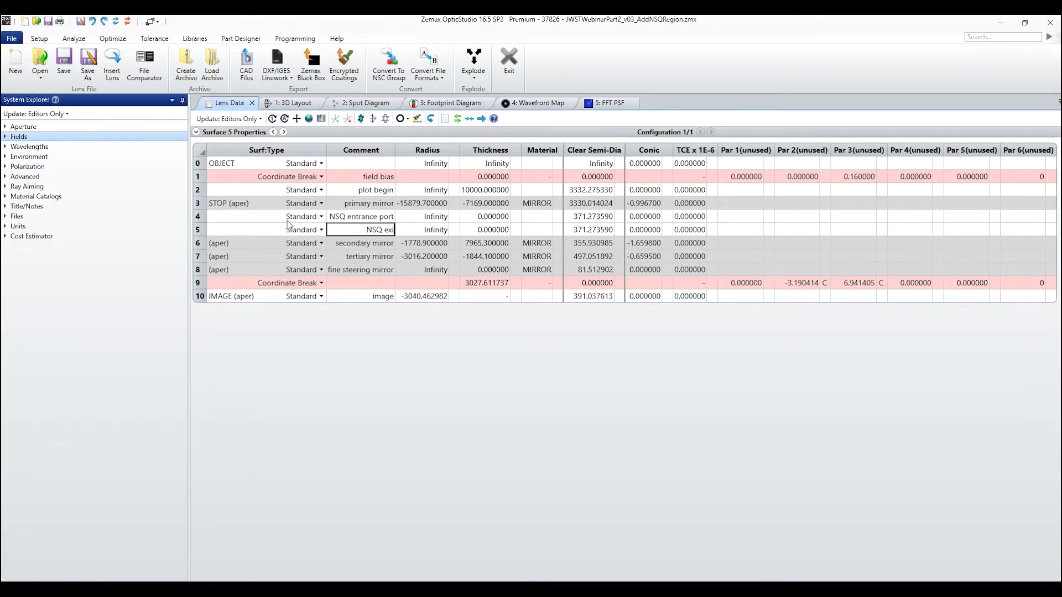
text(t port)
key(Return)
key(Up)
key(Up)
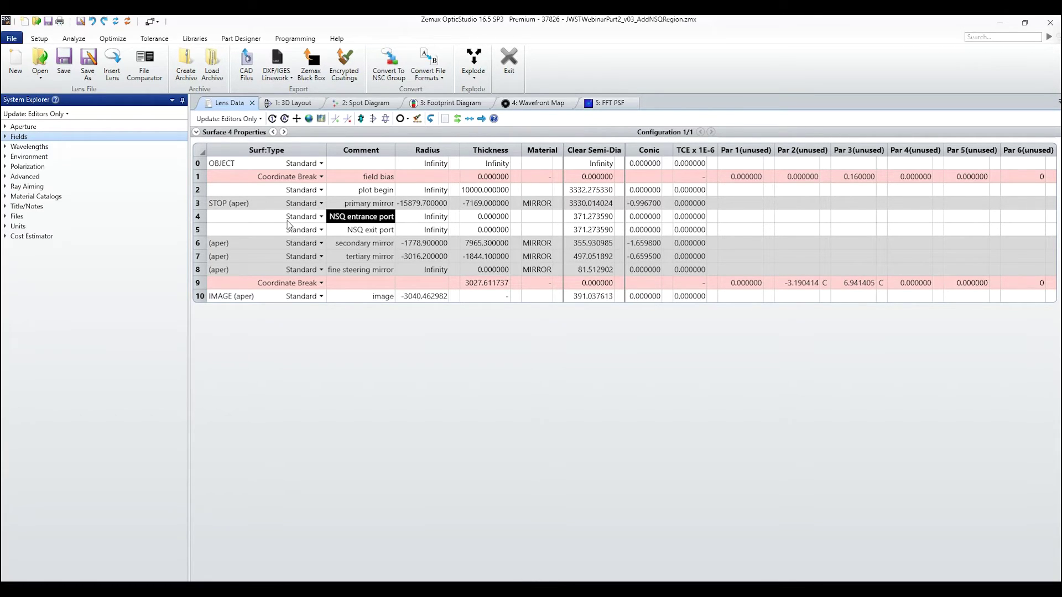
key(Down)
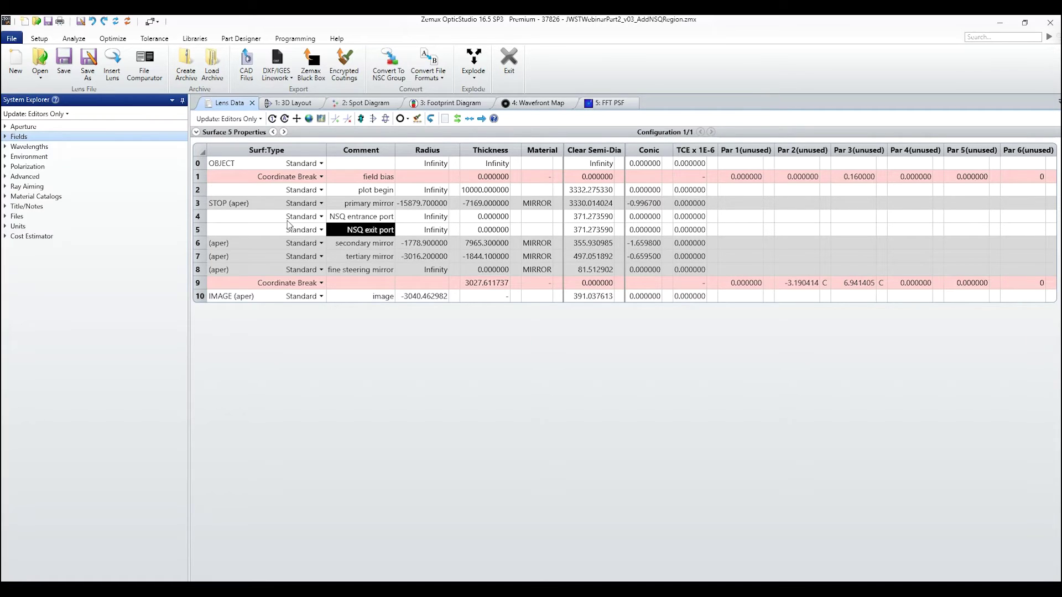
- Set the radius, thickness and conic of the primary mirror surface to 0
key(Up)
key(Up)
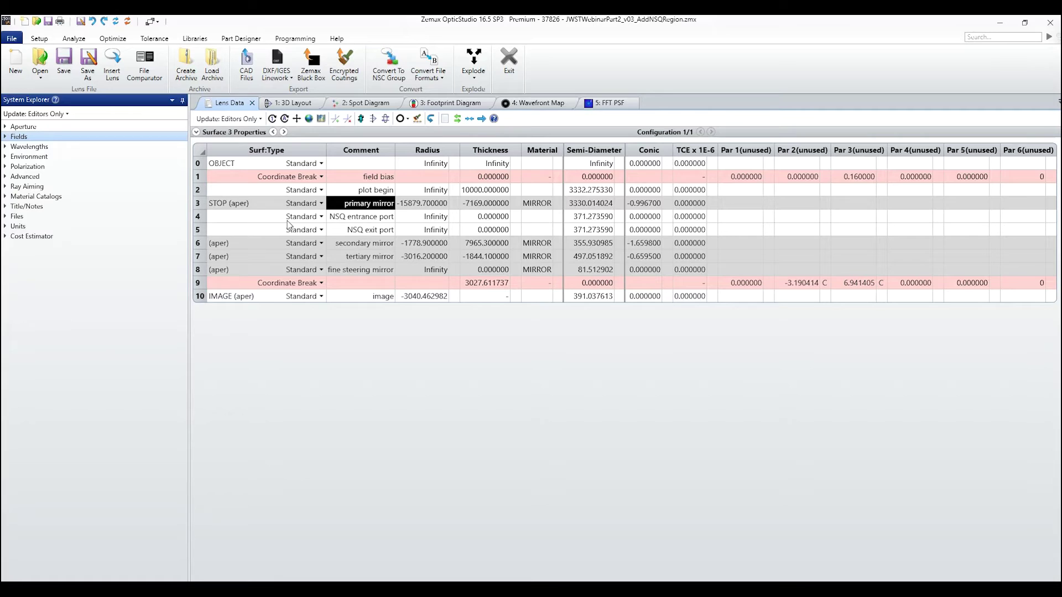
key(Right)
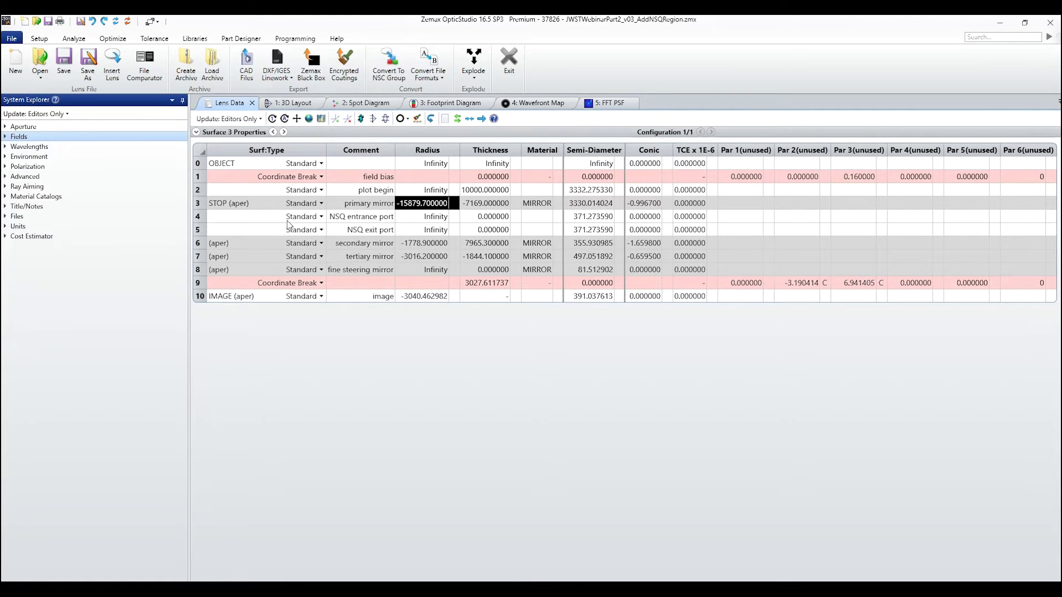
text(0)
key(Return)
key(Up)
key(Right)
text(0)
key(Return)
key(Up)
key(Right)
key(Right)
key(Right)
text(0)
key(Return)
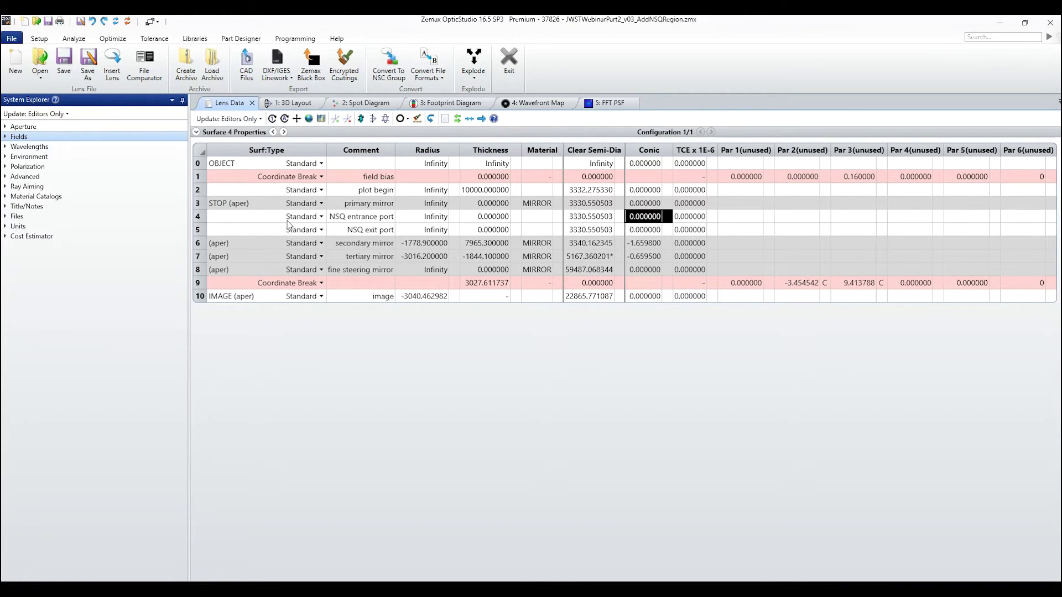
- Remove the MIRROR material from the primary mirror surface
key(Up)
key(Left)
key(Left)
key(Left)
key(Left)
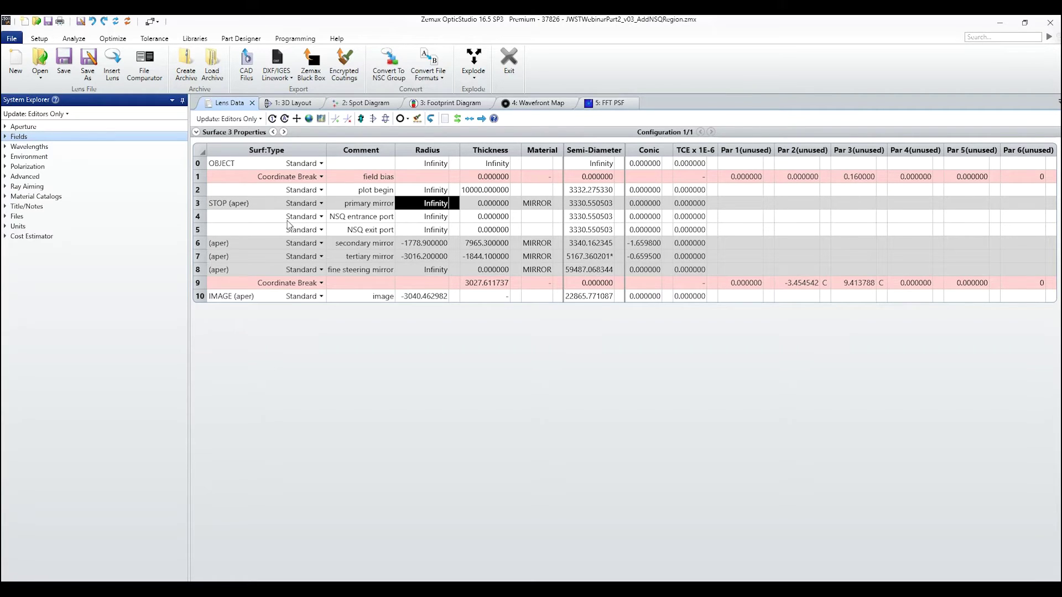
key(Right)
key(Right)
key(BackSpace)
key(Left)
key(Left)
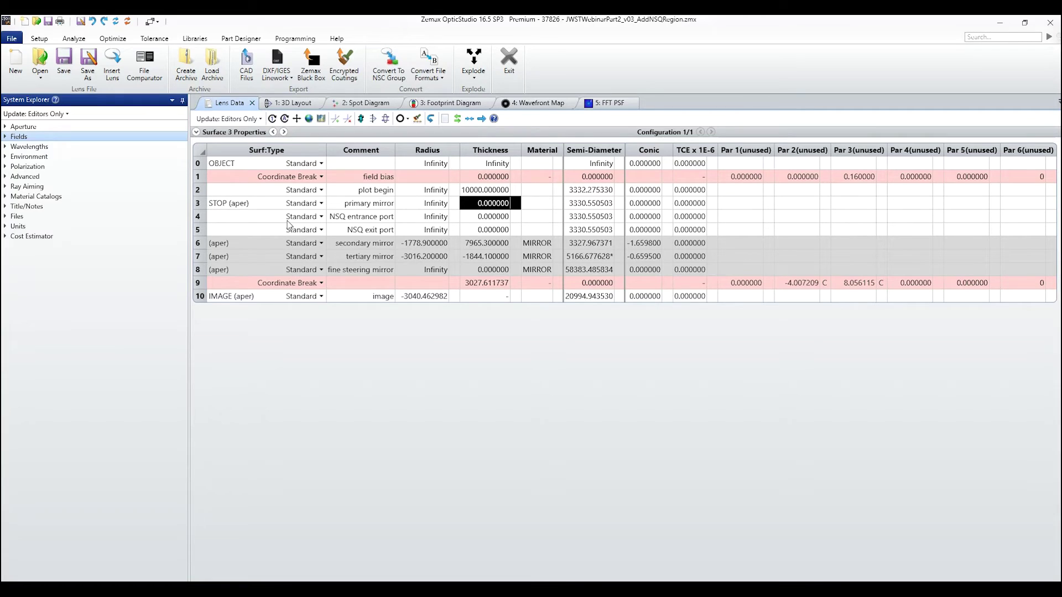
- Change the surface type of the NSQ entrance port to Non-Sequential Component
key(Left)
key(Left)
key(Left)
key(Down)
key(Right)
key(Up)
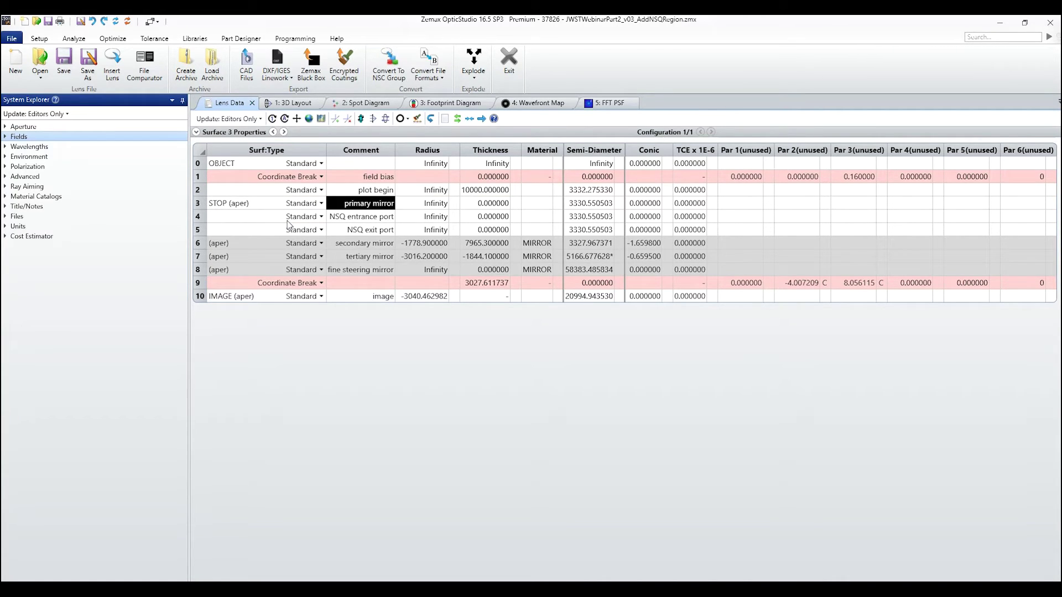
key(Down)
key(Up)
key(Down)
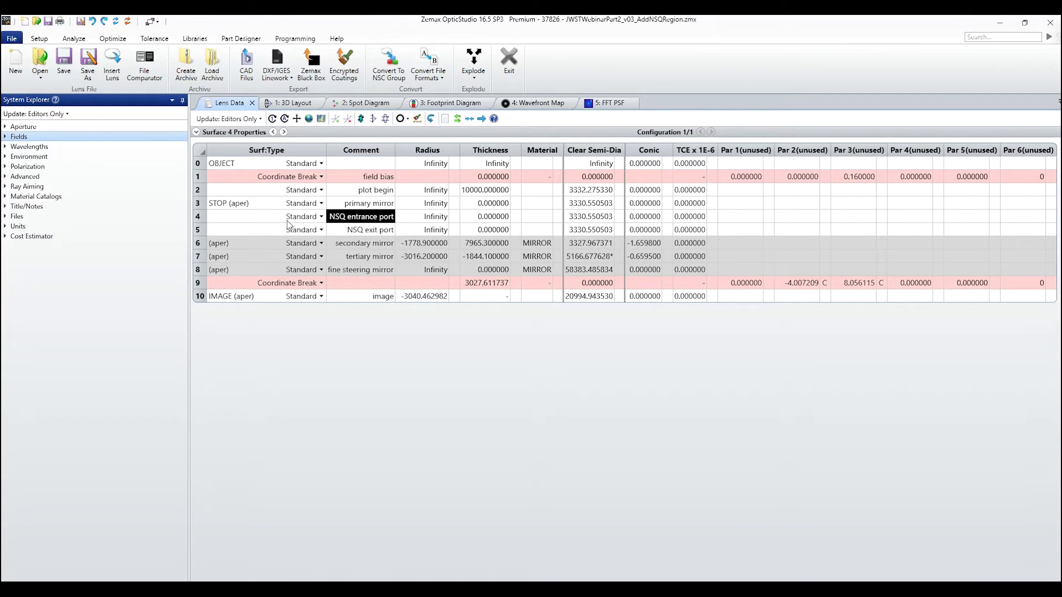
click(288, 221)
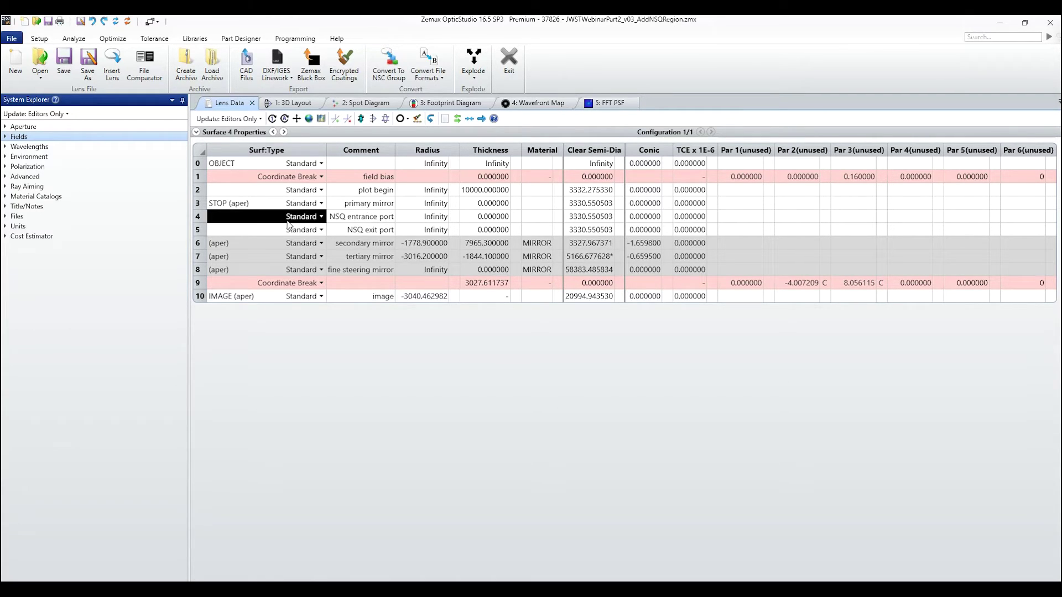
click(323, 218)
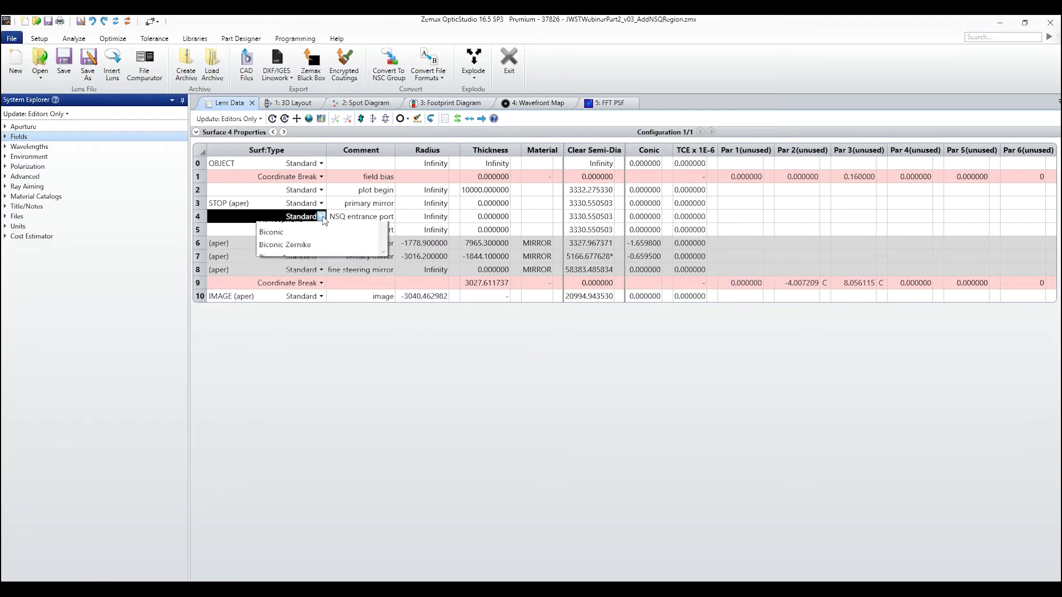
drag(383, 234, 381, 282)
click(356, 281)
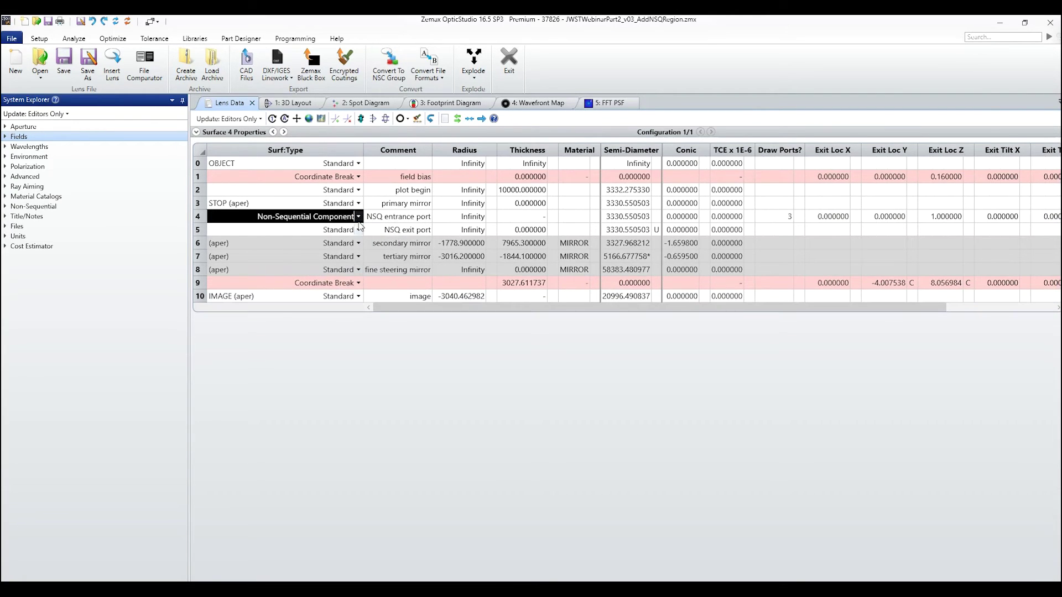
- Set the semi-diameters of the NSQ entrance port and the NSQ exit port to 3500
click(390, 219)
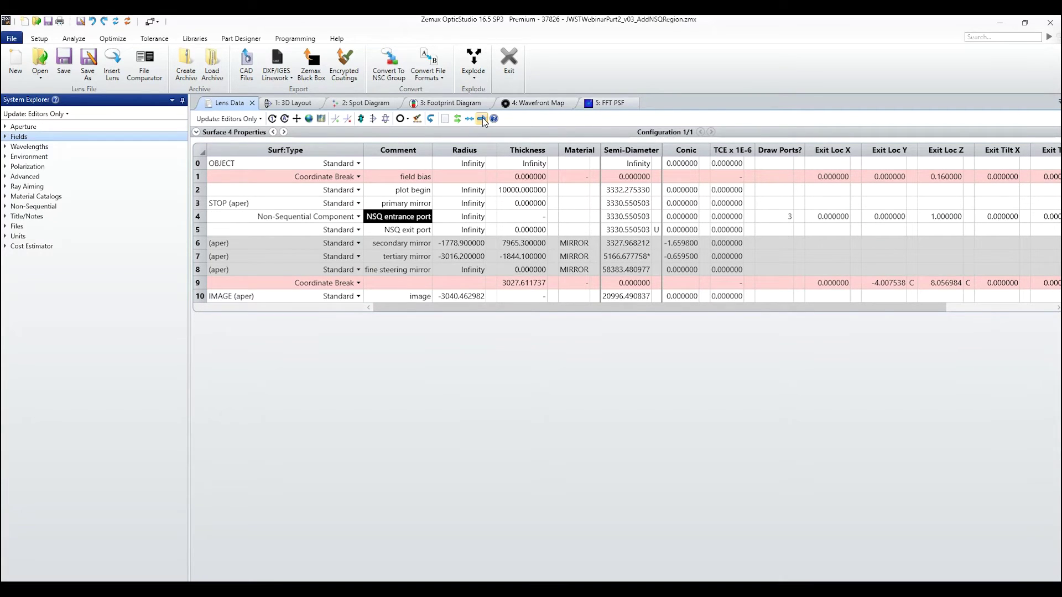
click(473, 219)
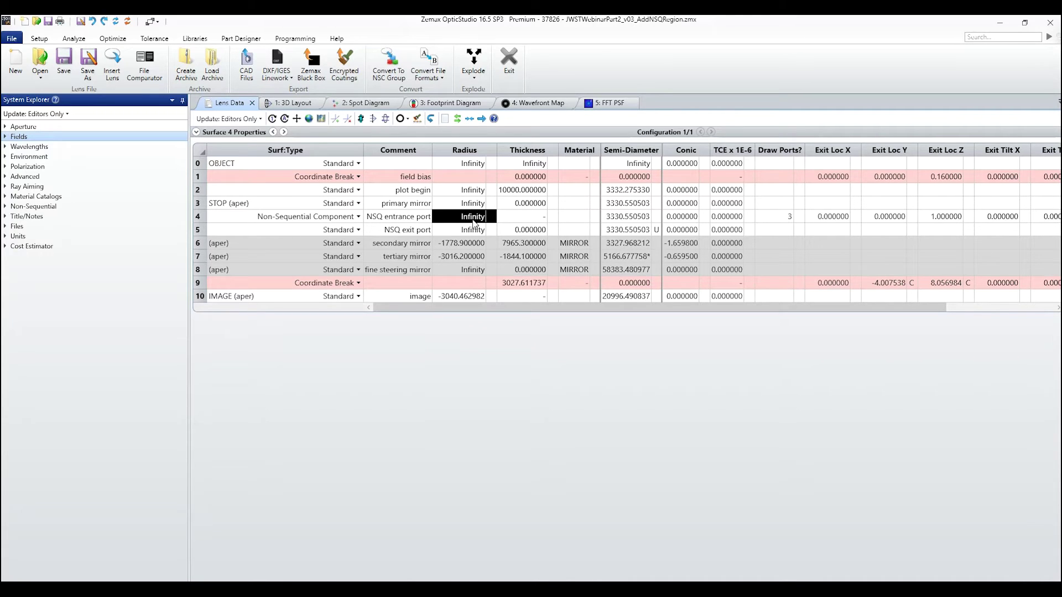
key(Right)
key(Right)
key(Right)
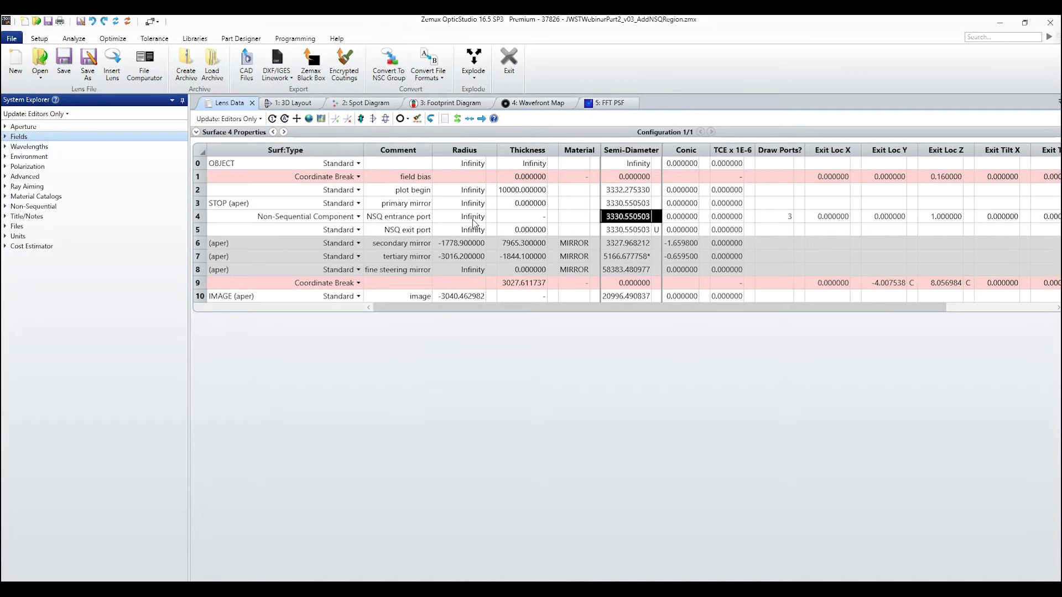
text(3500)
key(Return)
text(3500)
key(Return)
key(Up)
key(Up)
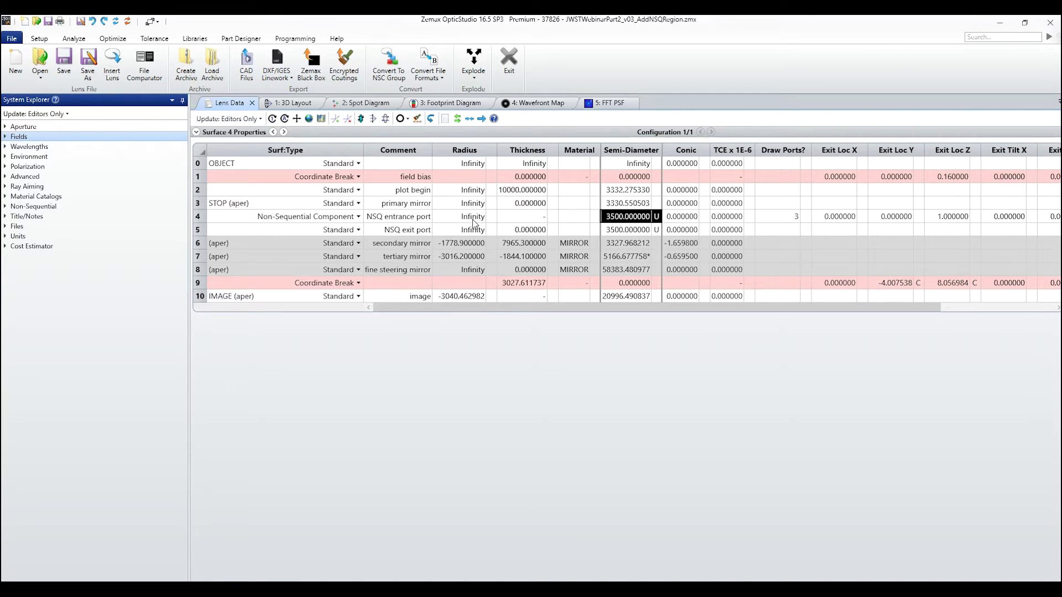
- Set the Reverse Rays parameter of the NSQ entrance port to 1
key(Left)
key(Left)
key(Down)
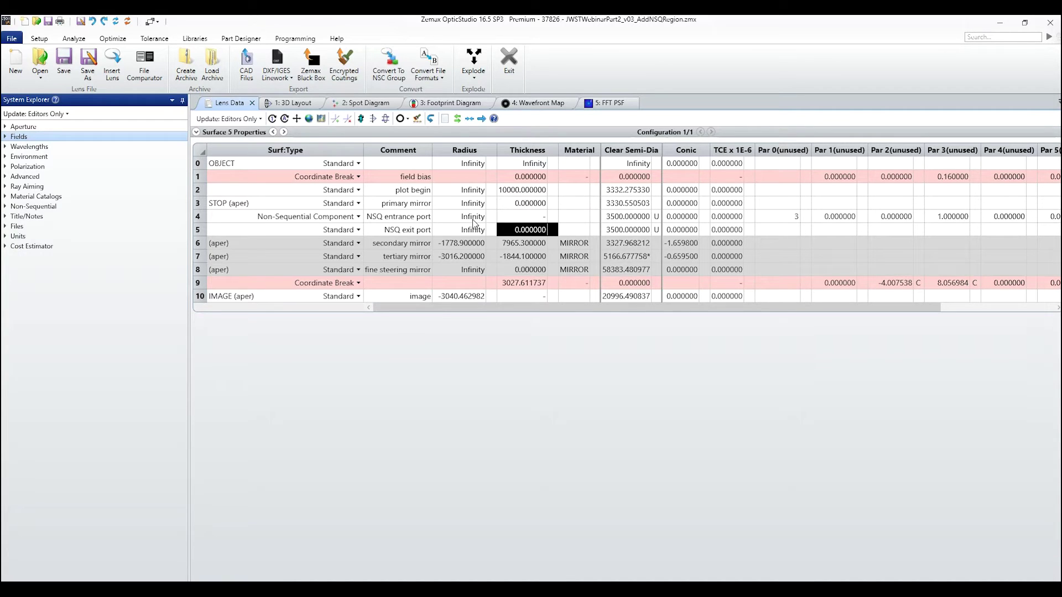
key(Right)
key(Right)
key(Up)
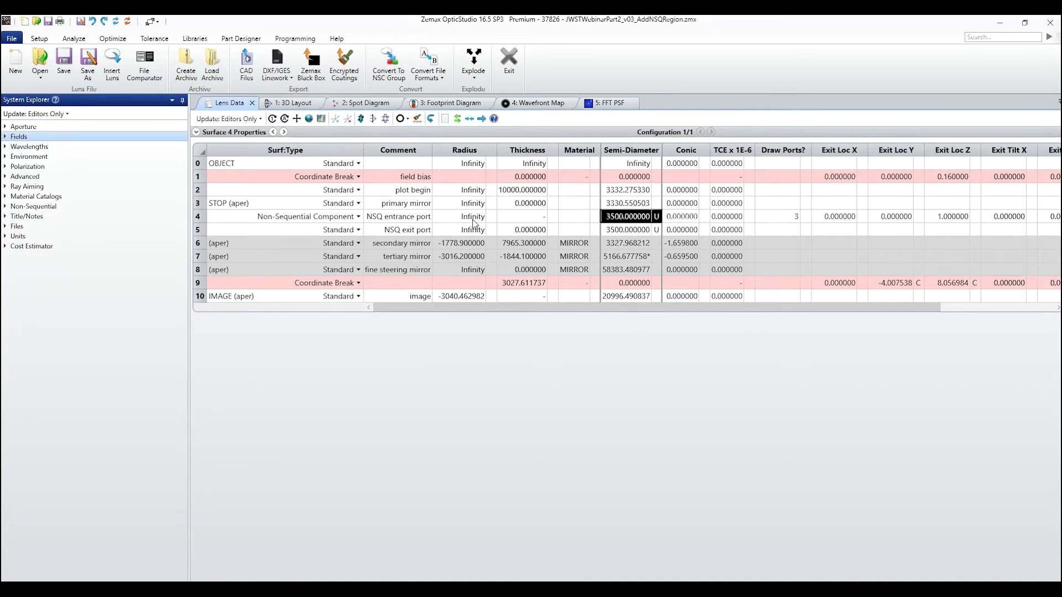
key(Right)
key(Right)
key(Right)
key(Right)
key(Right)
key(Right)
key(Right)
key(Right)
key(Right)
key(Right)
key(Right)
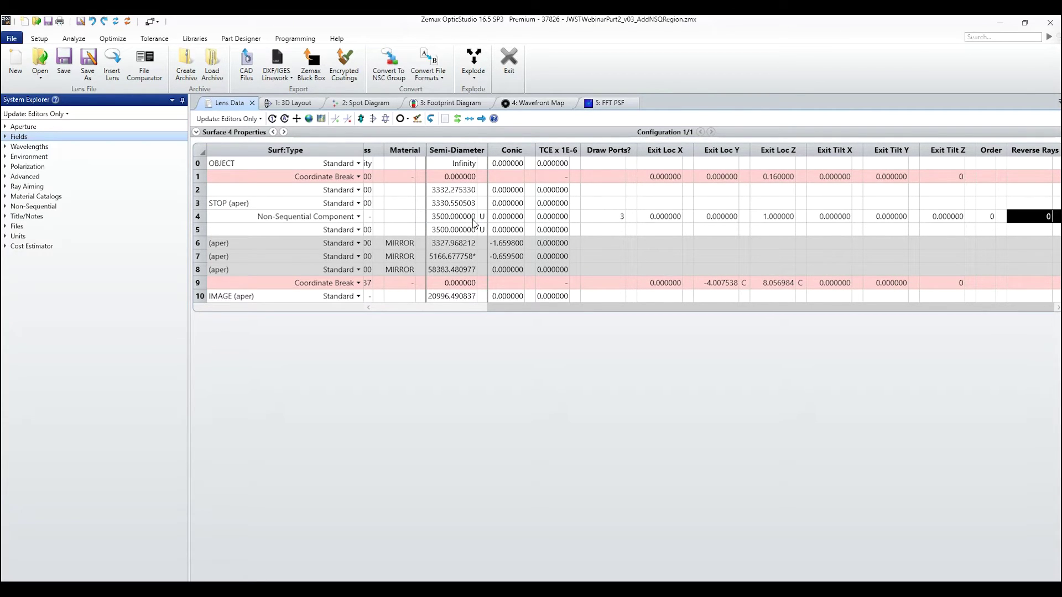
text(1)
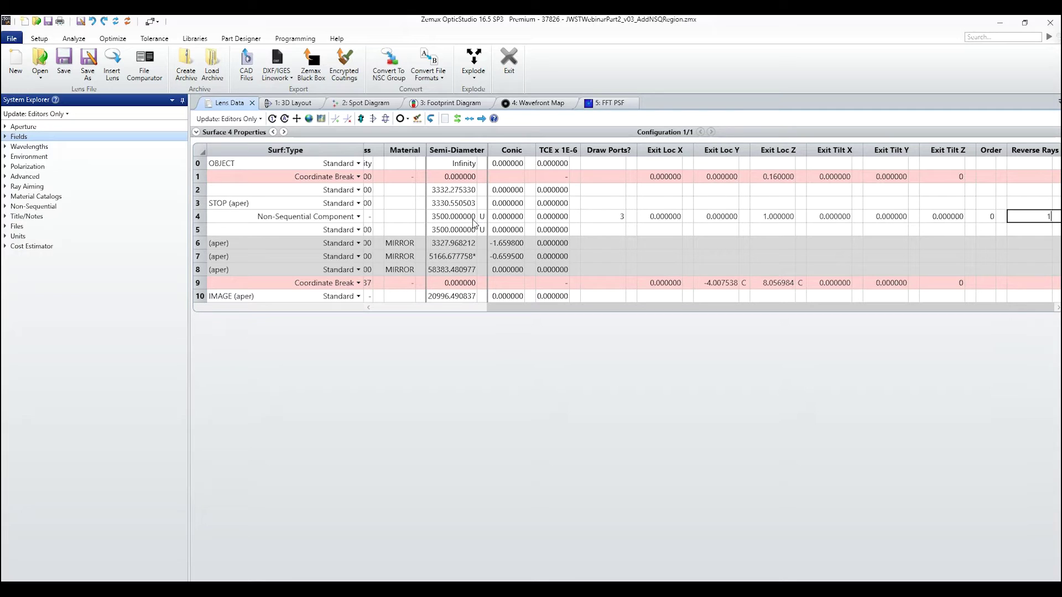
key(Return)
- Examine the exit location, exit tilt and Draw Ports parameters of the NSQ entrance port
key(Left)
key(Left)
key(Left)
key(Left)
key(Left)
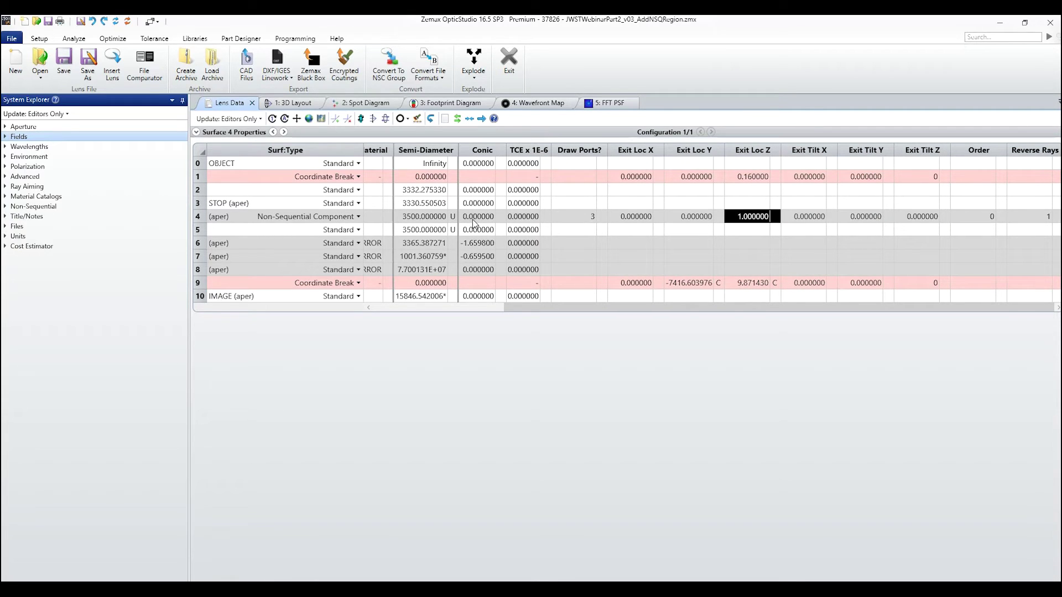
key(Left)
key(Left)
key(Left)
key(Left)
key(Right)
key(Right)
key(Right)
key(Right)
key(Left)
key(Left)
key(Left)
key(Left)
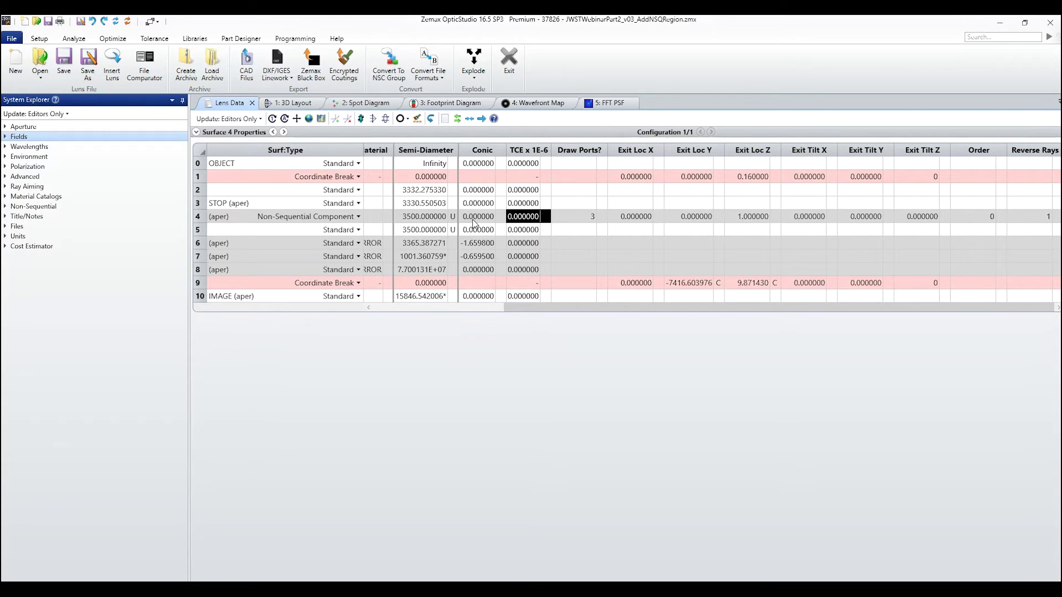
- Set the Exit Loc Z parameter of the NSQ entrance port to -100
key(Right)
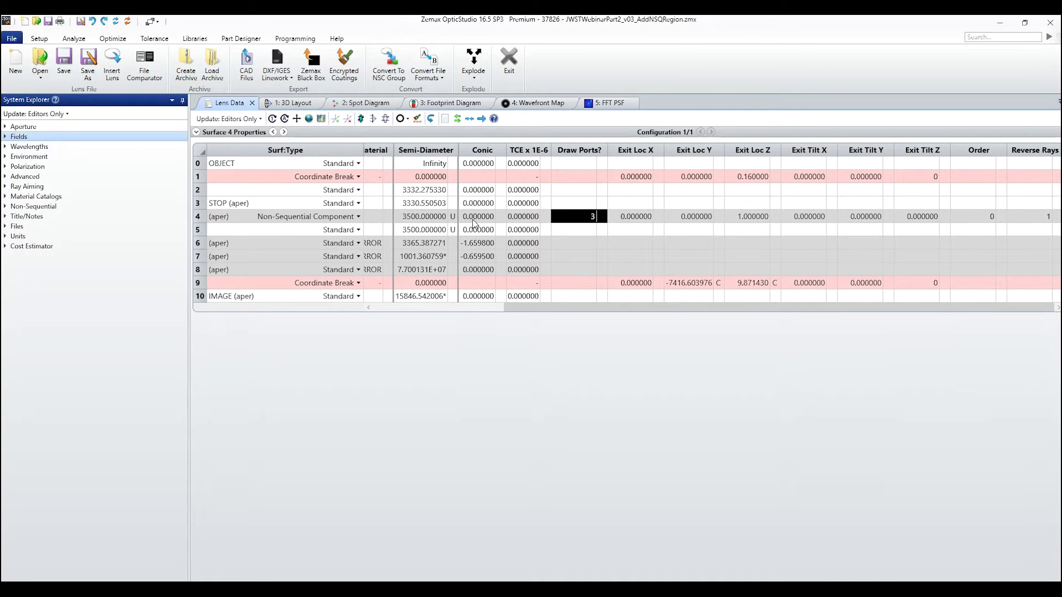
key(Right)
key(Right)
key(Right)
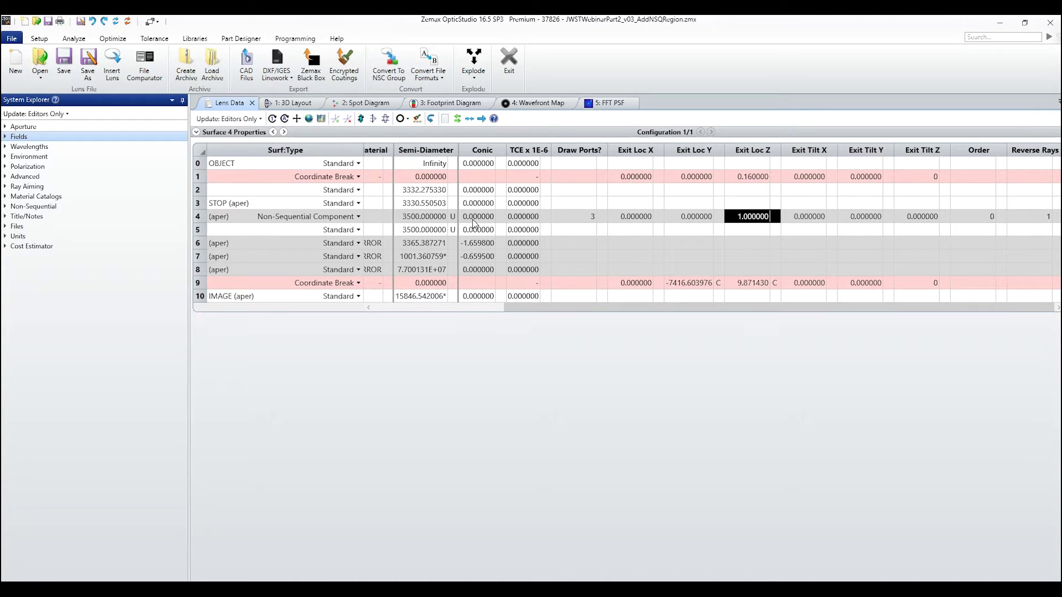
key(Return)
key(Up)
text(-100)
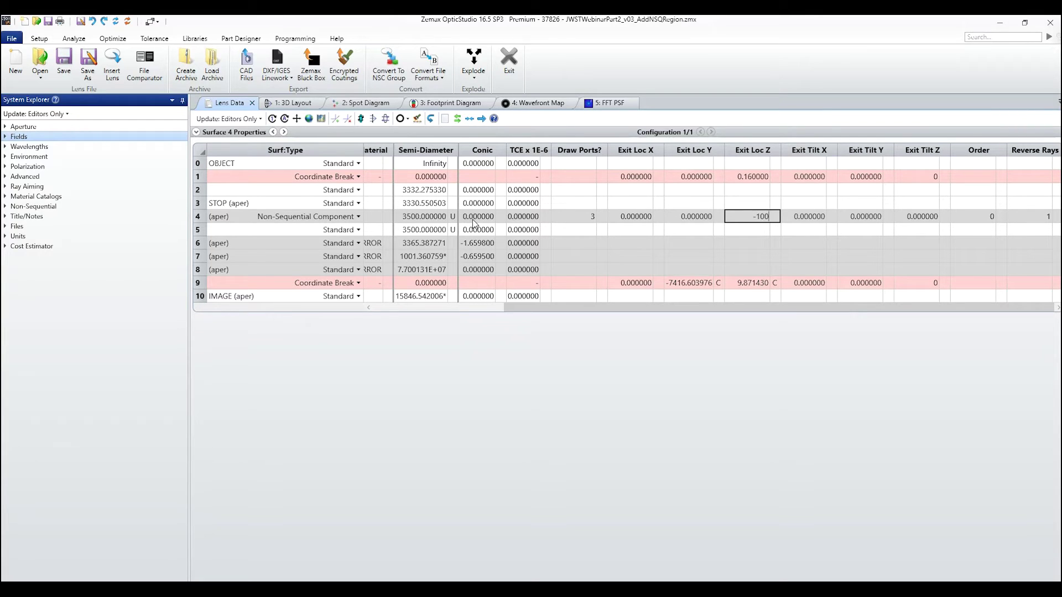
key(Return)
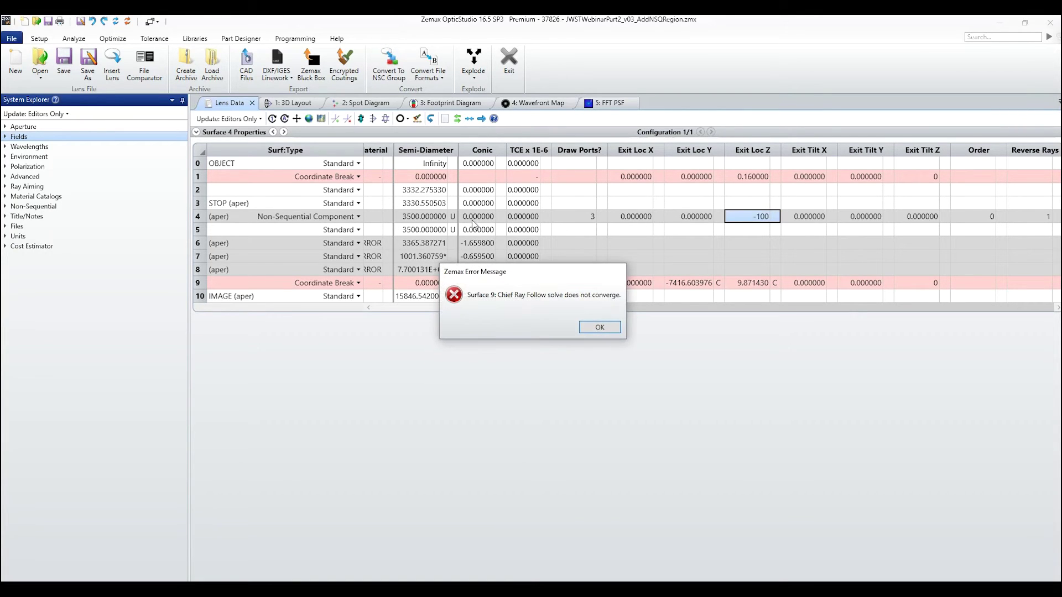
click(599, 327)
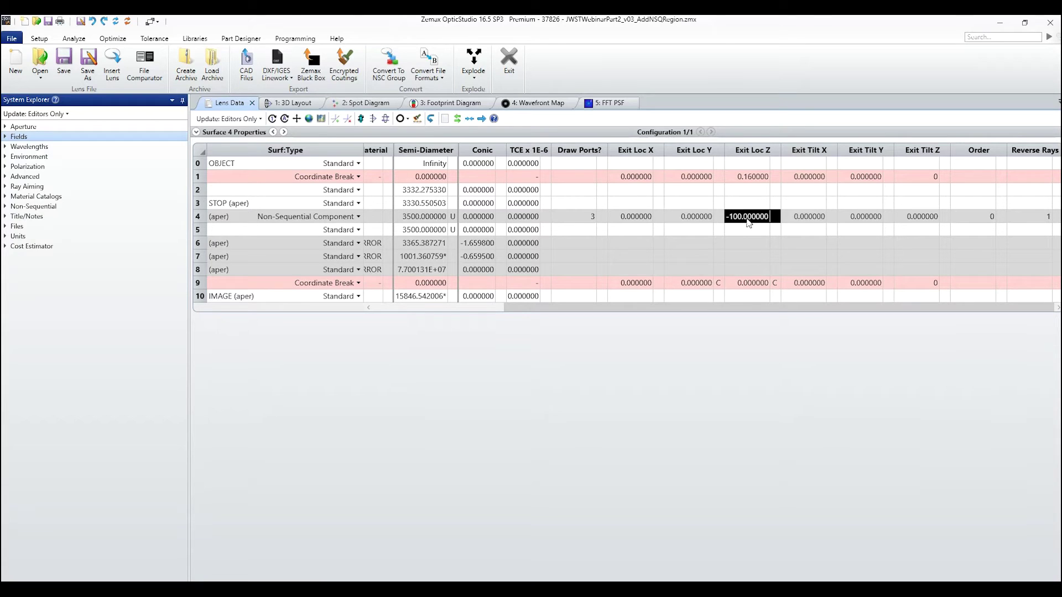
- Open the Non-Sequential Component Editor for the NSQ entrance port and dock it beside the lens data editor
click(326, 220)
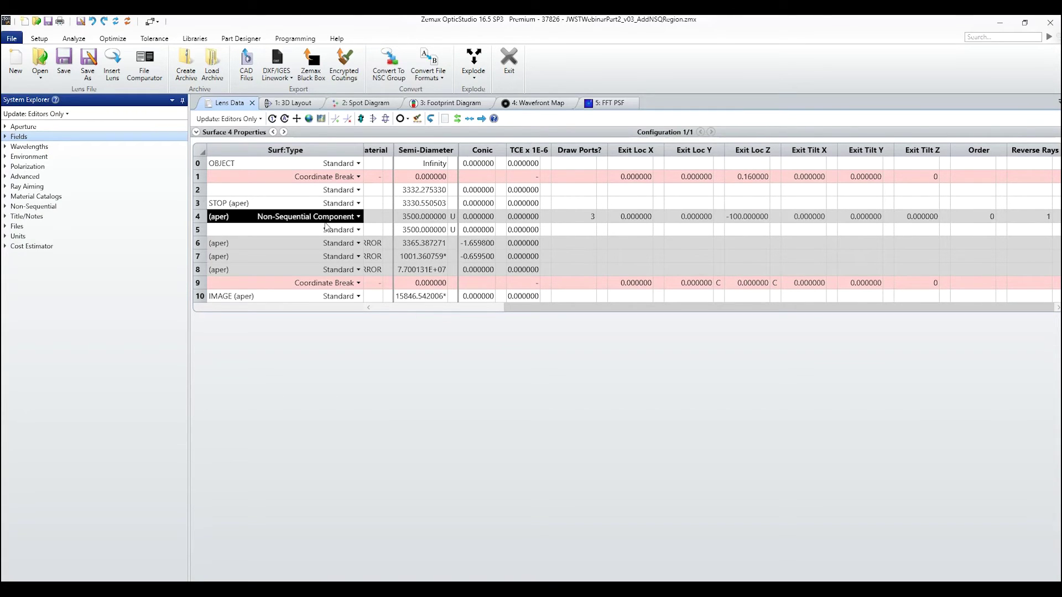
click(326, 227)
key(Right)
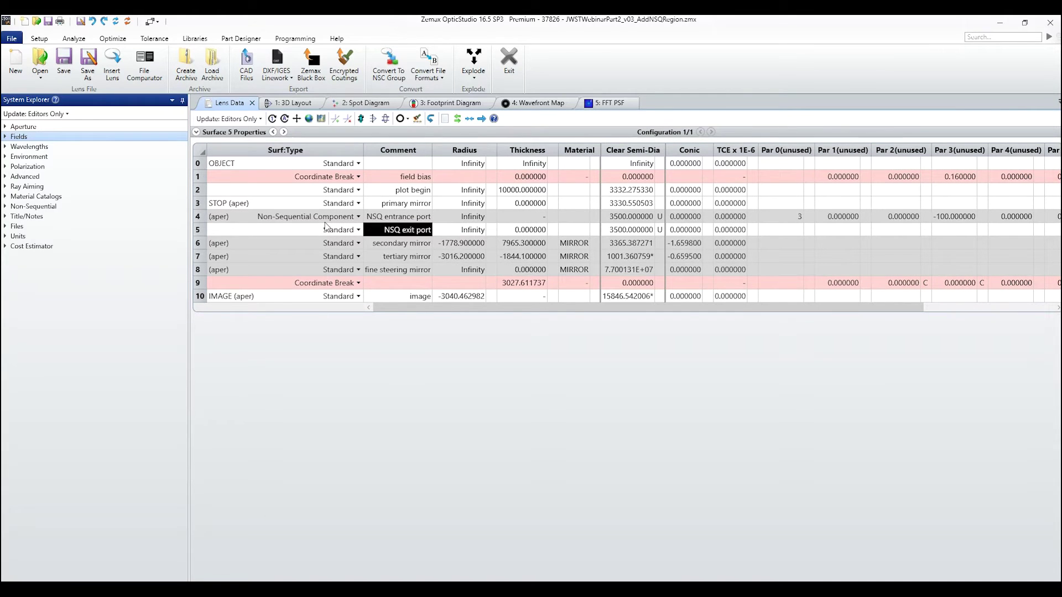
key(Up)
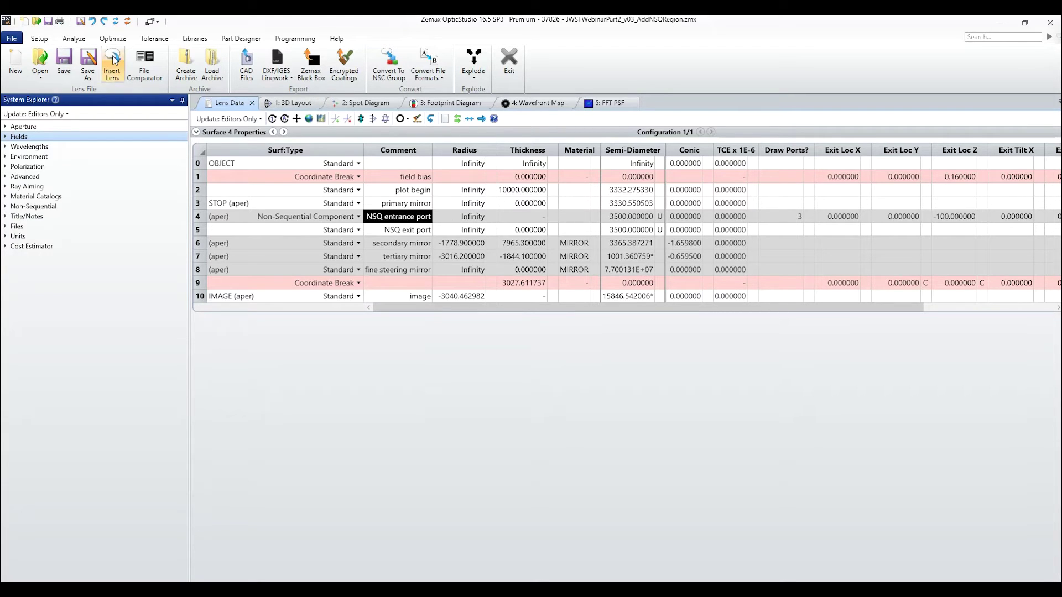
click(72, 40)
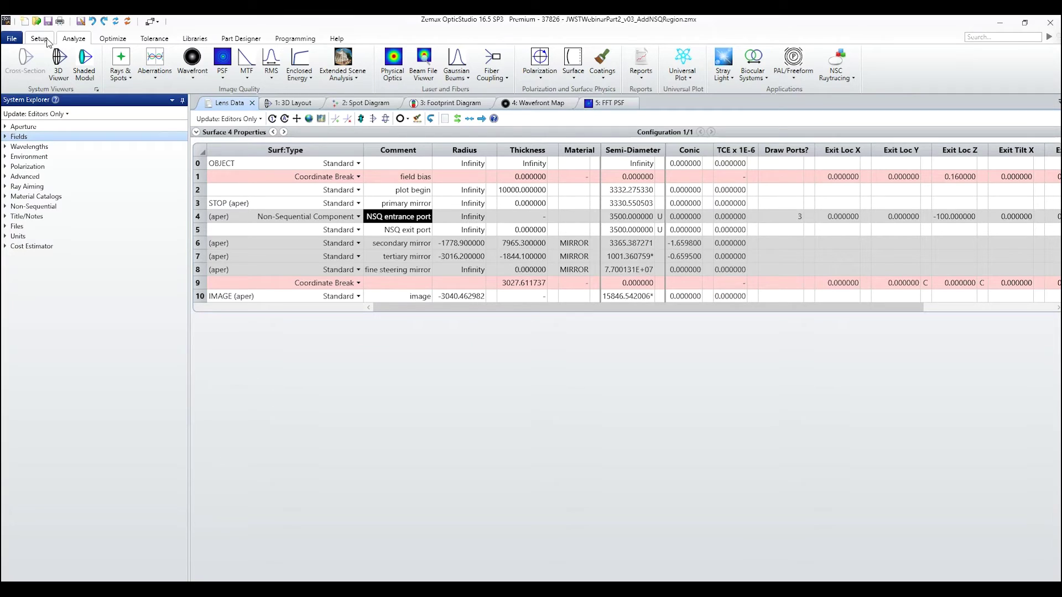
click(48, 42)
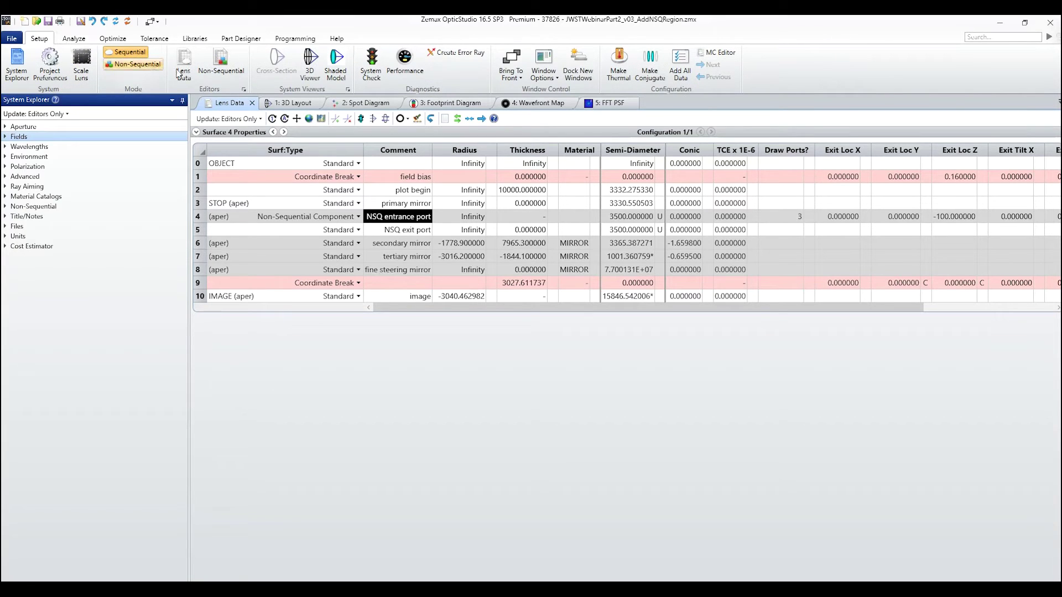
click(228, 62)
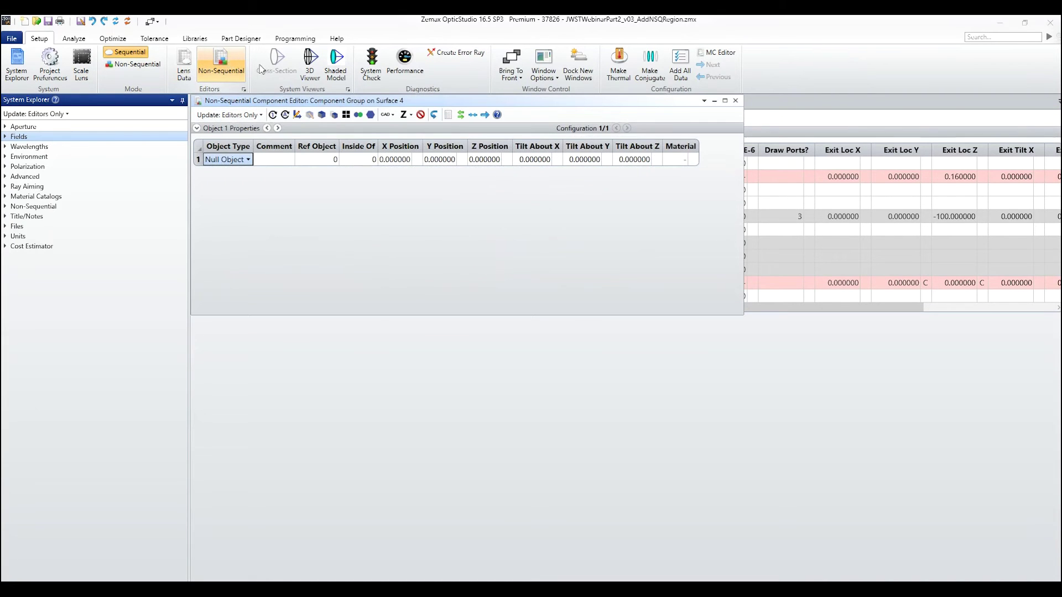
drag(324, 108, 288, 111)
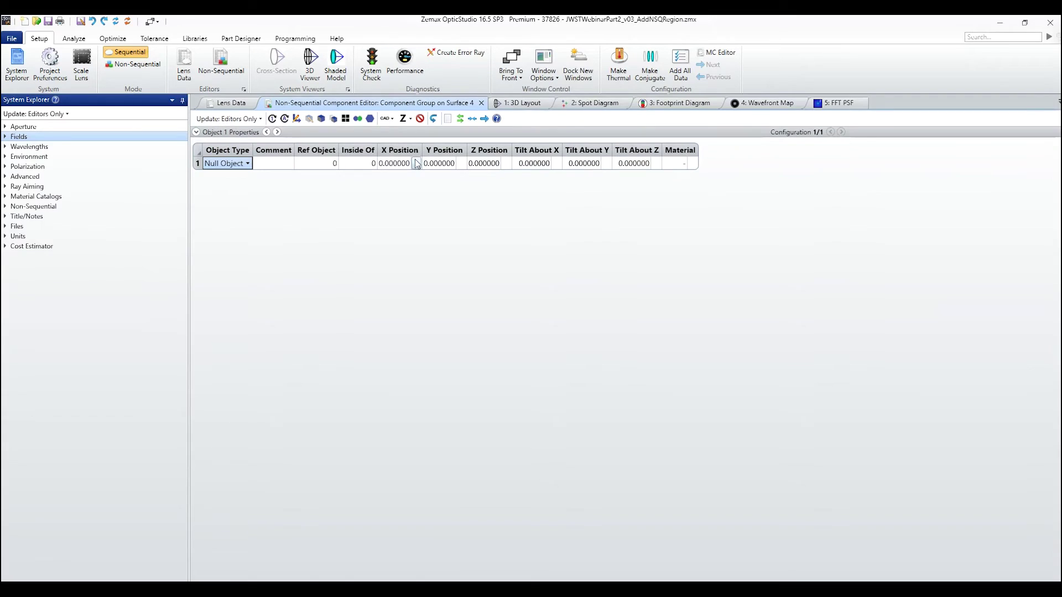
- Change the type of object 1 in the non-sequential group to Standard Surface
click(397, 164)
key(Left)
key(Left)
key(Left)
key(Left)
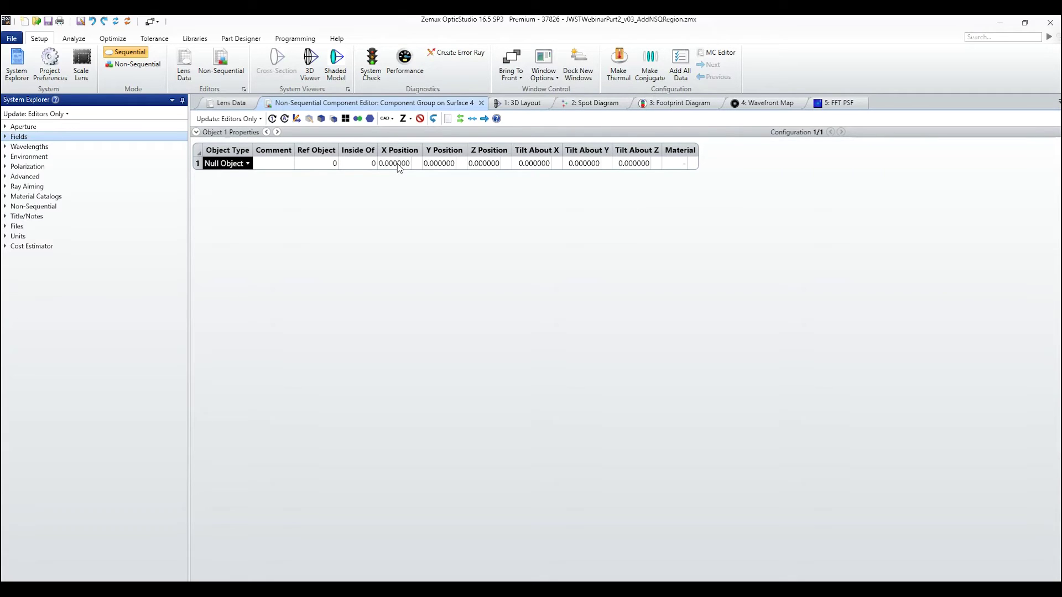
text(Sta)
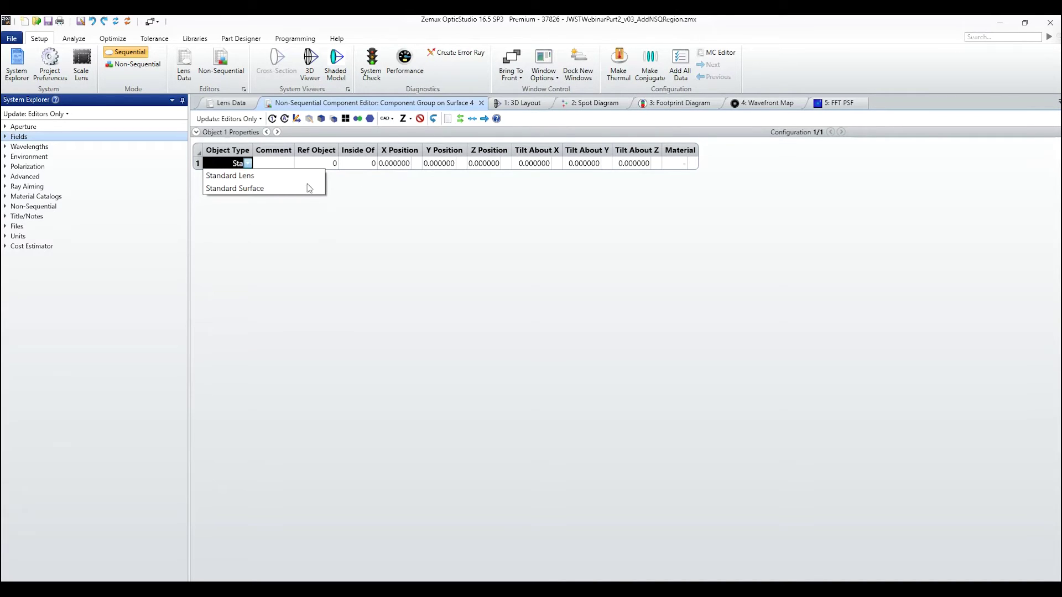
click(270, 189)
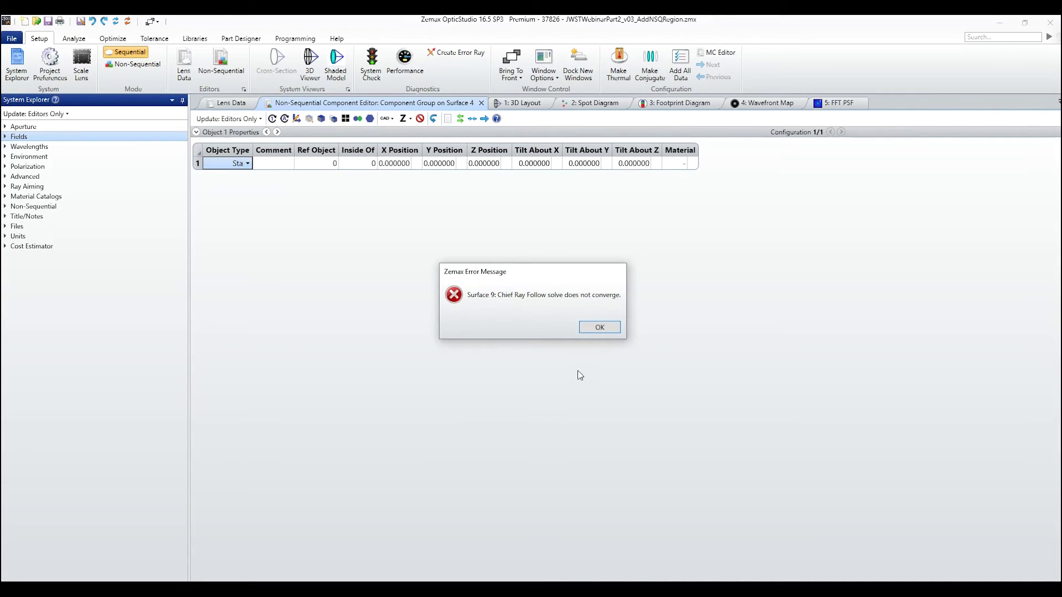
click(595, 325)
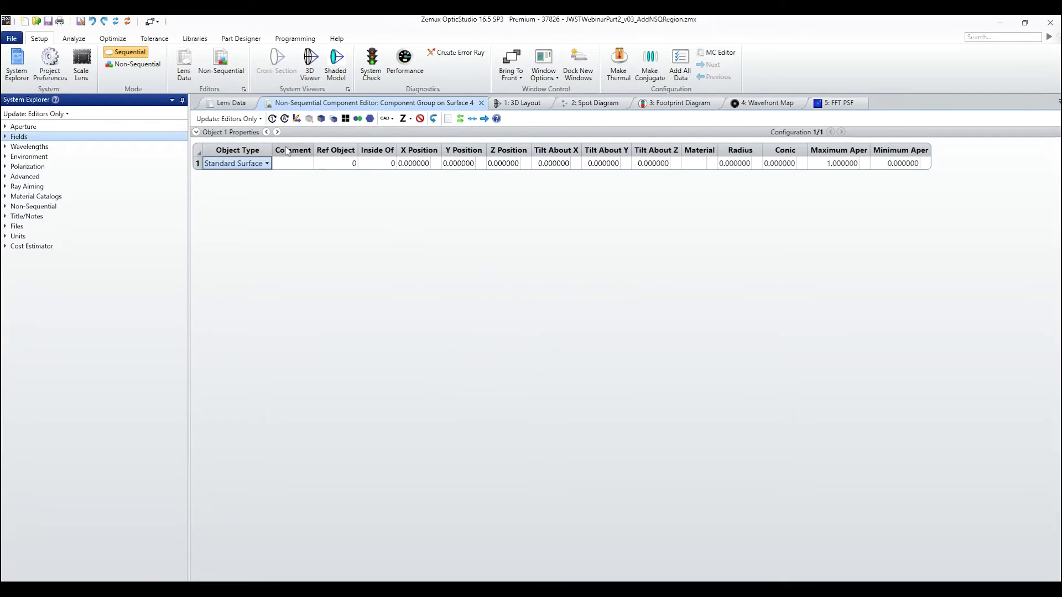
- Enter "single primary" as the comment of the Standard Surface object
click(296, 160)
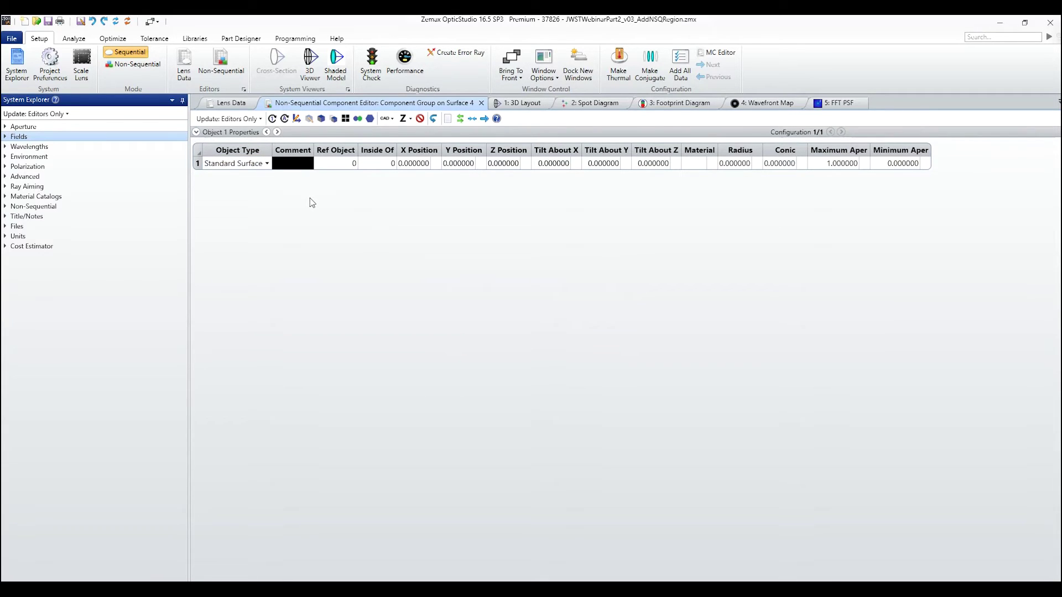
text(pr)
key(BackSpace)
text(single primary)
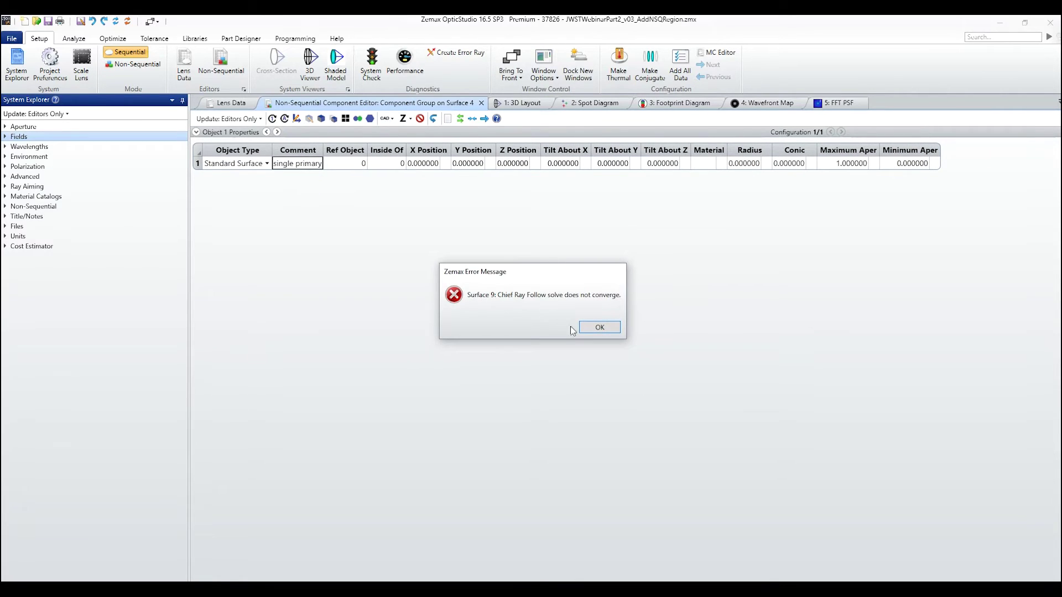
click(586, 326)
- Set the Z position of the single primary object to 300
click(424, 163)
key(Right)
key(Right)
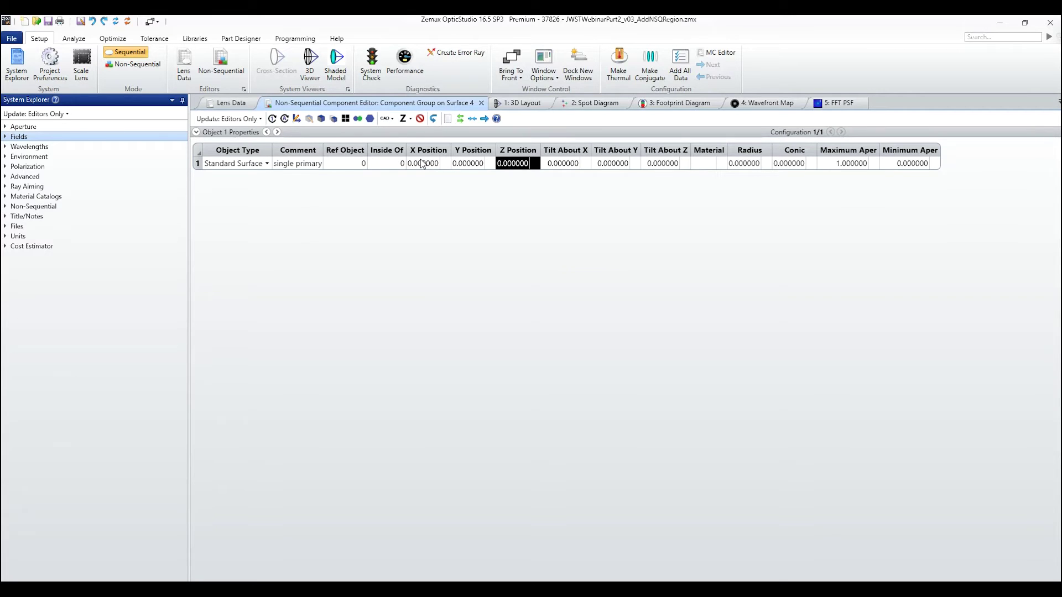
text(300)
key(Return)
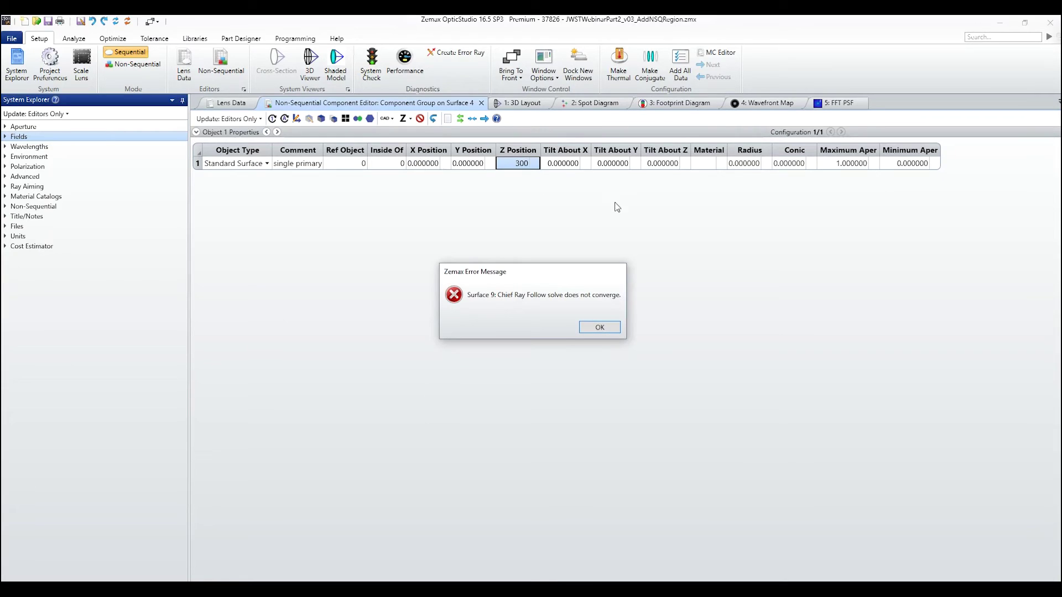
click(599, 327)
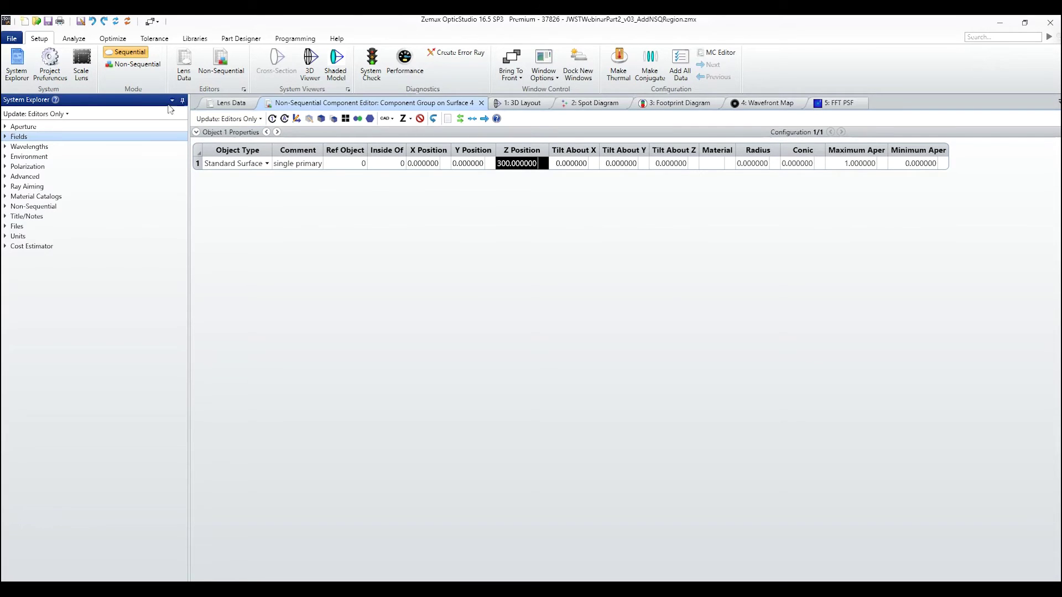
- Set the thickness of the NSQ exit port in the lens data to -6769
click(235, 105)
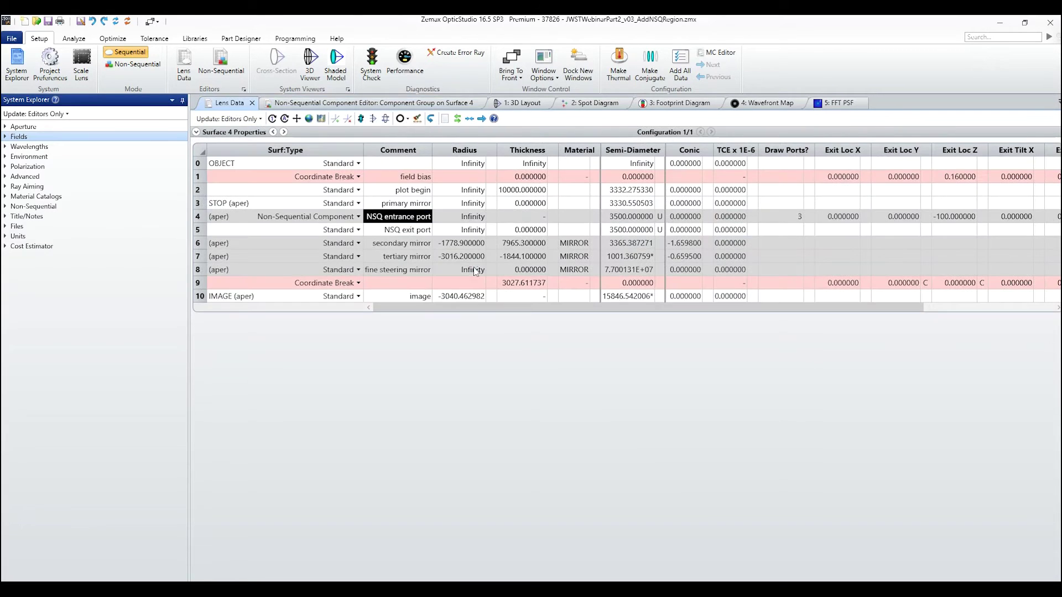
click(520, 232)
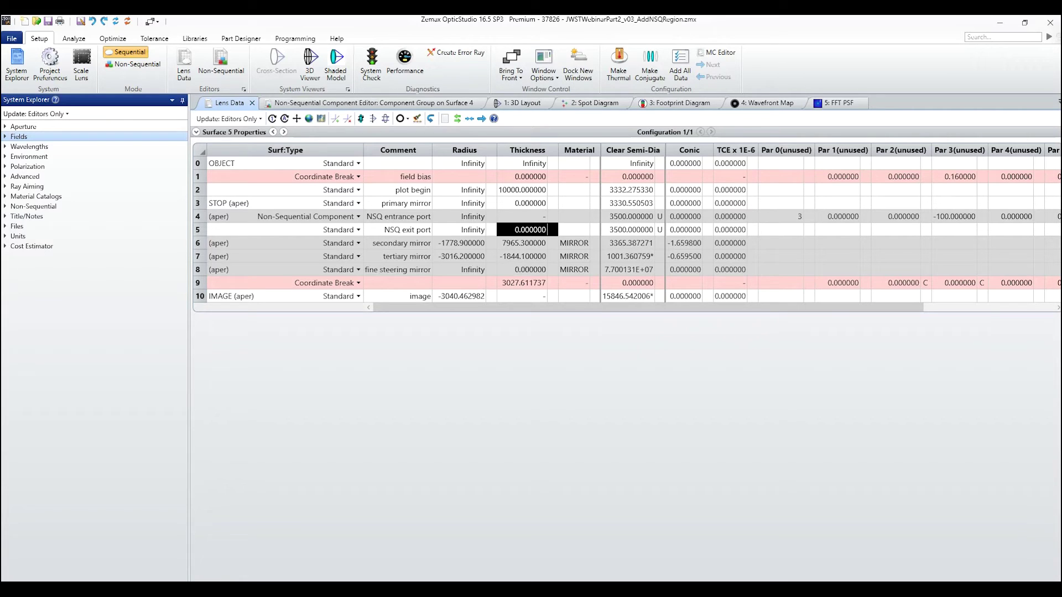
text(-6769)
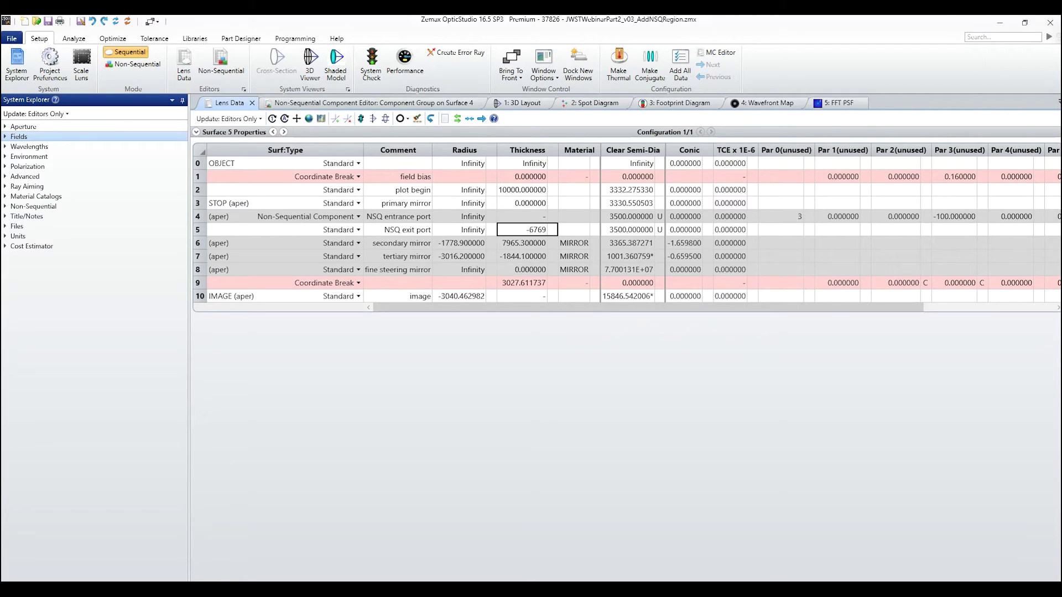
key(Return)
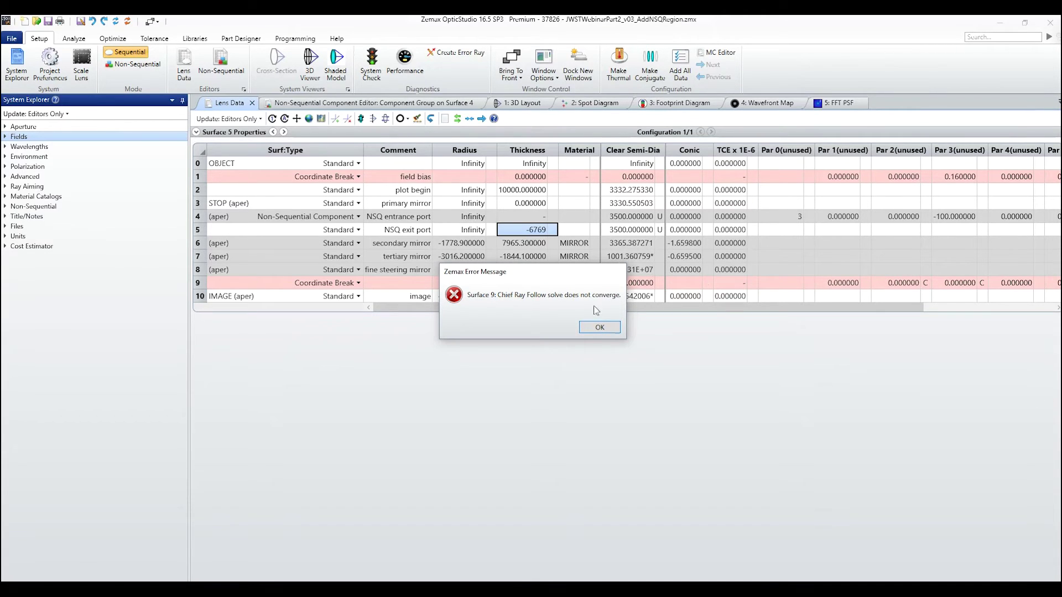
click(600, 329)
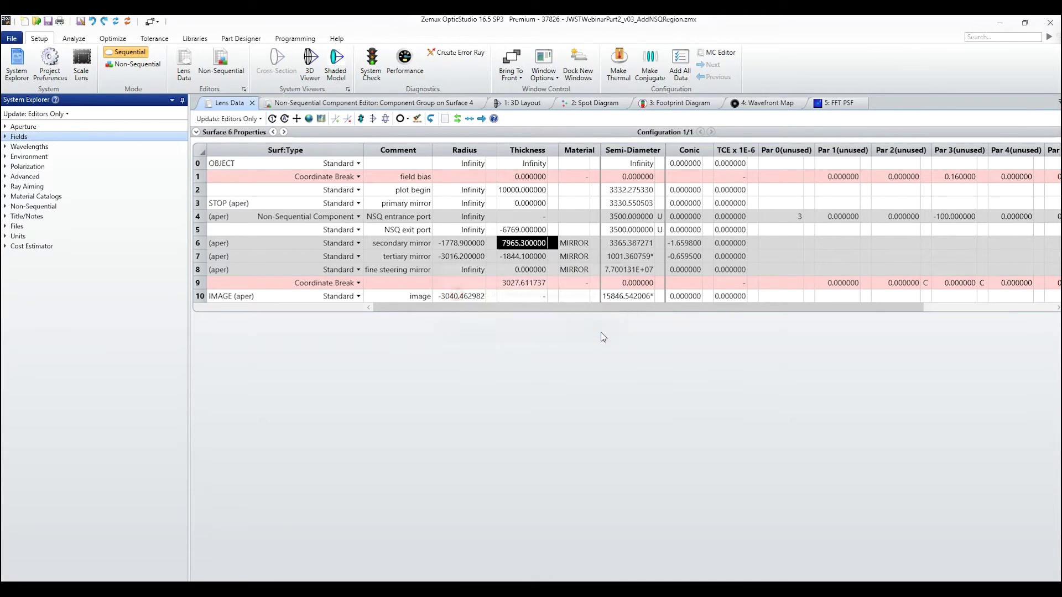
click(521, 229)
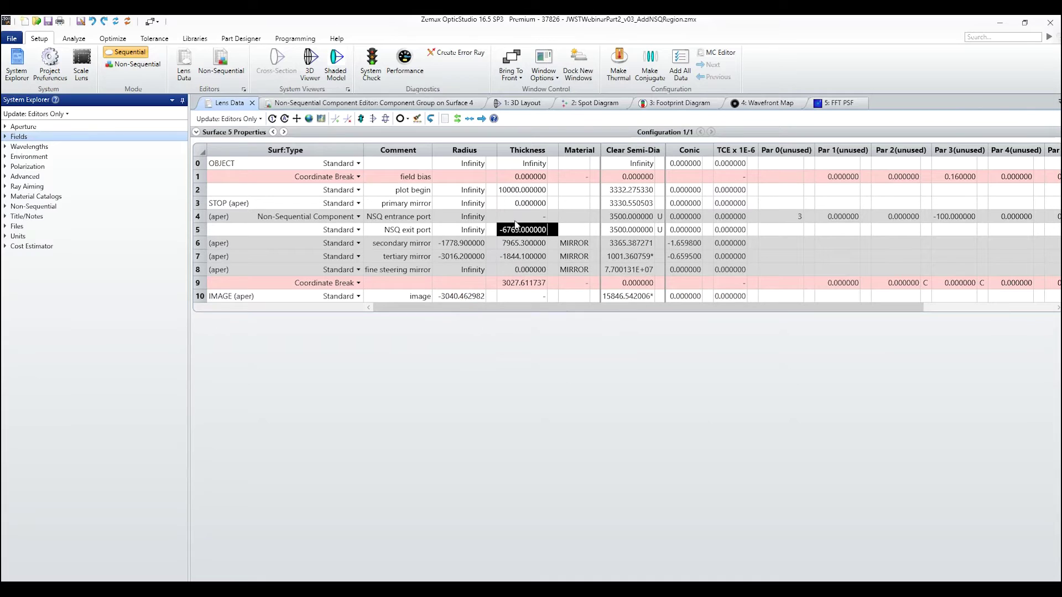
- Set the material of the single primary object in the non-sequential group to MIRROR
click(368, 105)
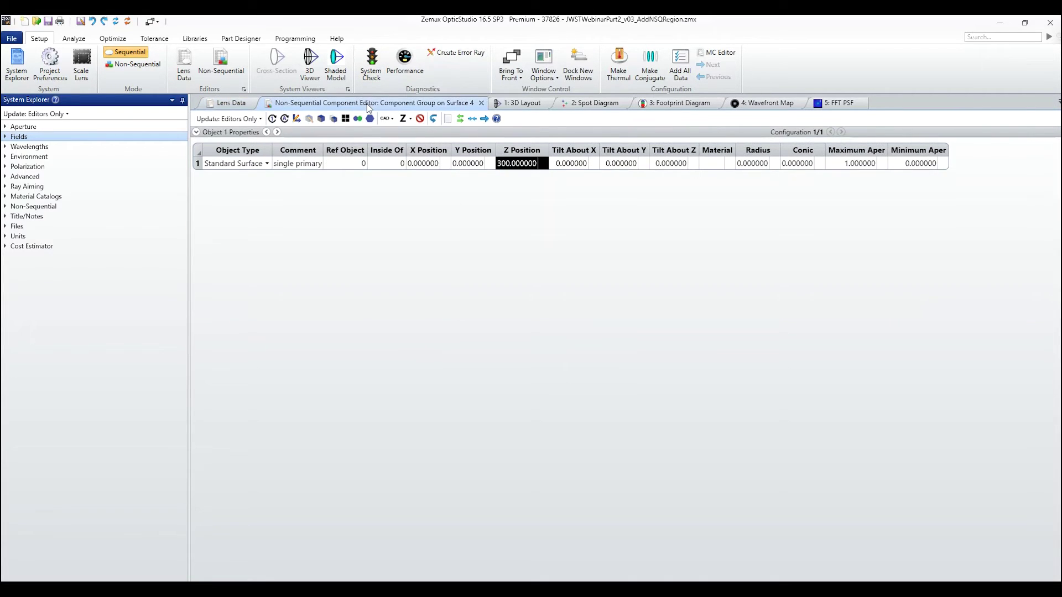
key(Right)
key(Right)
key(Right)
key(Right)
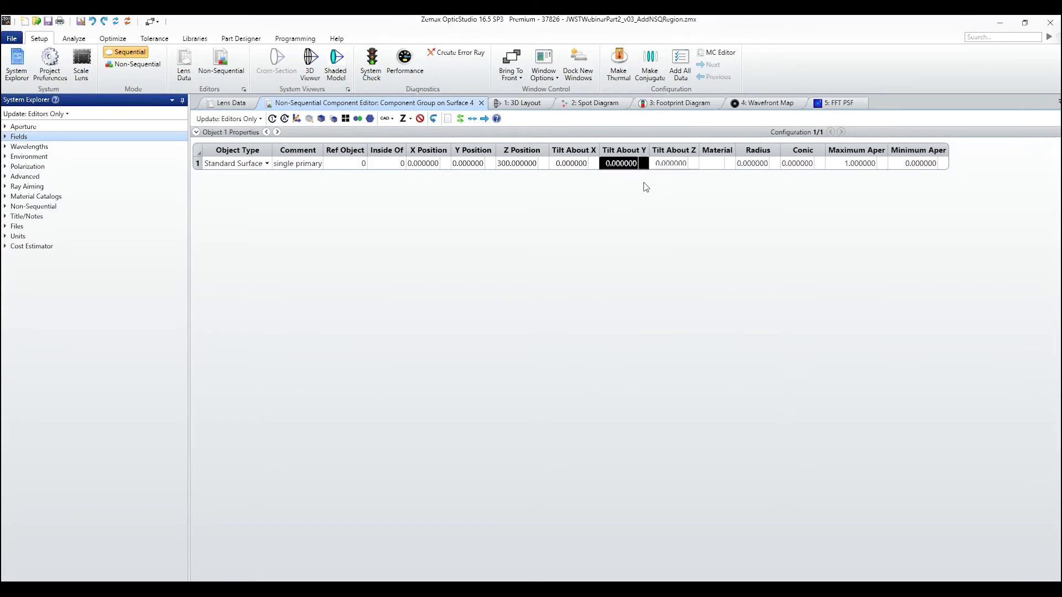
text(MIRROR)
key(Return)
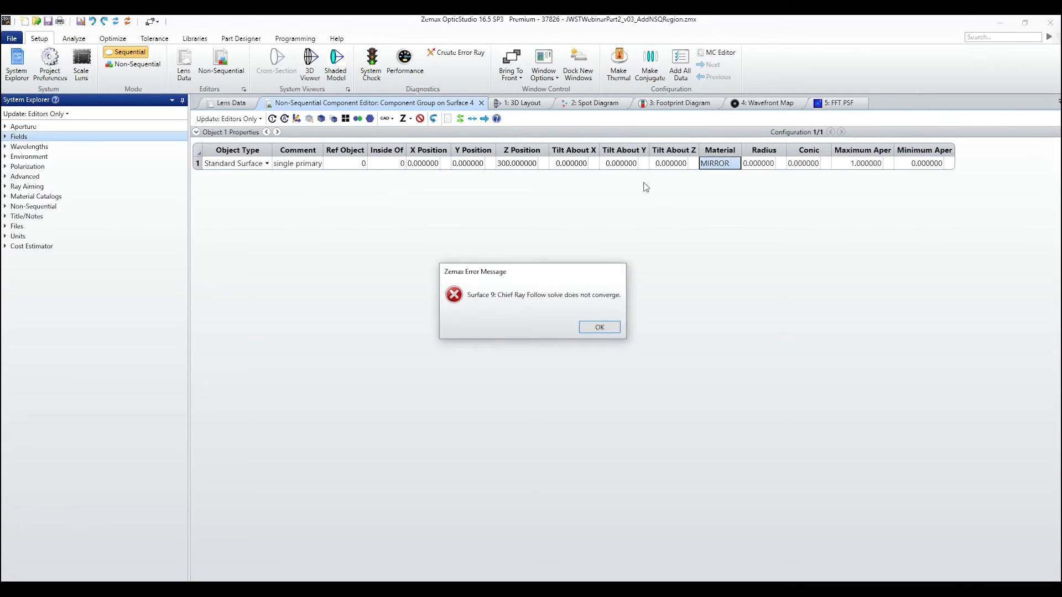
click(592, 328)
- Set the single primary object's radius to -15879.7 and its conic constant to -0.9967
click(763, 165)
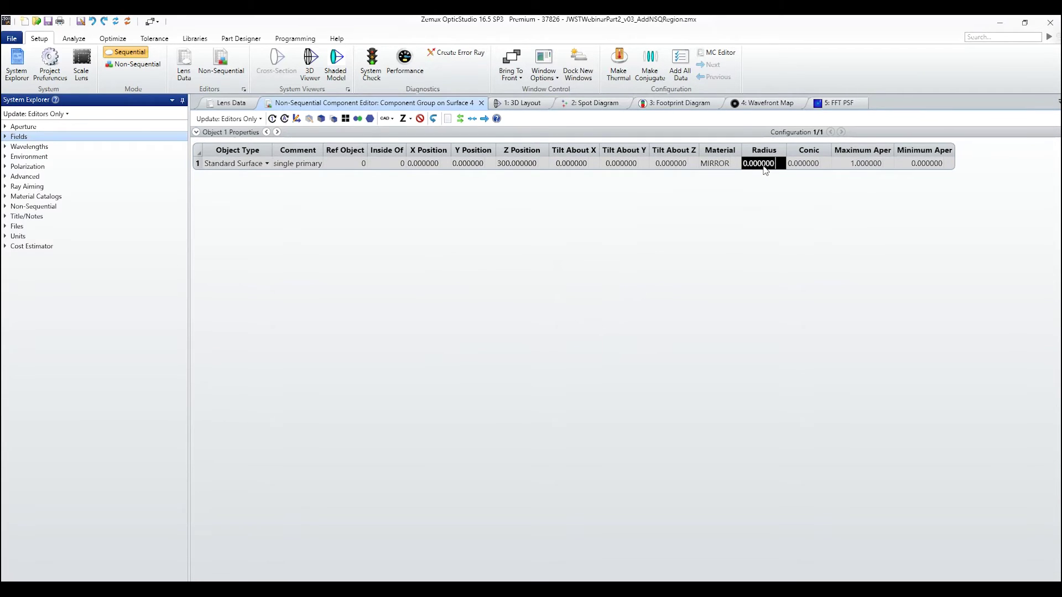
text(-15879.)
text(7)
key(Return)
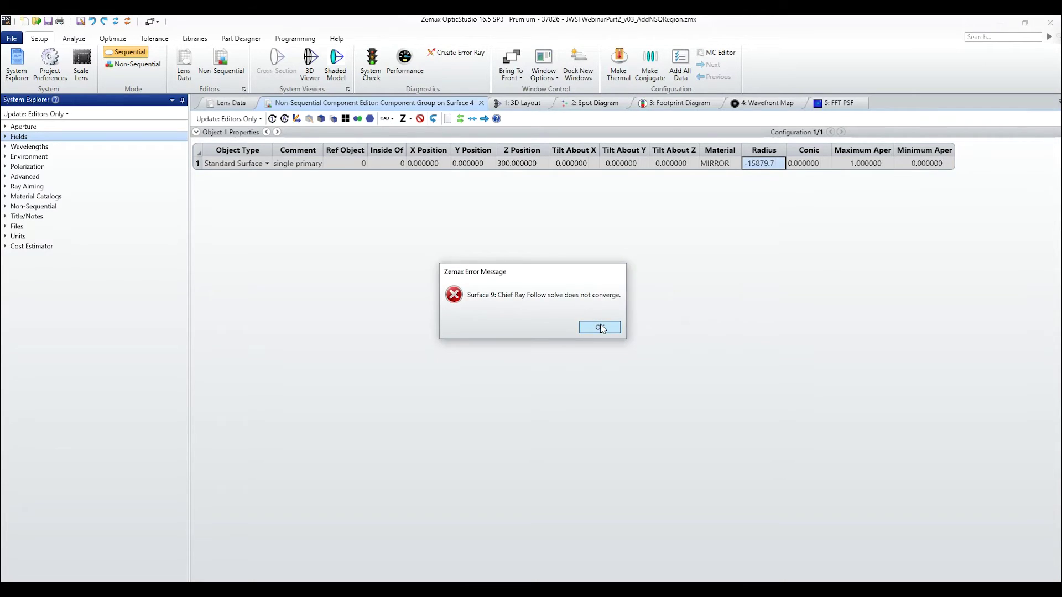
click(602, 328)
click(822, 165)
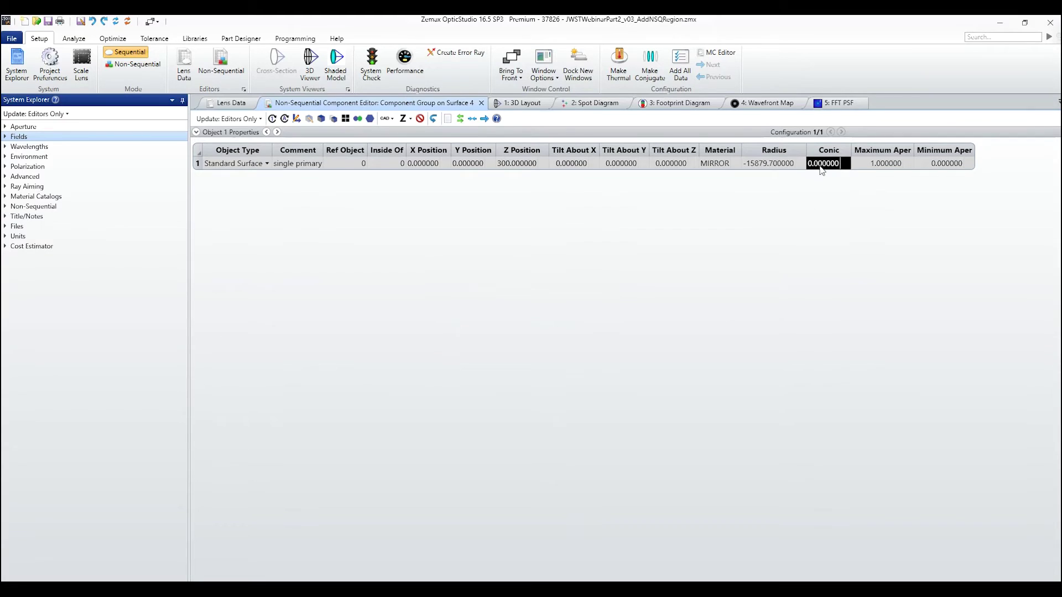
text(-0.9967)
key(Return)
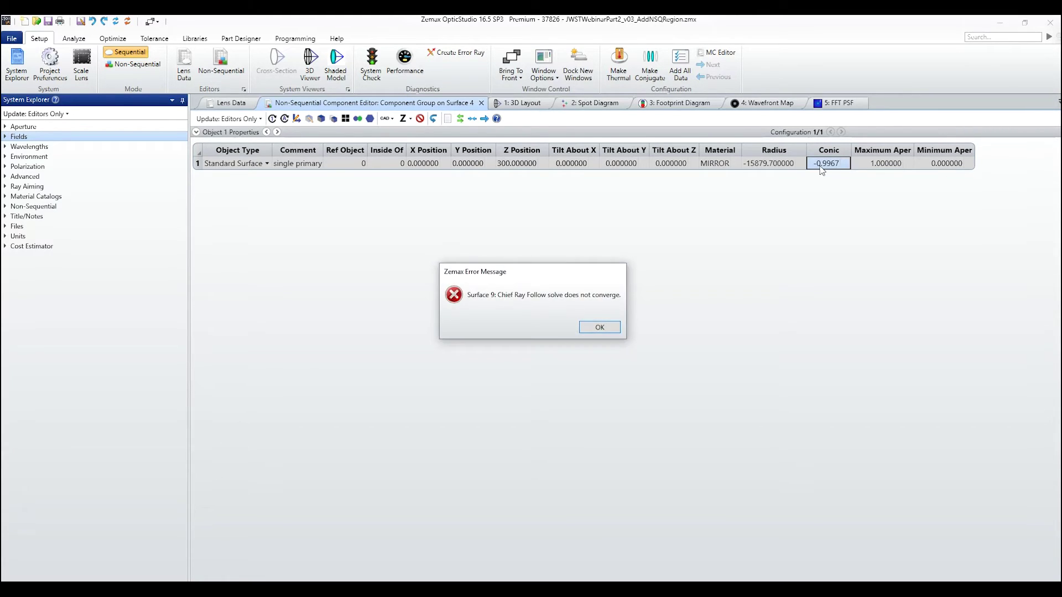
click(605, 325)
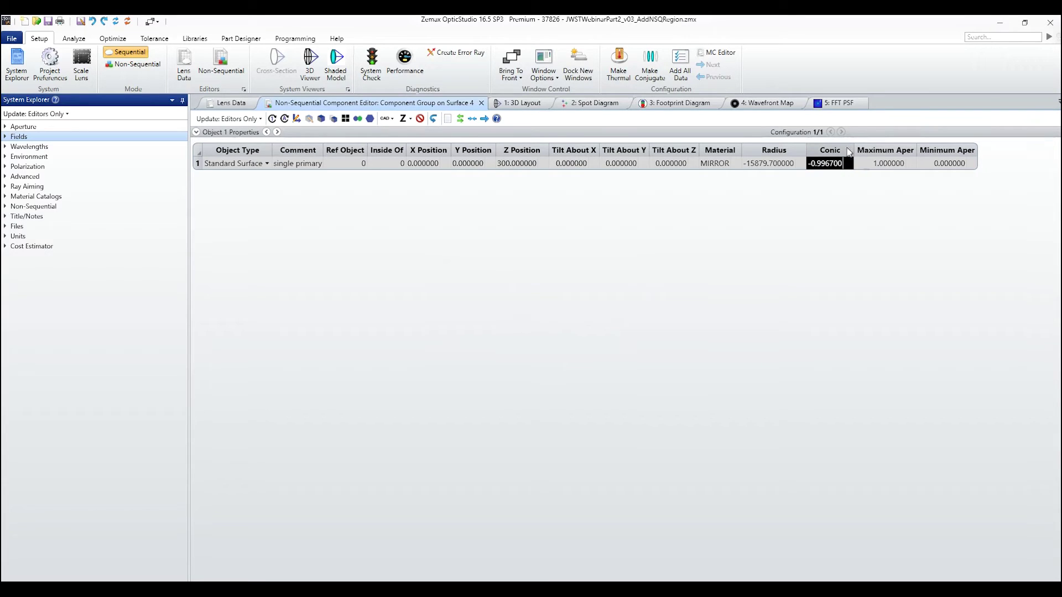
- Set the maximum aperture of the single primary object to 3500
click(878, 164)
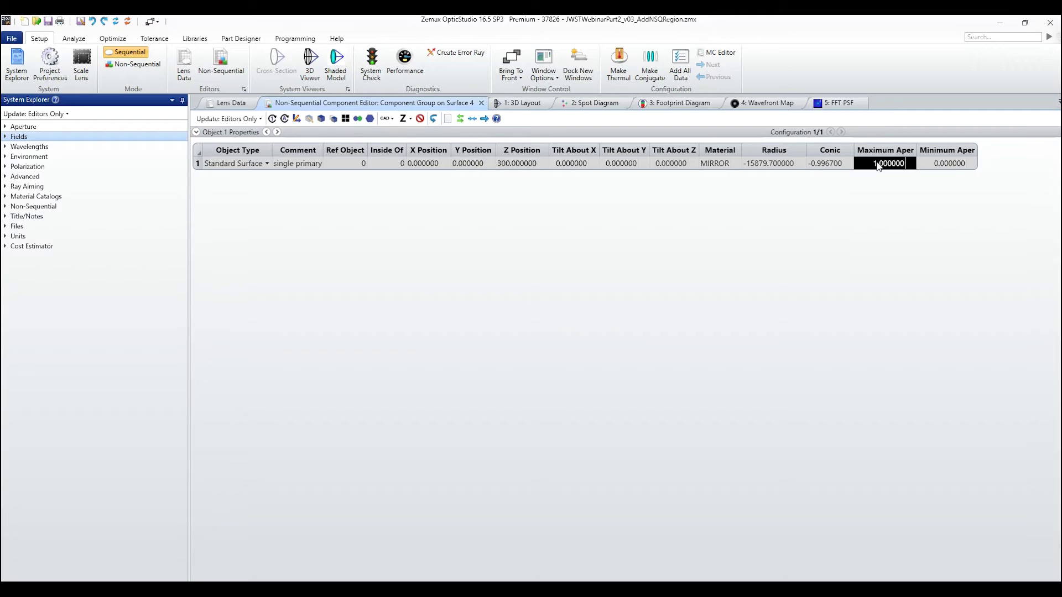
text(35)
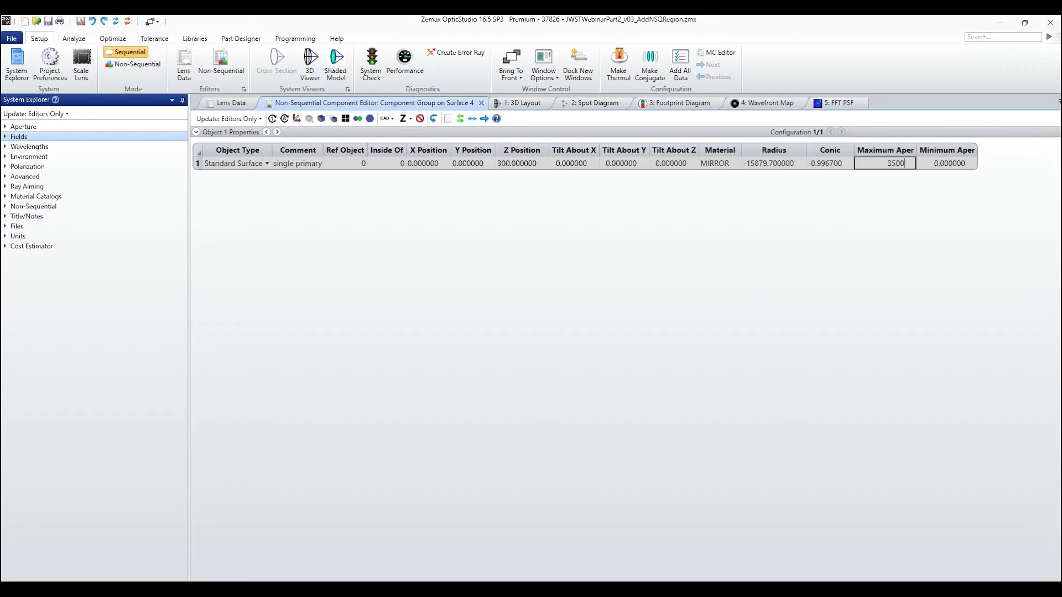
text(00)
key(Return)
key(Left)
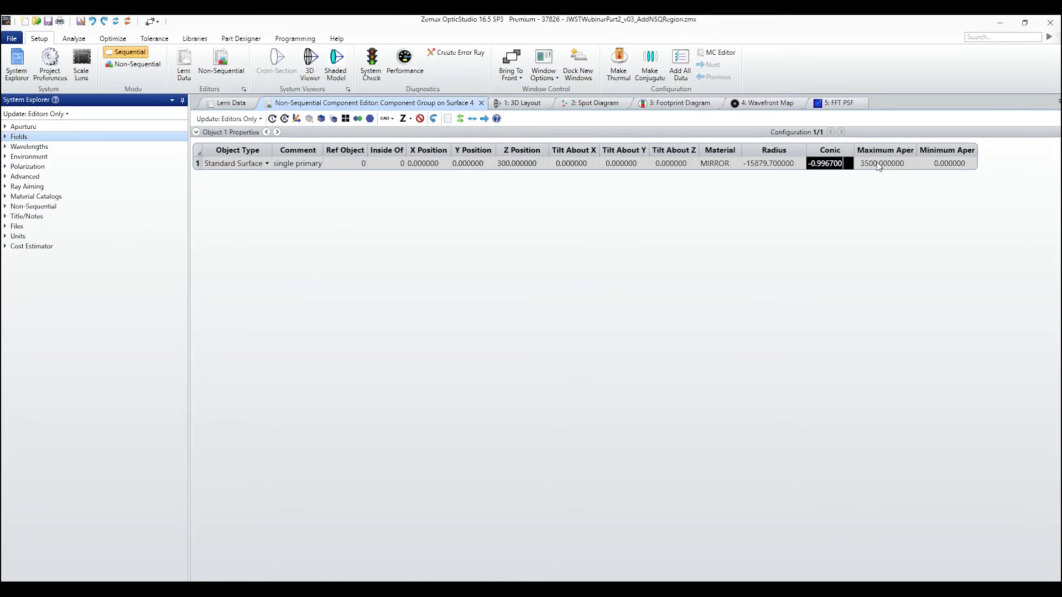
key(Left)
key(Left)
key(Left)
key(Left)
key(Left)
key(Left)
key(Left)
key(Left)
key(Left)
key(Left)
key(Left)
key(Left)
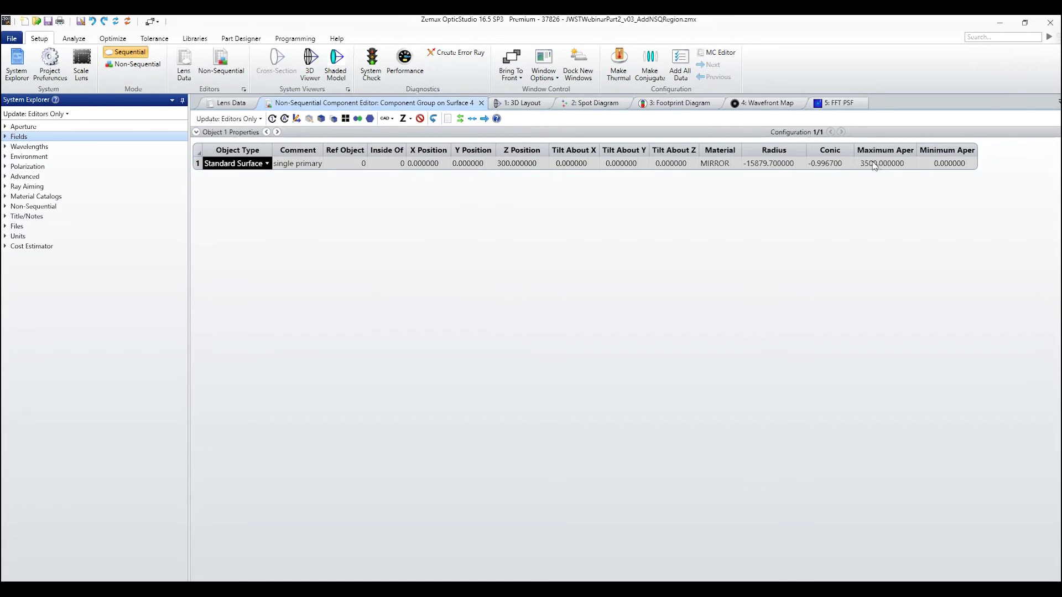
- Refresh the 3D layout and examine the single primary mirror and the ports against the lens data
click(516, 167)
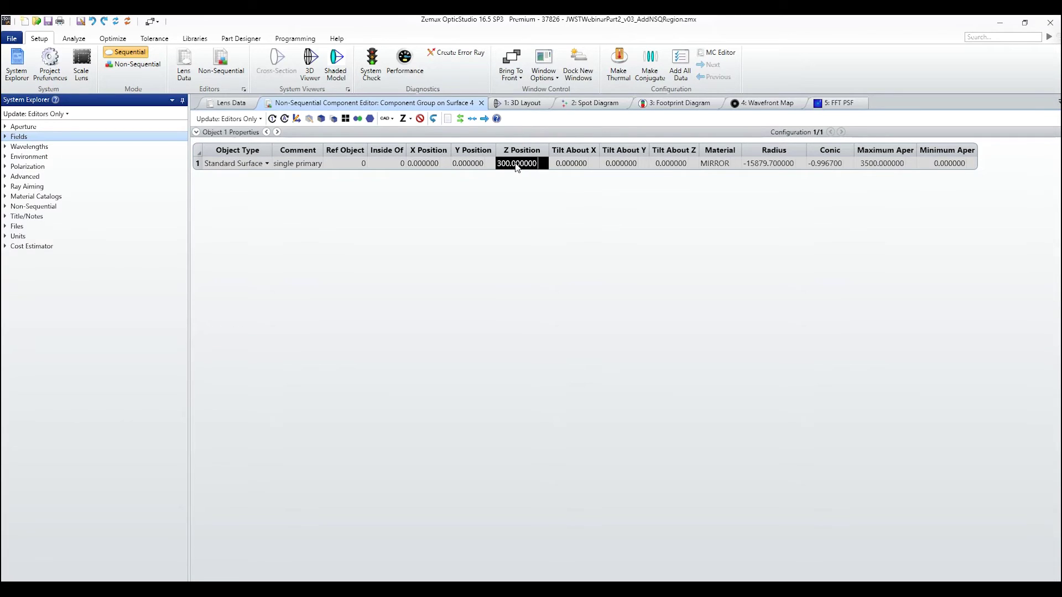
click(521, 160)
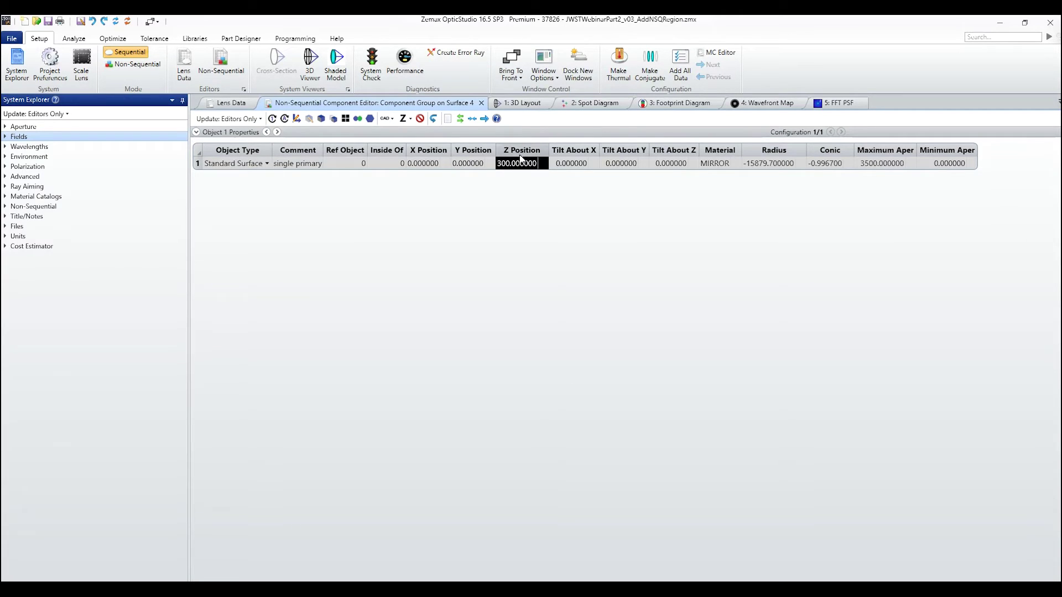
click(518, 104)
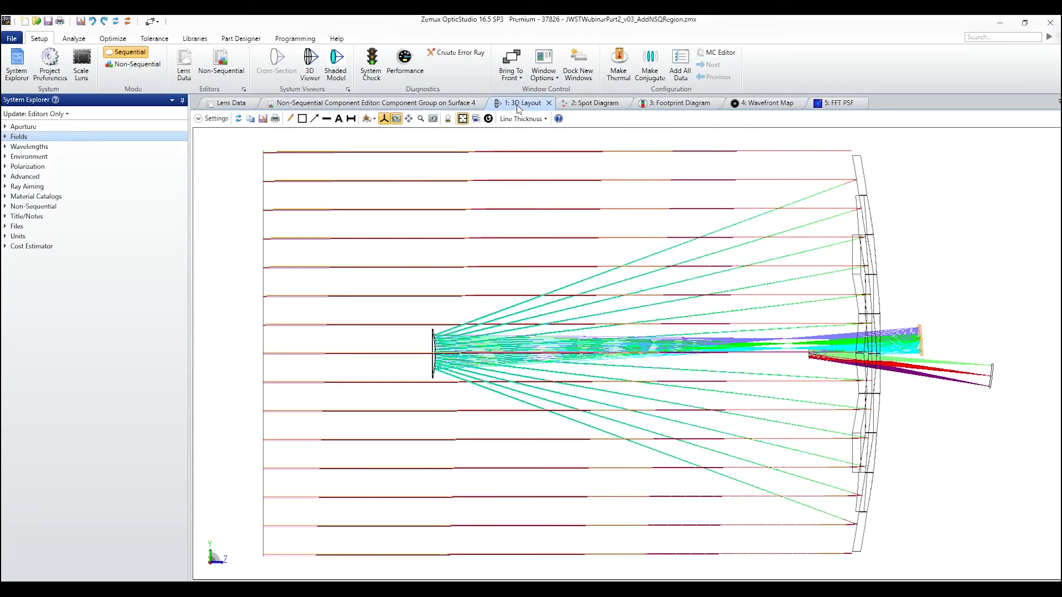
click(238, 119)
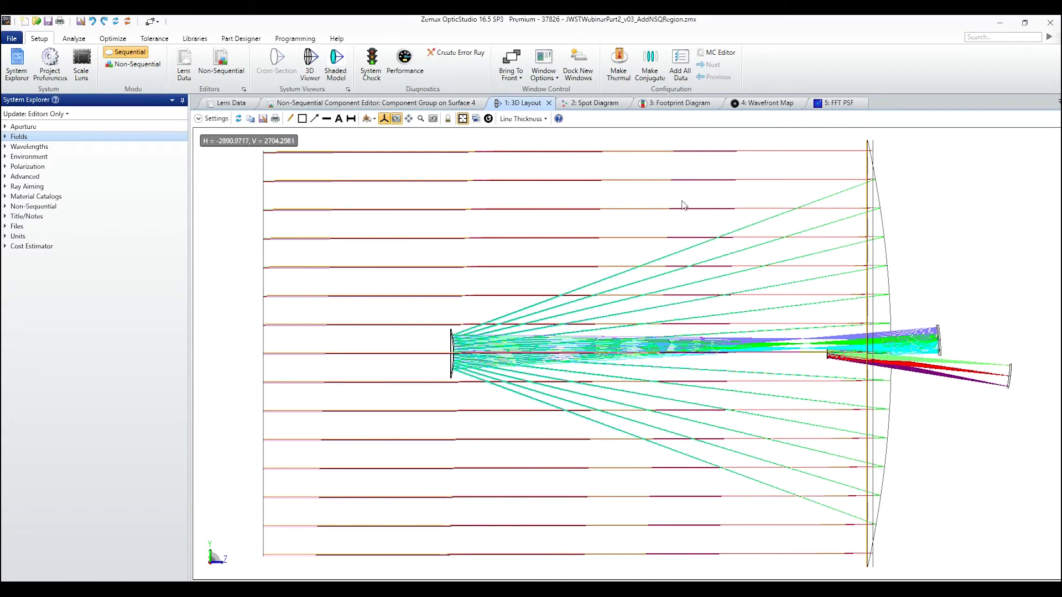
click(231, 103)
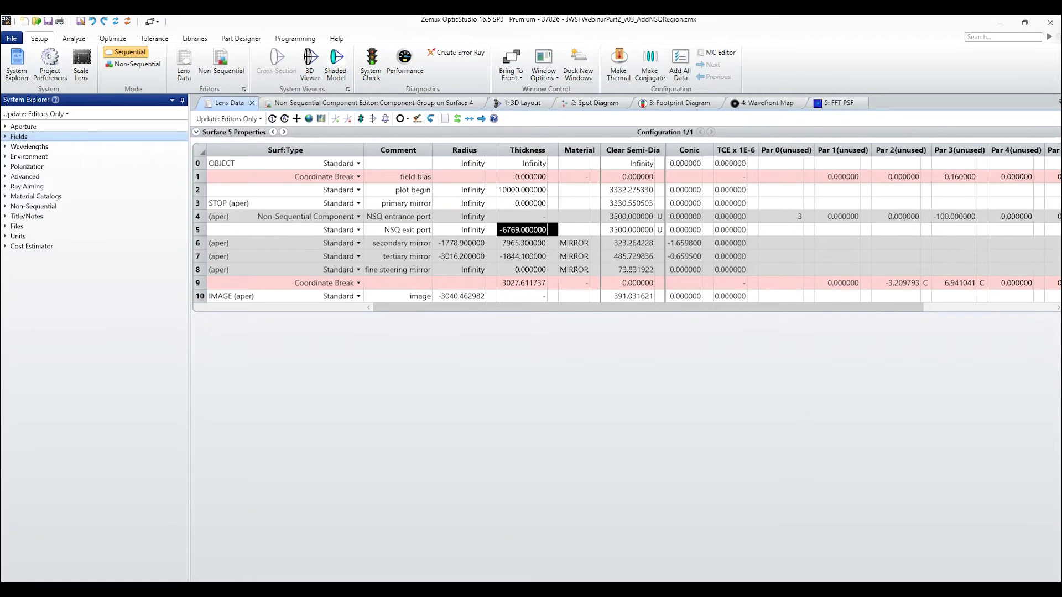
click(523, 103)
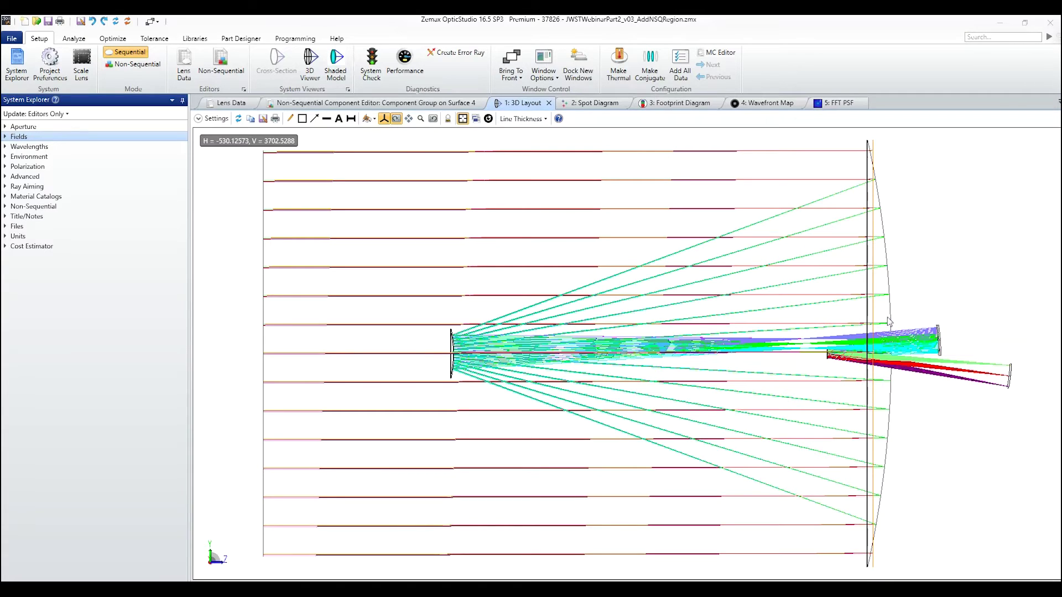
- Set the Z position of the single primary object to 600 and refresh the 3D layout
click(337, 105)
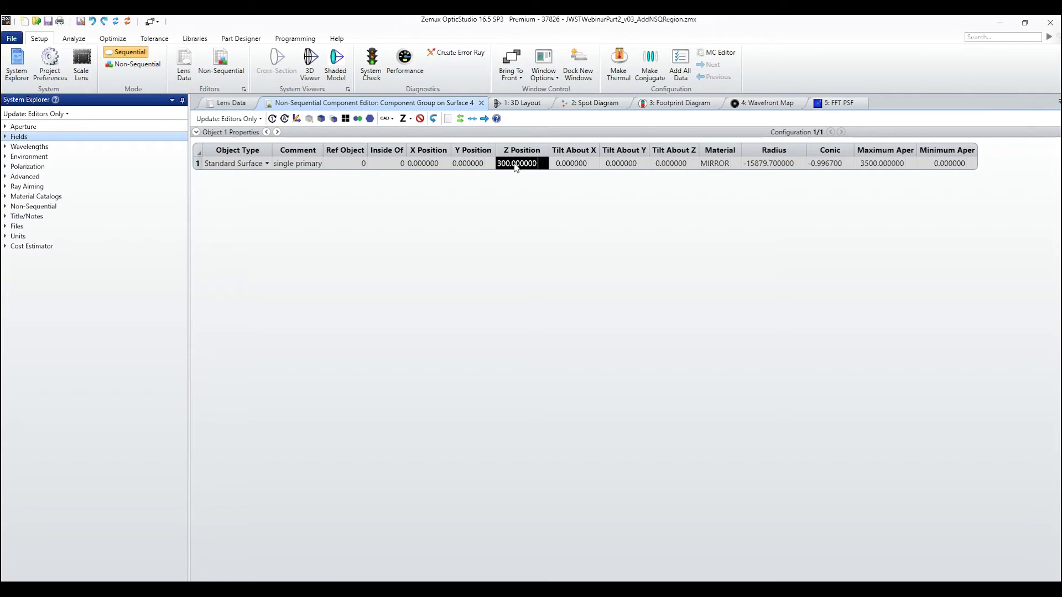
text(600)
key(Return)
click(520, 103)
click(239, 119)
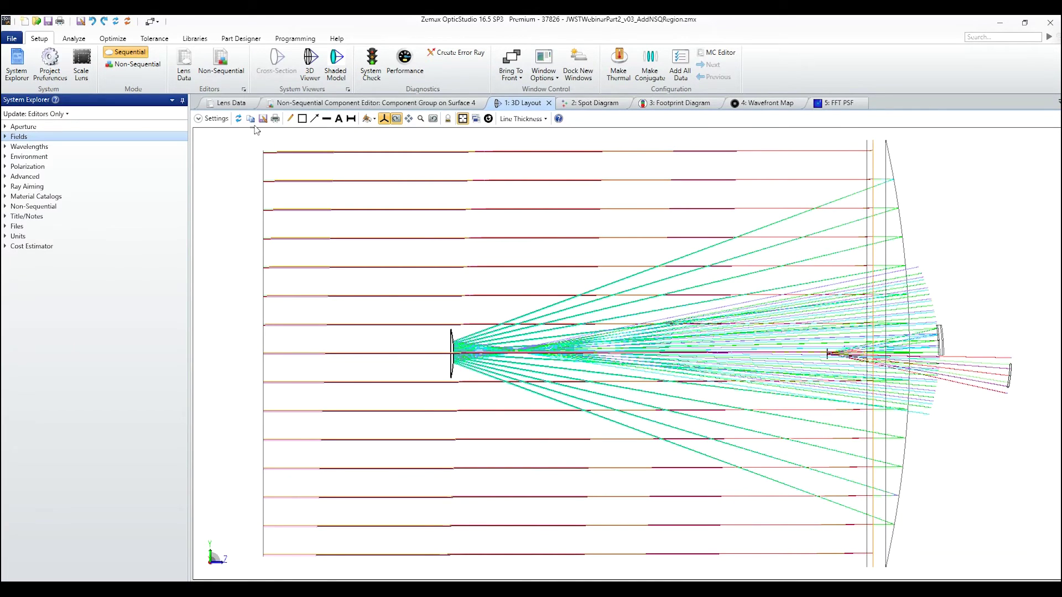
- Check the entrance port's Exit Loc Z, set the NSQ exit port's thickness to -6469, and refresh the 3D layout
click(231, 102)
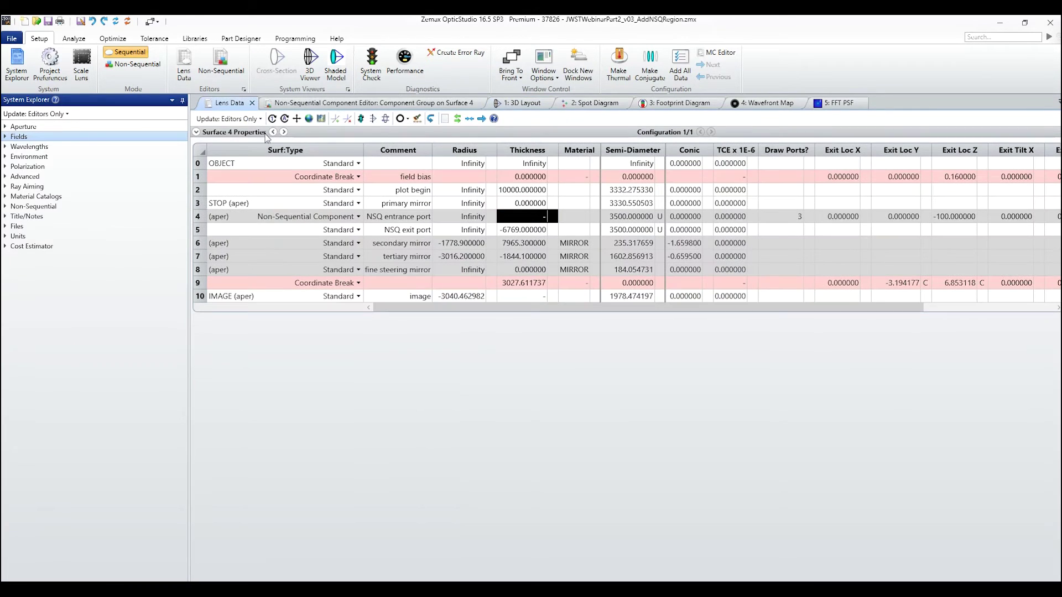
click(410, 216)
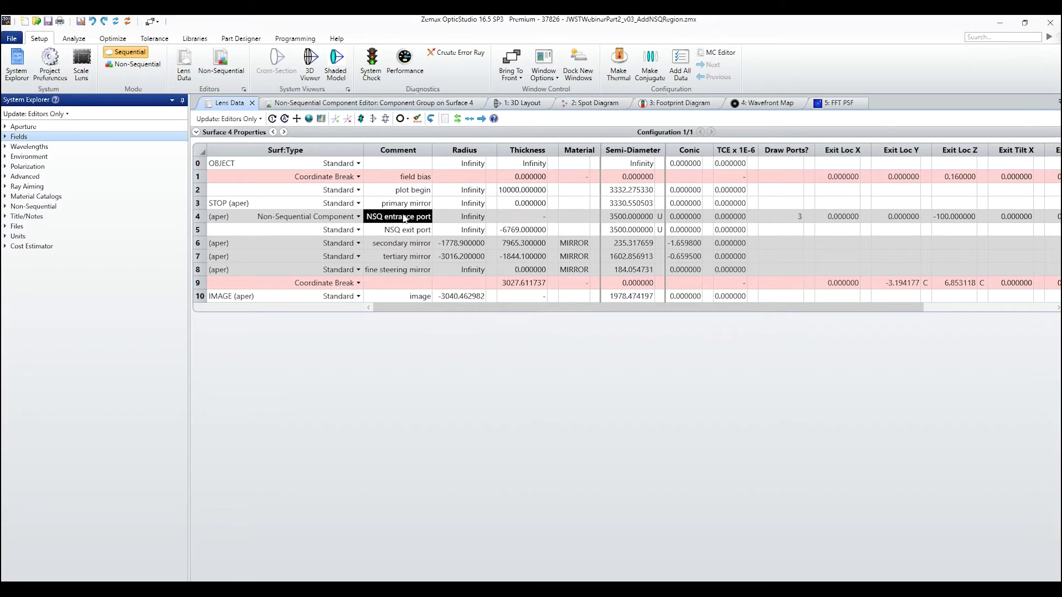
click(526, 103)
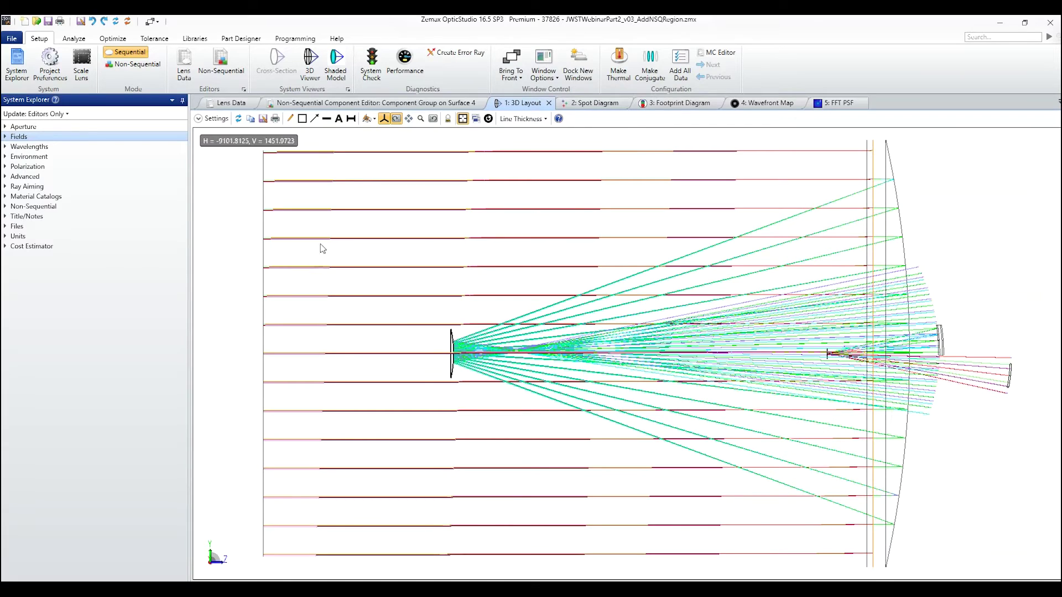
click(281, 104)
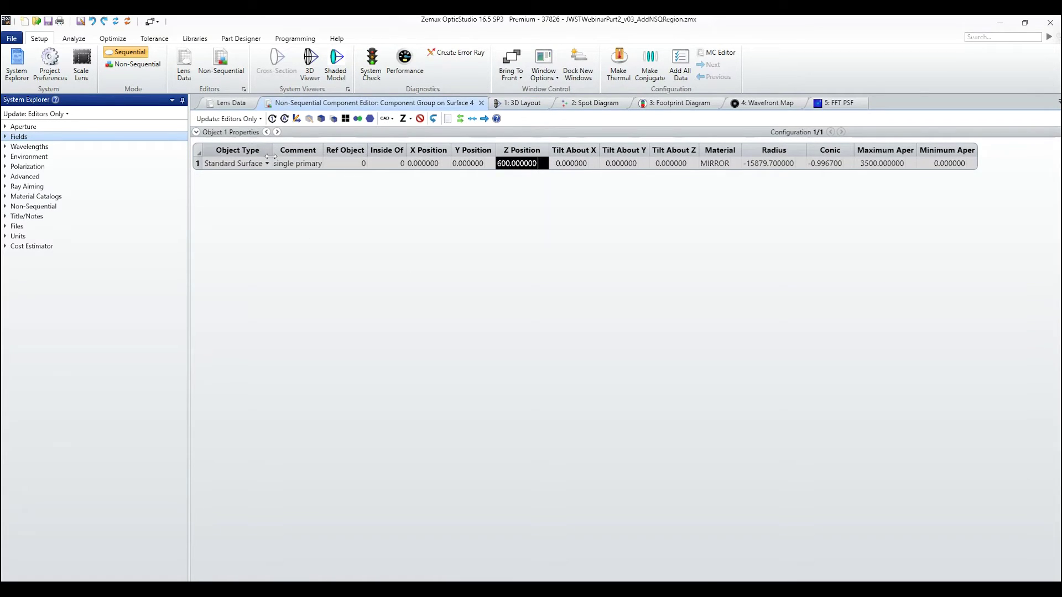
click(227, 103)
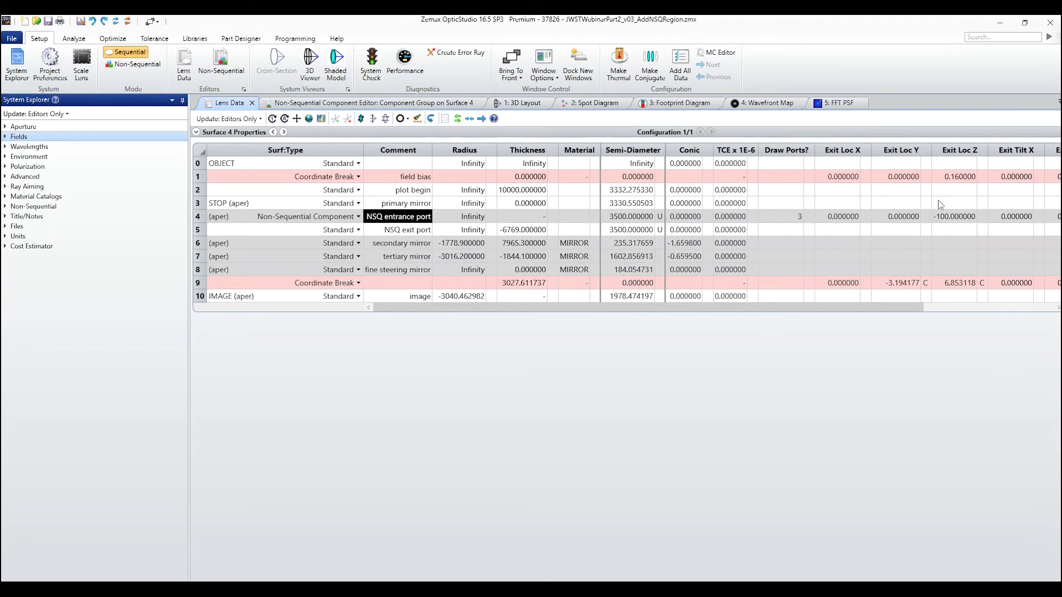
click(955, 222)
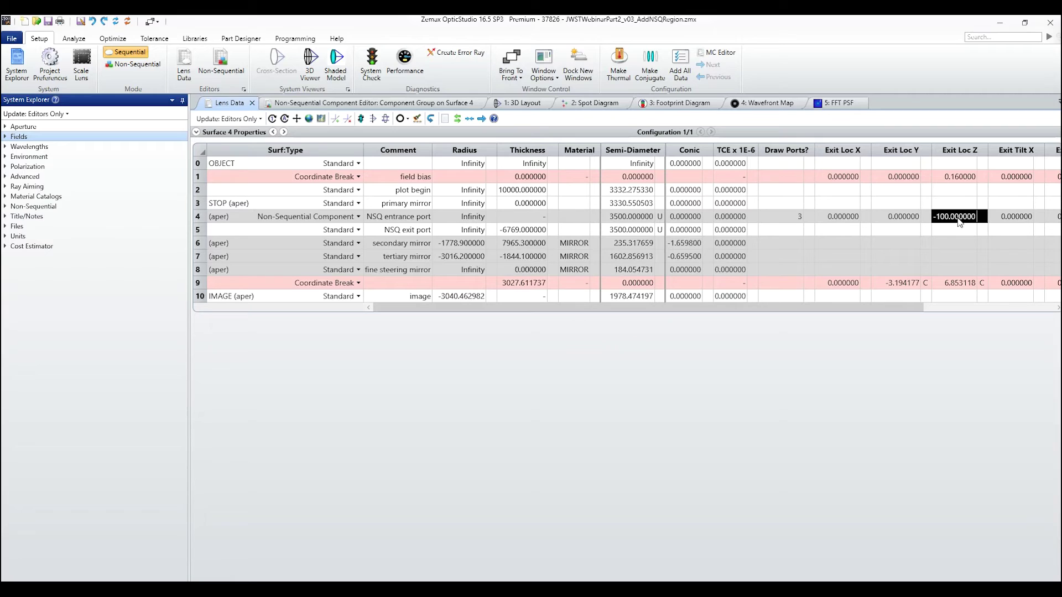
click(530, 230)
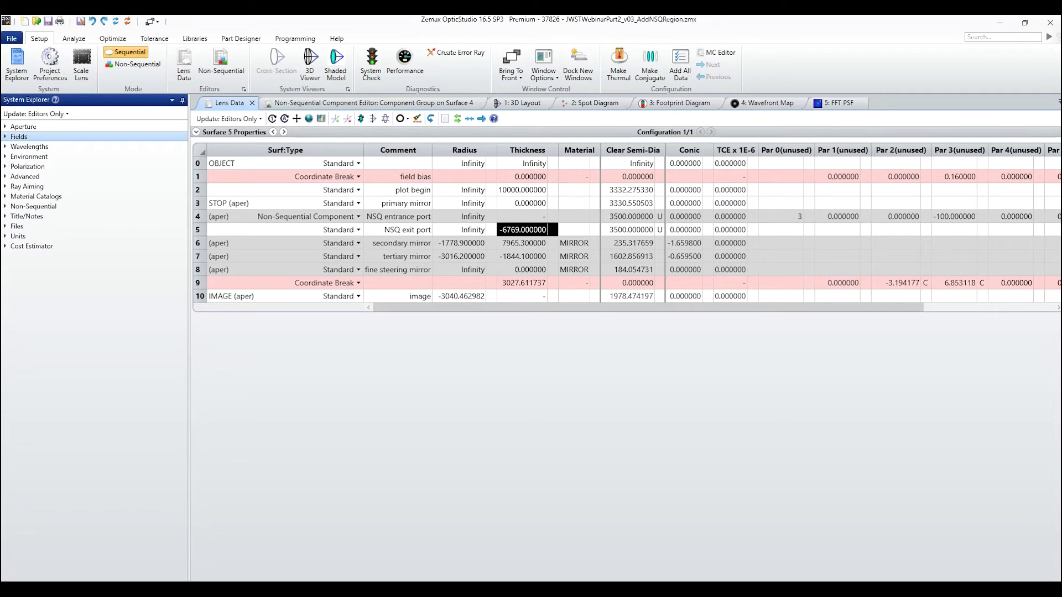
click(527, 228)
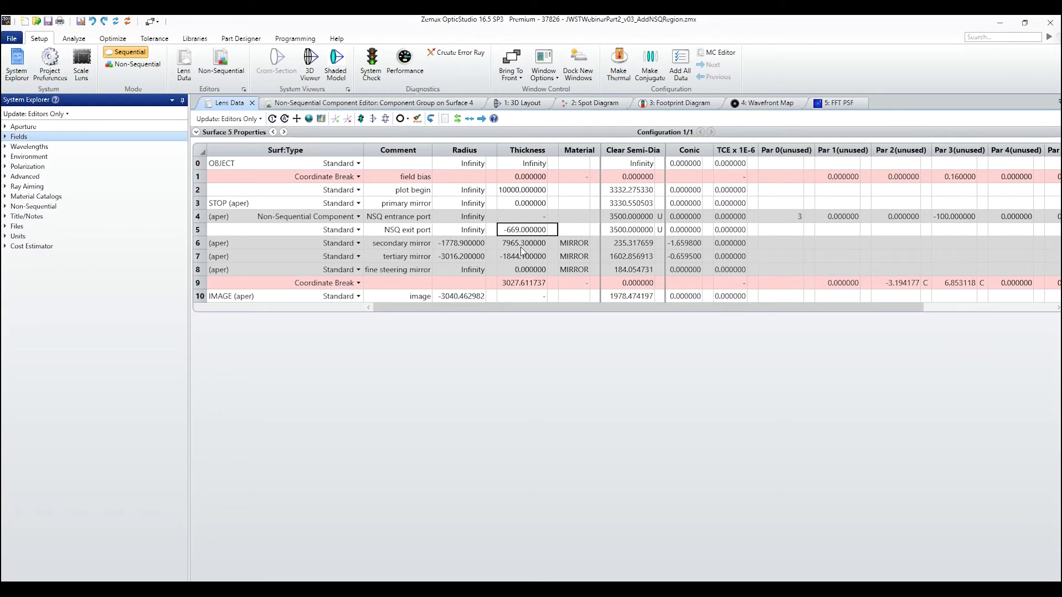
key(Return)
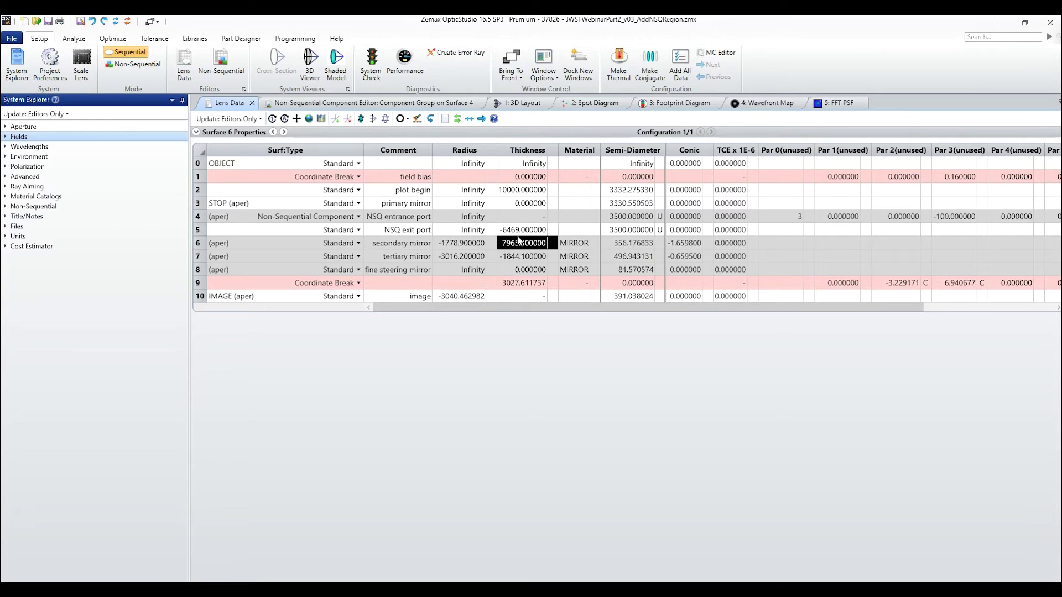
click(341, 104)
click(513, 103)
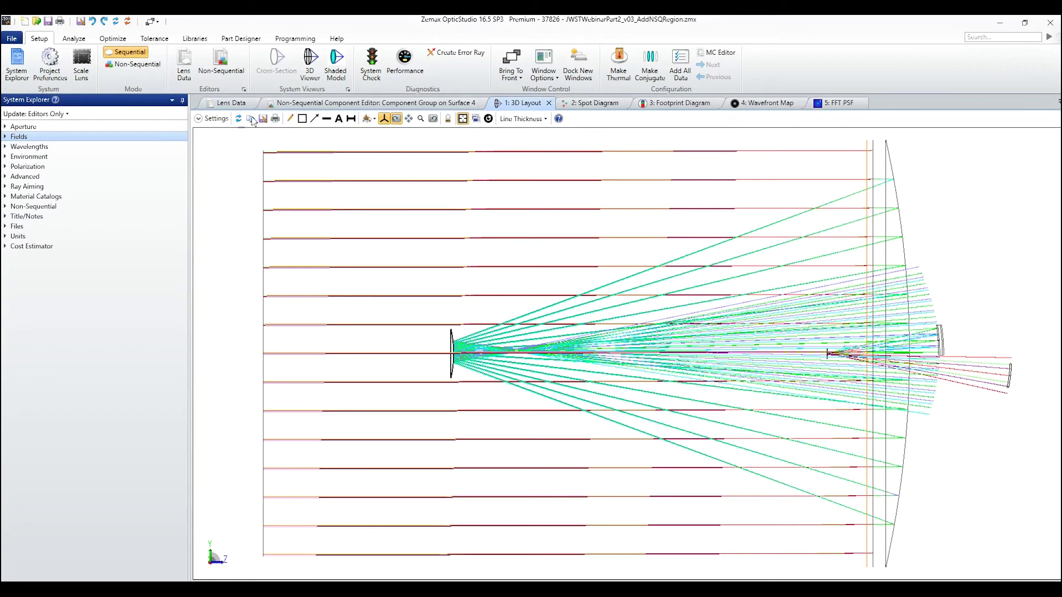
click(238, 119)
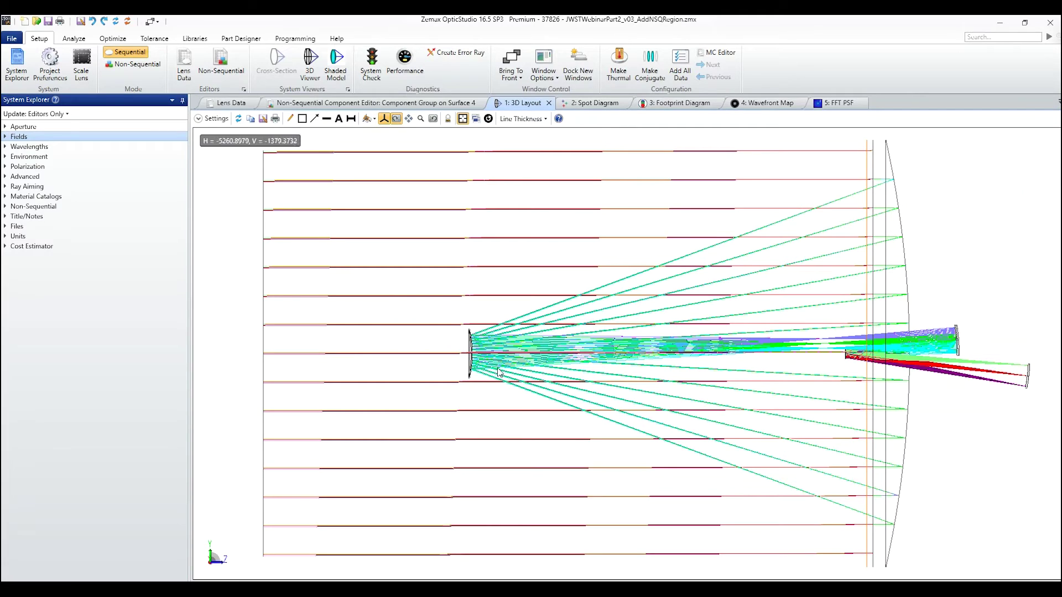
- Refresh the spot diagram and the footprint diagram to check the system's performance with the non-sequential primary
click(227, 104)
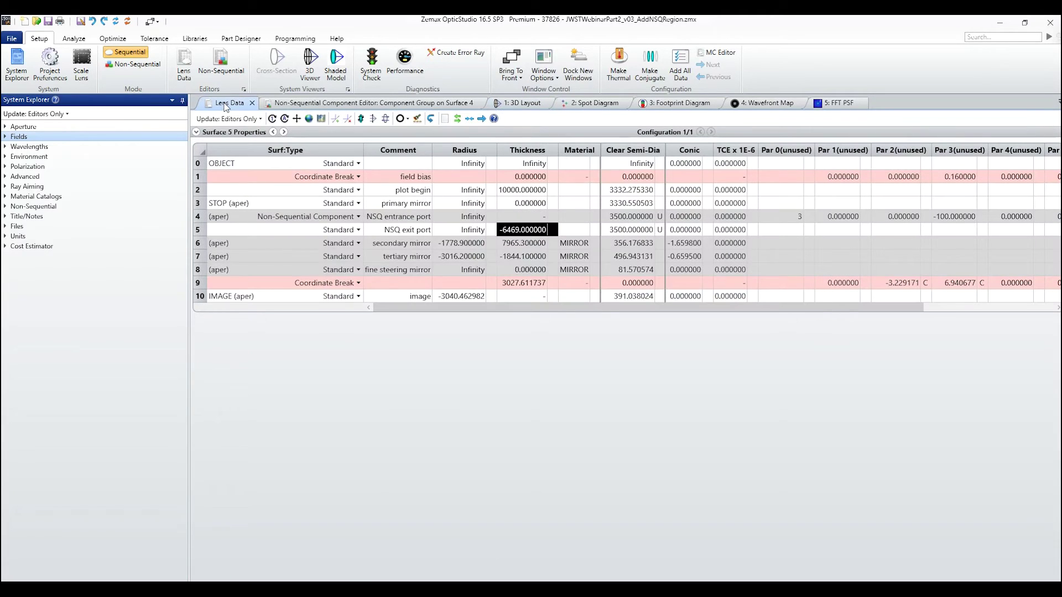
click(402, 208)
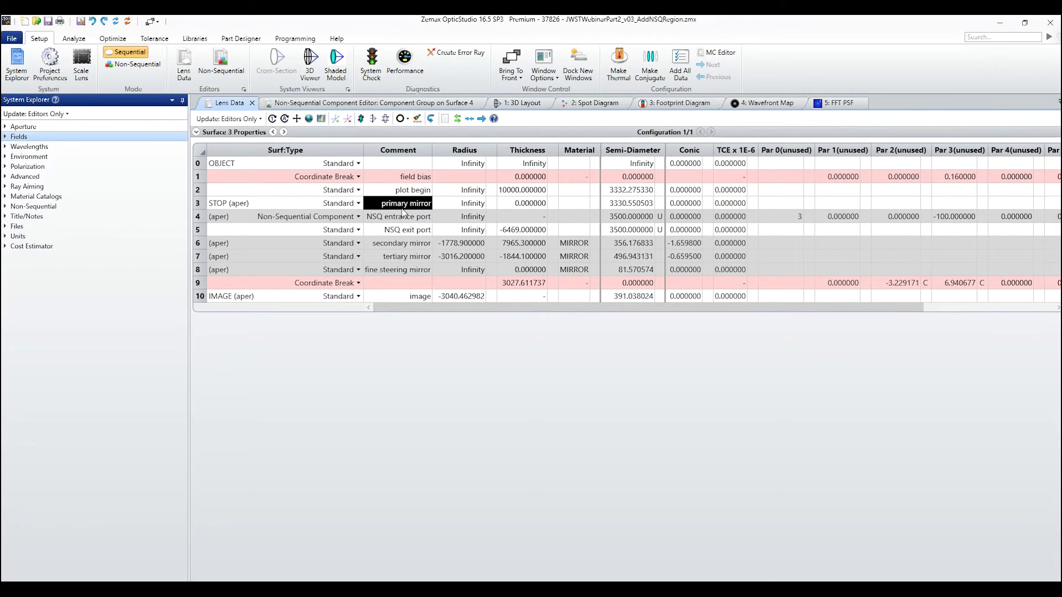
click(513, 103)
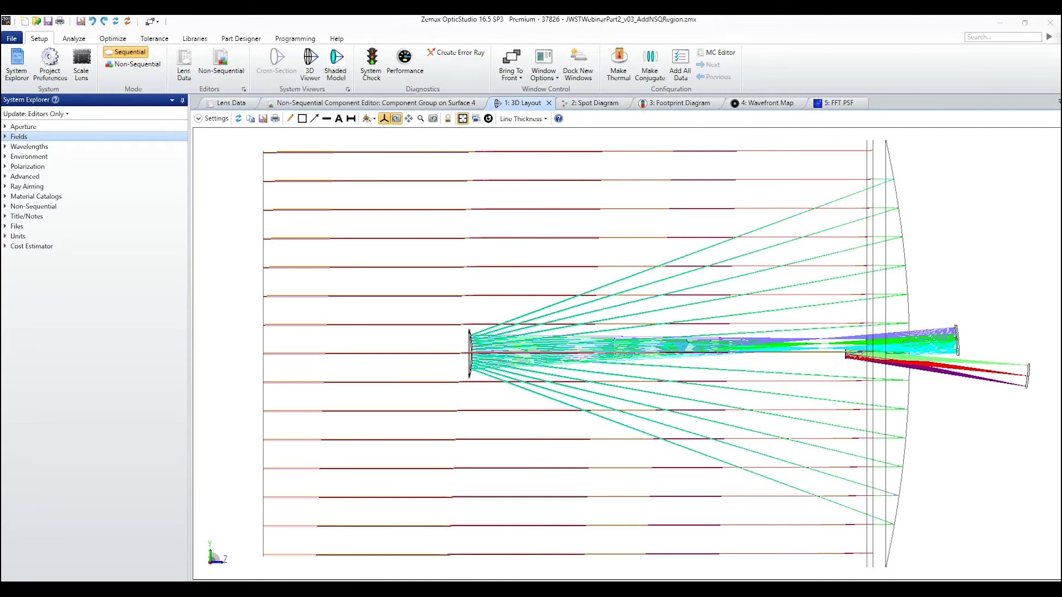
click(585, 104)
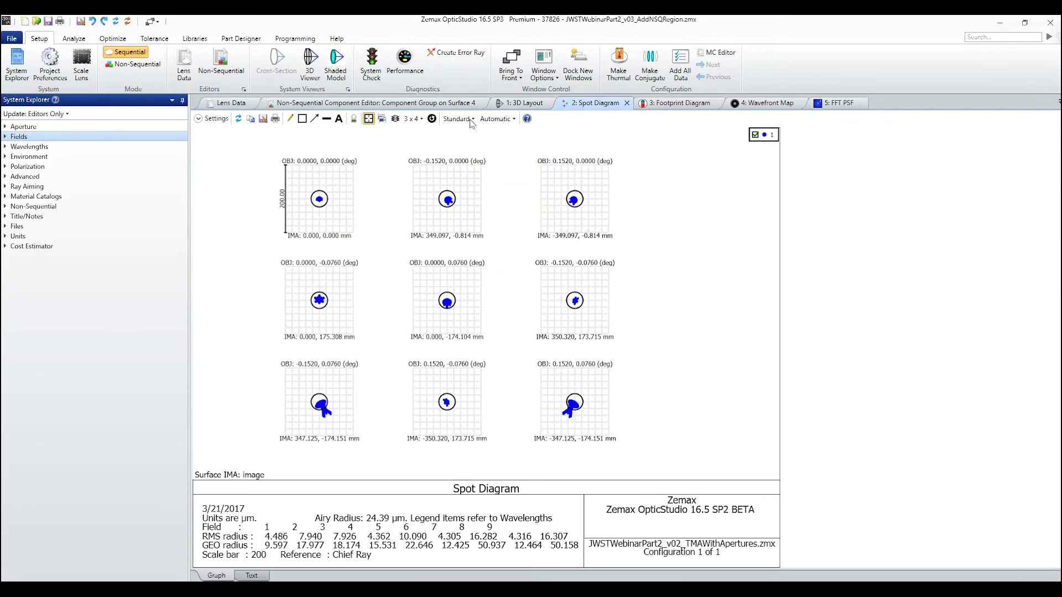
click(239, 120)
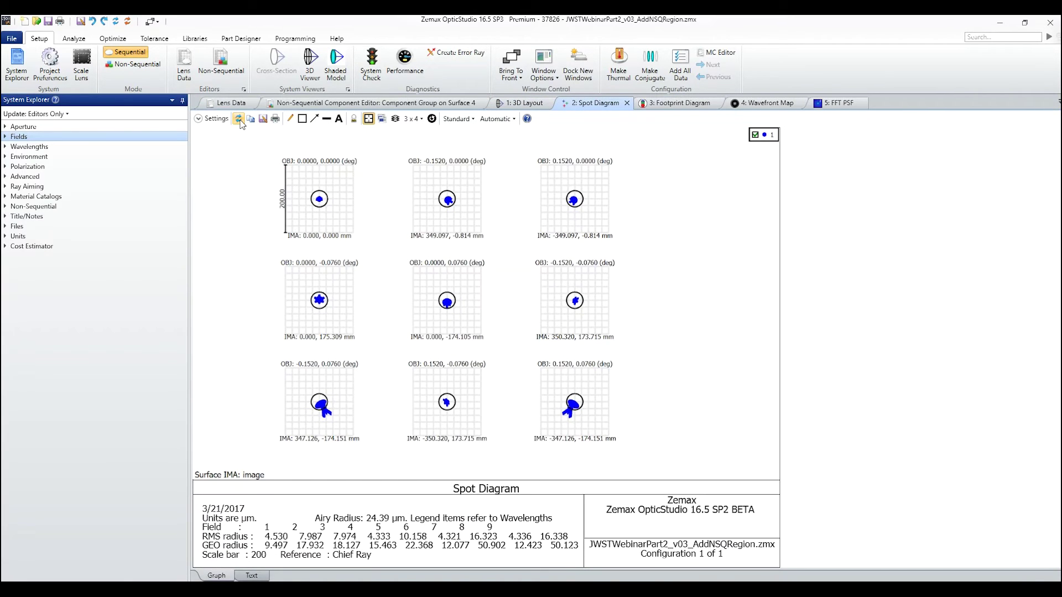
click(658, 104)
click(238, 120)
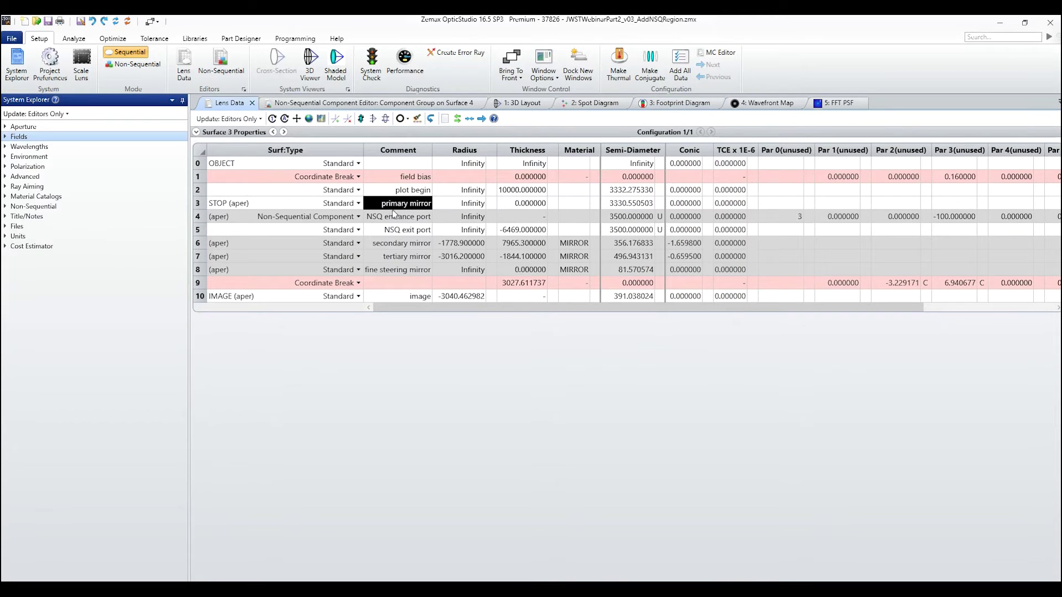
- Change the comment of surface 3 in the lens data to stop
text(stop)
key(Return)
click(392, 199)
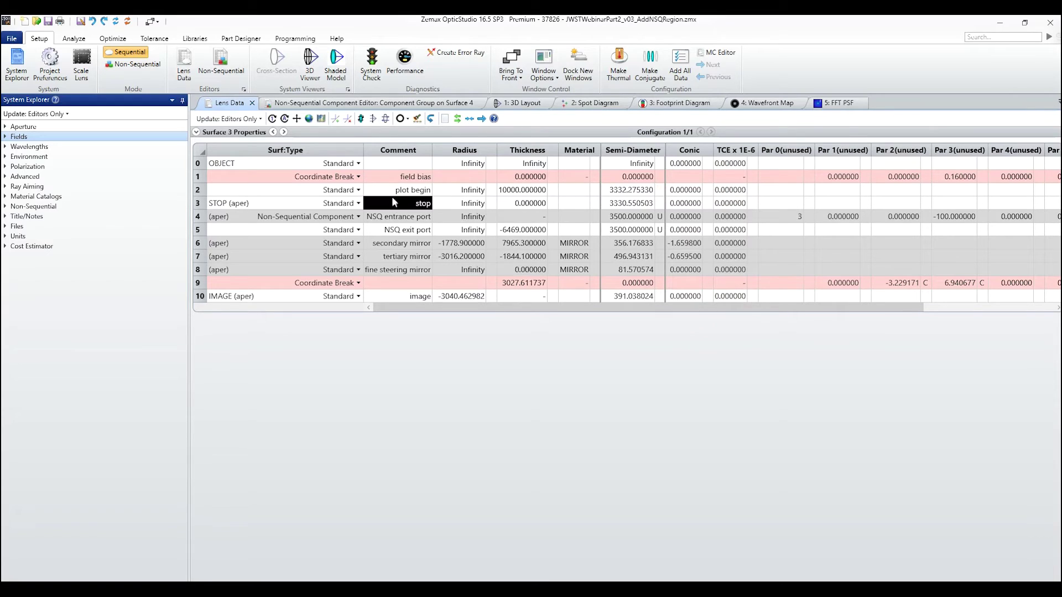
- Set the aperture type of the stop surface to None and refresh the footprint diagram
click(197, 131)
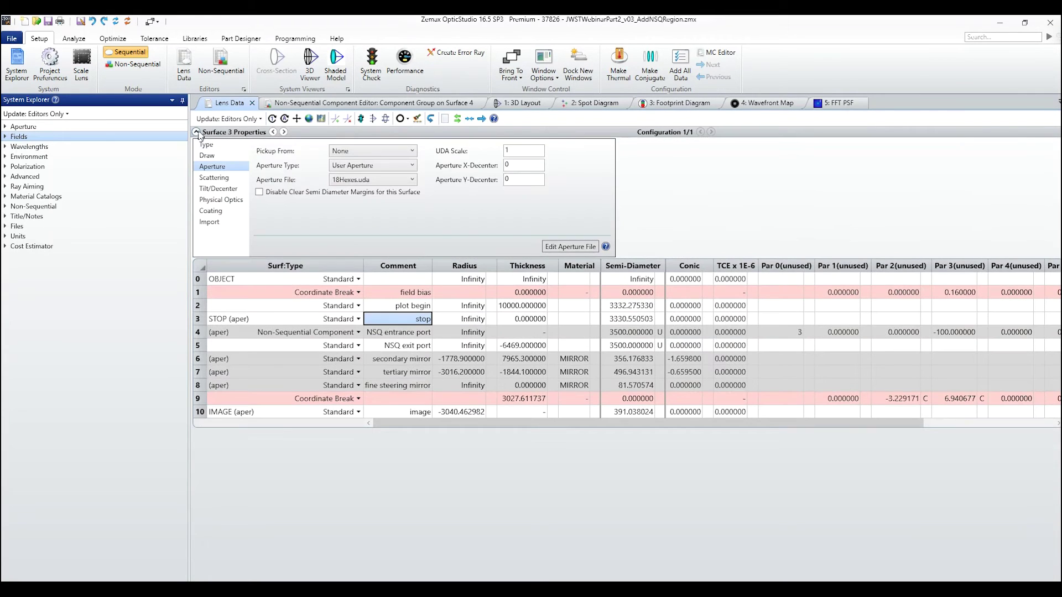
click(400, 164)
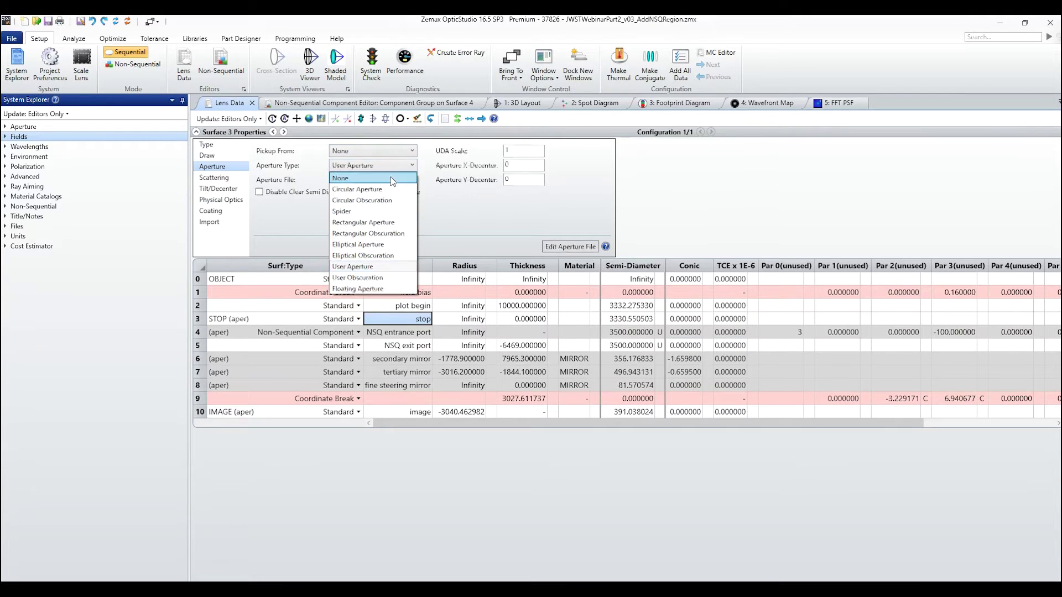
click(390, 177)
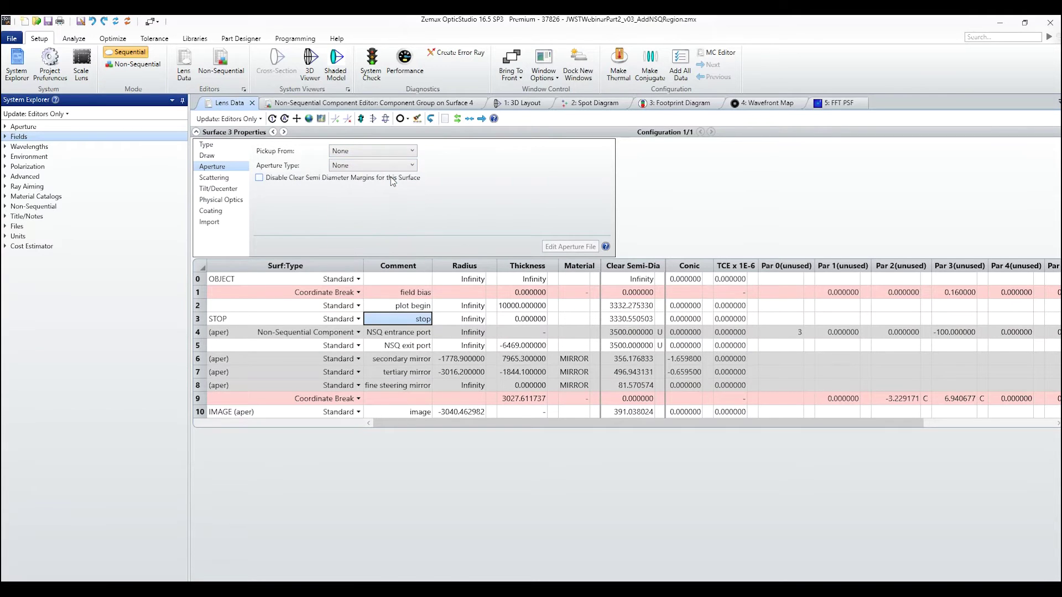
click(197, 132)
click(664, 105)
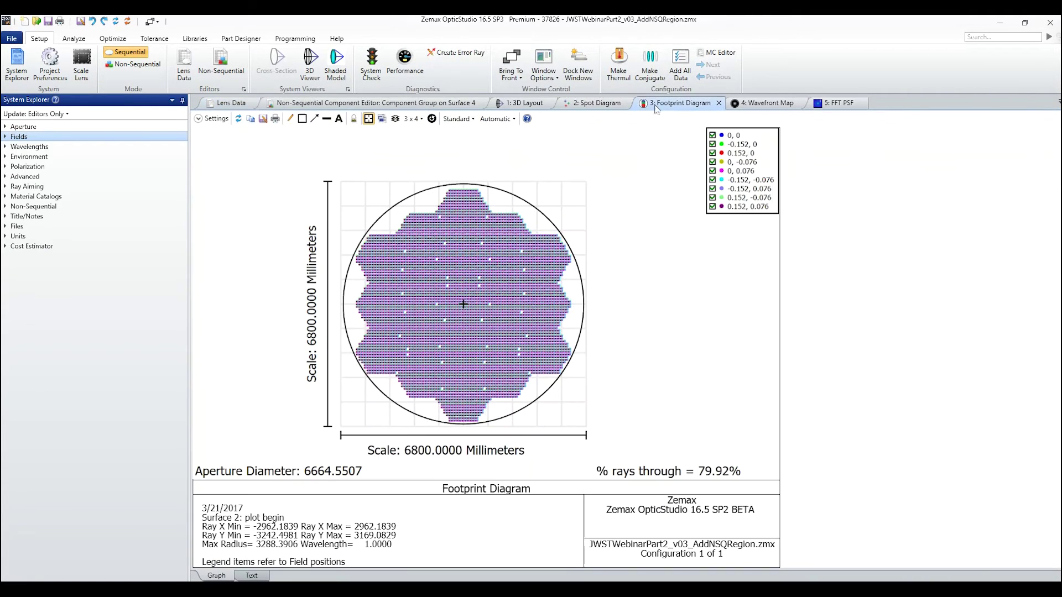
click(239, 119)
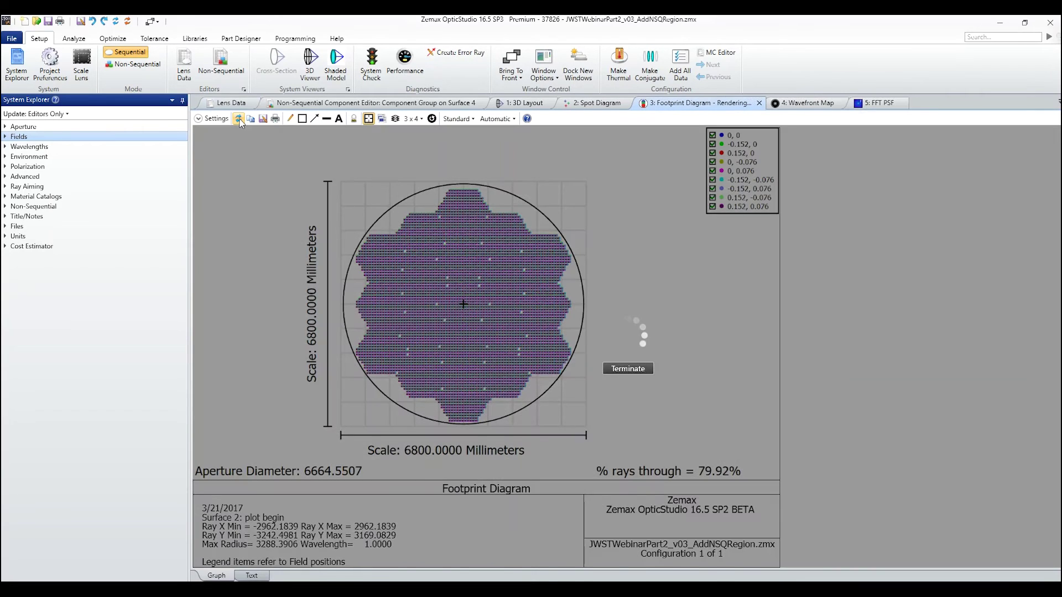
- Refresh the spot diagram to check the system without the stop aperture
click(594, 104)
click(238, 119)
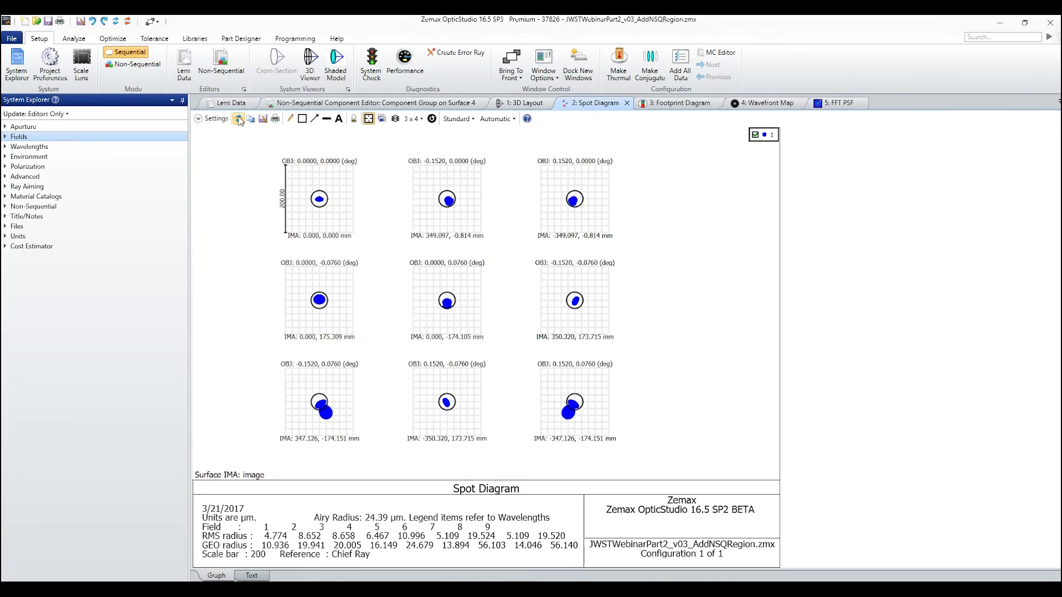
- Enable a user defined aperture on the non-sequential single primary object, using the file 18Hexes.uda
click(360, 103)
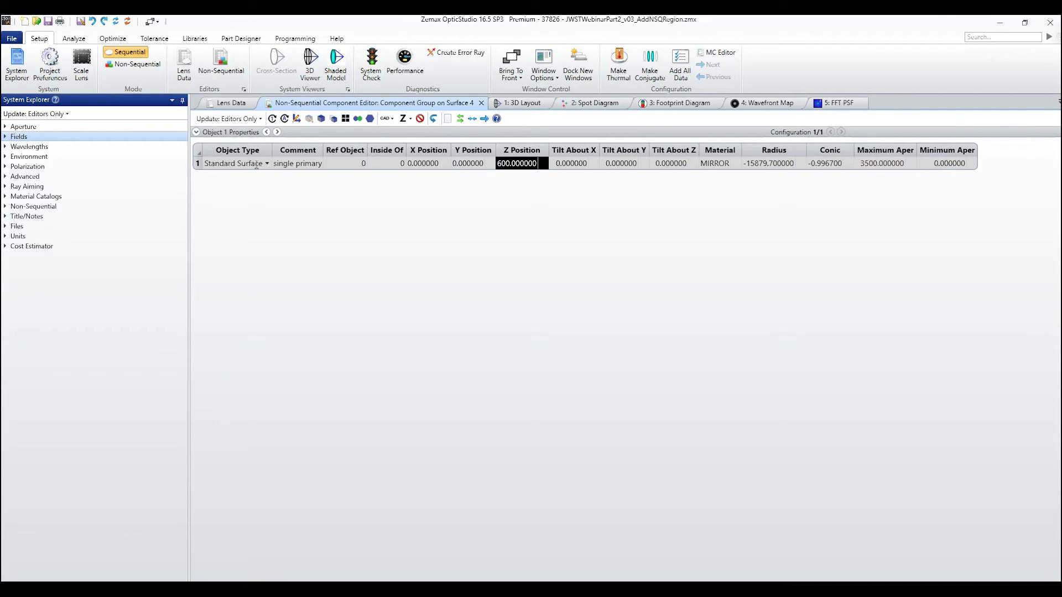
click(236, 163)
click(197, 132)
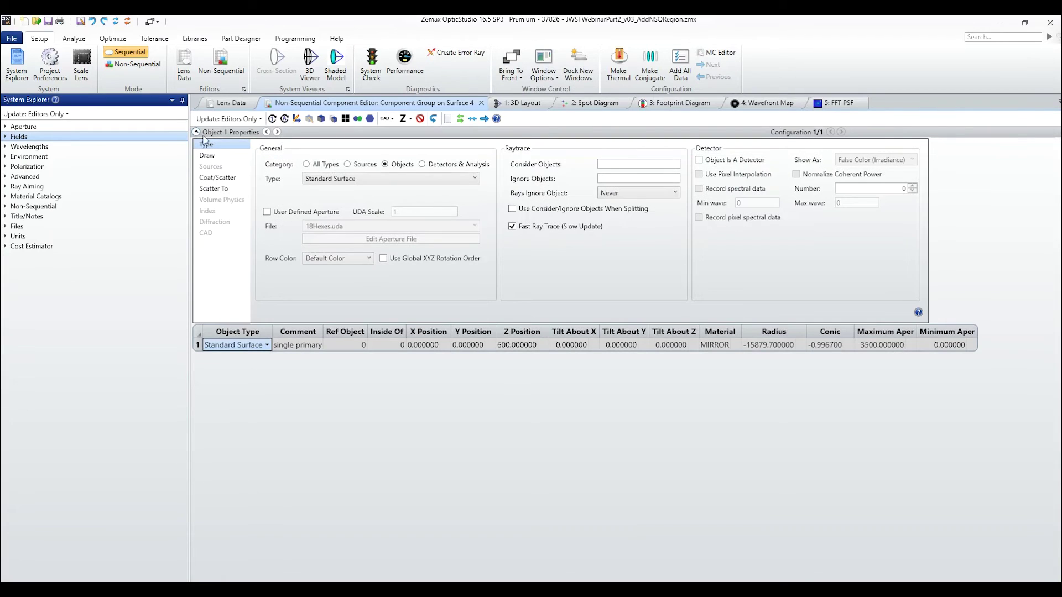
click(275, 213)
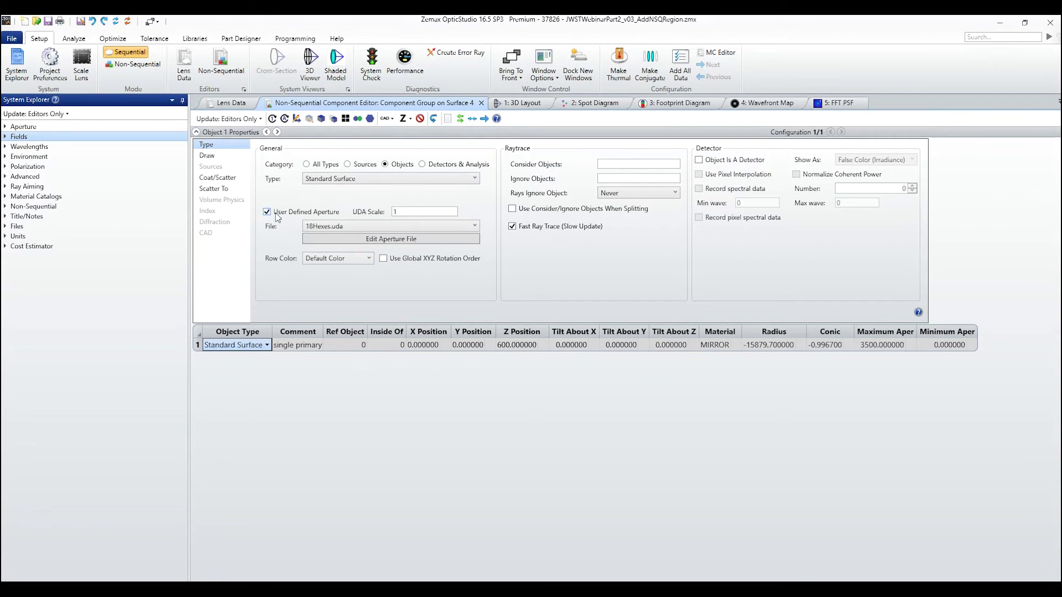
click(473, 226)
click(472, 226)
click(473, 226)
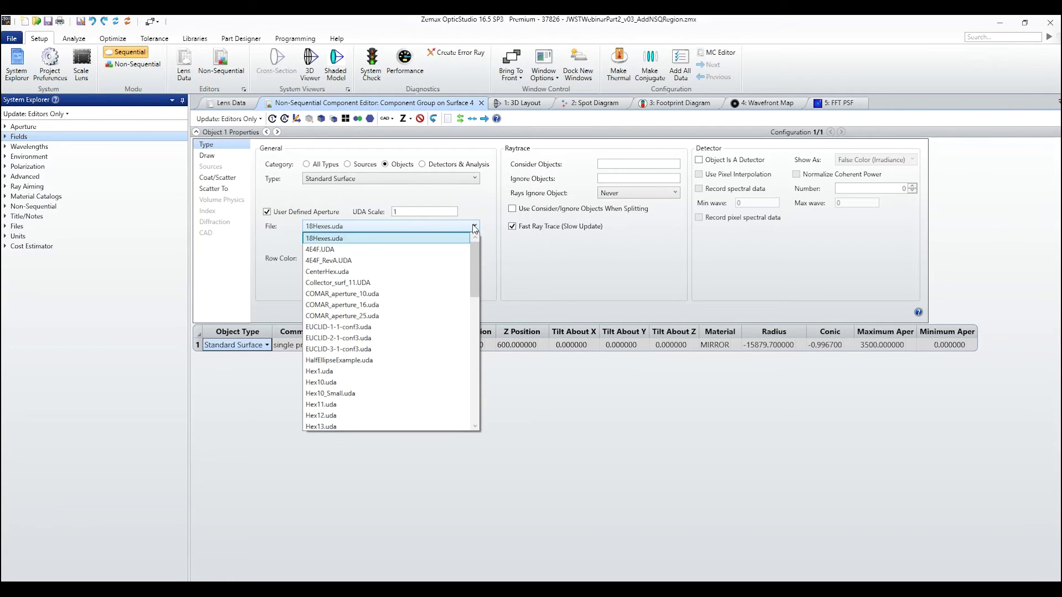
click(431, 239)
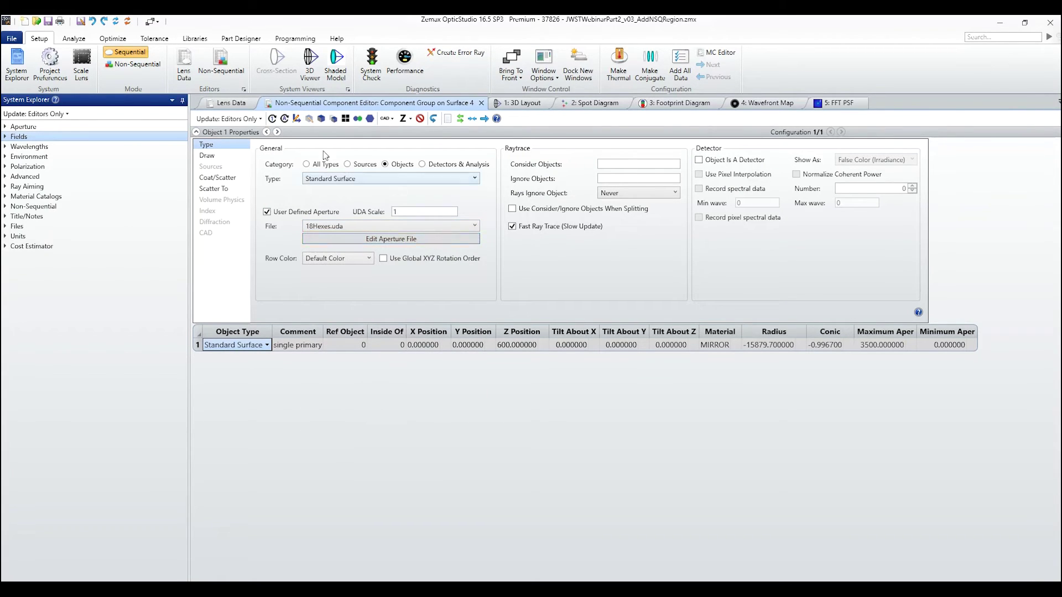
click(196, 132)
- Refresh the 3D layout and the spot diagram to check the primary with its hexagonal segment aperture
click(517, 103)
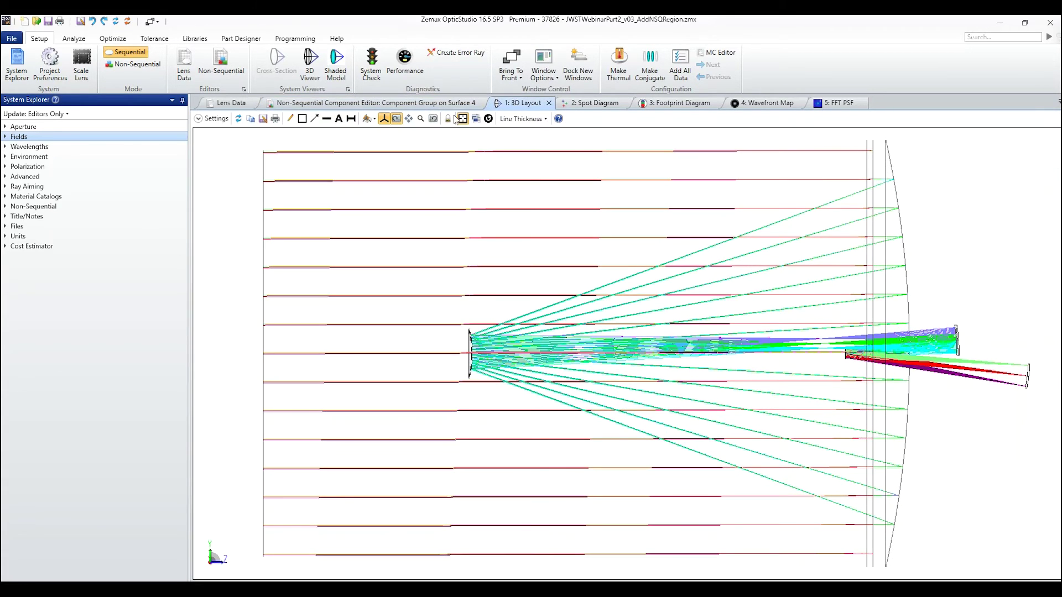
click(238, 119)
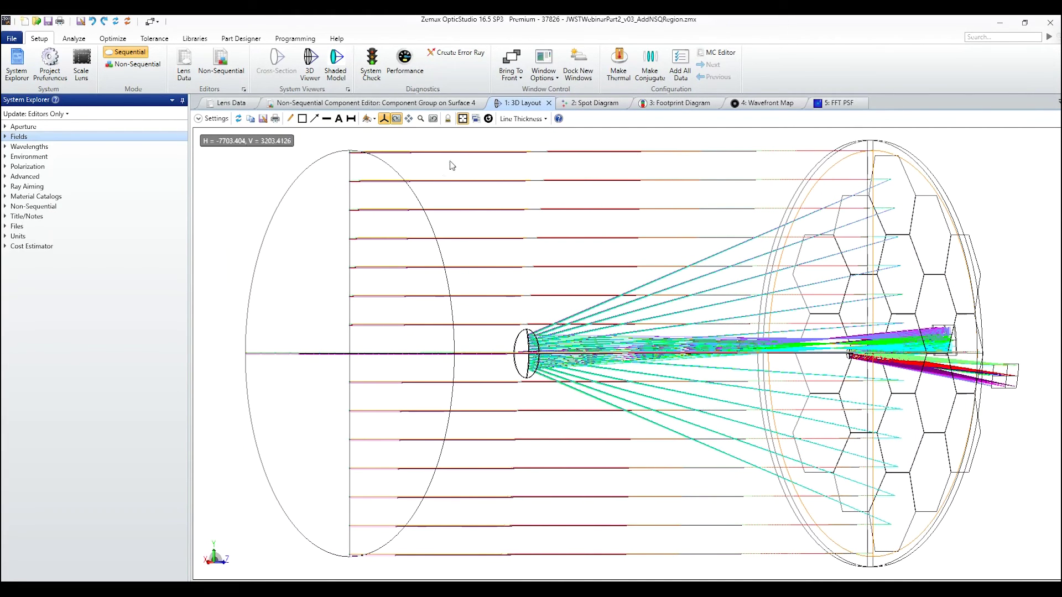
click(586, 105)
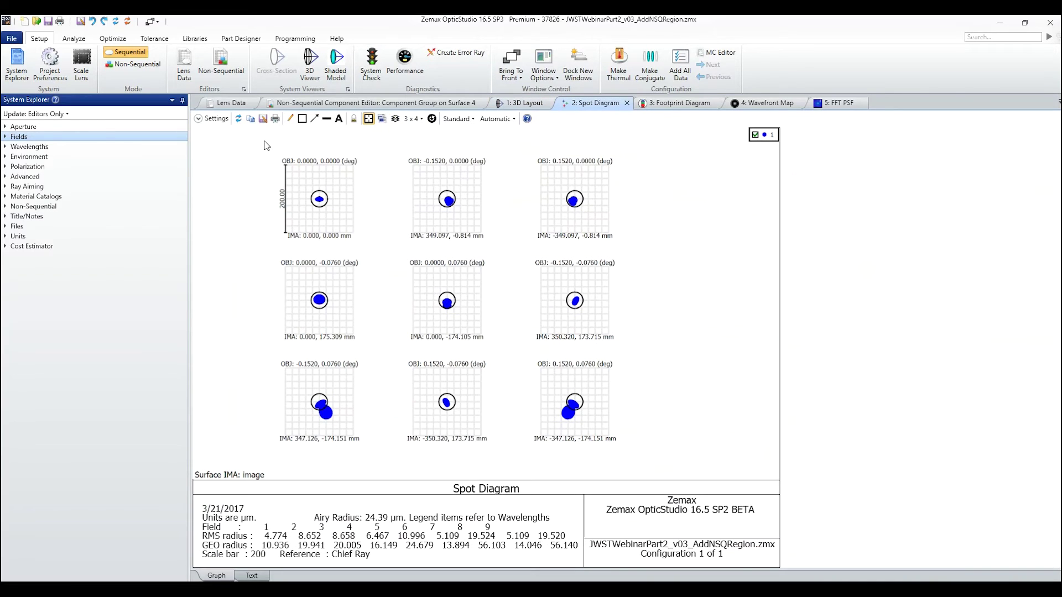
click(238, 120)
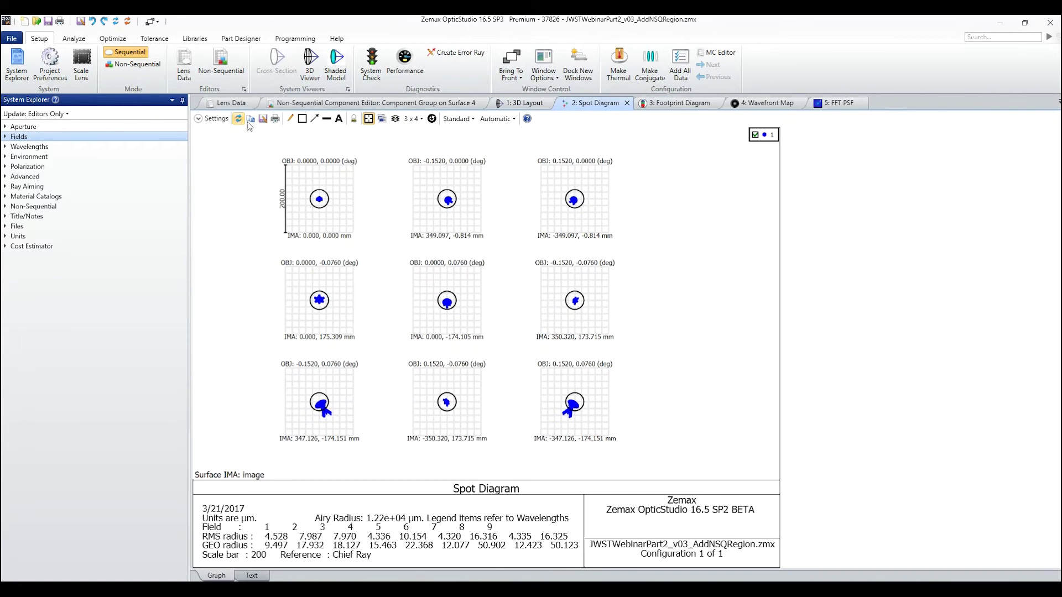
- Set the line thickness to Thinnest in the footprint and spot diagrams, and refresh the footprint diagram
click(665, 105)
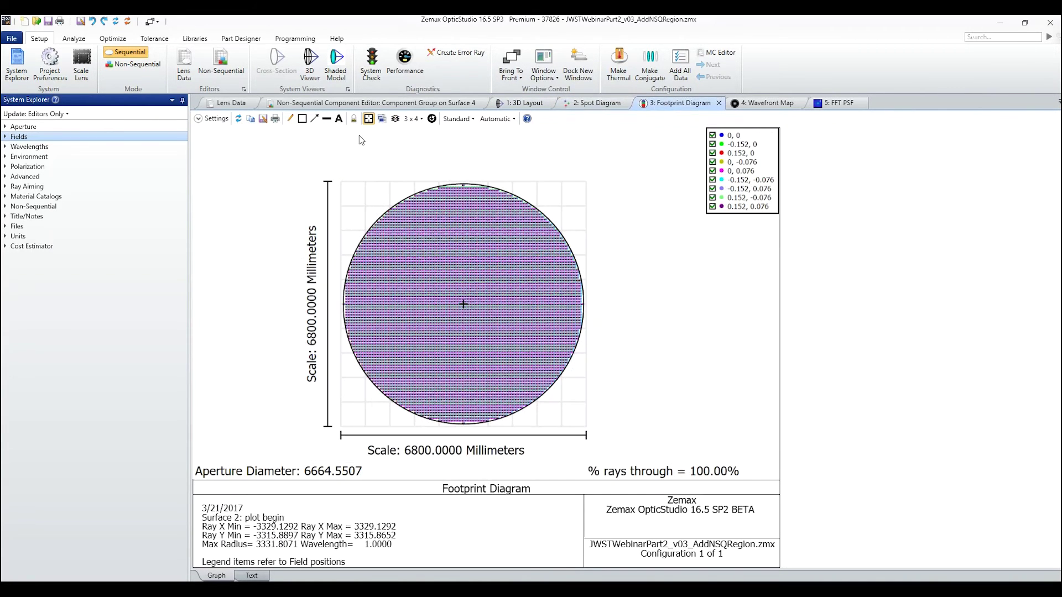
click(456, 120)
click(457, 133)
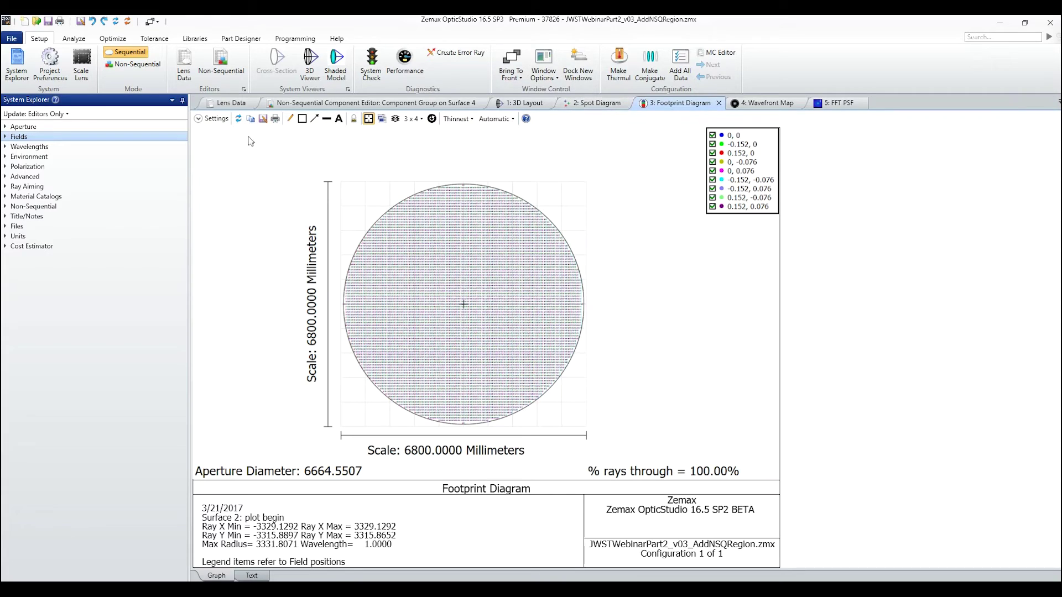
click(239, 120)
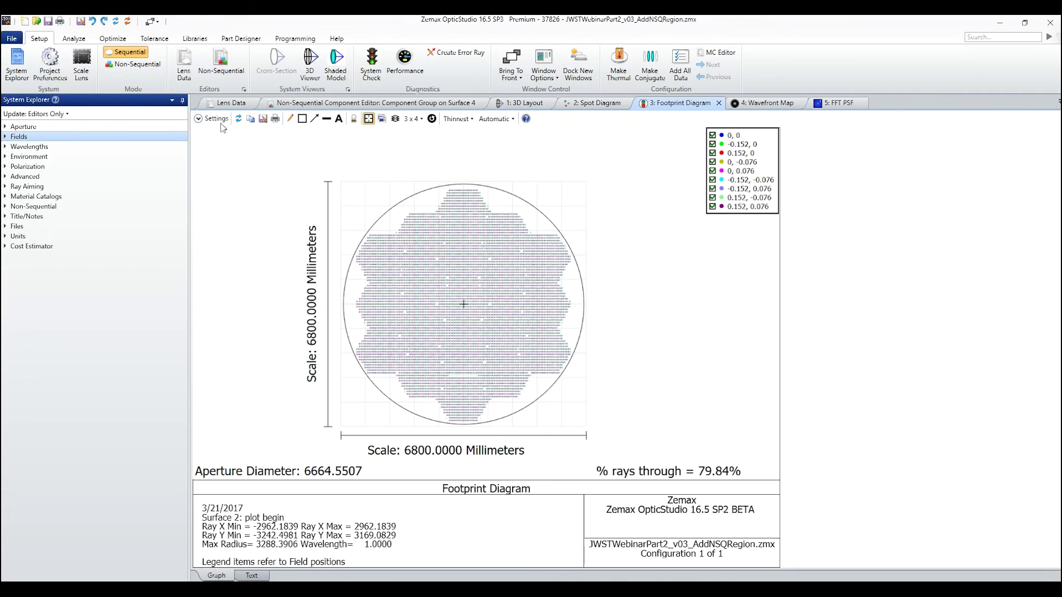
click(579, 103)
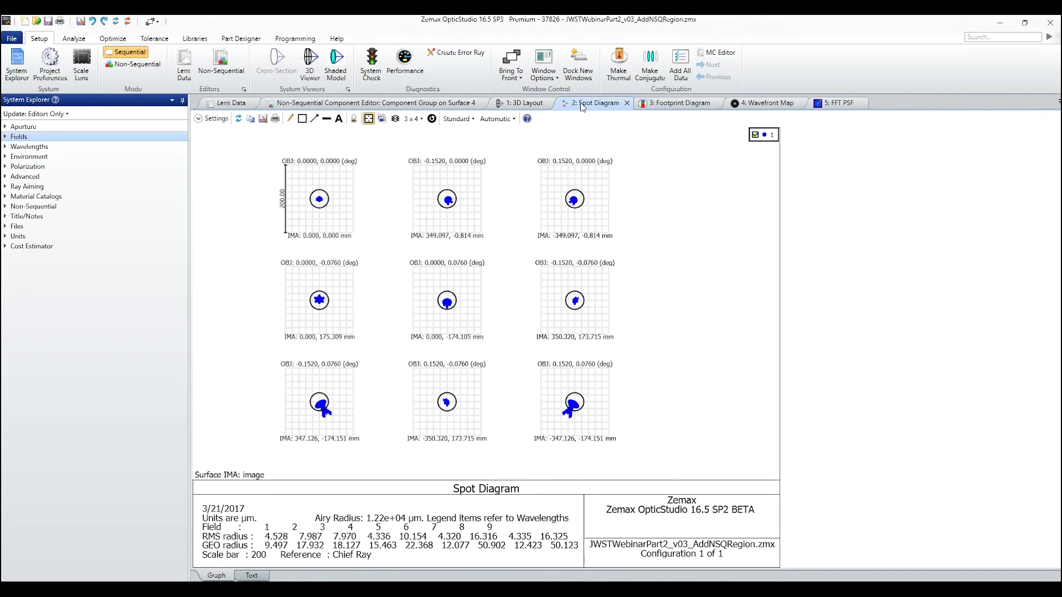
click(464, 120)
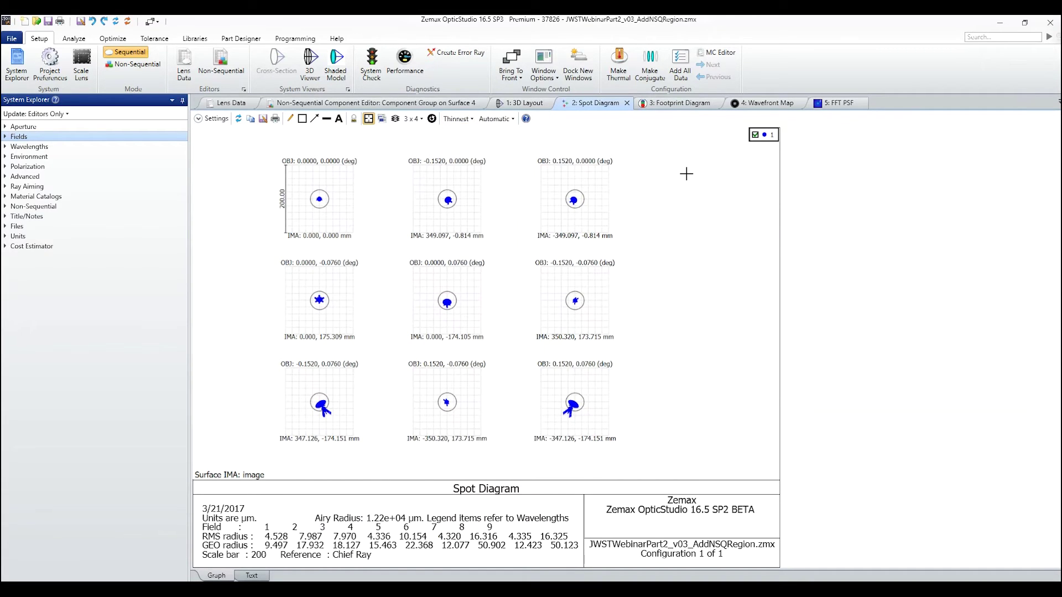
- Refresh the wavefront map to check the wavefront with the segmented non-sequential primary
click(764, 109)
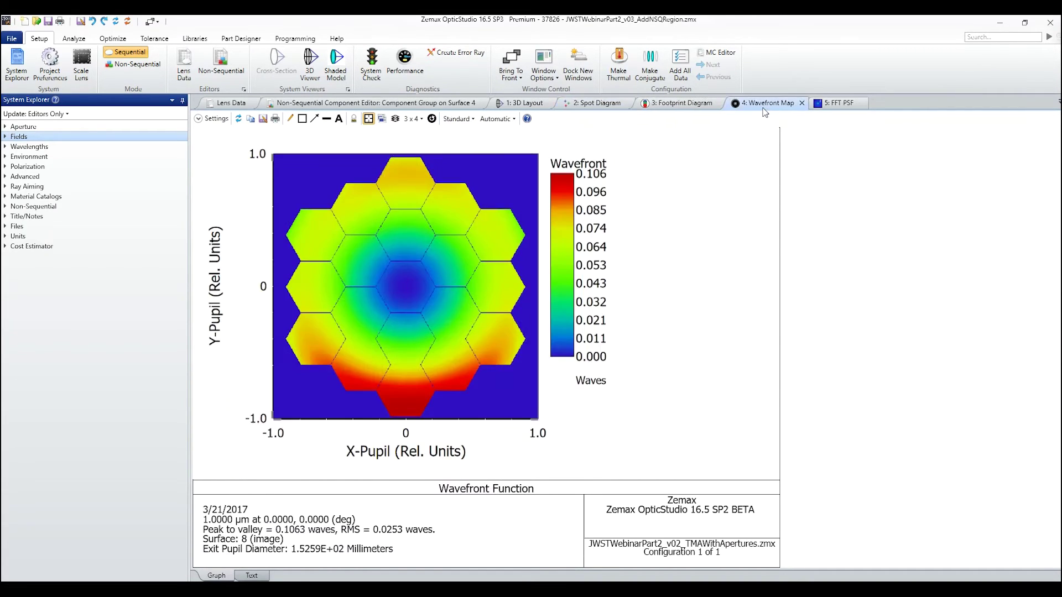
click(238, 119)
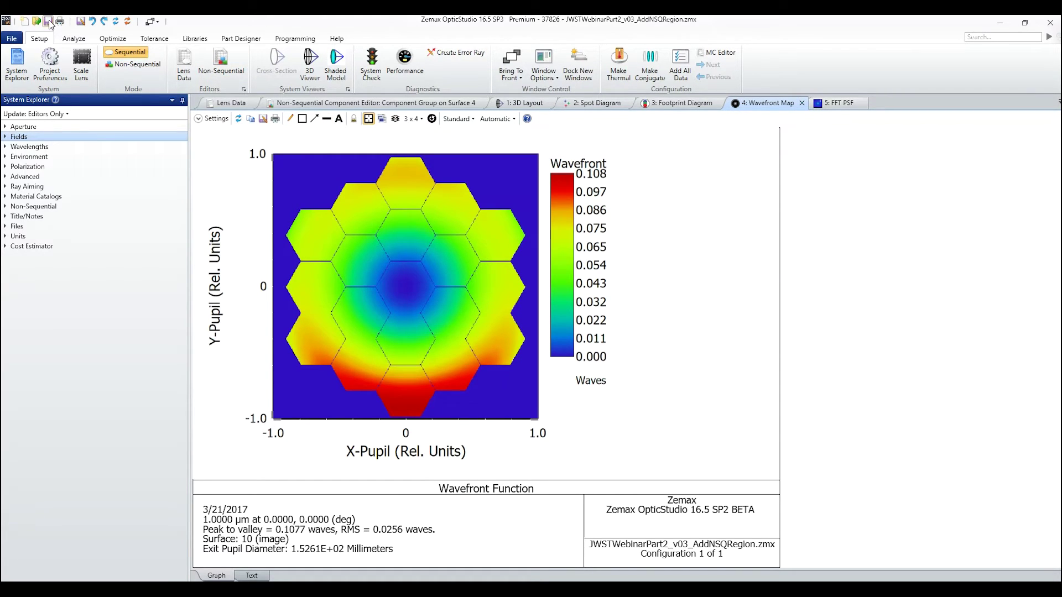
- Save the lens file under the new name JWSTWebinarPart2_v04_SeperateSegments.zmx
click(11, 39)
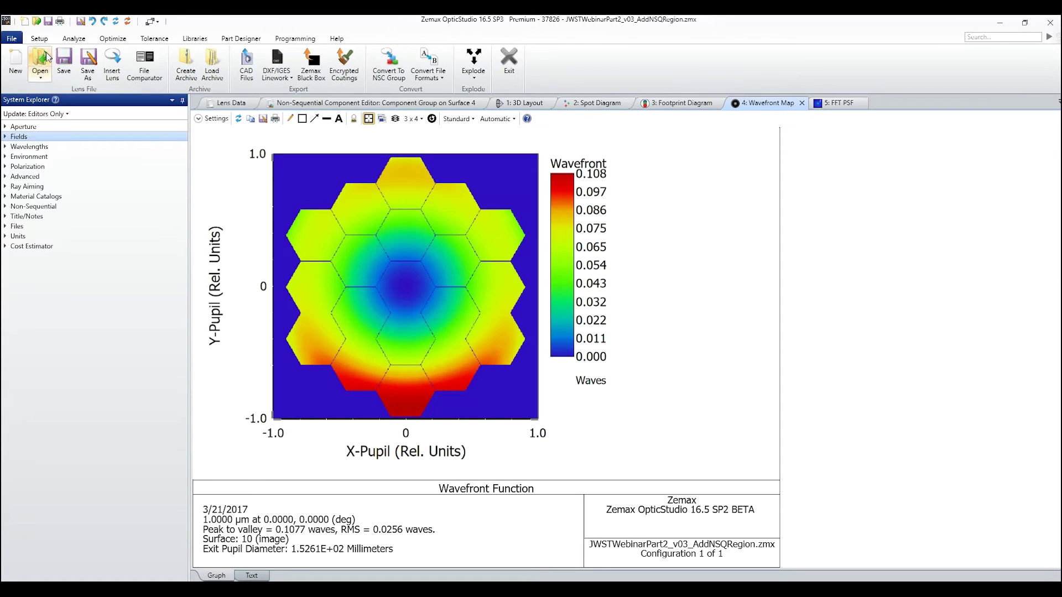
click(88, 58)
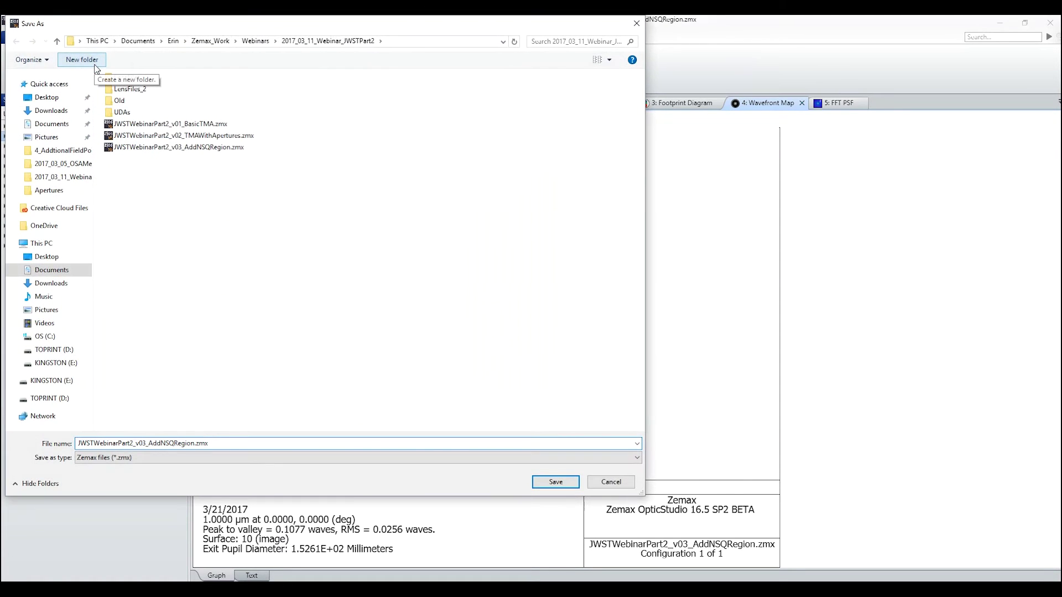
key(BackSpace)
key(BackSpace)
key(BackSpace)
key(BackSpace)
key(BackSpace)
key(BackSpace)
key(BackSpace)
key(BackSpace)
key(BackSpace)
key(BackSpace)
key(BackSpace)
key(BackSpace)
key(BackSpace)
key(BackSpace)
text(4_Separ)
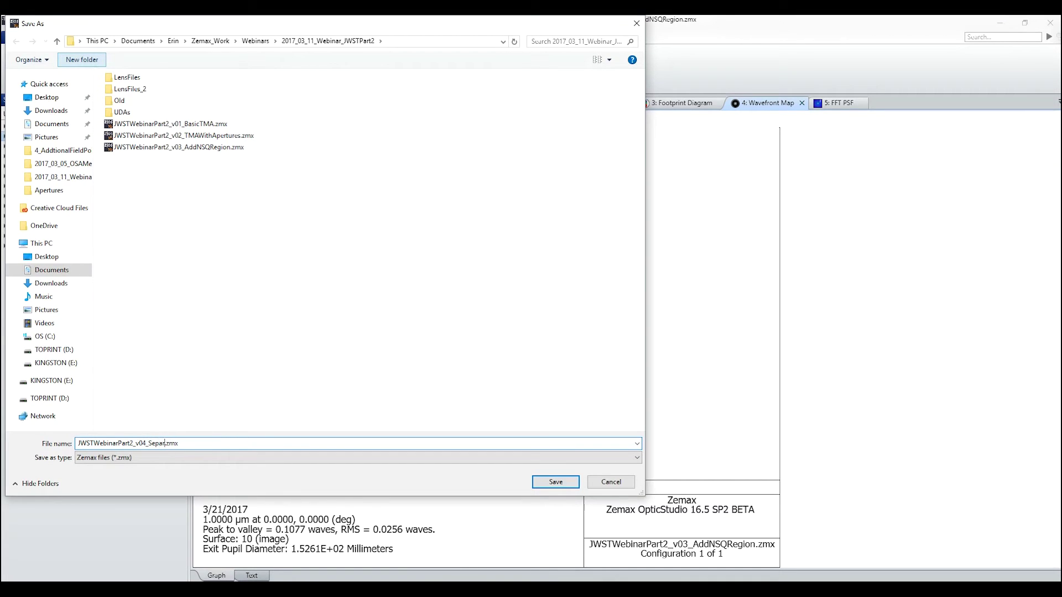
text(ateSegments)
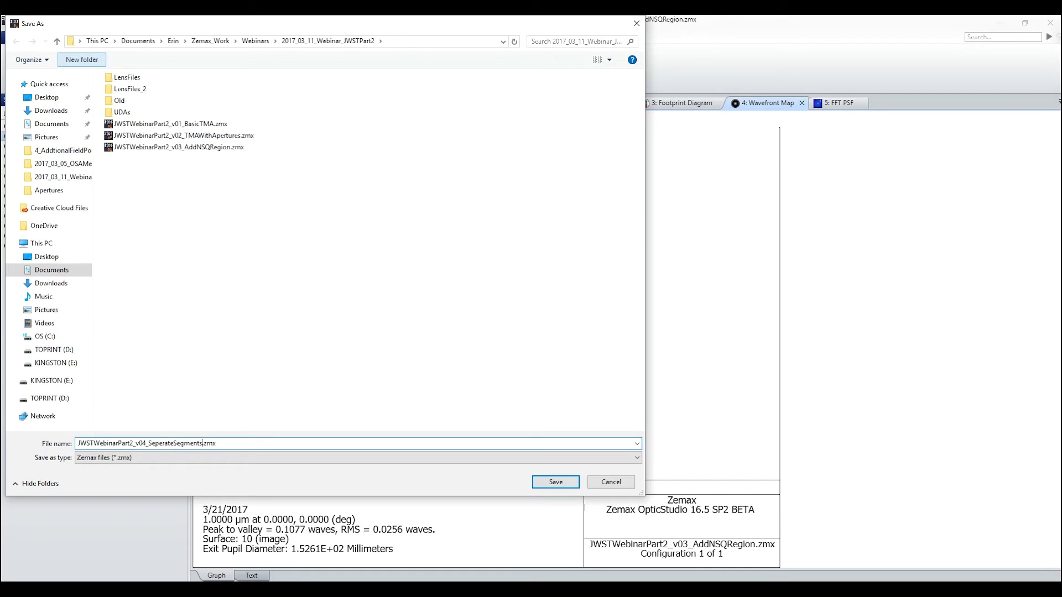
click(548, 487)
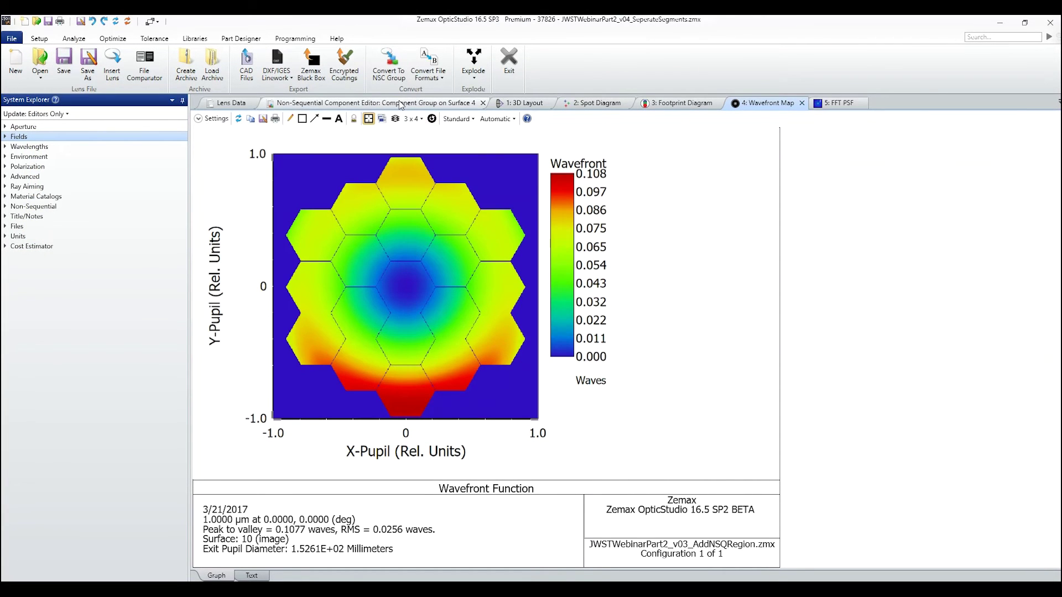
- Set the 3D layout to the Y-Z plane view to inspect the single primary from the side
click(401, 105)
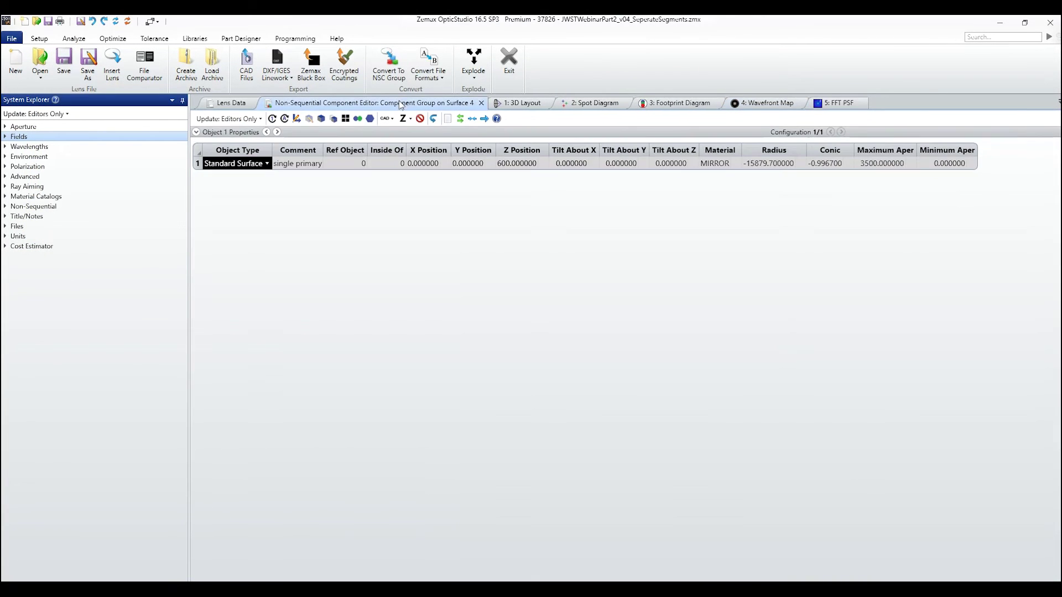
click(512, 105)
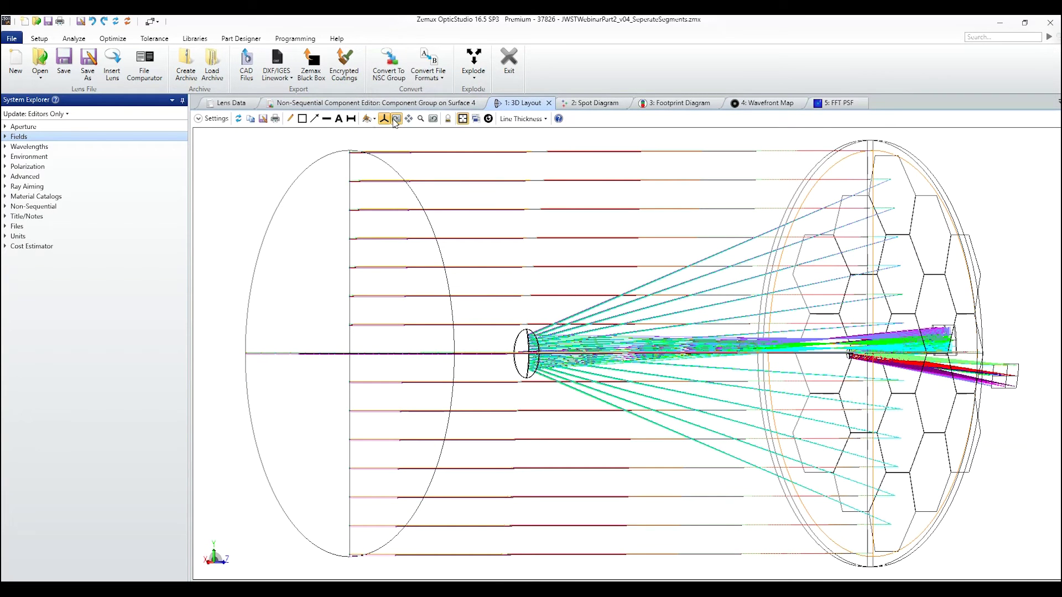
click(370, 119)
click(375, 156)
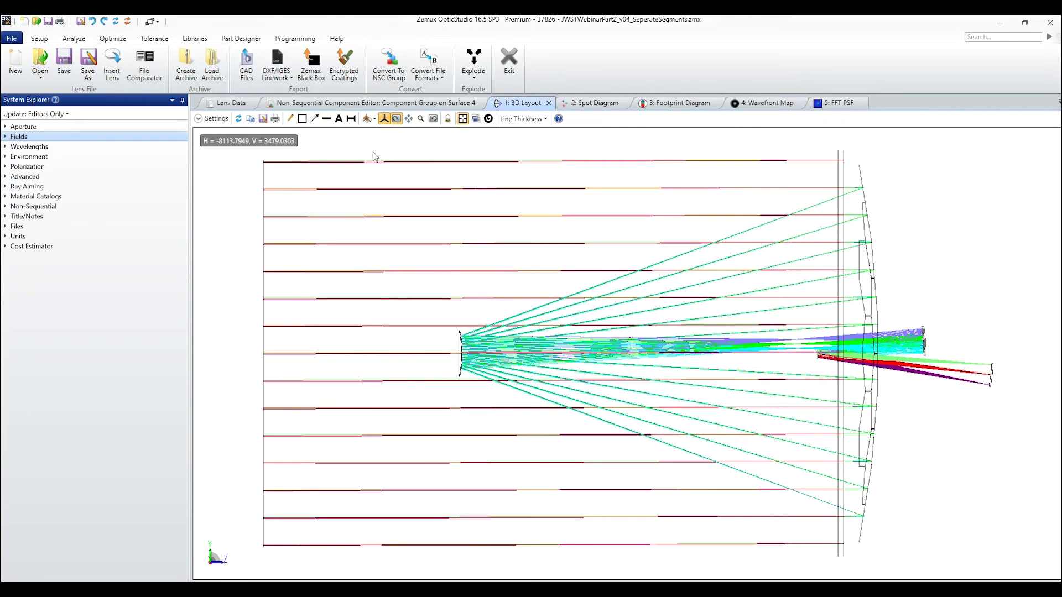
- Change the single primary object's user defined aperture file to Hex10.uda
click(380, 105)
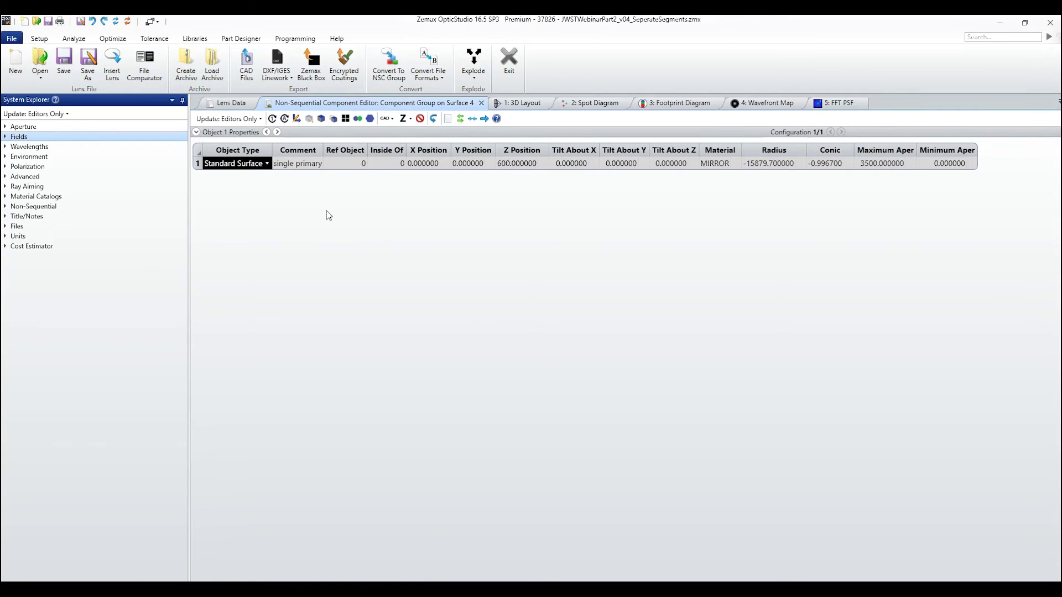
click(197, 132)
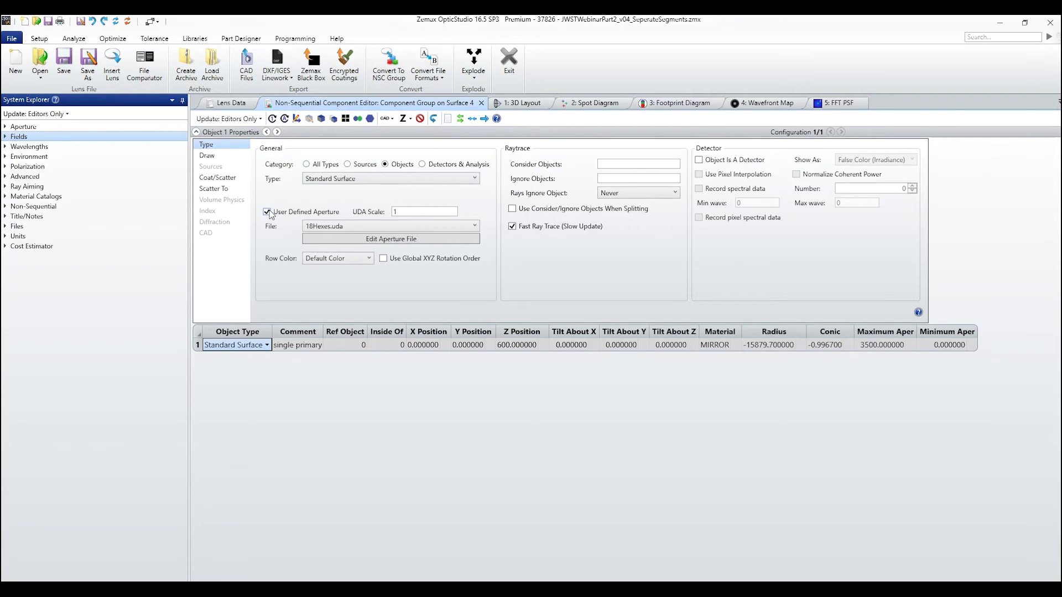
click(349, 225)
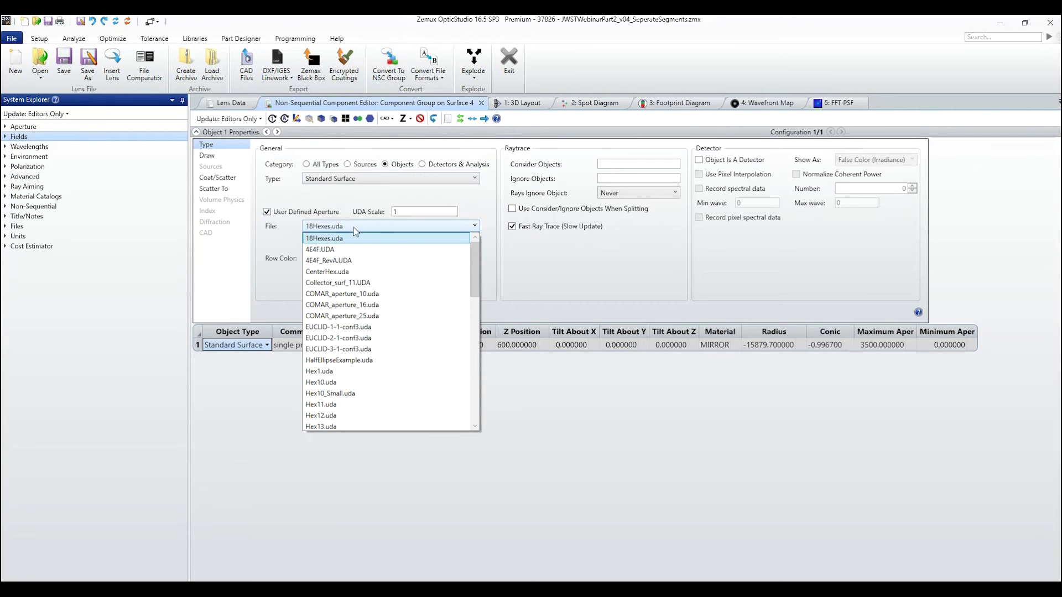
drag(473, 272, 471, 307)
click(334, 271)
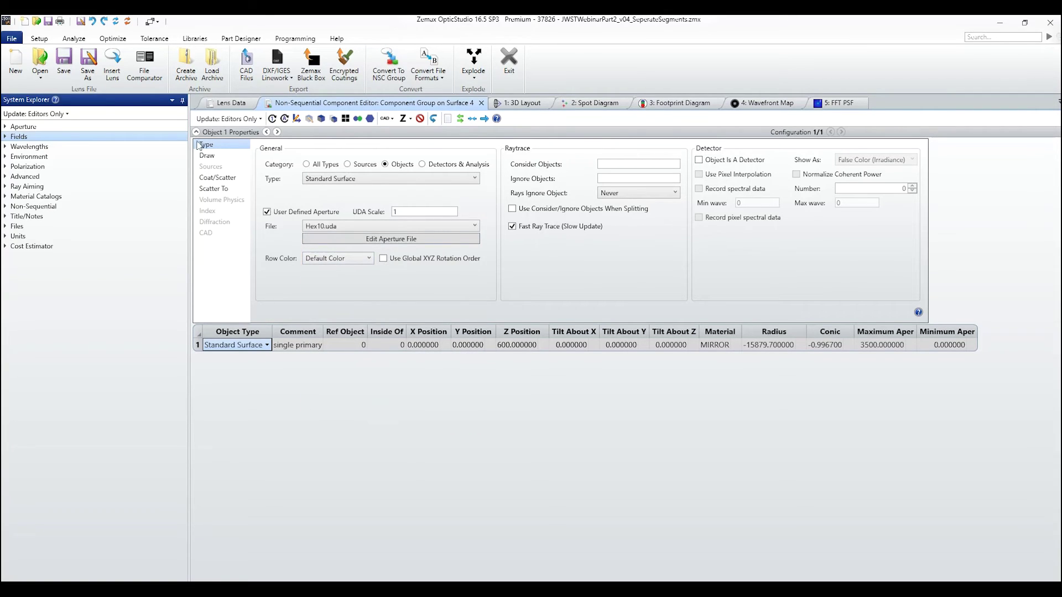
click(196, 133)
- Refresh the 3D layout and rotate it to inspect the primary mirror reduced to one hexagonal segment
click(526, 105)
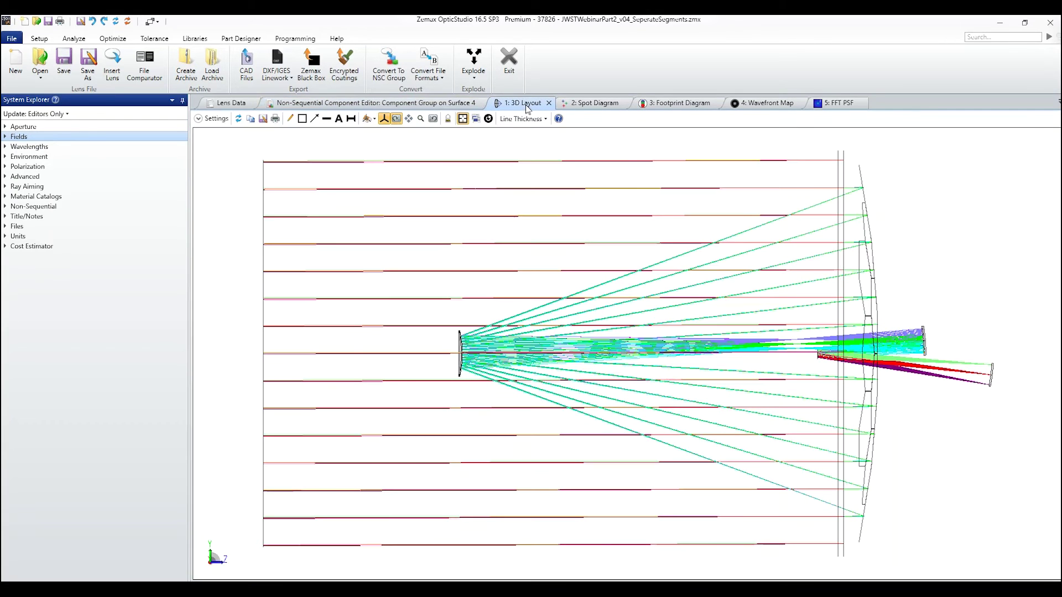
click(238, 119)
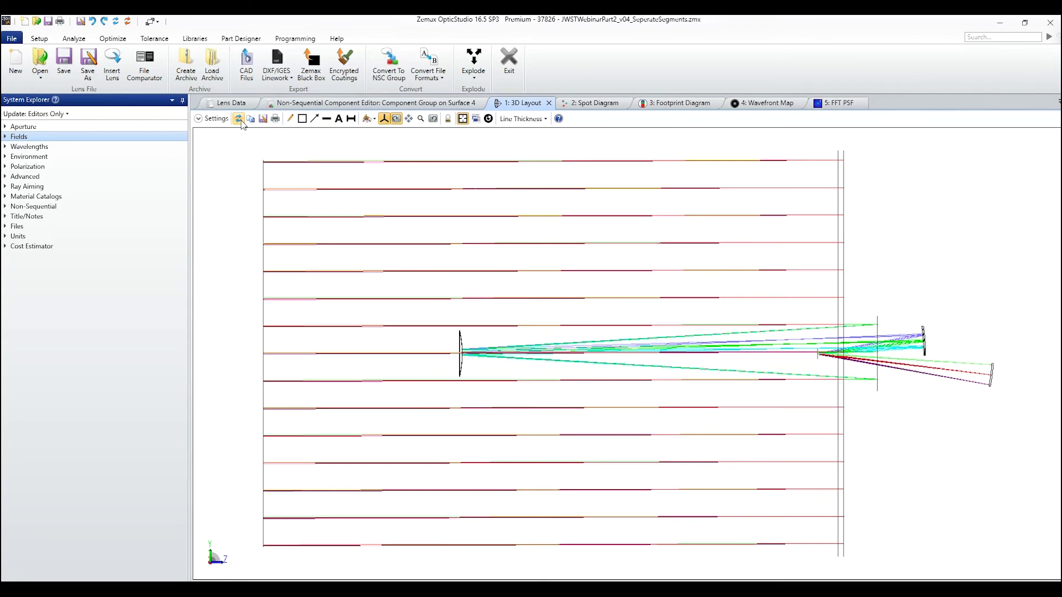
drag(712, 225, 930, 221)
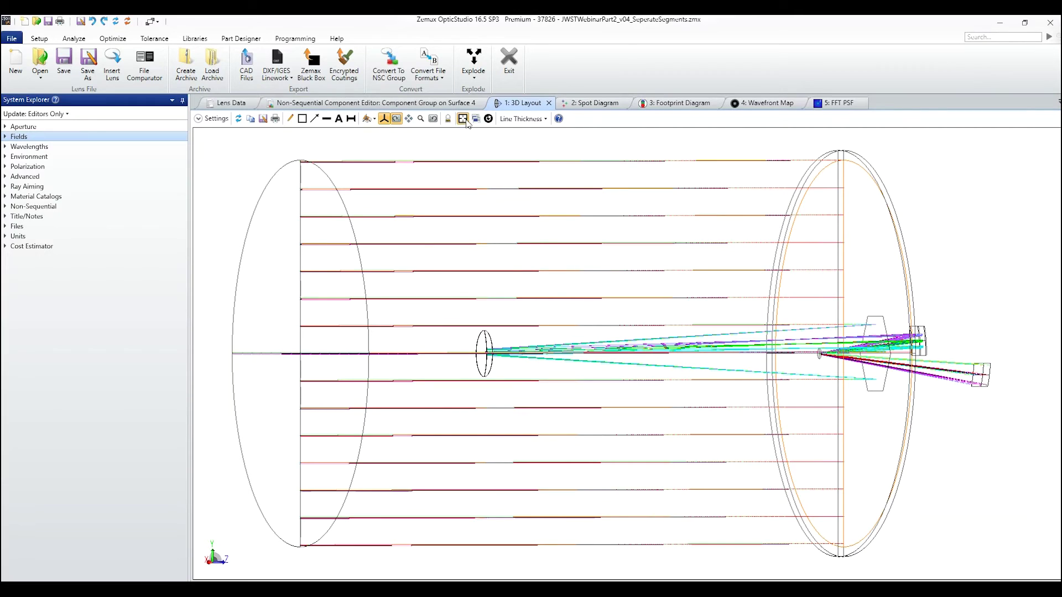
- Copy the single primary object in the Non-Sequential Component Editor and insert an empty object after it
click(448, 104)
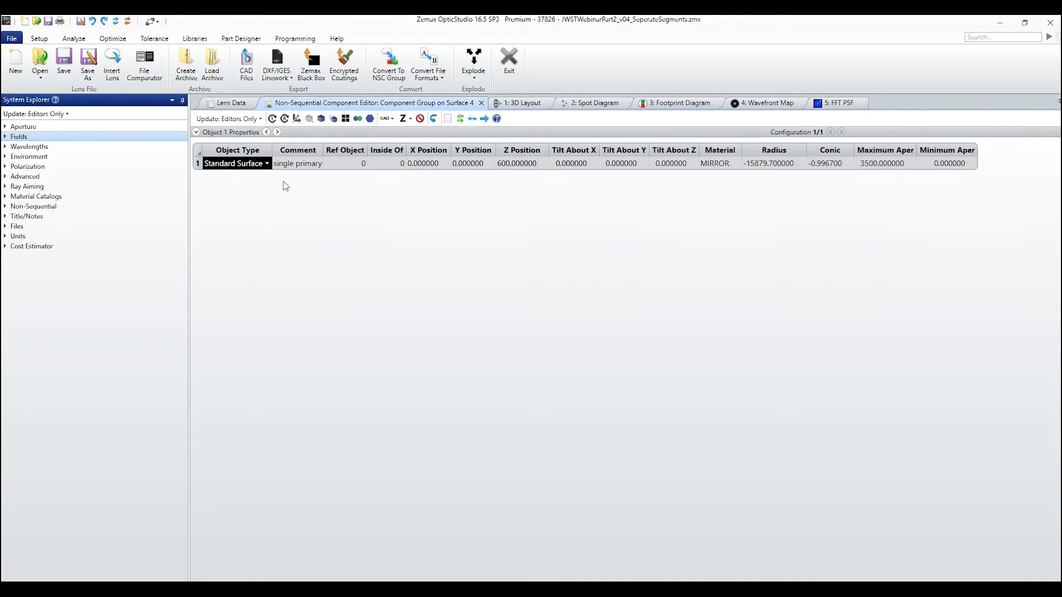
click(198, 165)
right_click(198, 165)
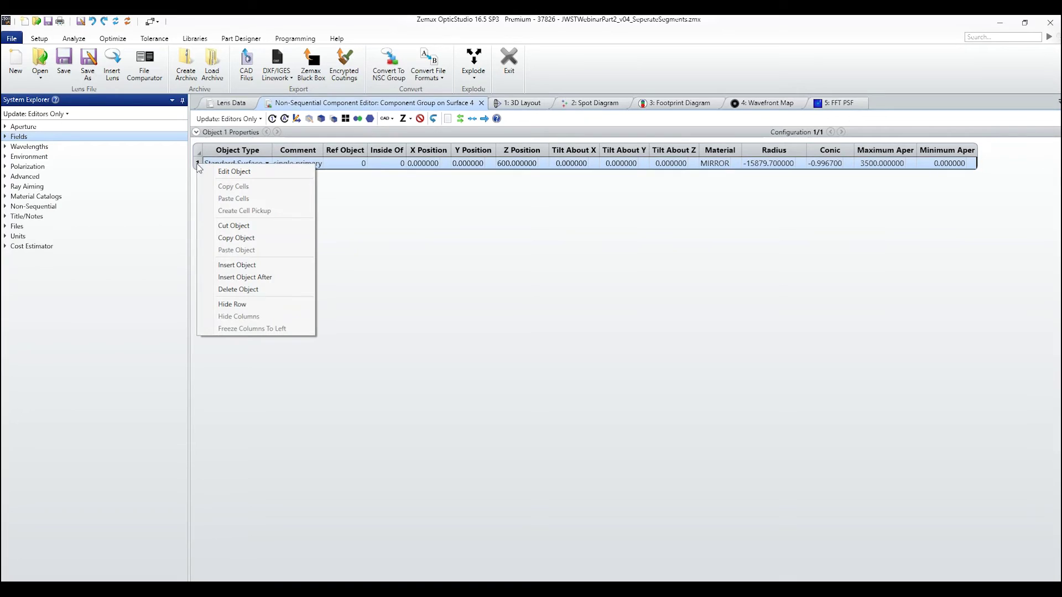
click(236, 239)
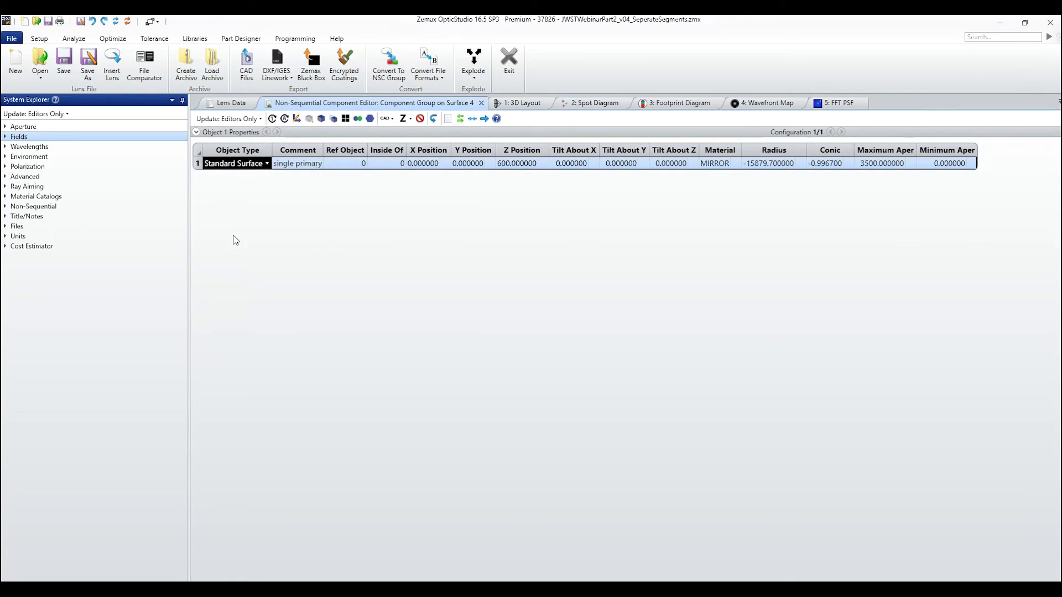
right_click(199, 166)
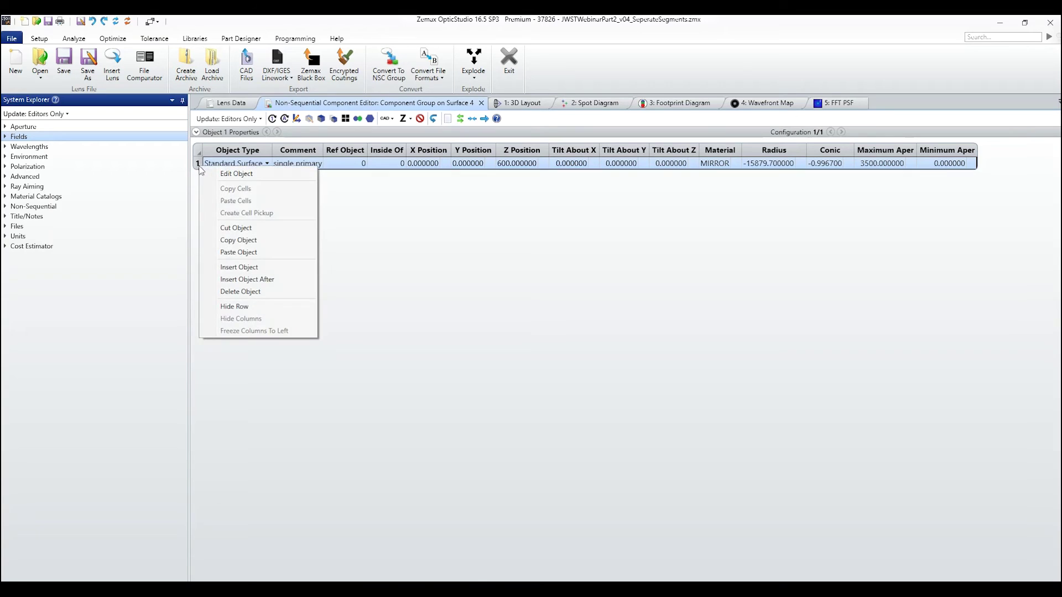
click(238, 281)
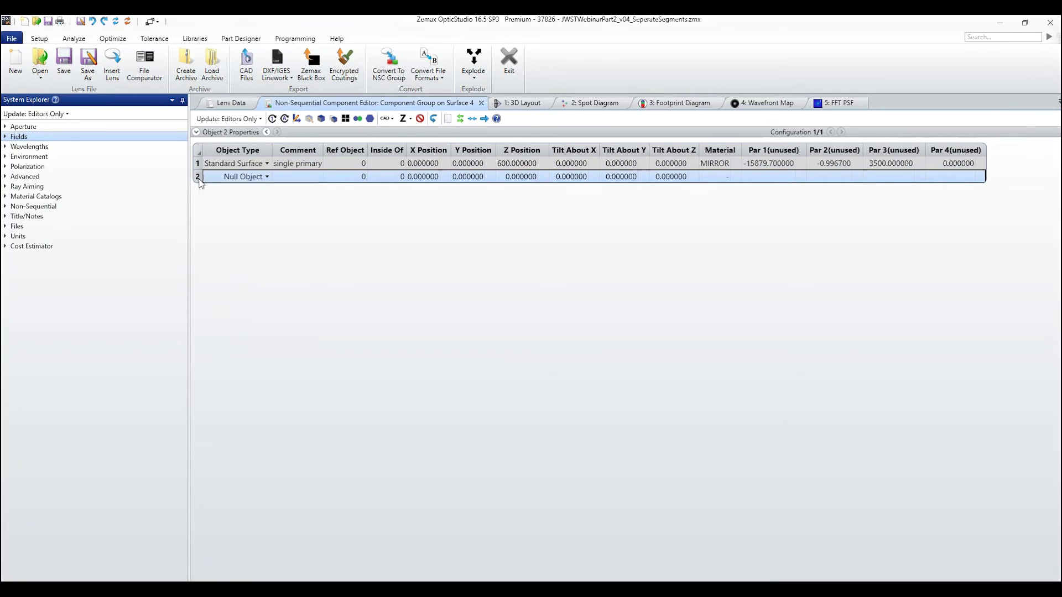
- Paste the copied single primary object at rows 2 and 3, ahead of the null object
right_click(201, 183)
click(239, 267)
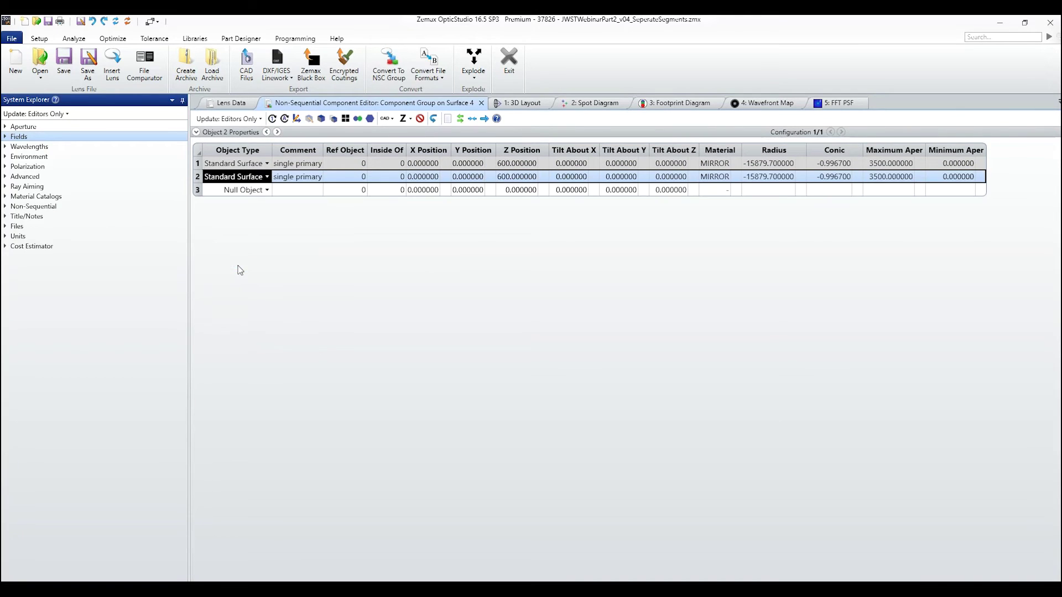
right_click(201, 190)
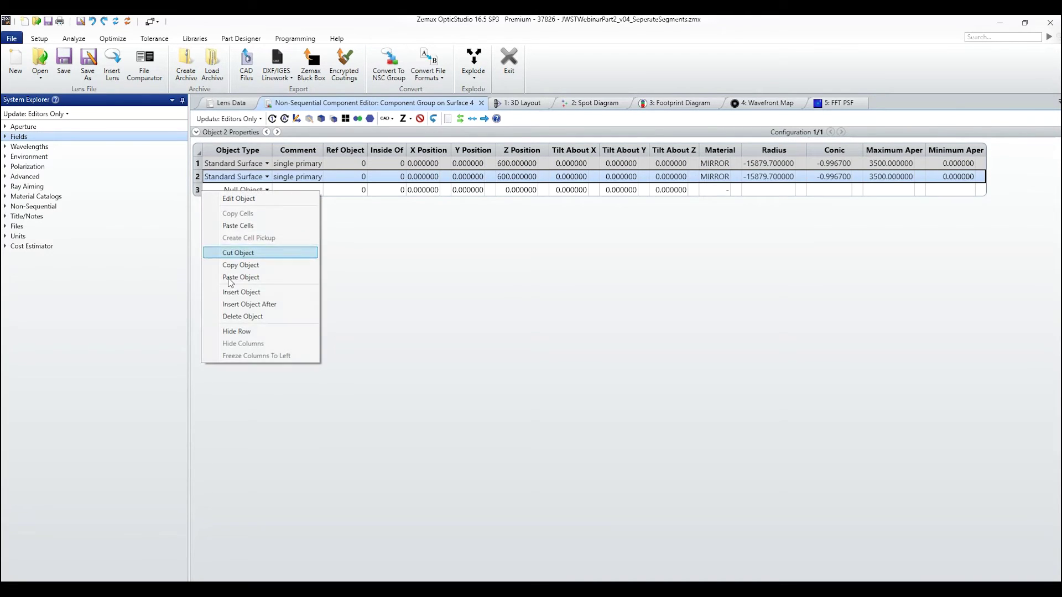
click(240, 277)
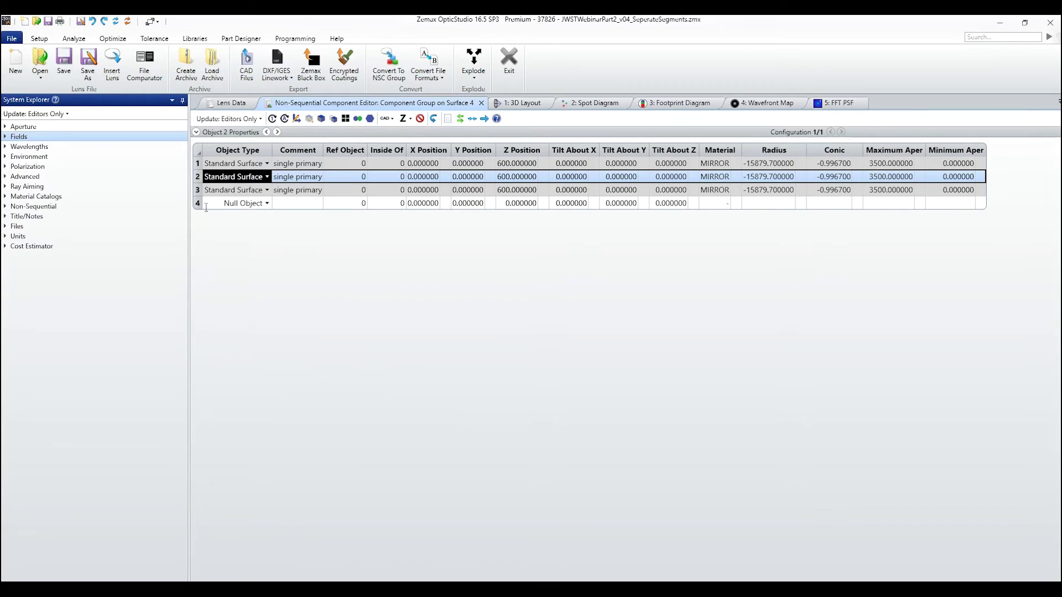
- Copy objects 1 to 3 together and paste them at row 4
click(197, 164)
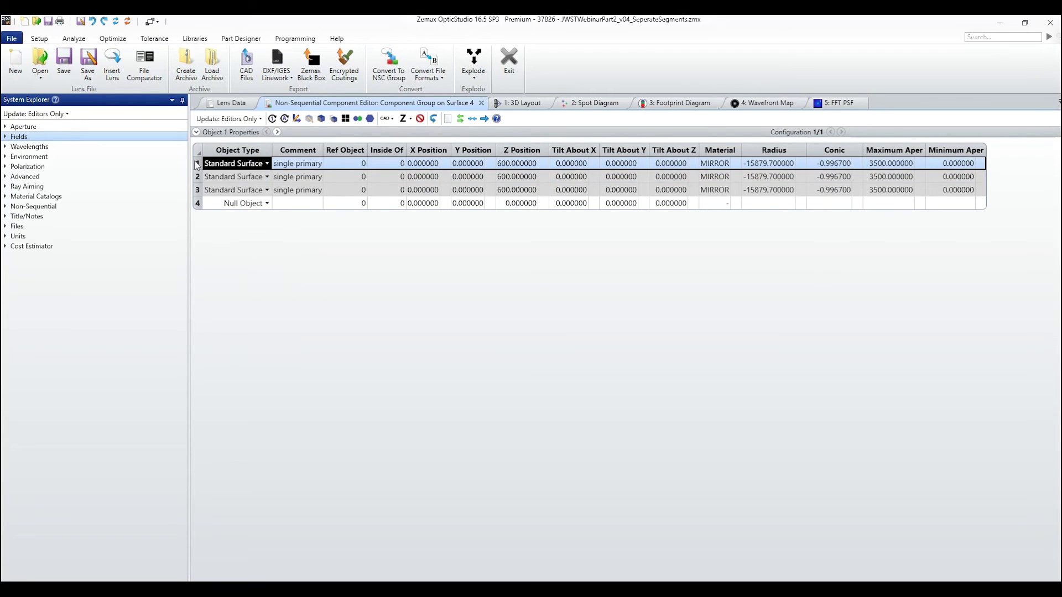
shift+click(201, 192)
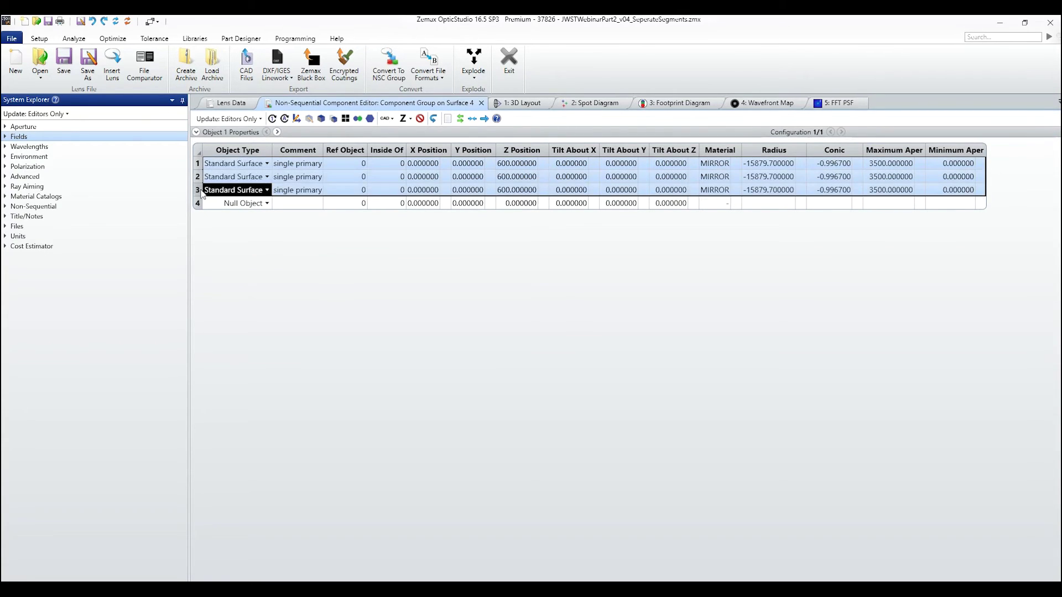
right_click(200, 193)
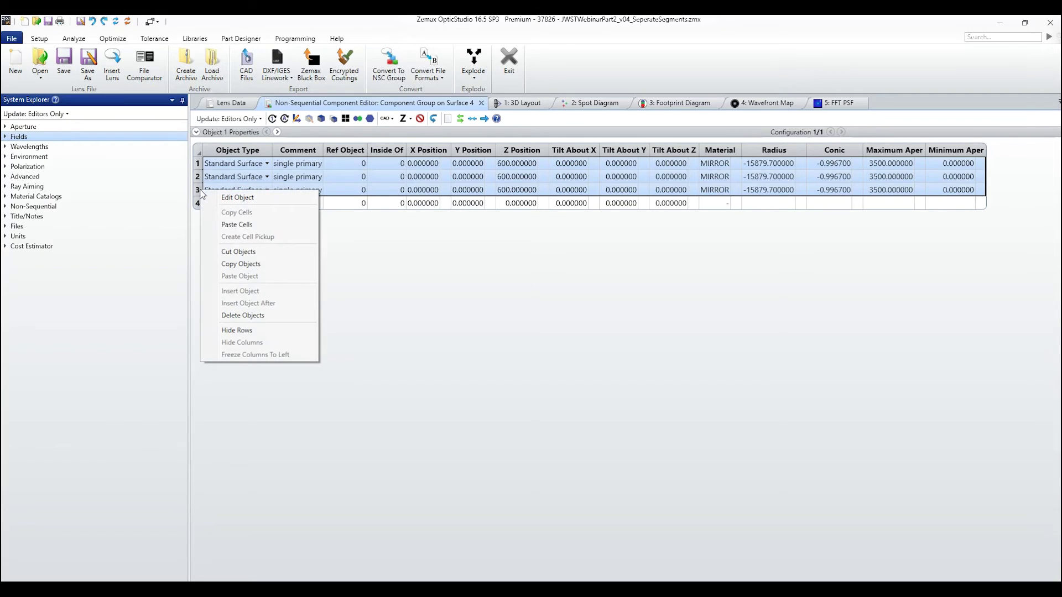
click(236, 264)
click(199, 205)
right_click(199, 206)
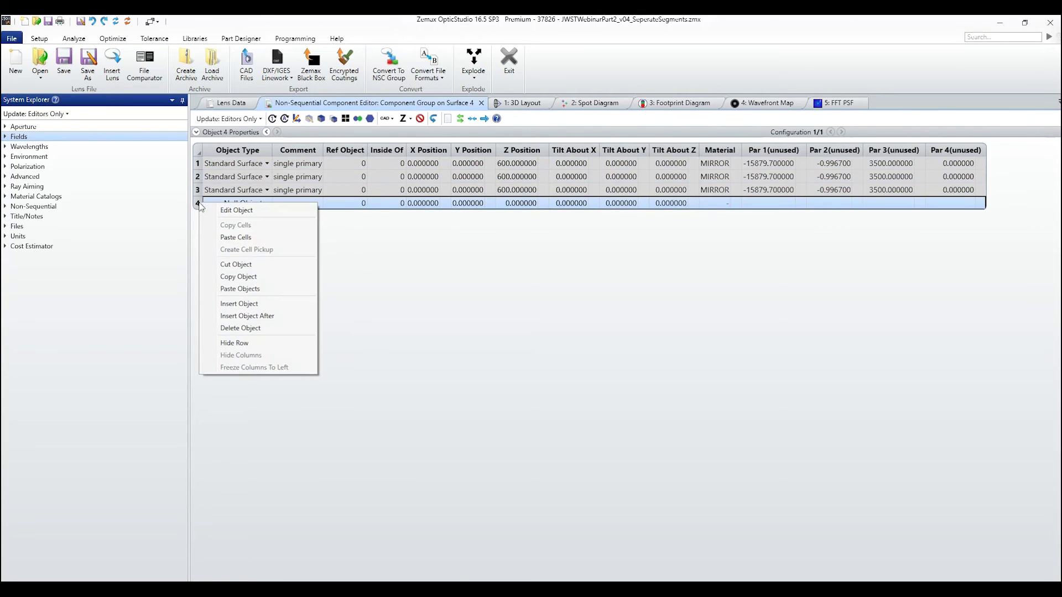
click(220, 289)
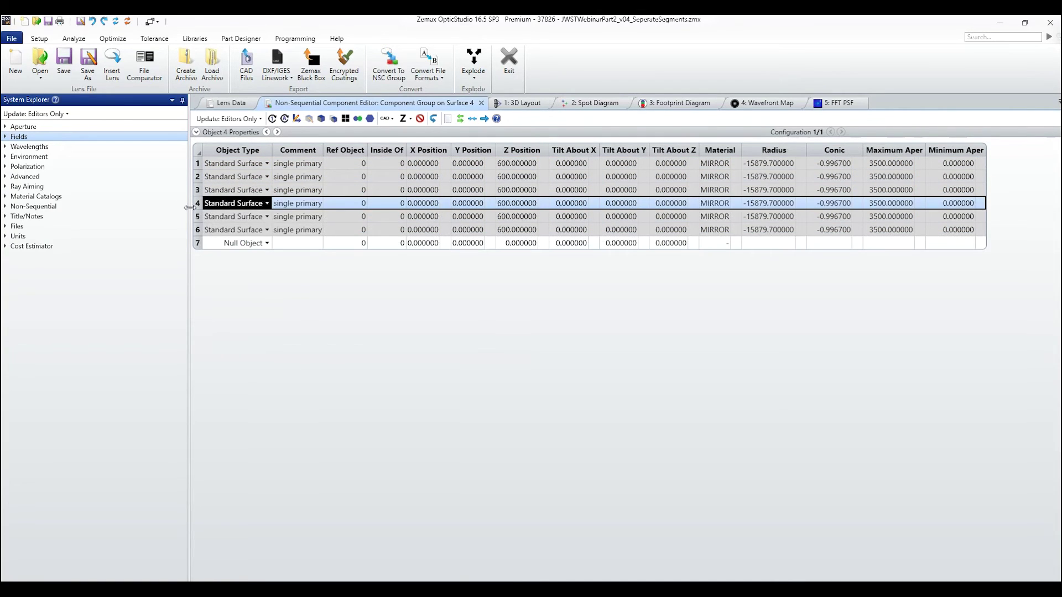
- Paste the three copied objects at row 7 and again at row 10
click(199, 243)
right_click(200, 244)
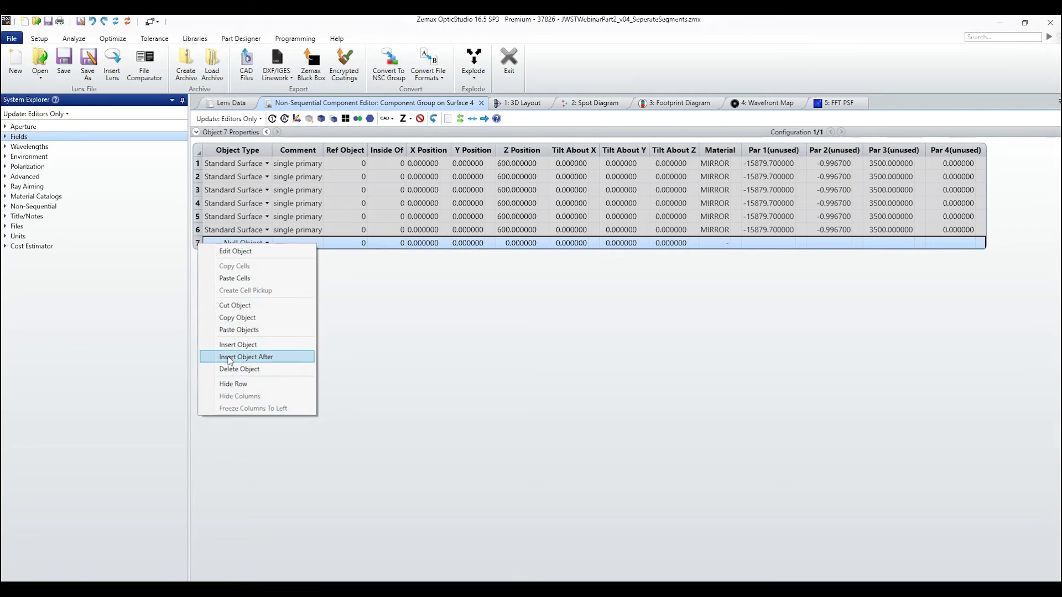
click(228, 330)
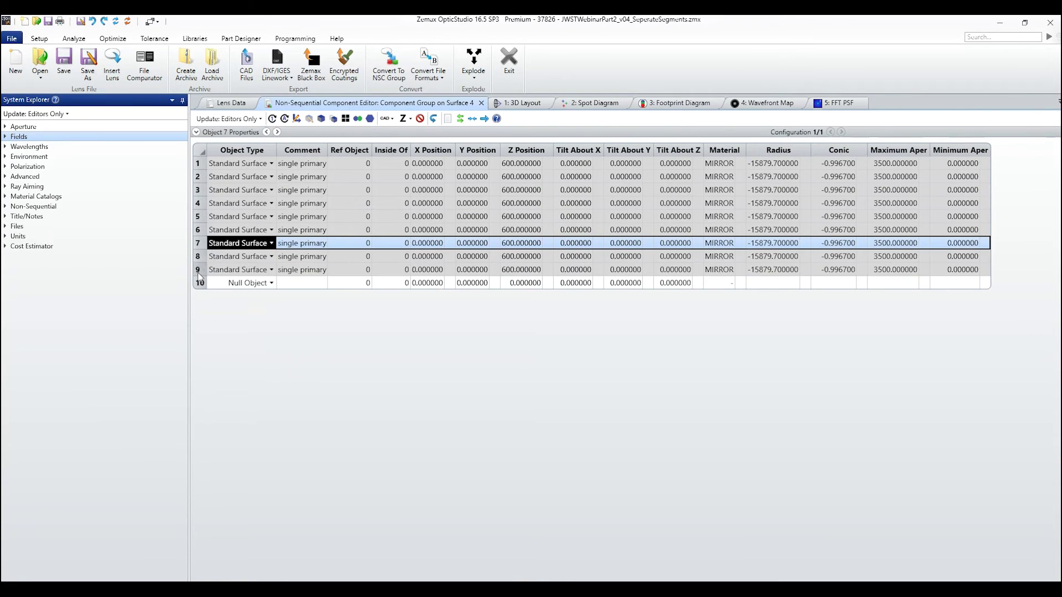
click(200, 282)
right_click(200, 282)
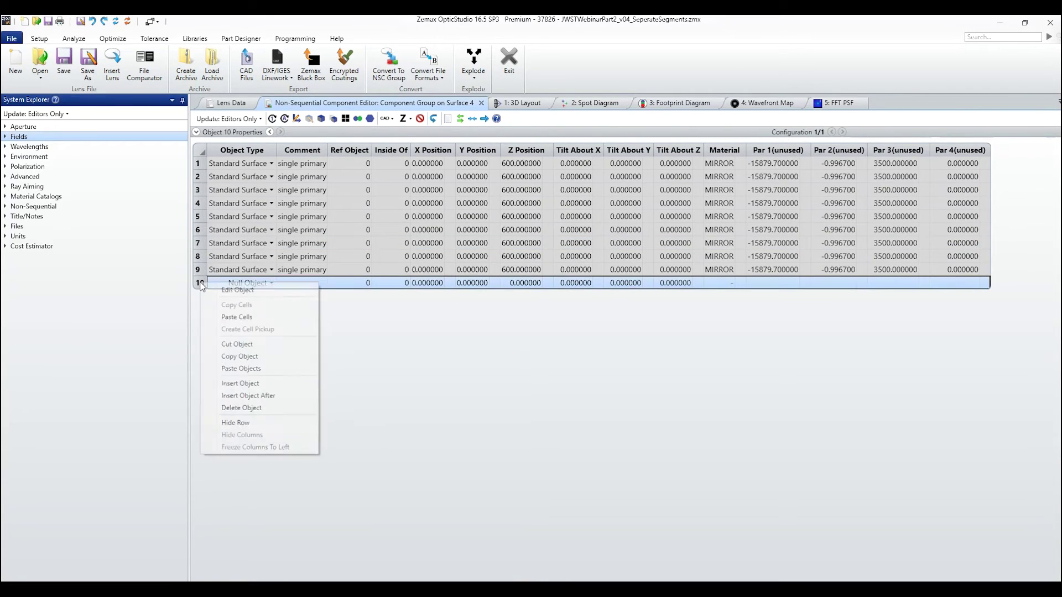
click(246, 370)
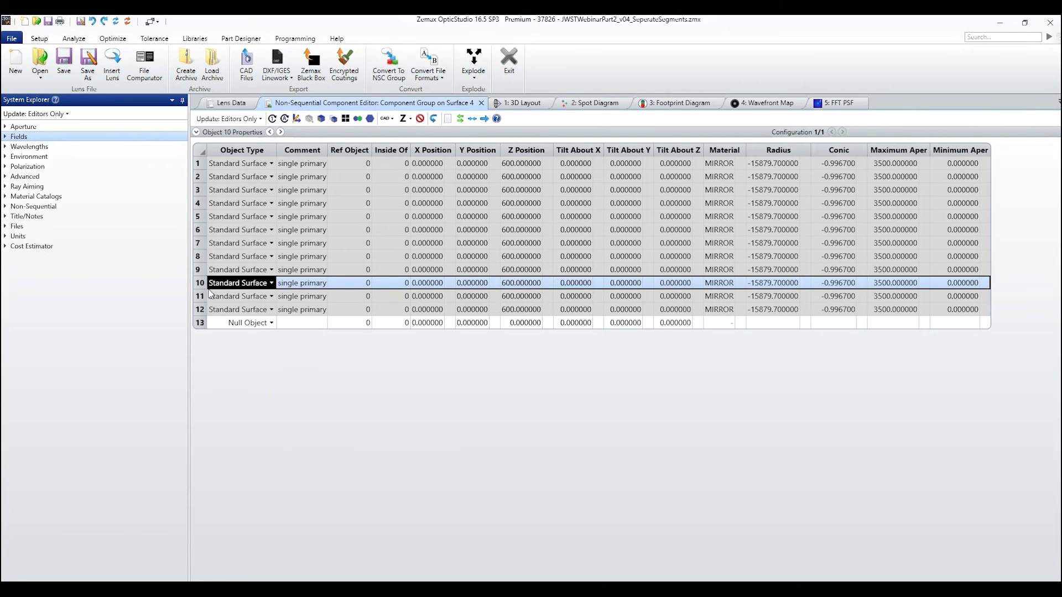
- Paste the three copied objects at row 13 and again at row 15
click(202, 323)
right_click(202, 323)
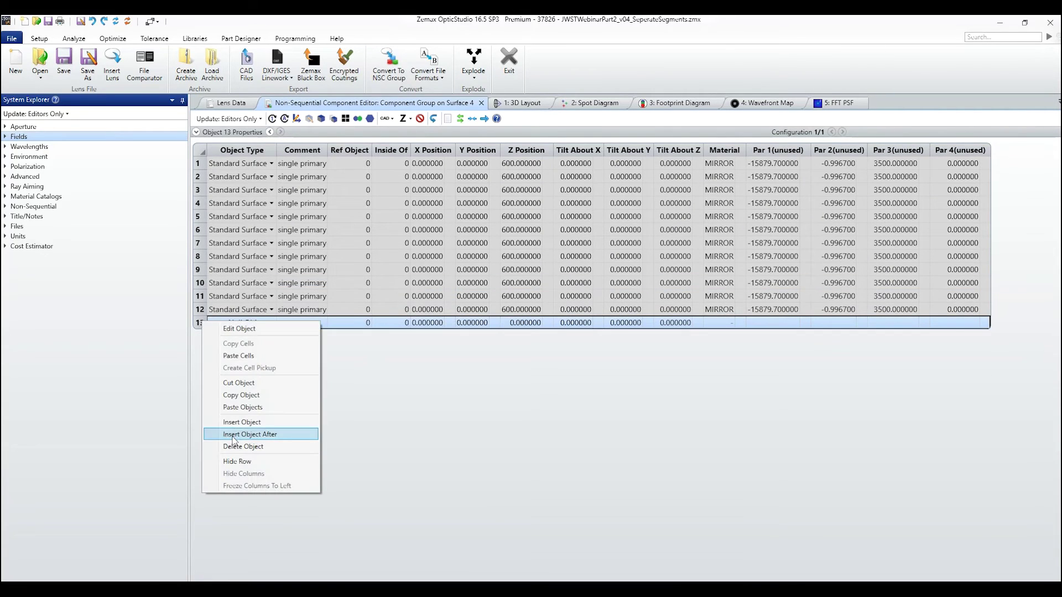
key(Return)
click(201, 350)
right_click(202, 353)
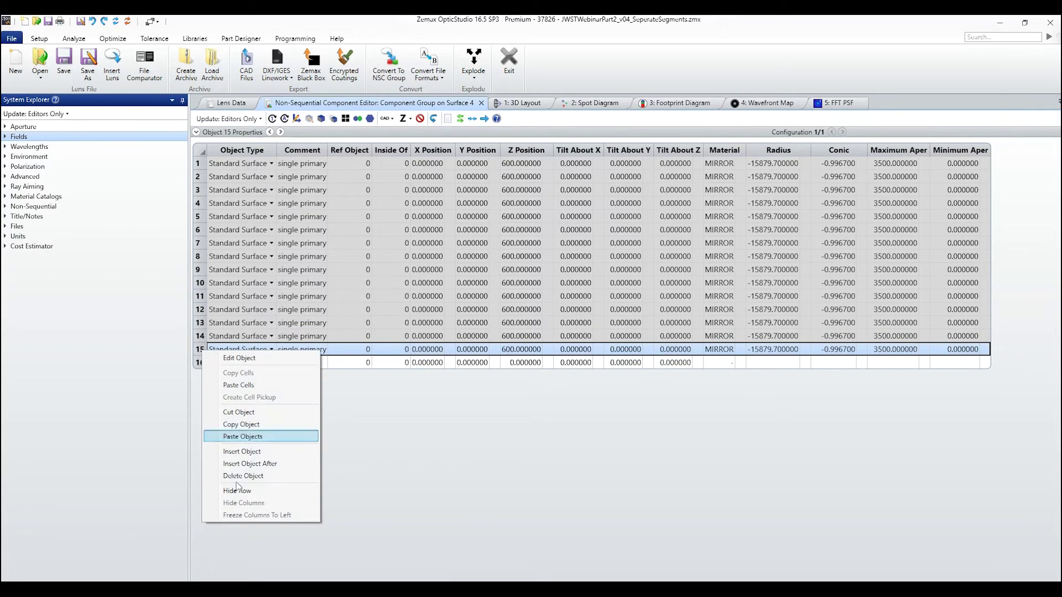
click(237, 437)
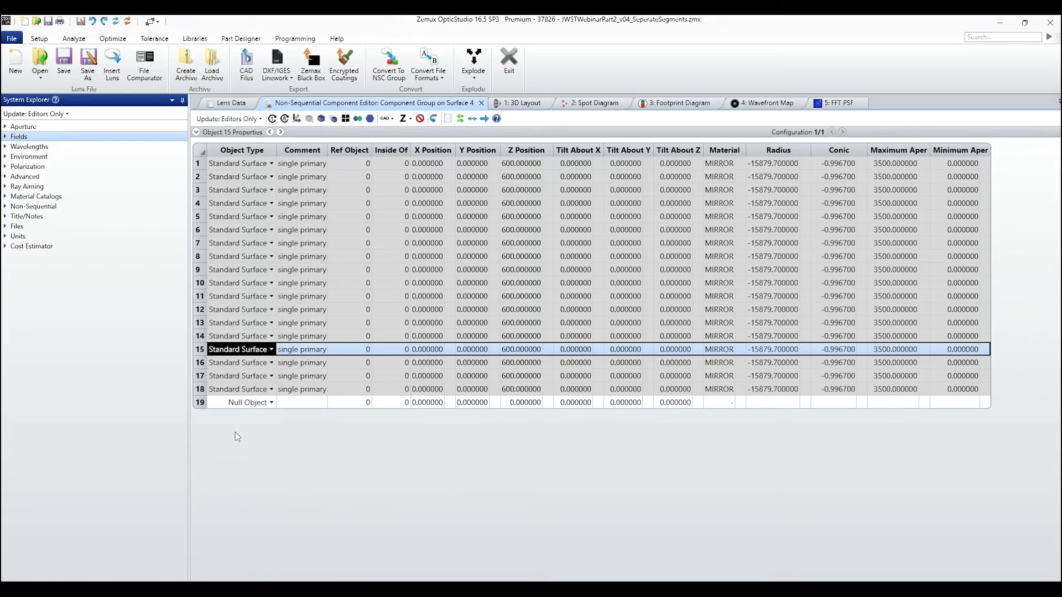
- Paste the three copied objects once more at the null object in row 19
click(201, 403)
right_click(201, 403)
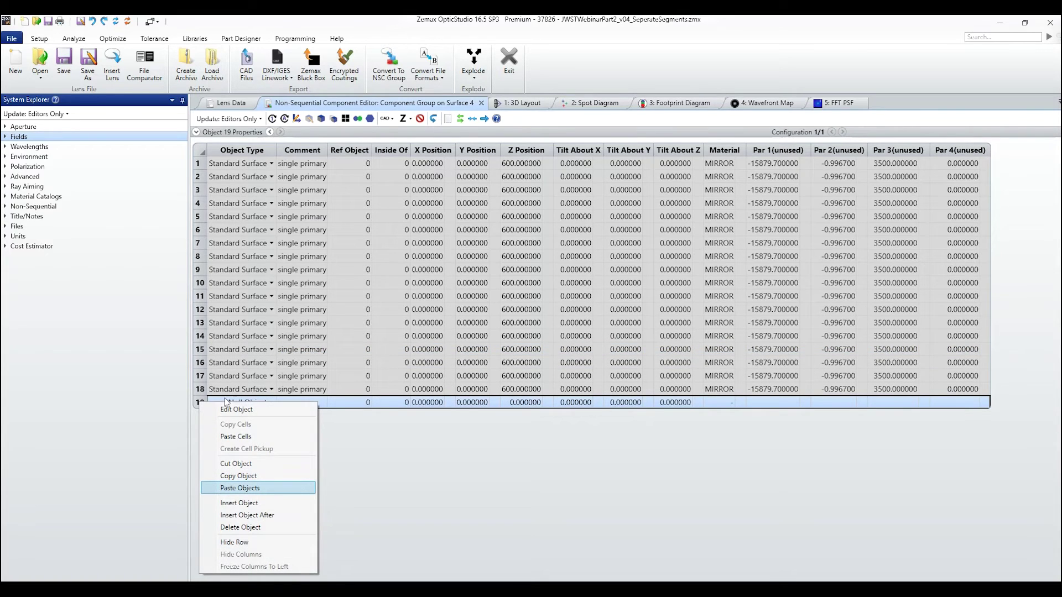
key(Return)
- Delete the surplus objects in rows 20 to 22 so the list ends at object 19
click(243, 417)
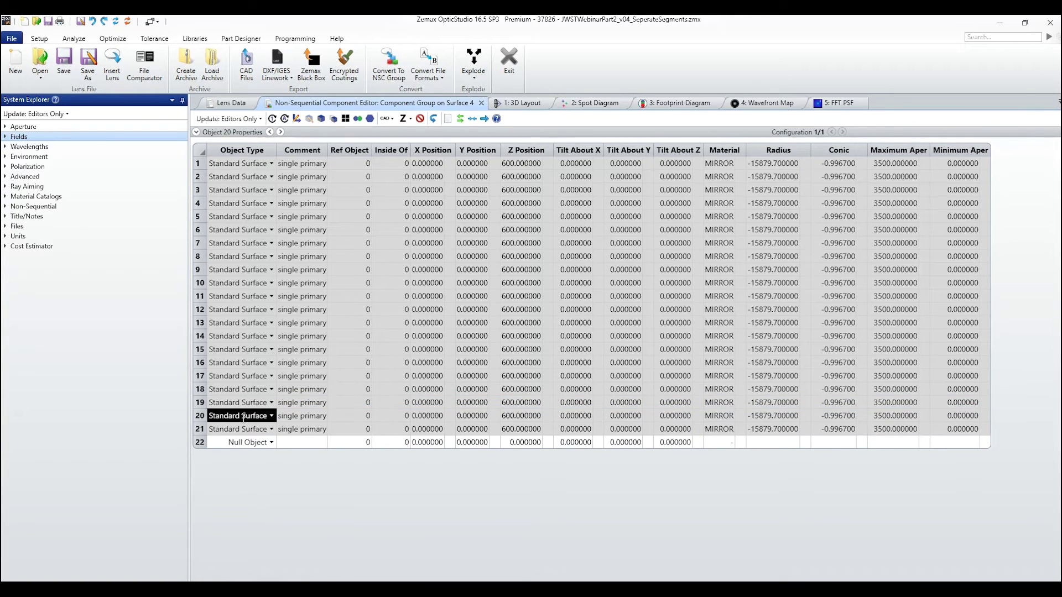
key(Delete)
key(Delete)
key(Delete)
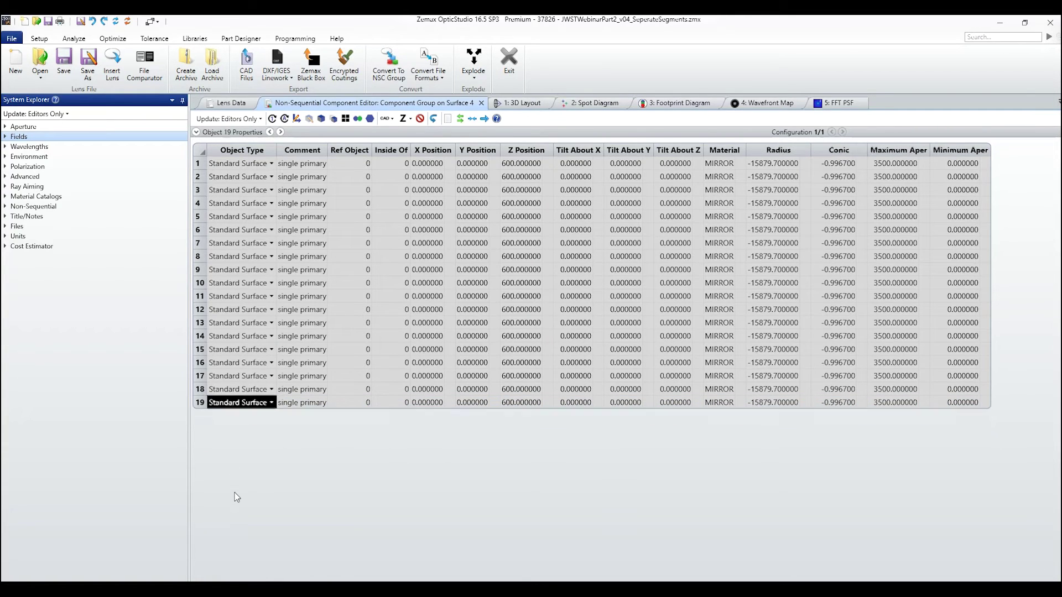
- Set the comments of objects 1 to 4 to hex 1, hex 2, hex 3 and hex 4
click(302, 163)
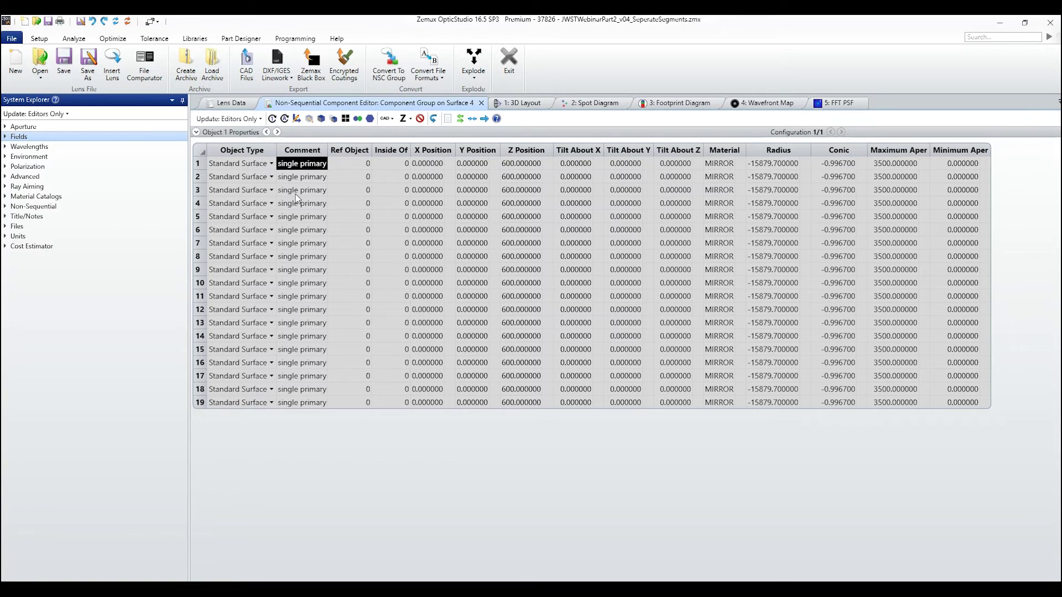
text(hex 1)
key(Down)
text(hex 2)
key(Down)
text(hex 3)
key(Down)
text(he)
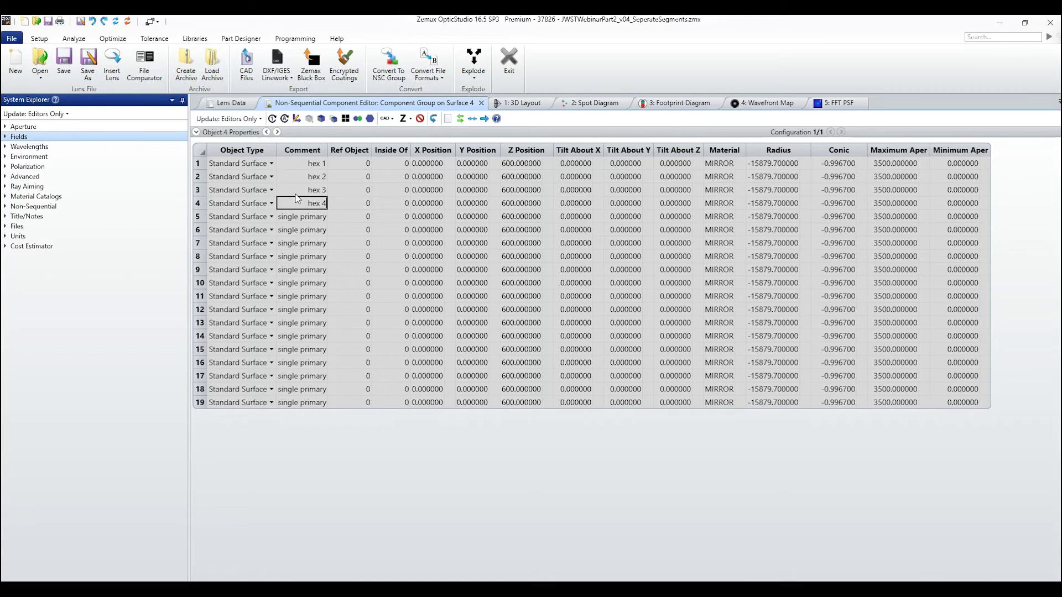
text(x 4)
key(Down)
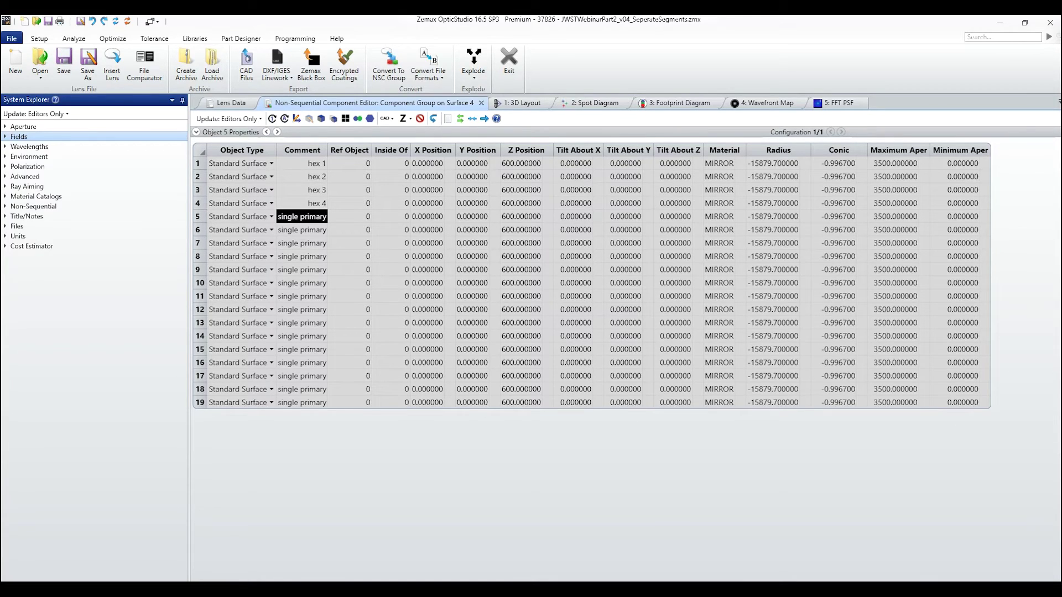
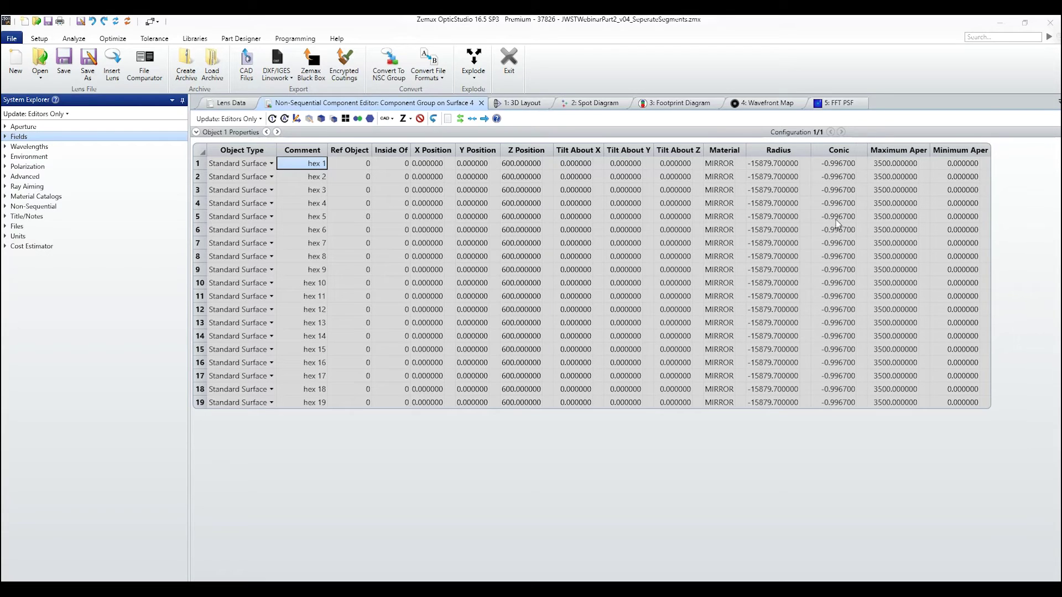
- Expand the properties of the hex 1 object and set its user defined aperture file to Hex1.uda
click(195, 132)
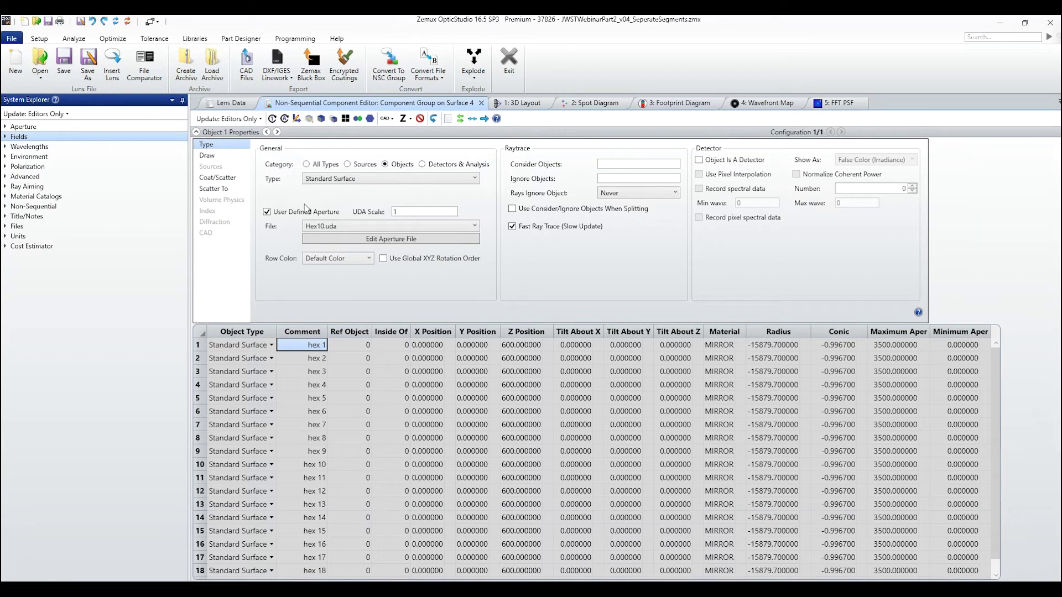
click(412, 228)
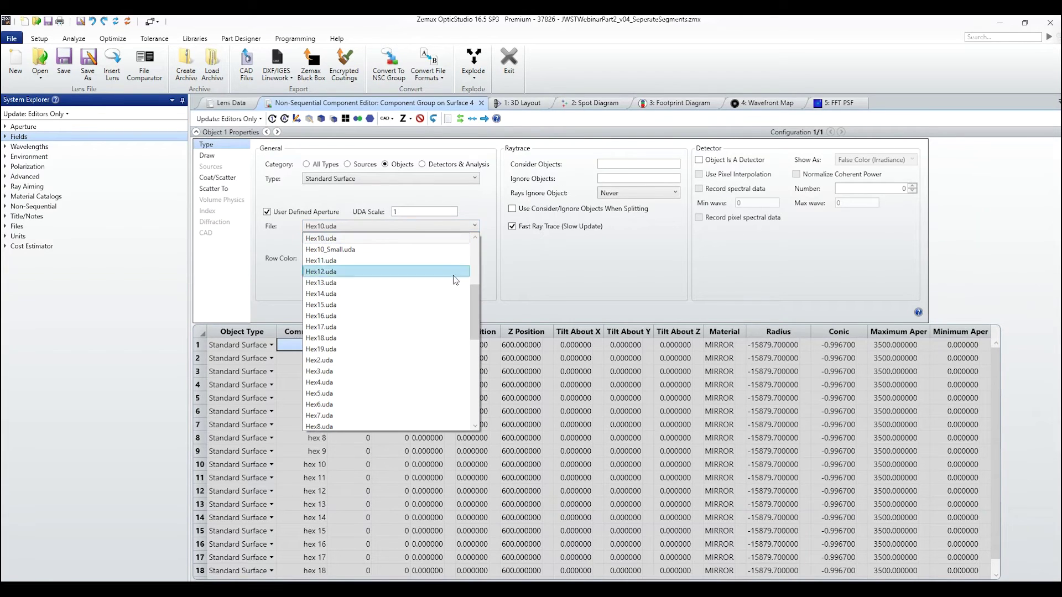
drag(475, 300, 471, 276)
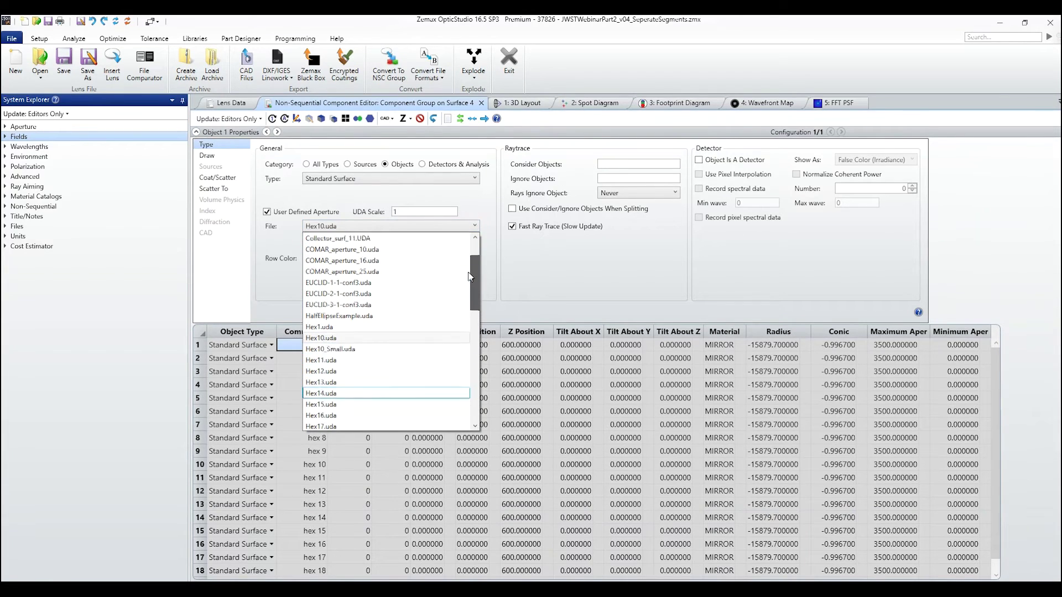
click(415, 327)
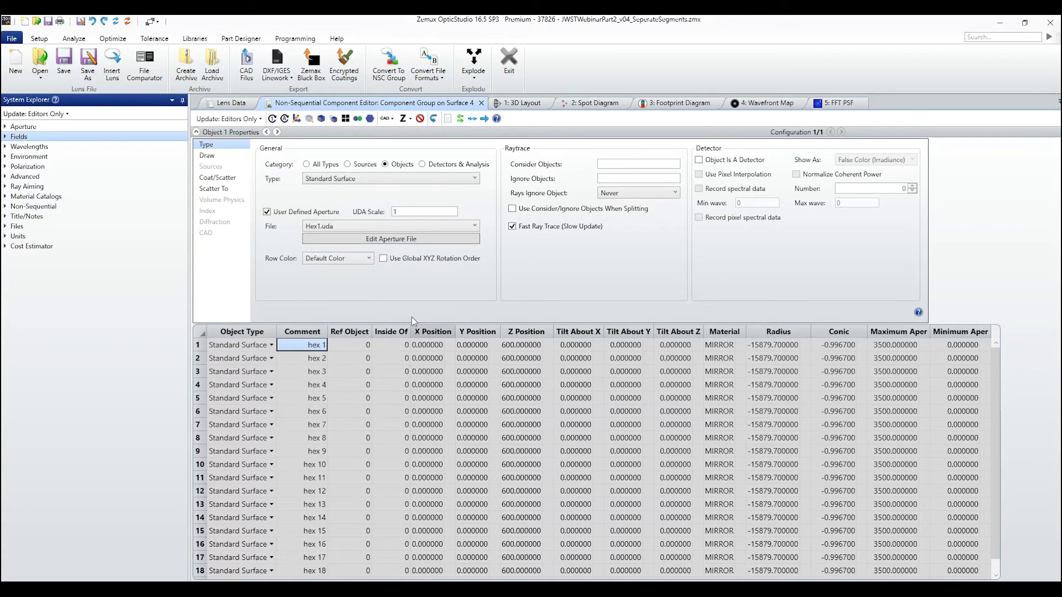
- Set the user defined aperture file of the hex 2 object to Hex2.uda
click(277, 131)
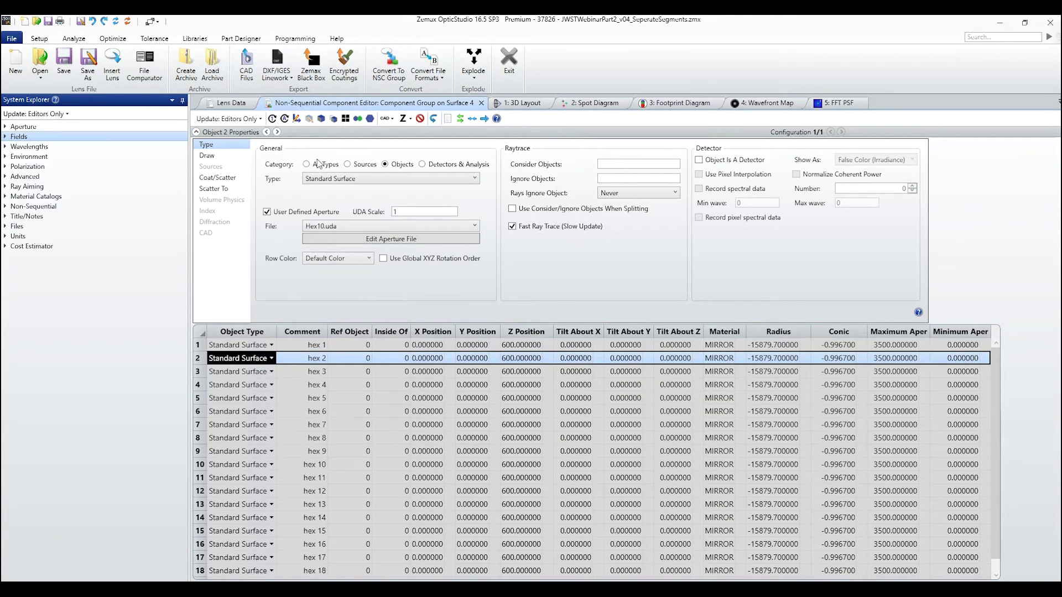
click(473, 226)
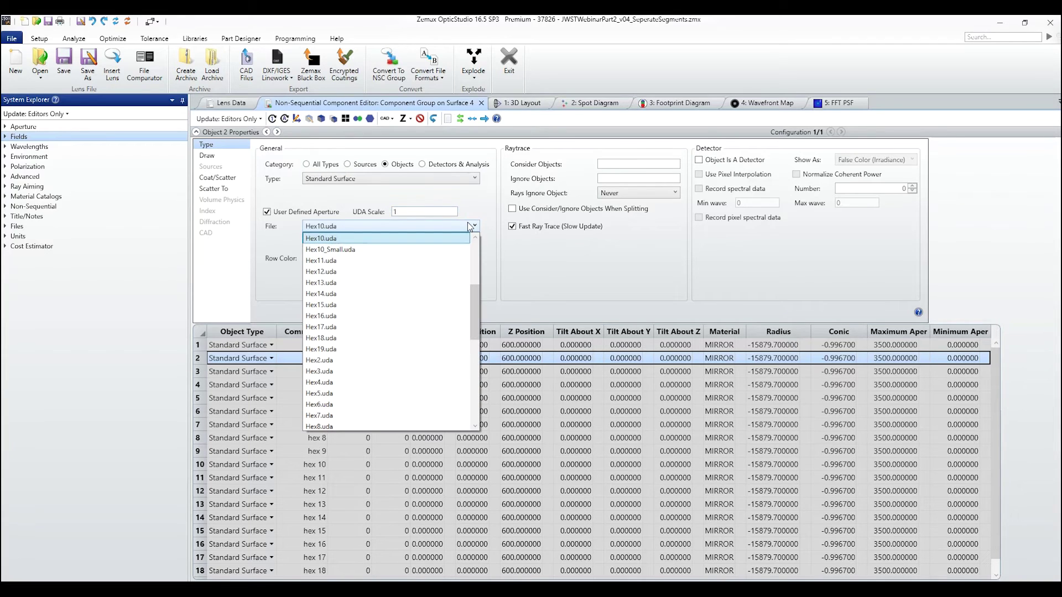
click(418, 359)
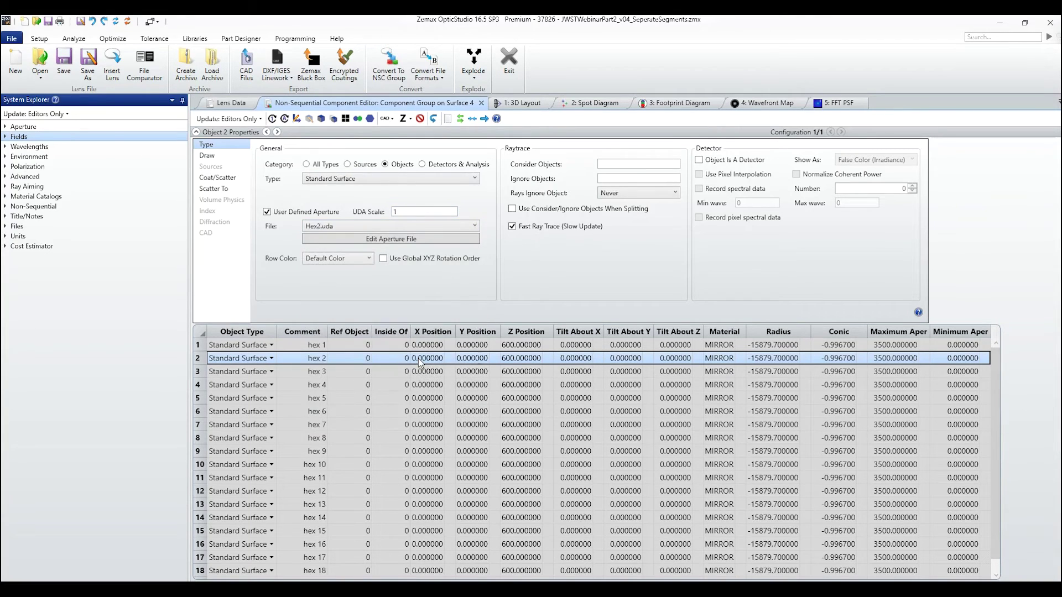
- Set the user defined aperture file of the hex 3 object to Hex3.uda and of hex 4 to Hex4.uda
click(276, 132)
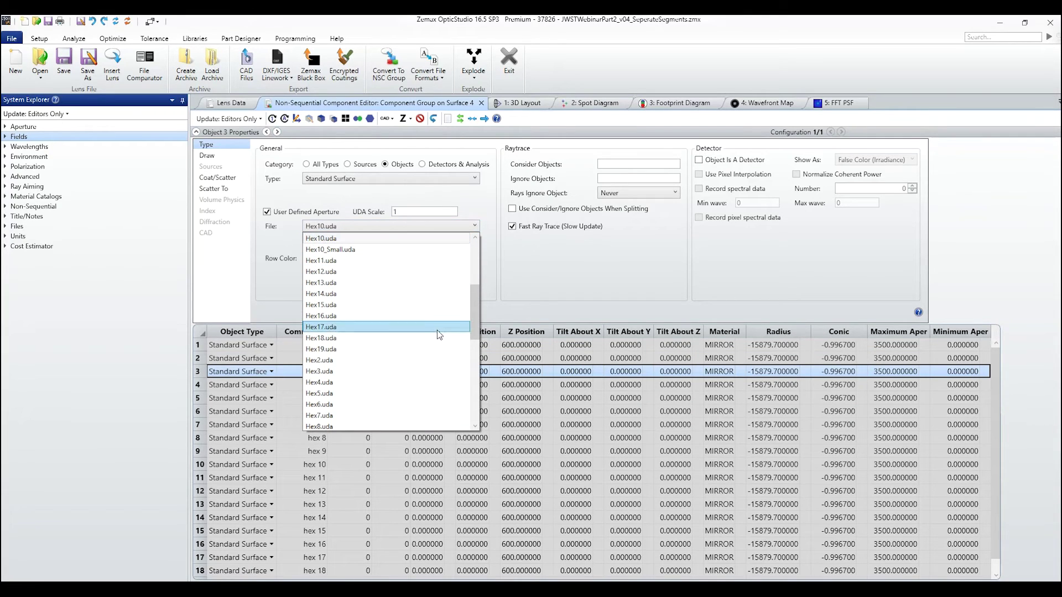
click(429, 371)
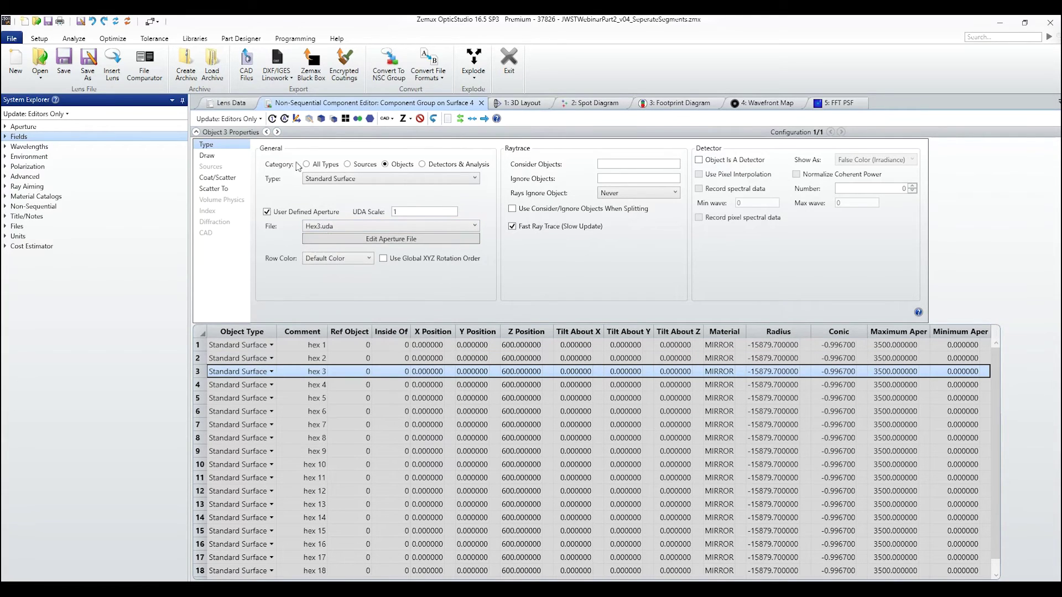
click(276, 132)
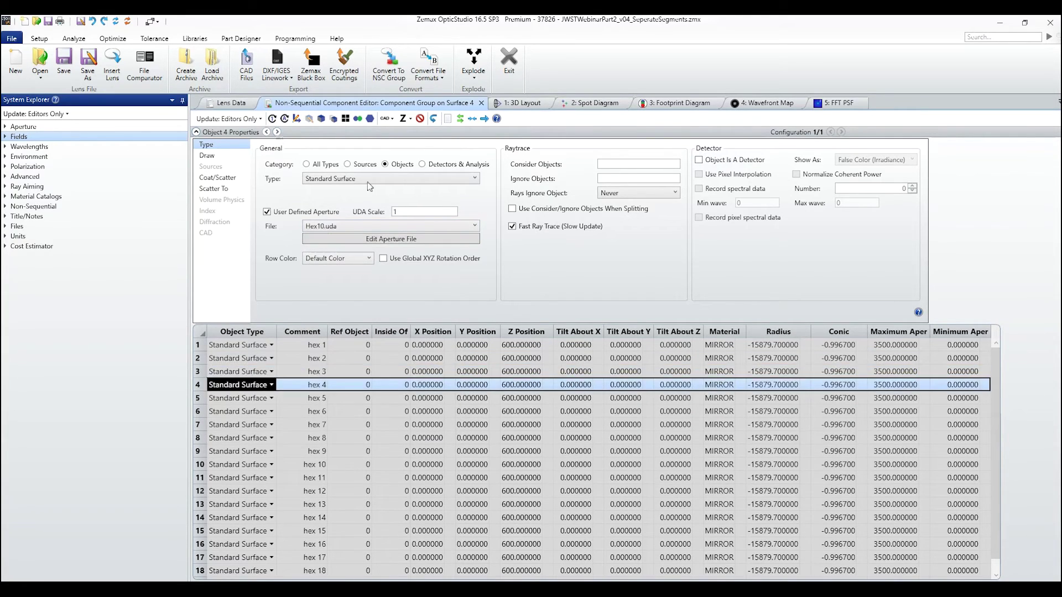
click(456, 225)
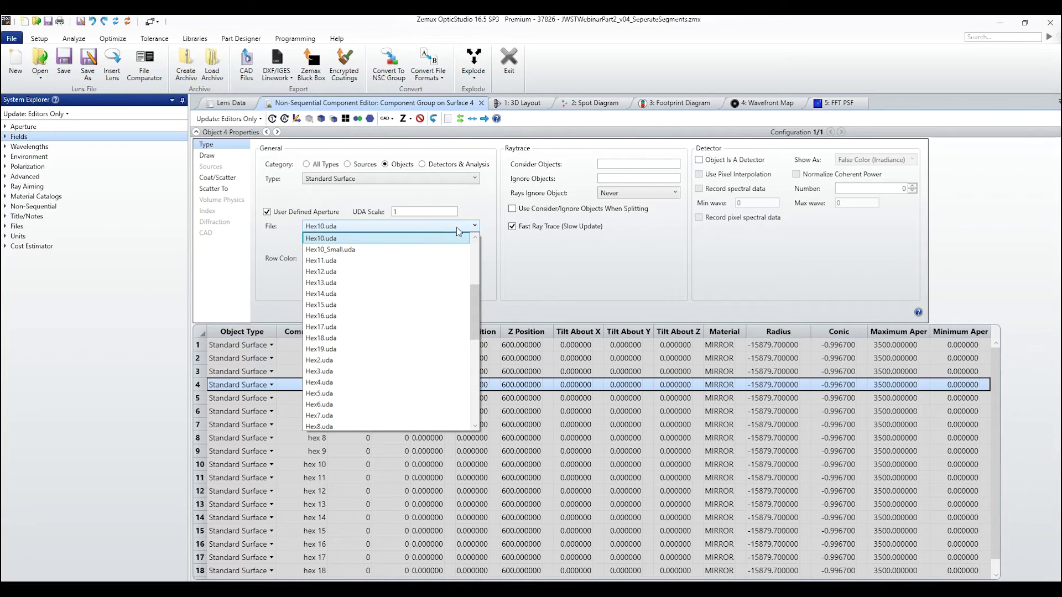
click(412, 382)
- Assign the aperture file Hex5.uda to the hex 5 object and Hex6.uda to the hex 6 object
click(277, 131)
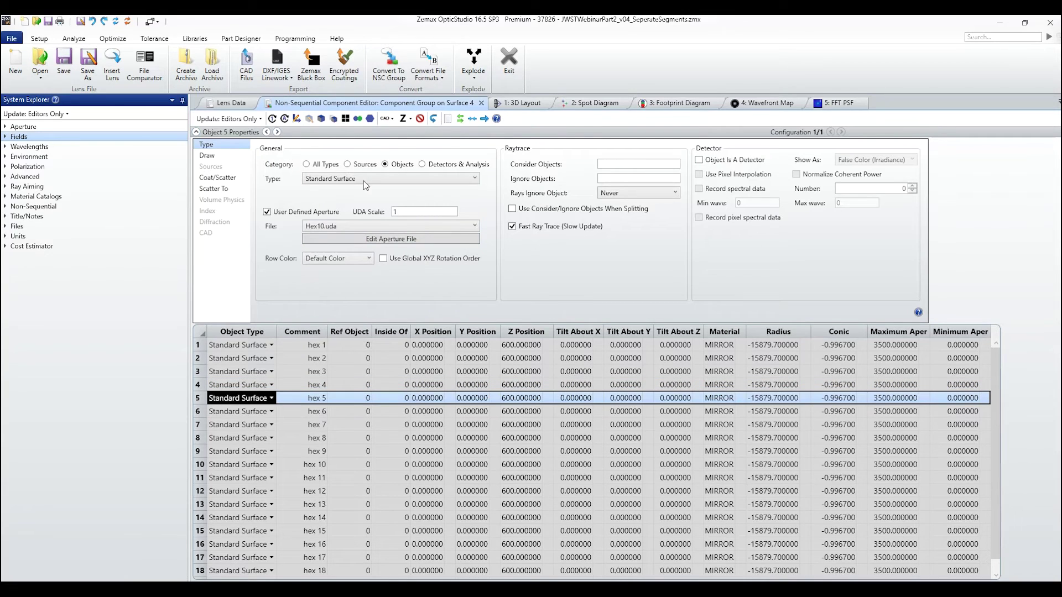
click(427, 224)
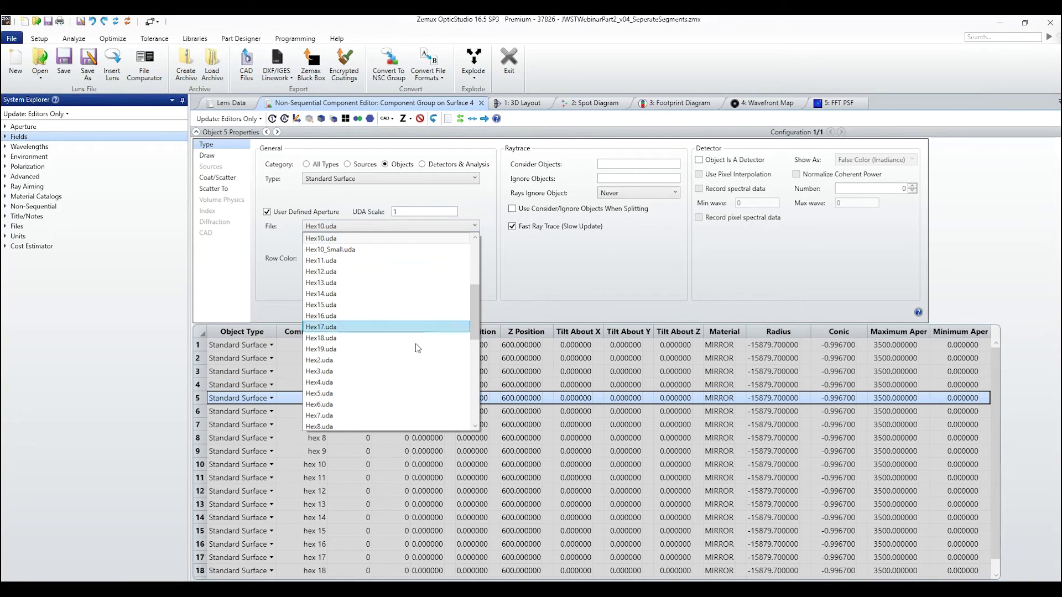
click(407, 390)
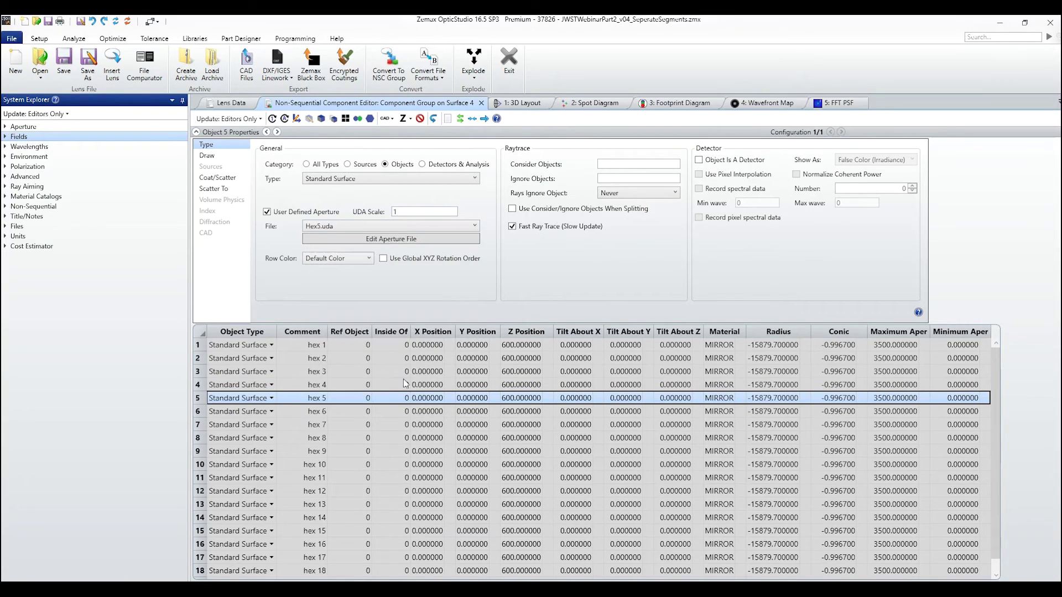
click(277, 132)
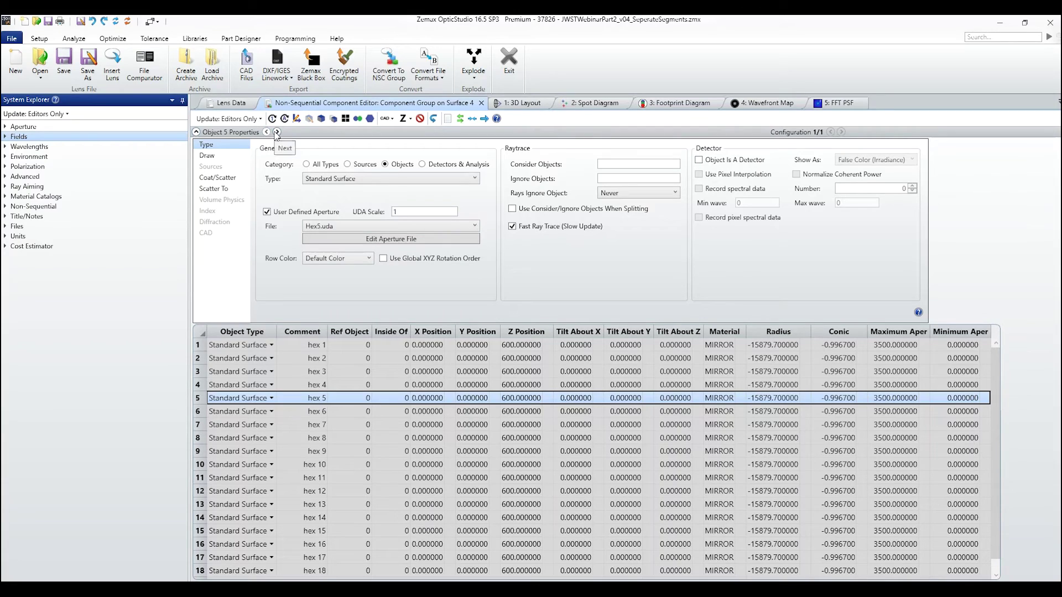
click(458, 228)
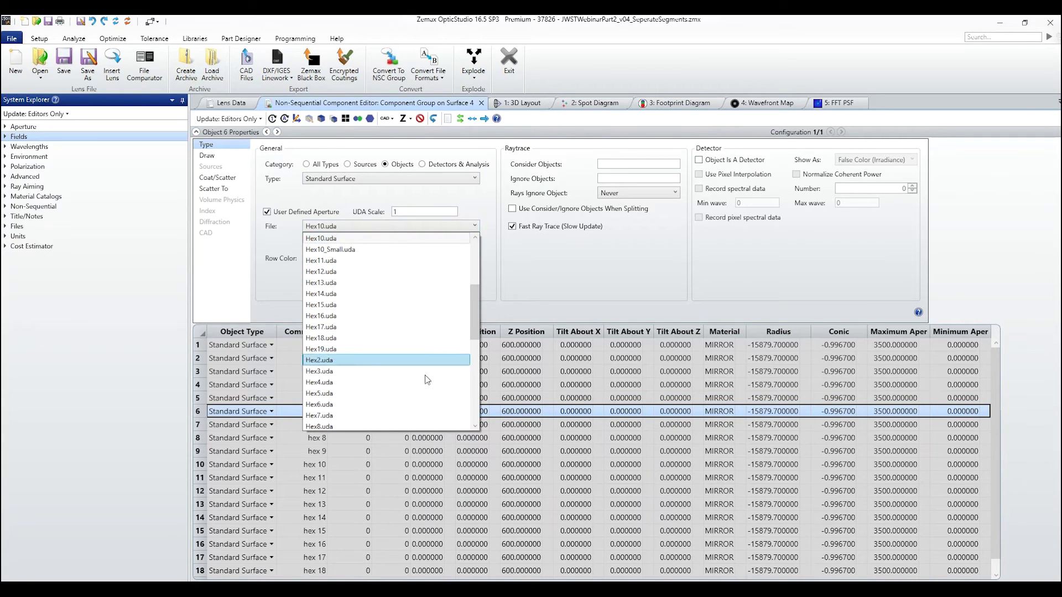
click(419, 405)
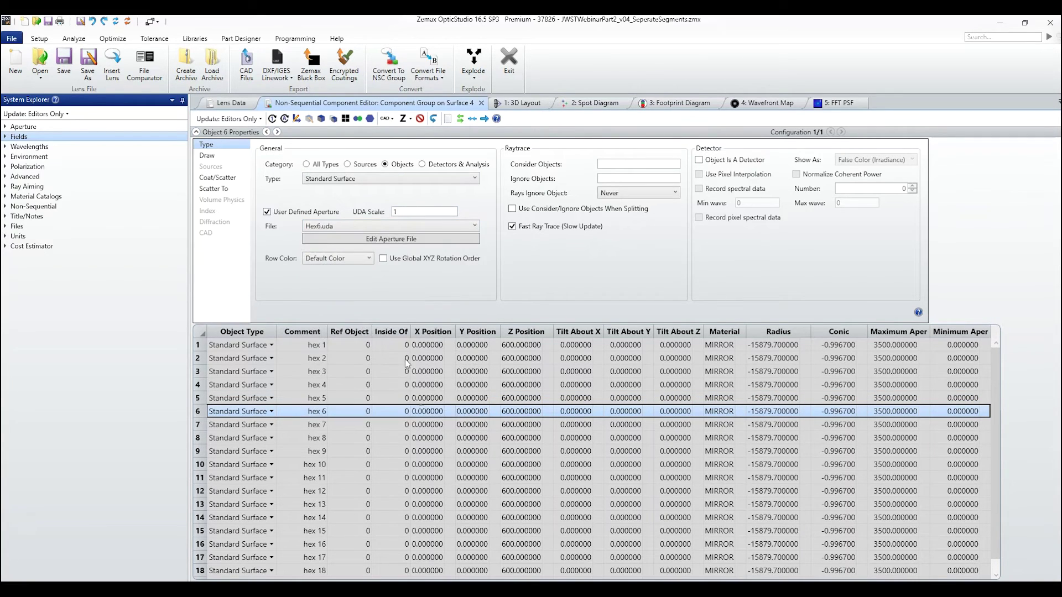
- Assign the aperture file Hex7.uda to the hex 7 object and Hex8.uda to the hex 8 object
click(277, 132)
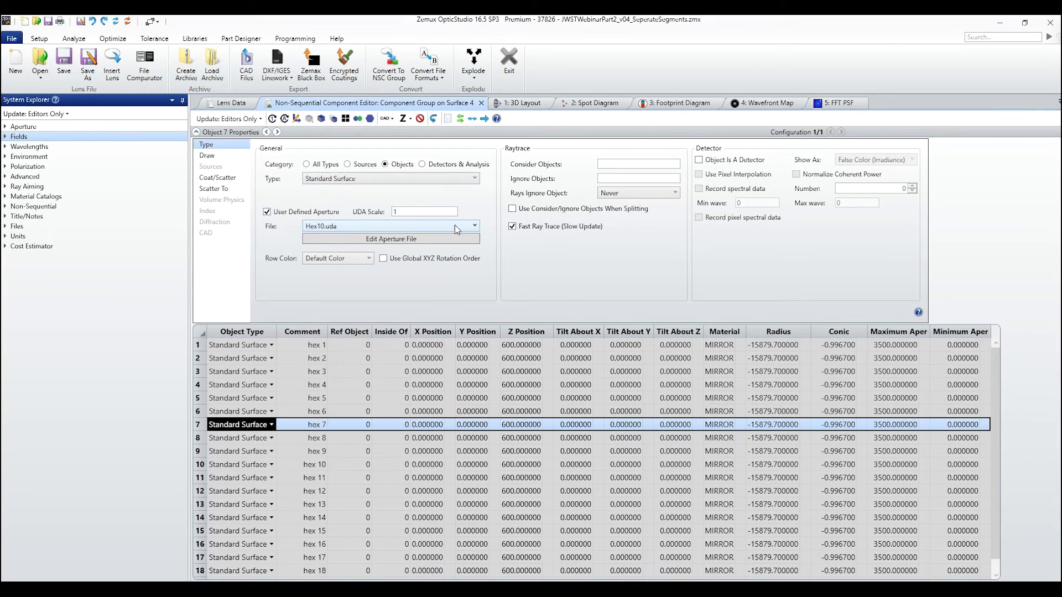
click(454, 225)
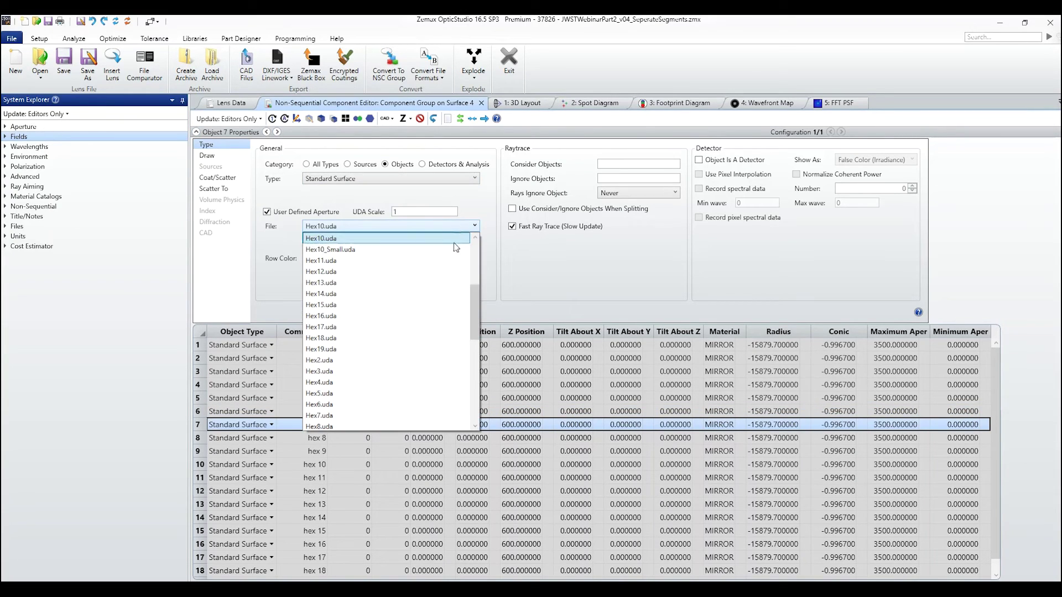
click(431, 415)
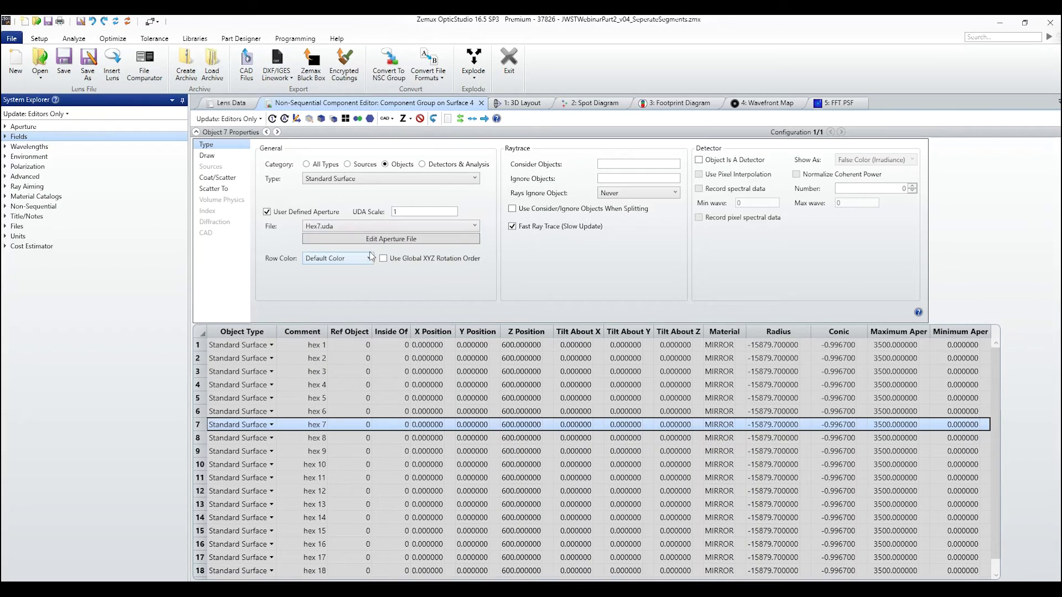
click(276, 132)
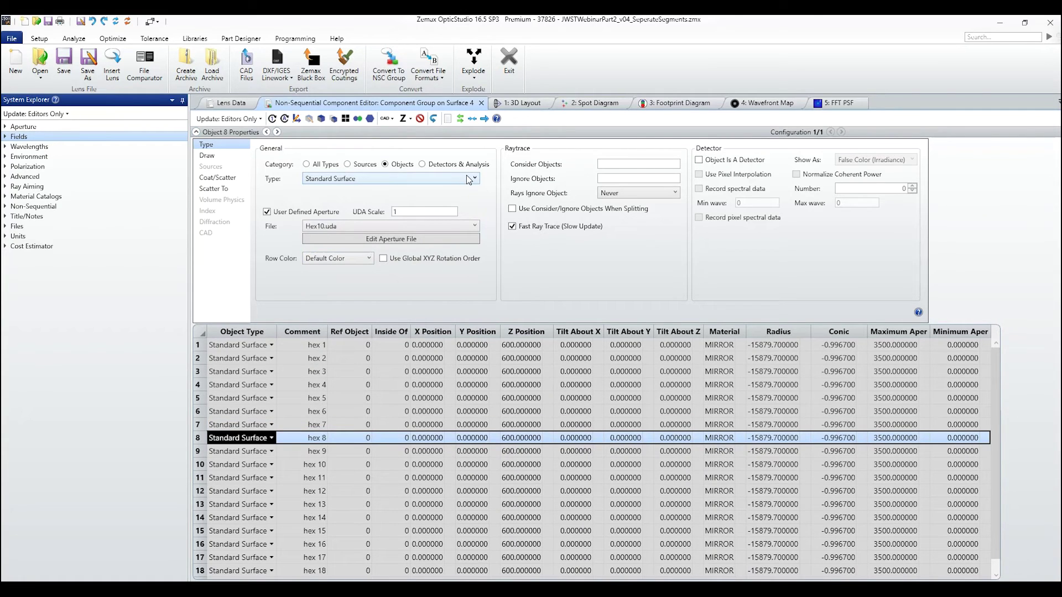
click(471, 227)
scroll(409, 348, down, 1)
click(410, 394)
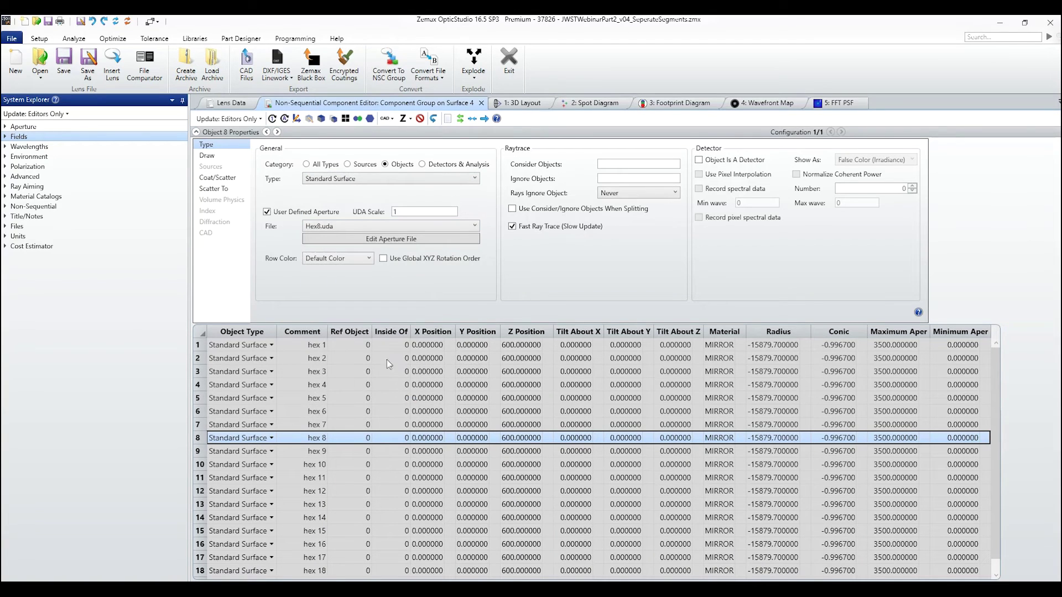
- Set the aperture file of hex 9 to Hex9.uda and of hex 11 to Hex11.uda, skipping over hex 10
click(276, 131)
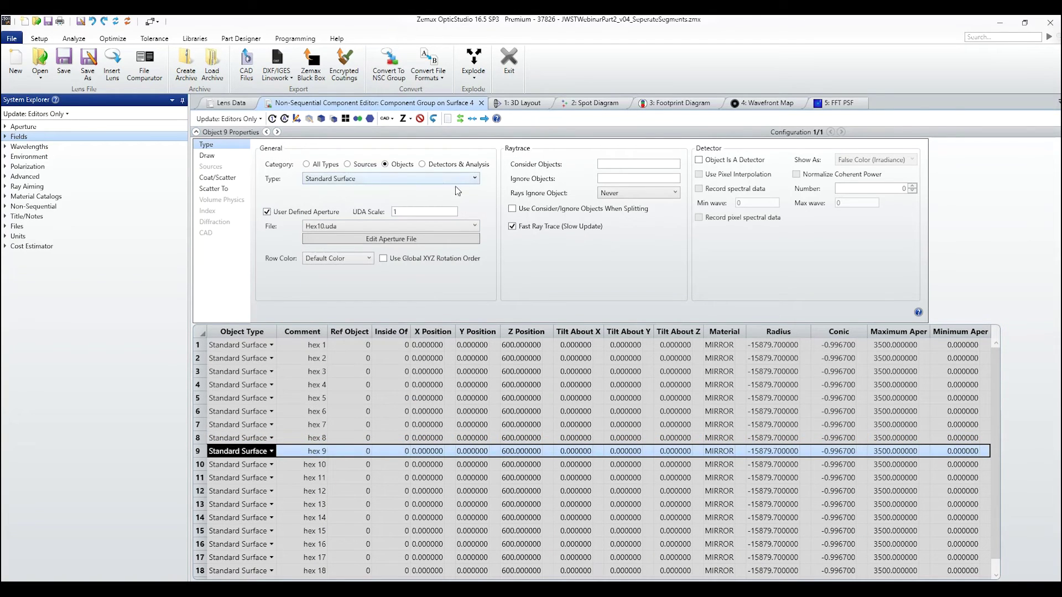
click(471, 226)
scroll(433, 424, down, 1)
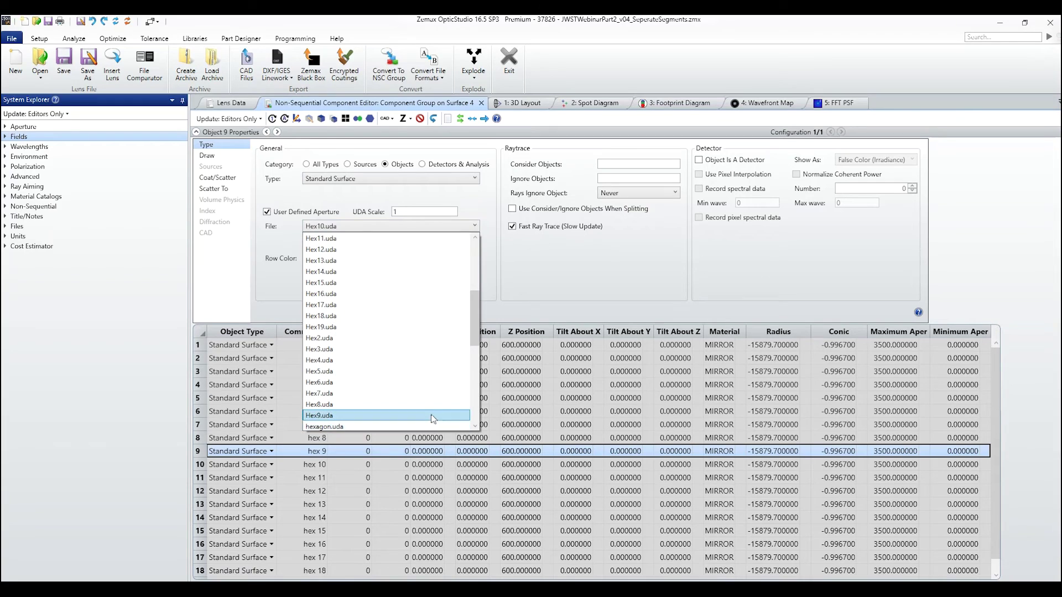
click(431, 413)
click(277, 132)
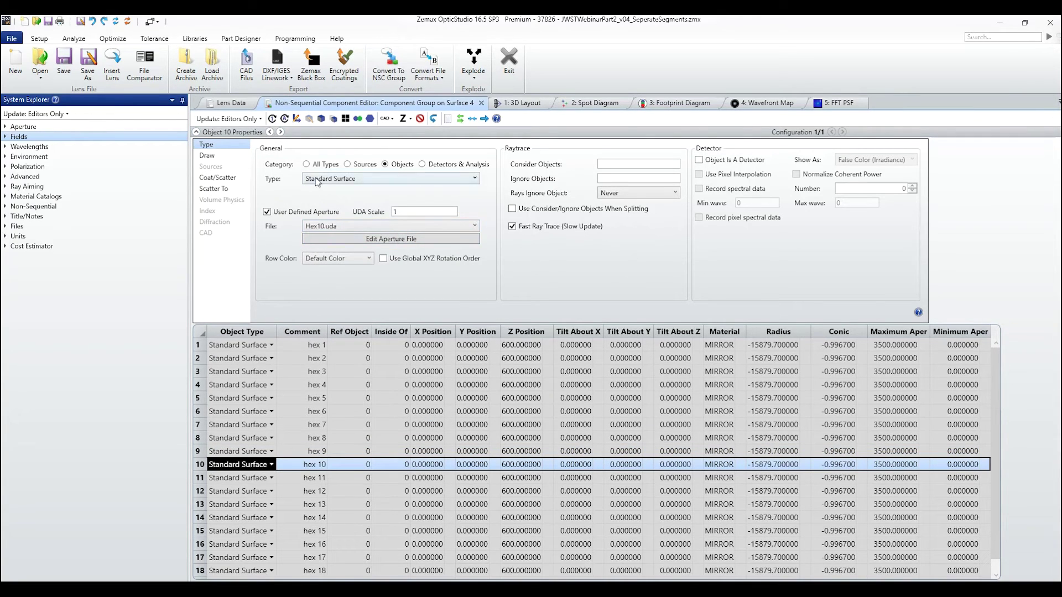
click(280, 131)
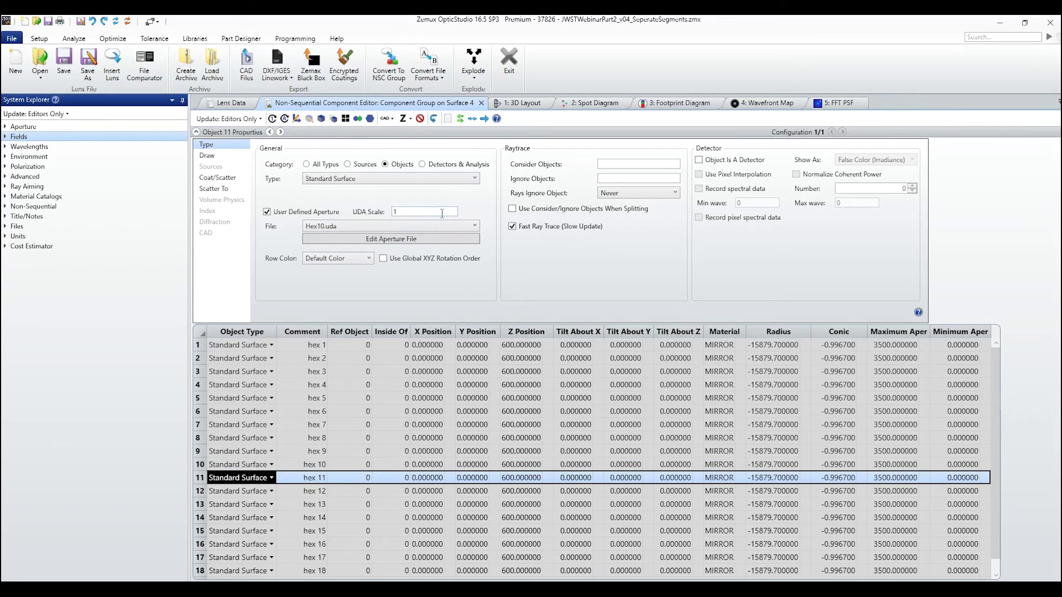
click(473, 225)
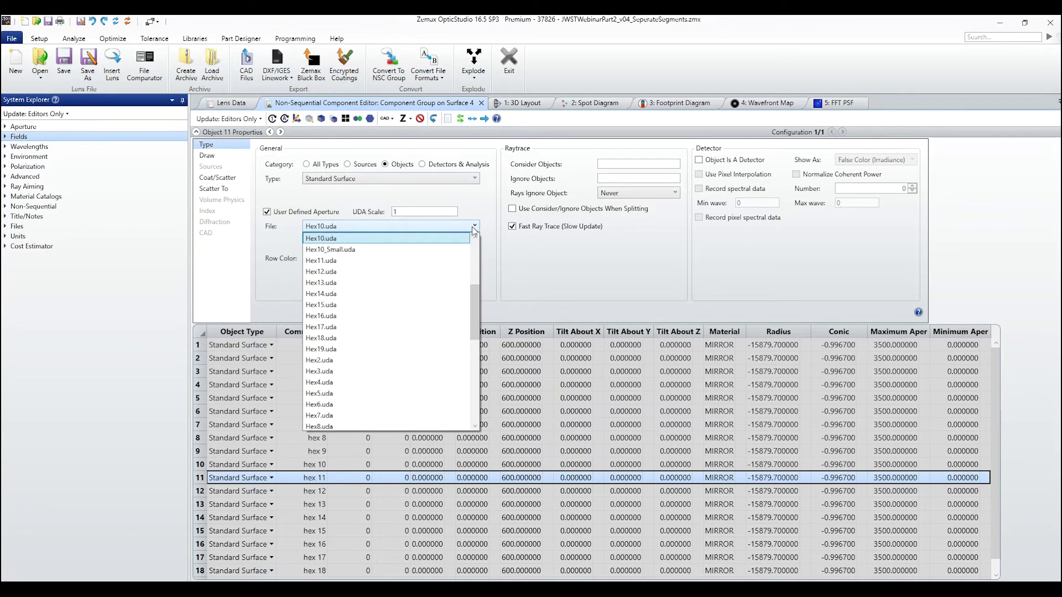
click(453, 260)
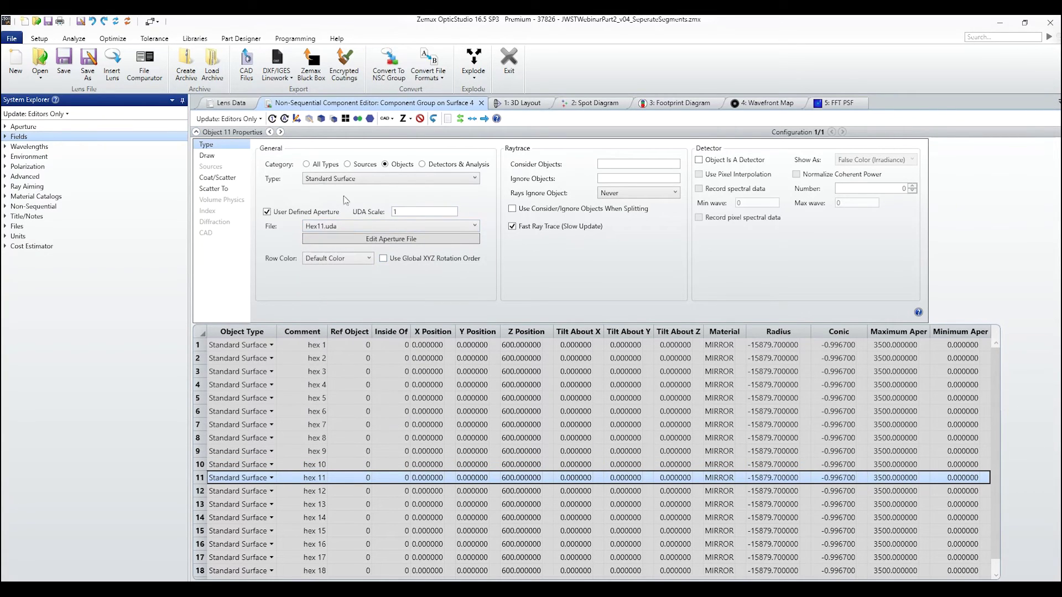
- Assign the aperture file Hex12.uda to the hex 12 object and Hex13.uda to the hex 13 object
click(281, 131)
click(467, 228)
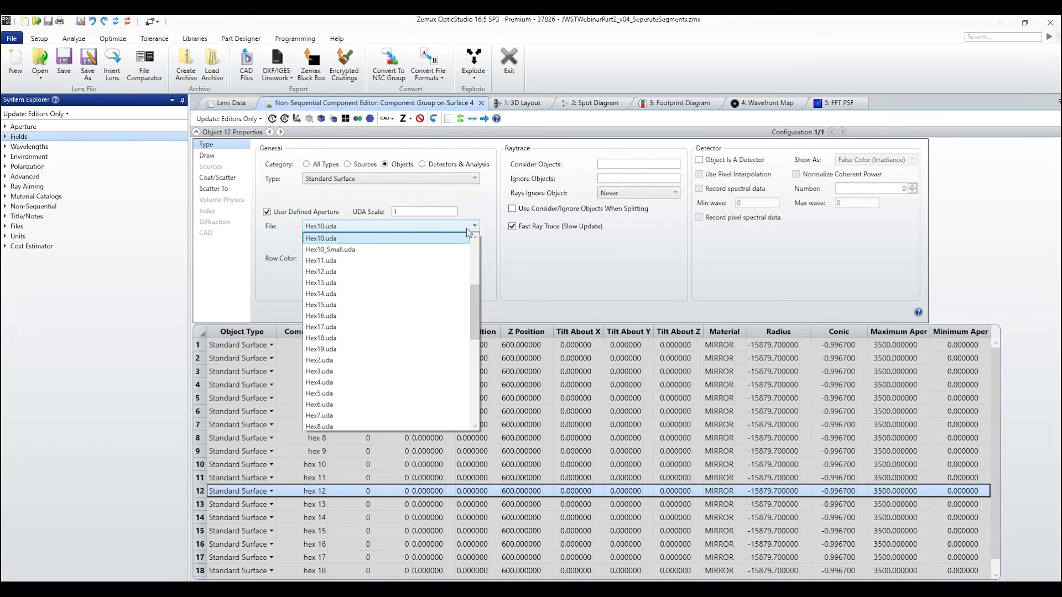
click(442, 268)
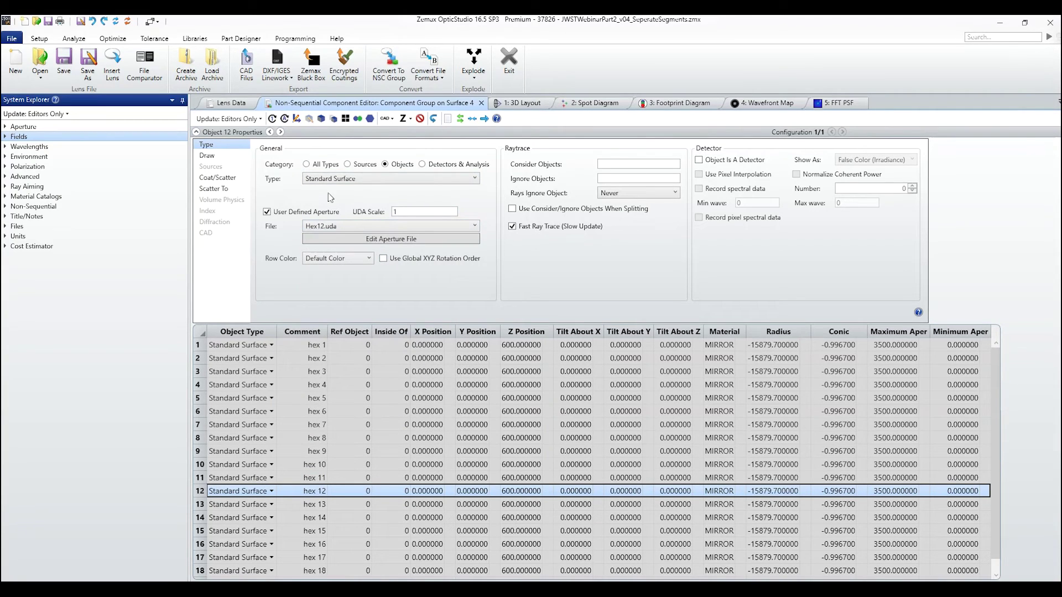
click(280, 132)
click(476, 228)
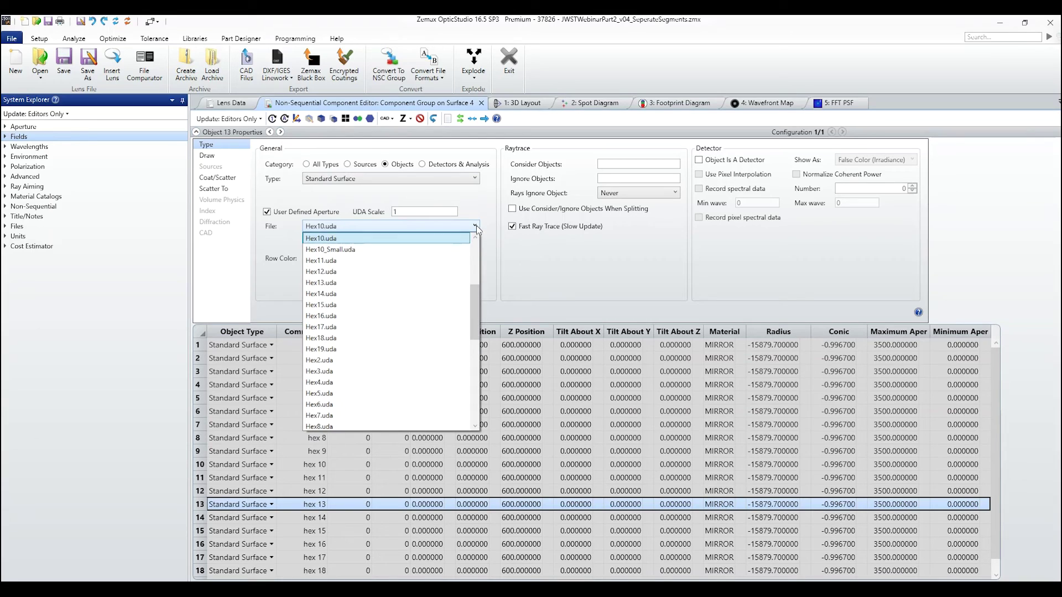
click(435, 280)
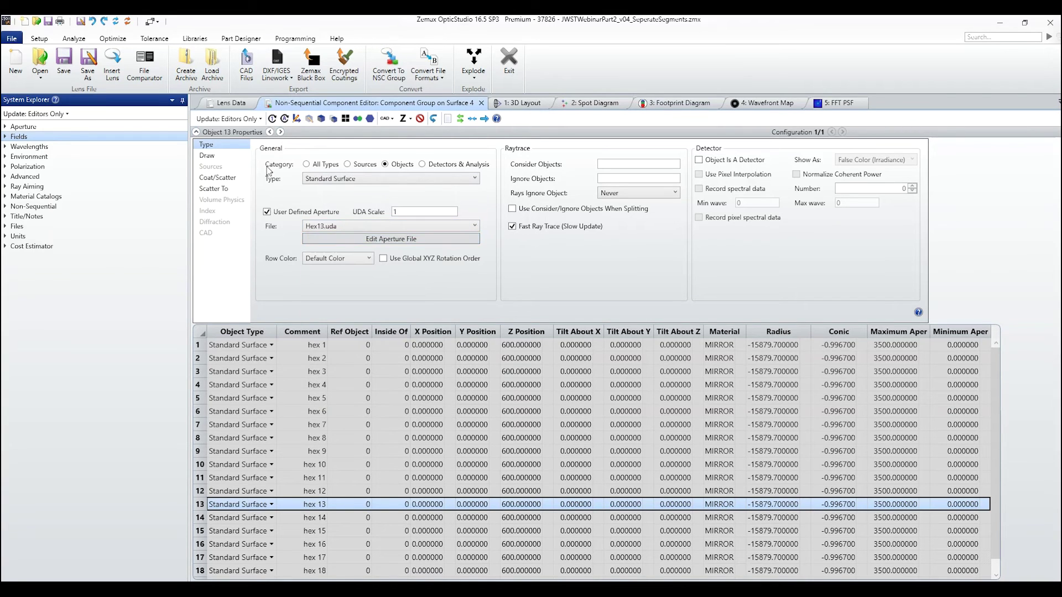
- Assign the aperture file Hex14.uda to the hex 14 object and Hex15.uda to the hex 15 object
click(280, 131)
click(472, 227)
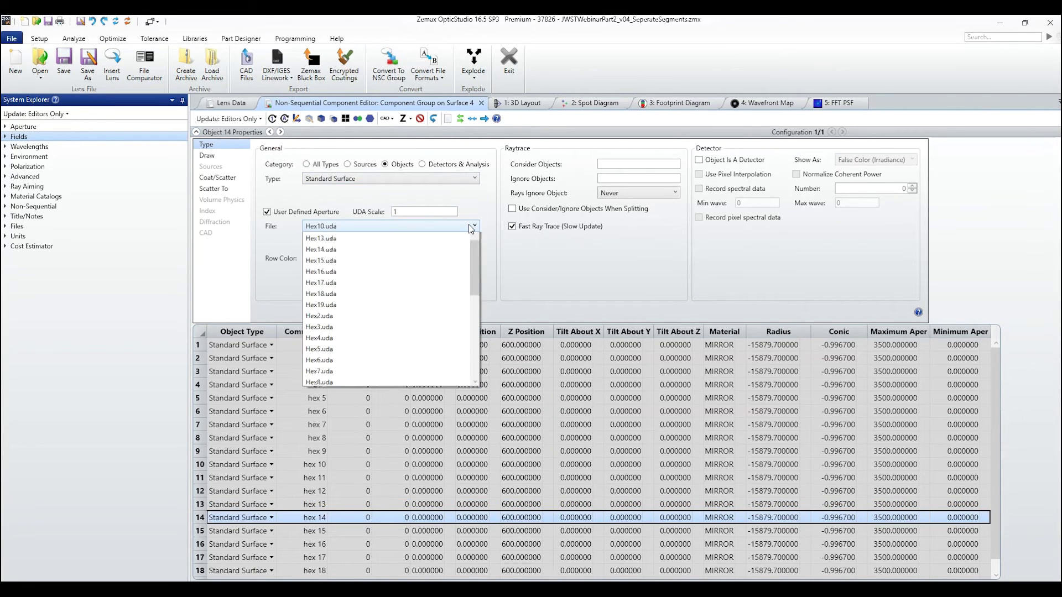
click(437, 295)
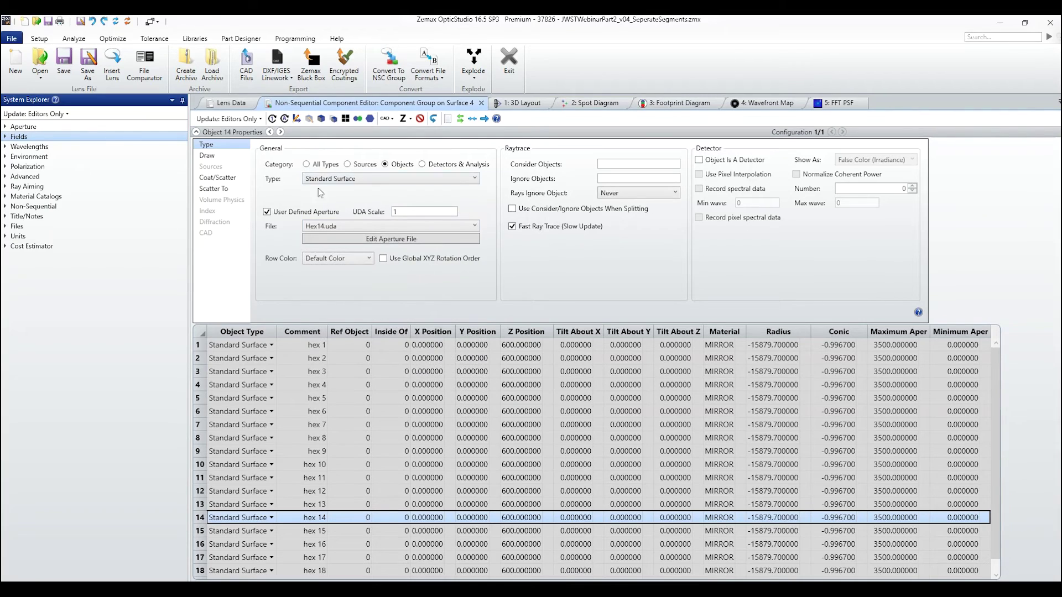
click(280, 132)
click(472, 227)
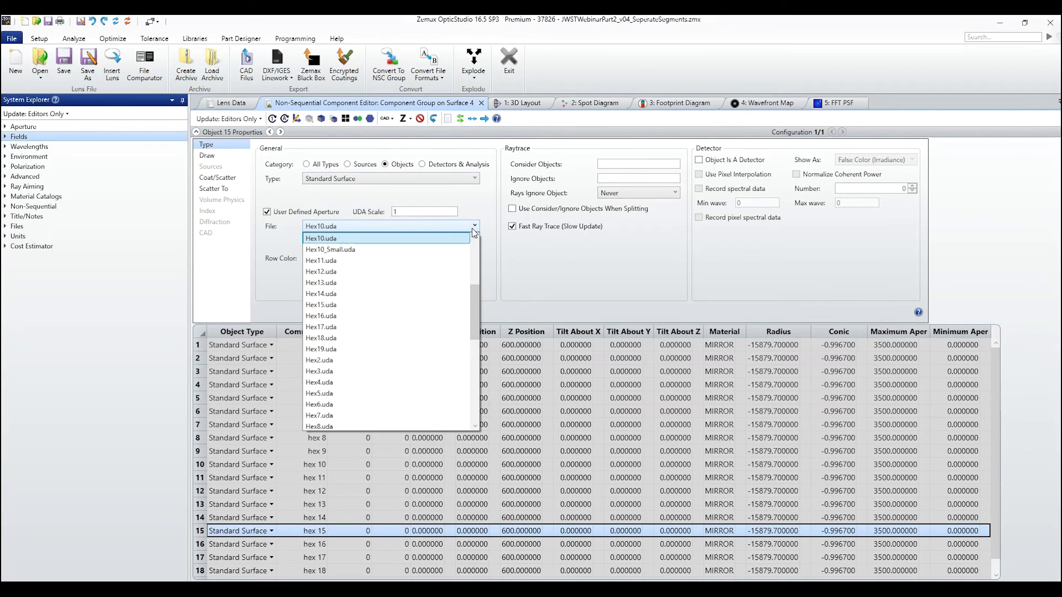
click(437, 302)
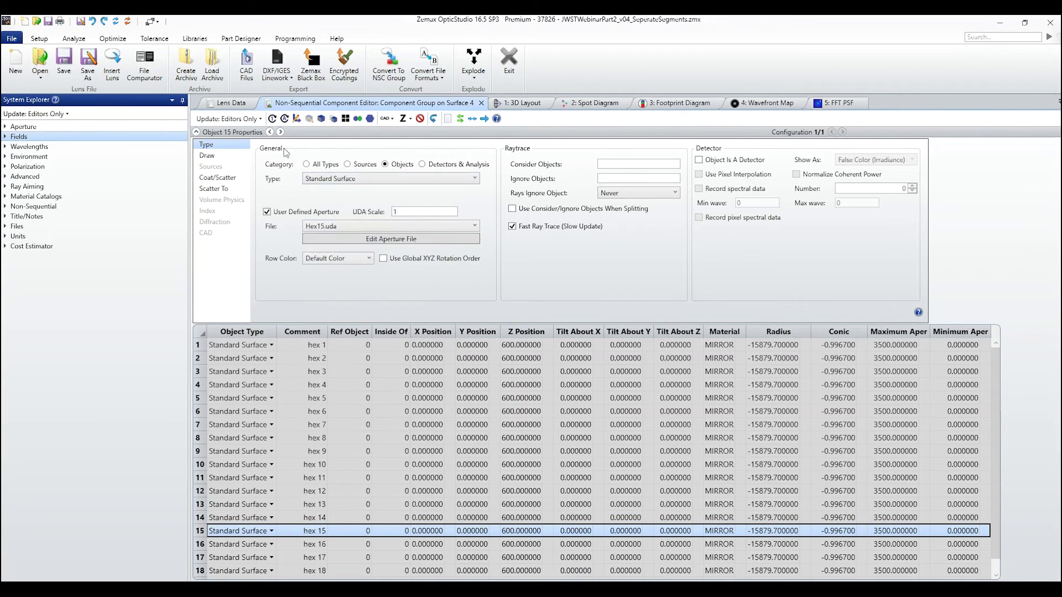
- Assign the aperture file Hex16.uda to the hex 16 object and Hex17.uda to the hex 17 object
click(280, 132)
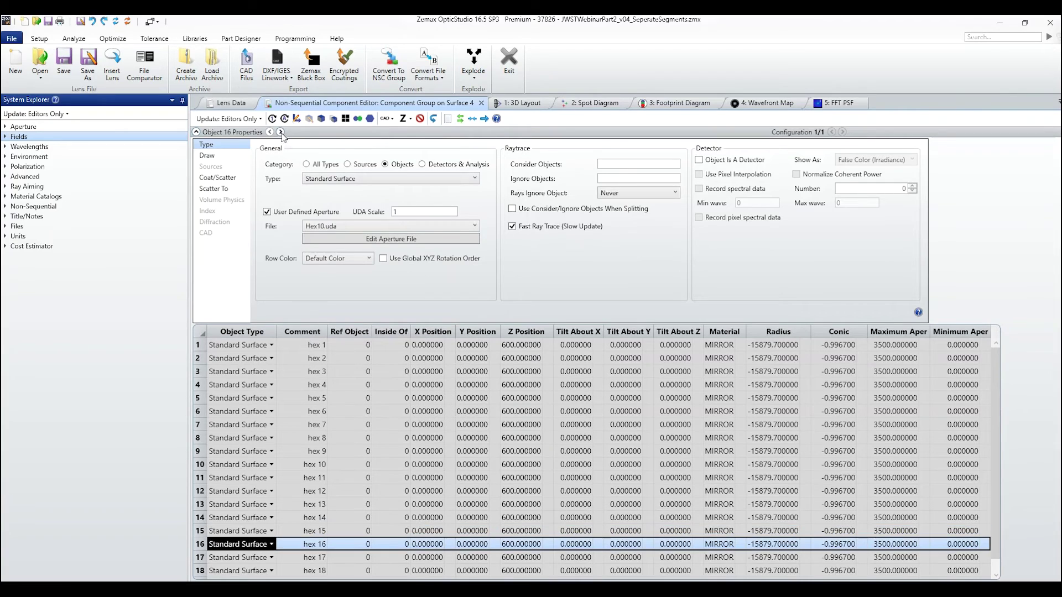
click(474, 227)
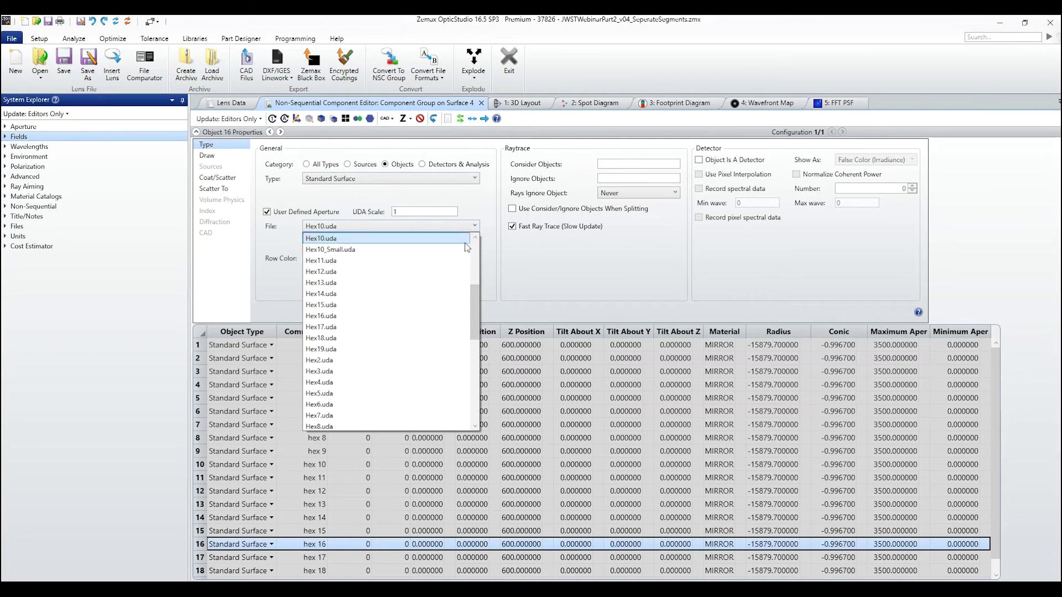
click(438, 312)
click(281, 132)
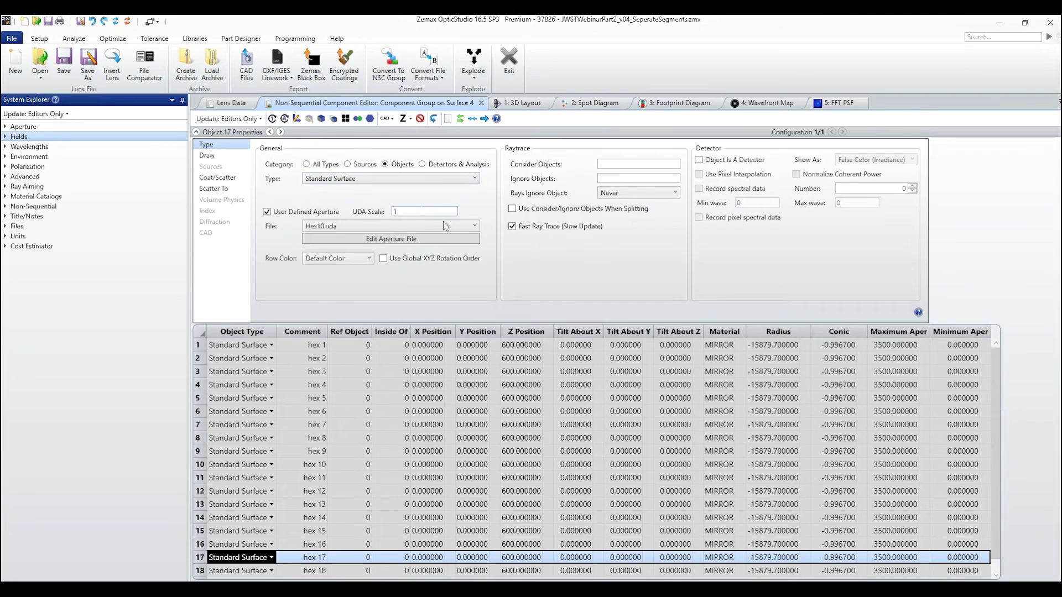
click(460, 225)
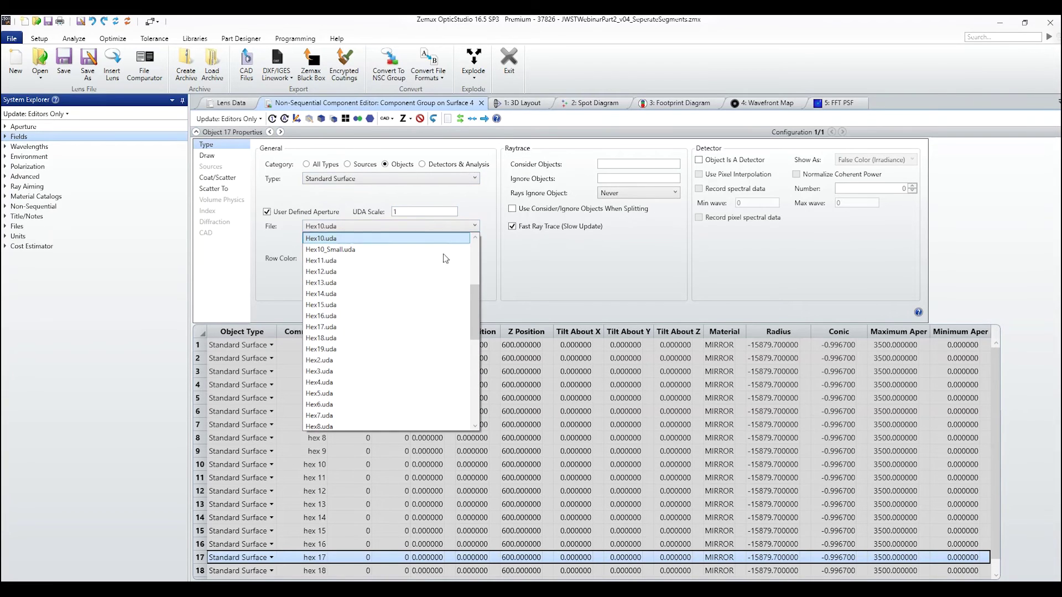
click(439, 327)
- Assign the aperture file Hex18.uda to the hex 18 object and Hex19.uda to the hex 19 object, then collapse the object properties
click(281, 132)
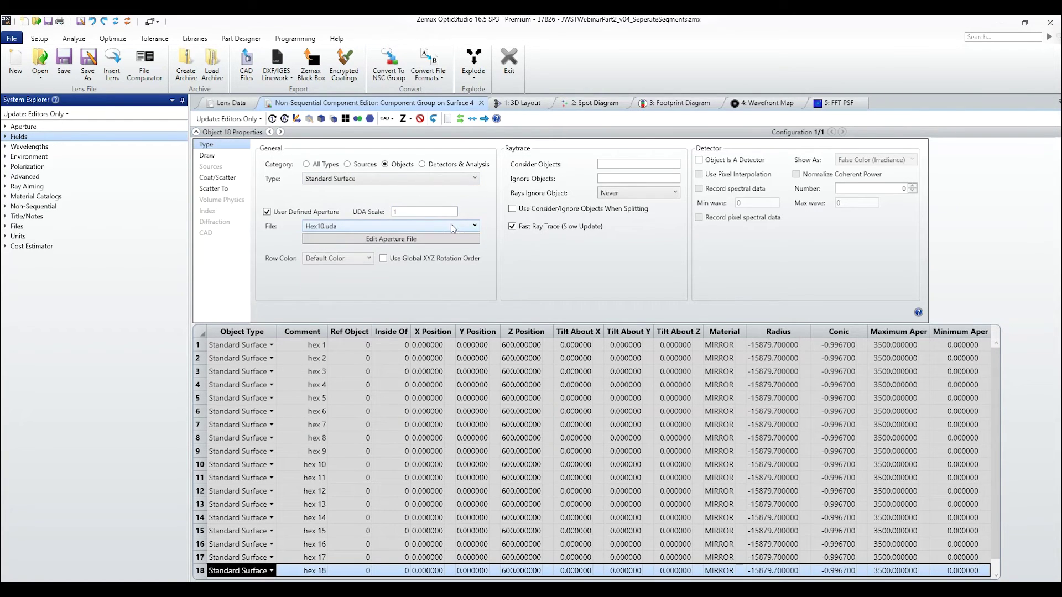
click(460, 225)
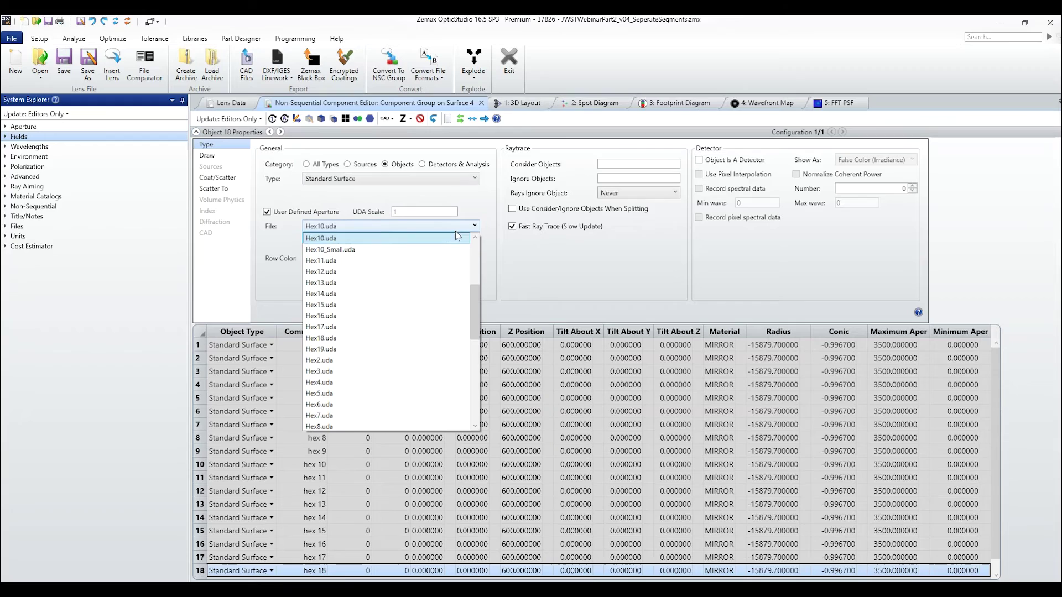
click(414, 337)
click(281, 131)
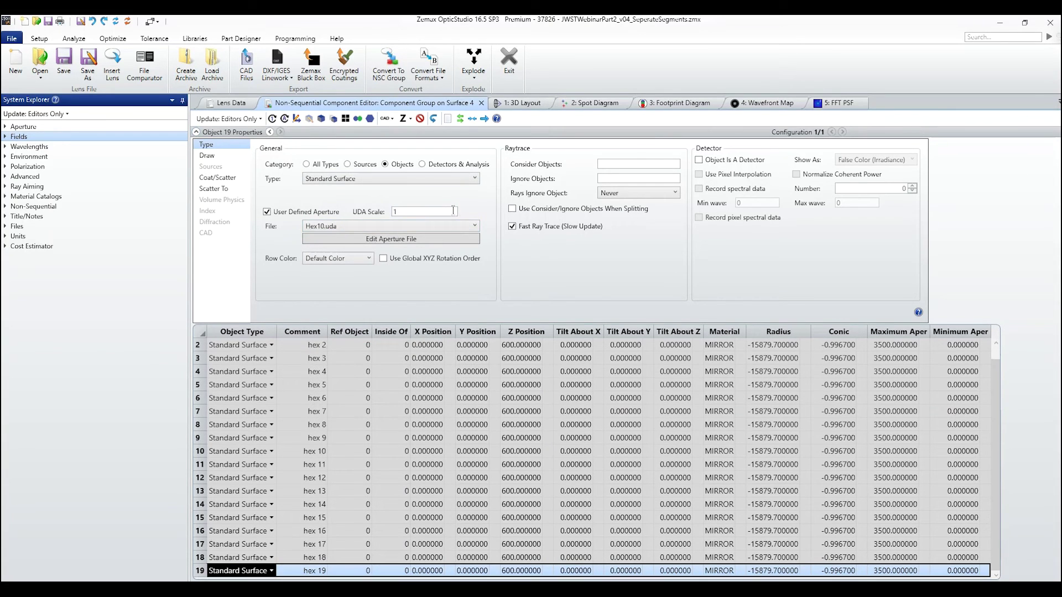
click(462, 224)
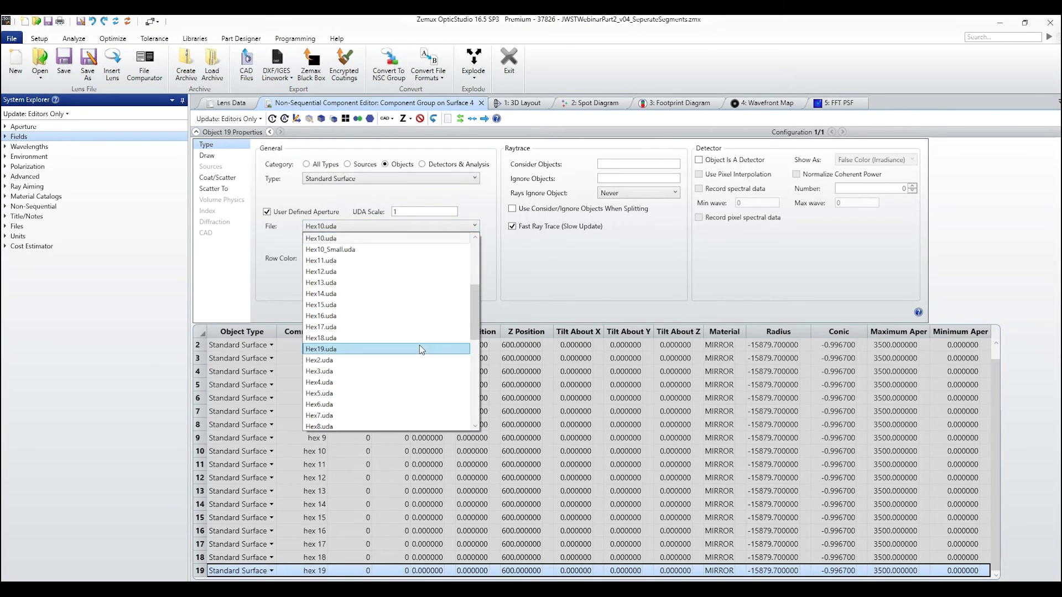
click(421, 349)
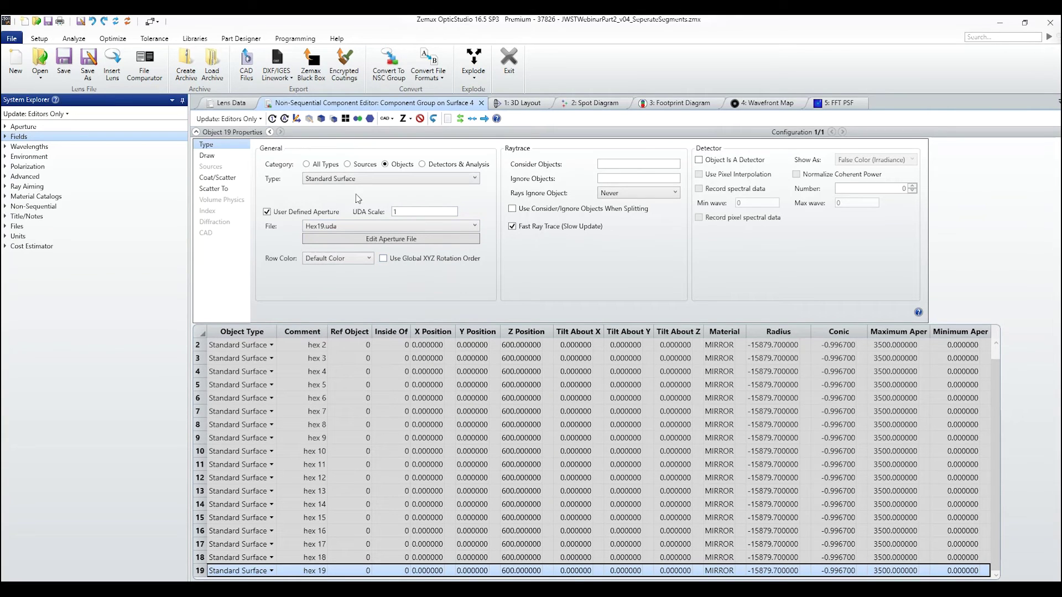
click(196, 132)
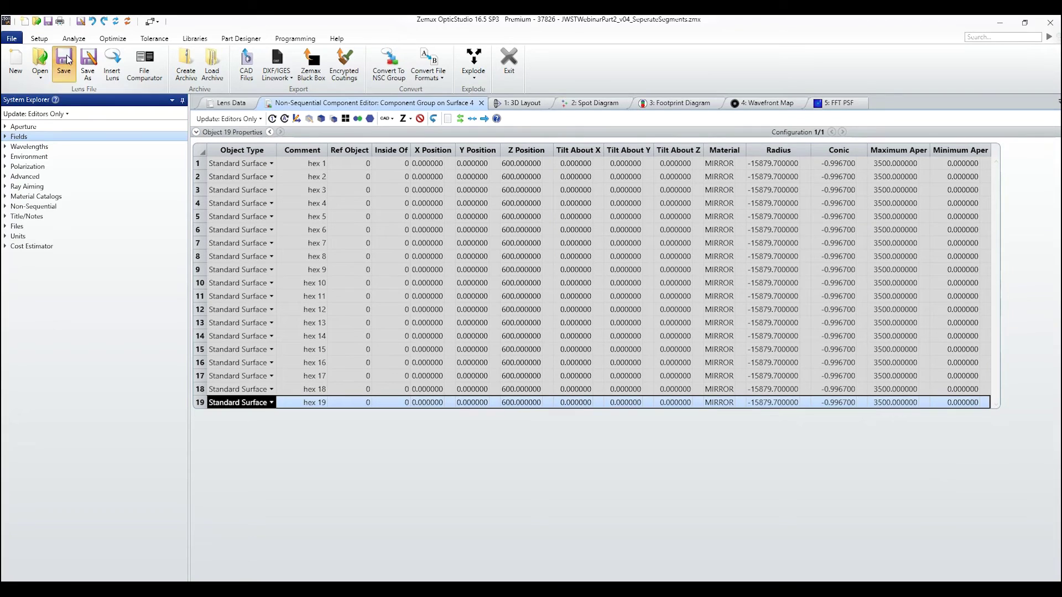
- Refresh the 3D layout and the spot diagram to check the segmented primary mirror
click(510, 107)
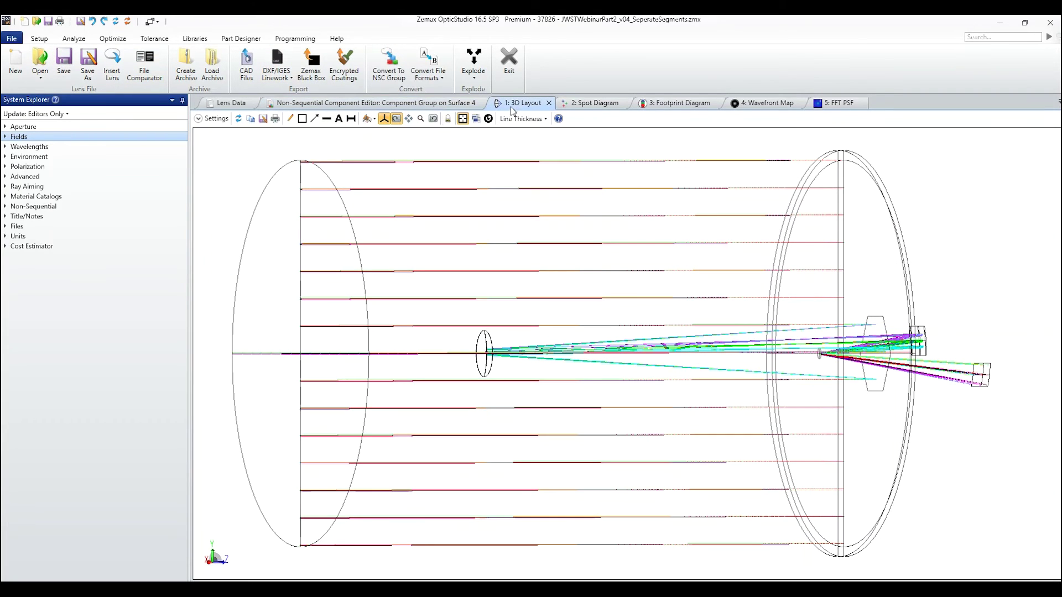
click(238, 119)
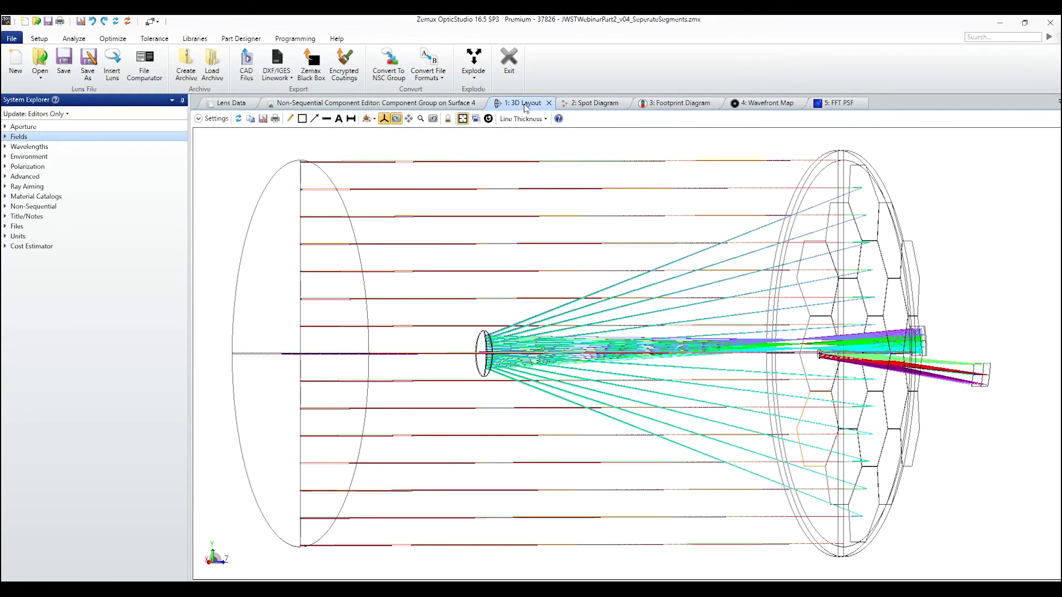
click(585, 103)
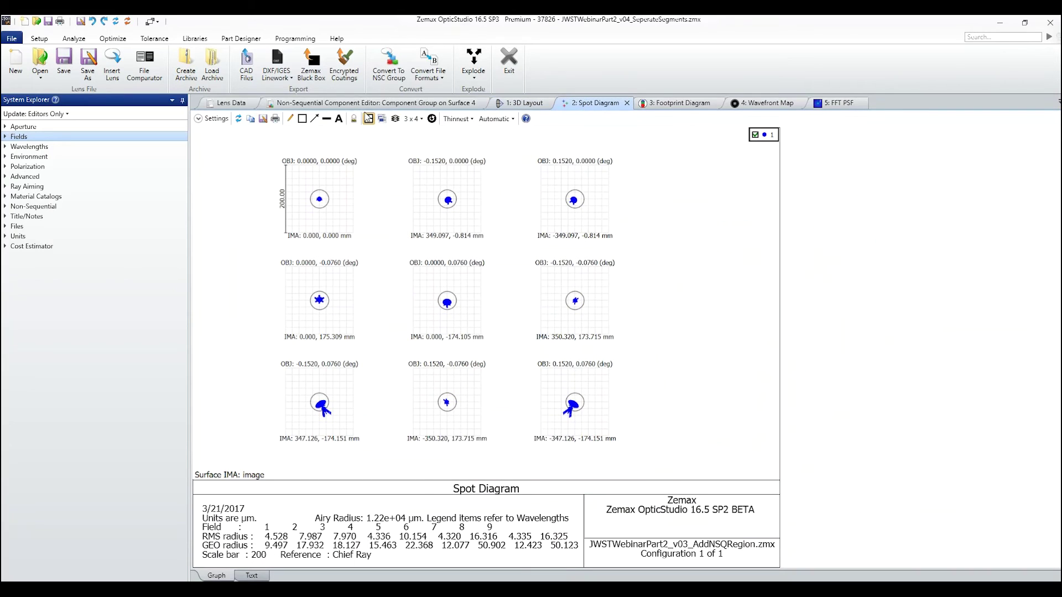
click(239, 119)
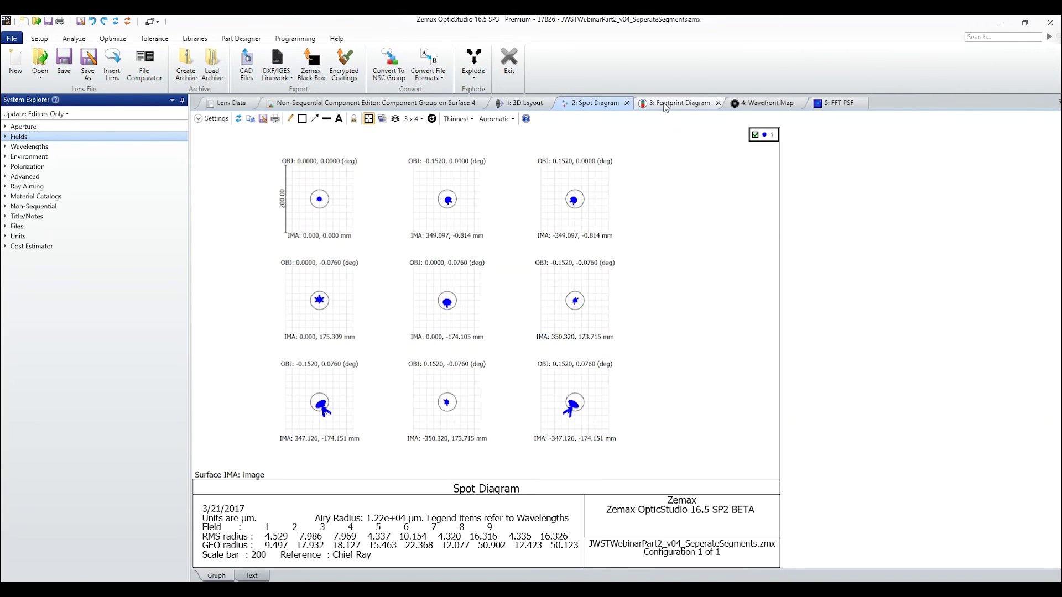
- Refresh the footprint diagram and set its surface to 5 NSQ exit port, and update the wavefront map
click(665, 105)
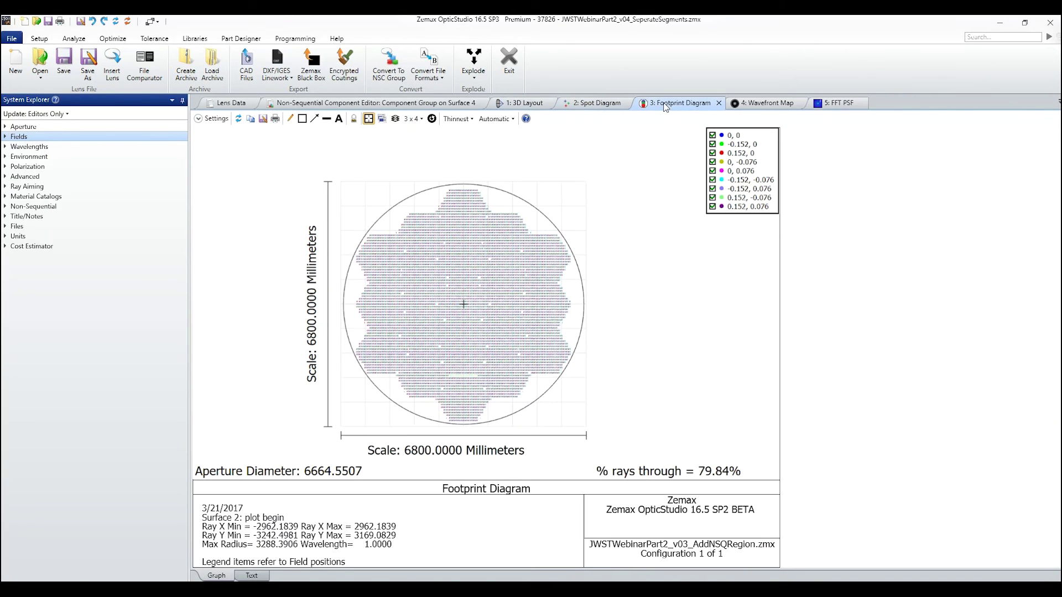
click(238, 119)
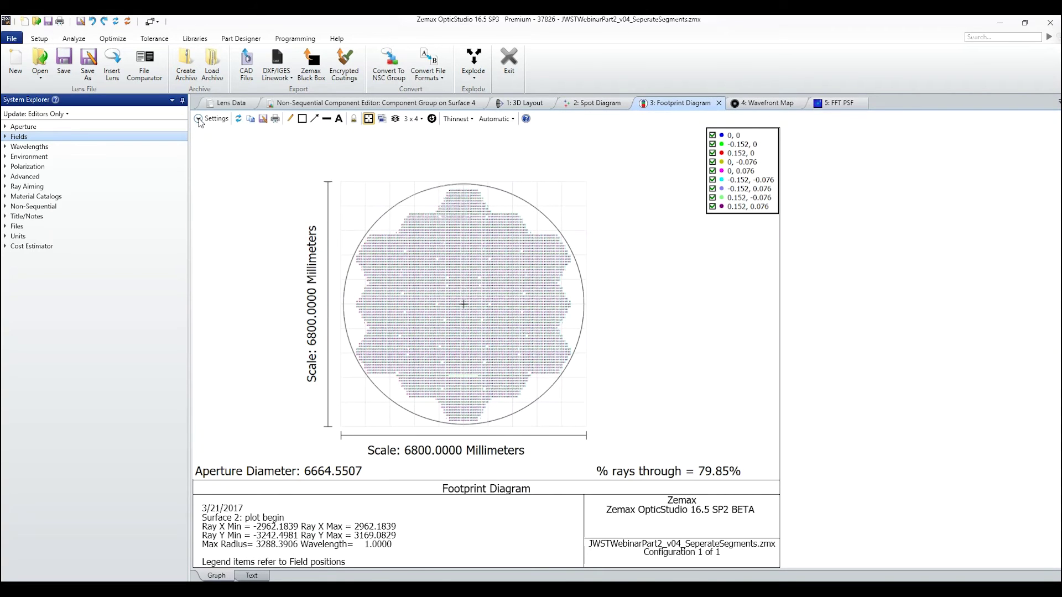
click(199, 119)
click(317, 153)
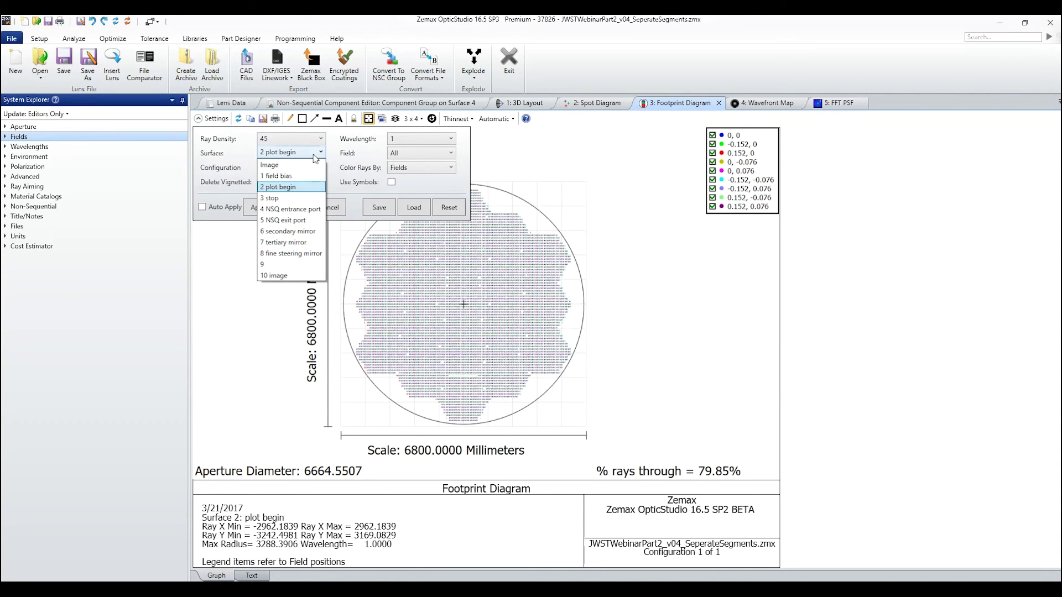
click(299, 220)
click(287, 210)
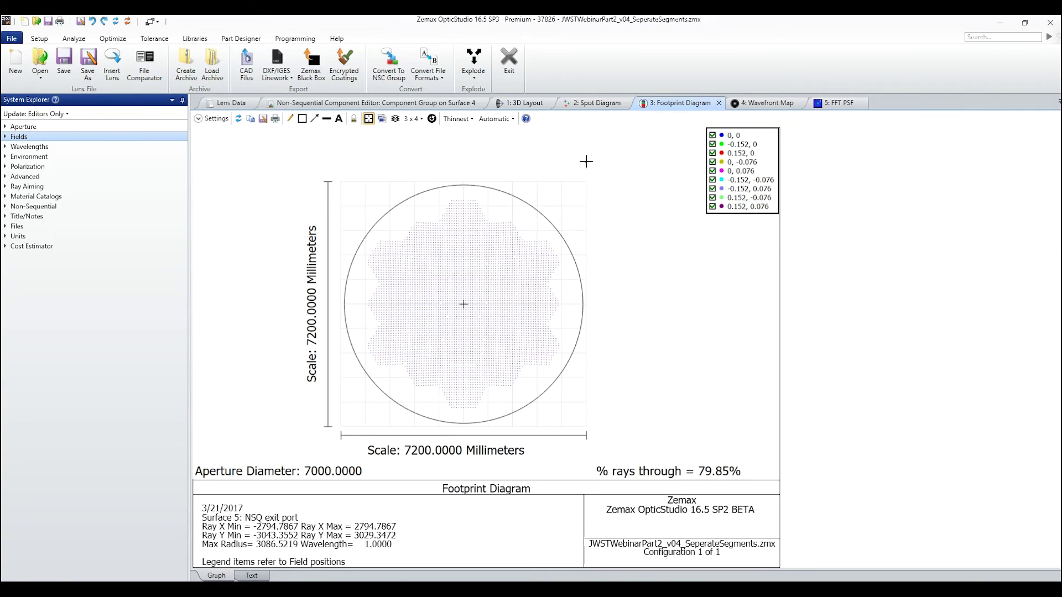
click(757, 106)
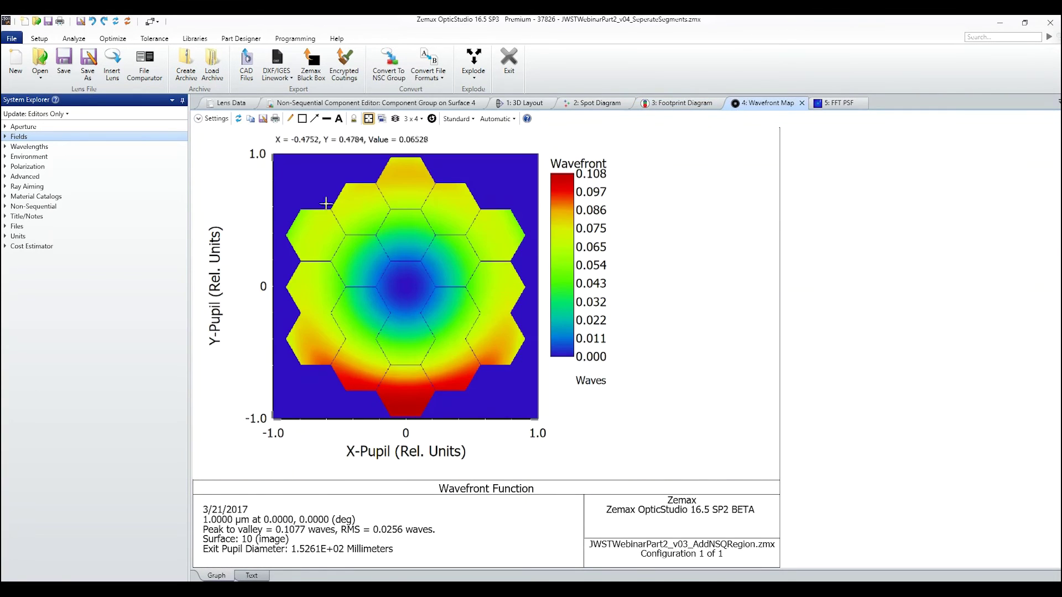
click(237, 118)
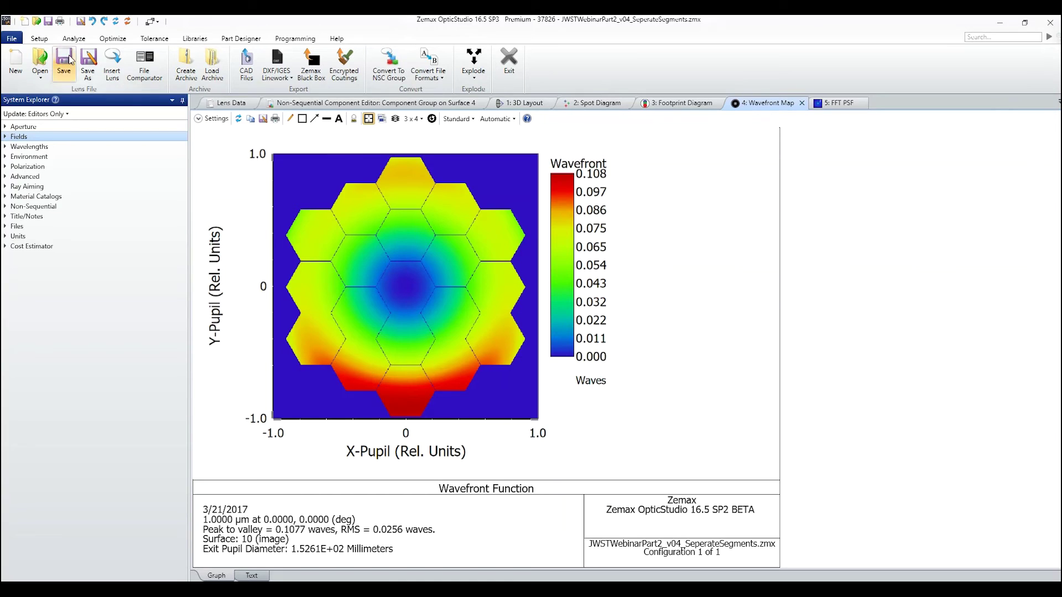
- Set the Z position of the hex 2 segment to 600.0005 in the Non-Sequential Component Editor
click(325, 104)
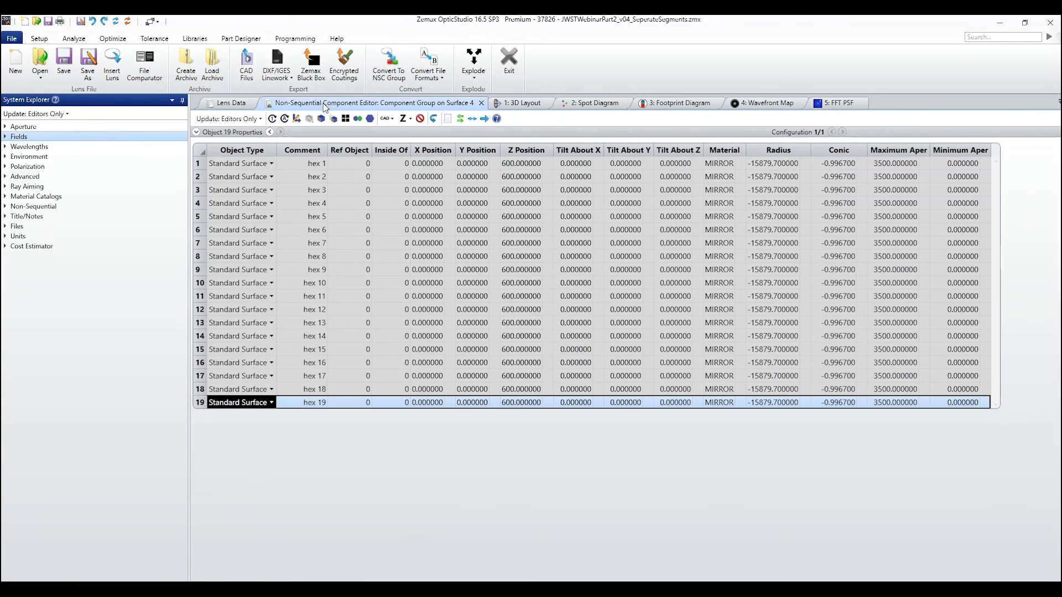
click(465, 222)
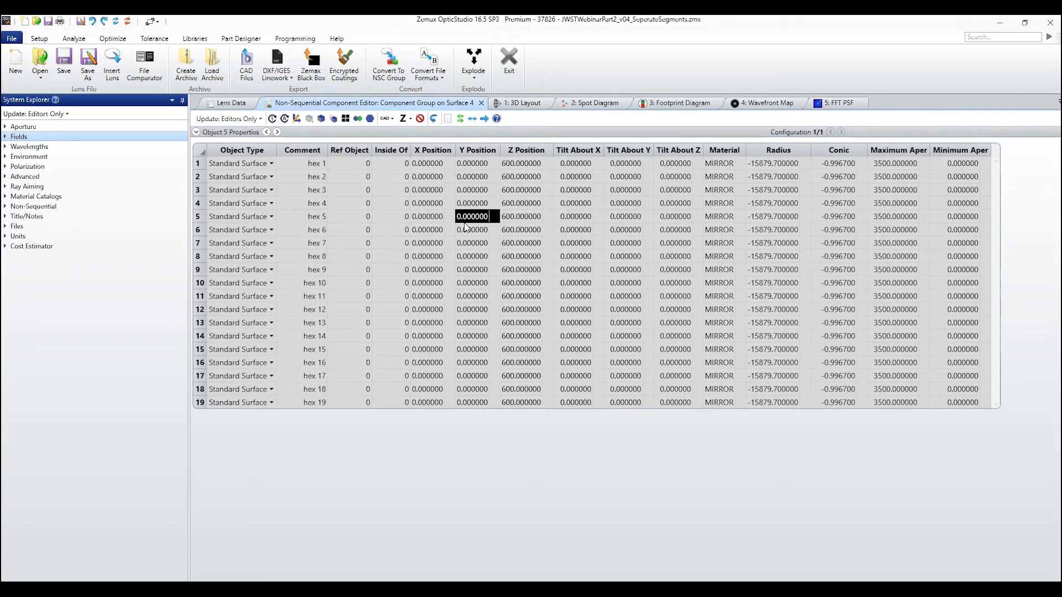
click(526, 166)
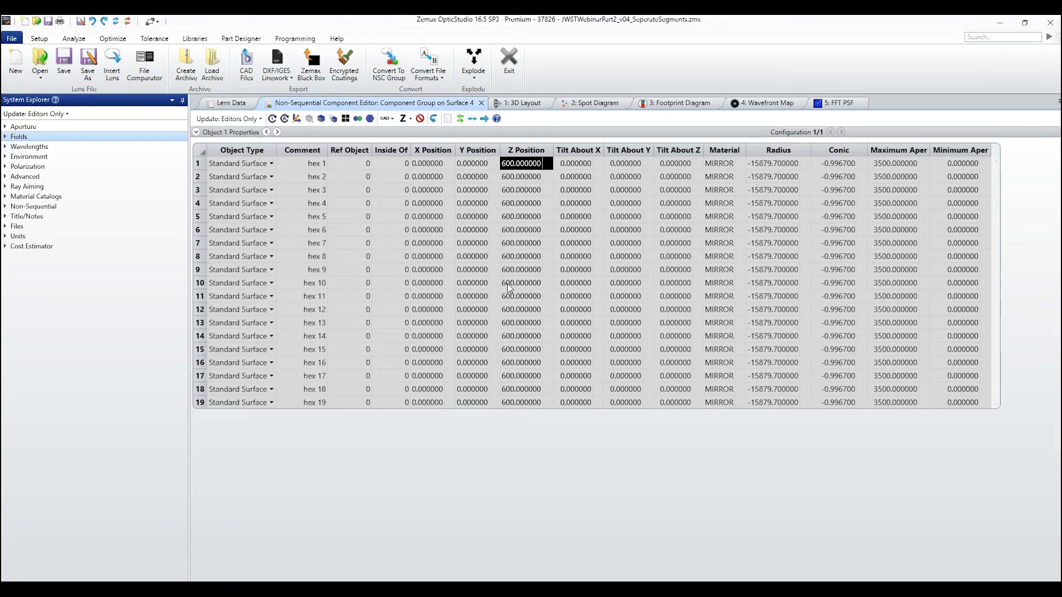
key(Down)
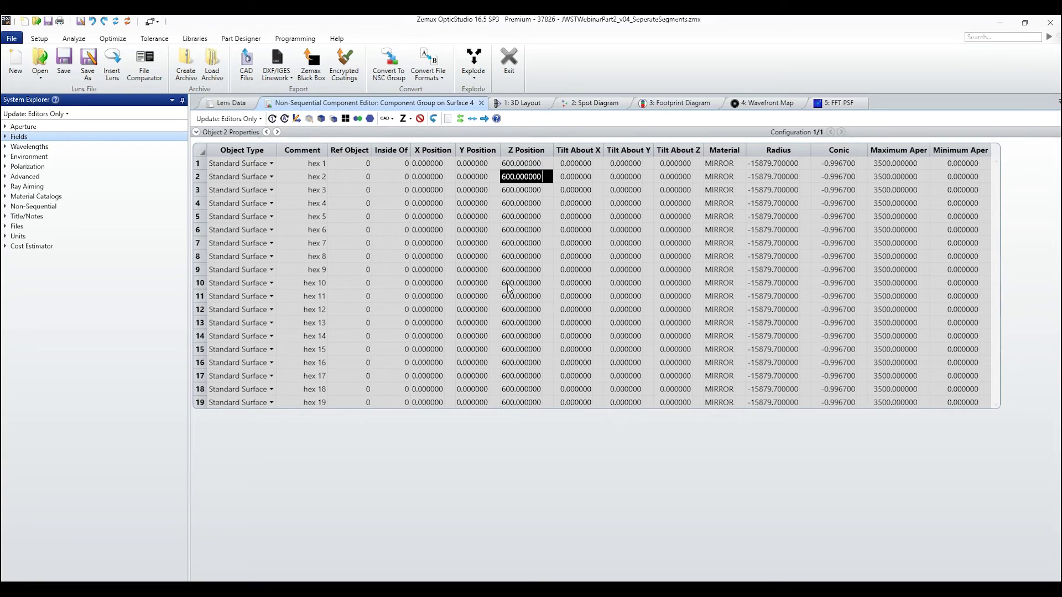
text(600.0005)
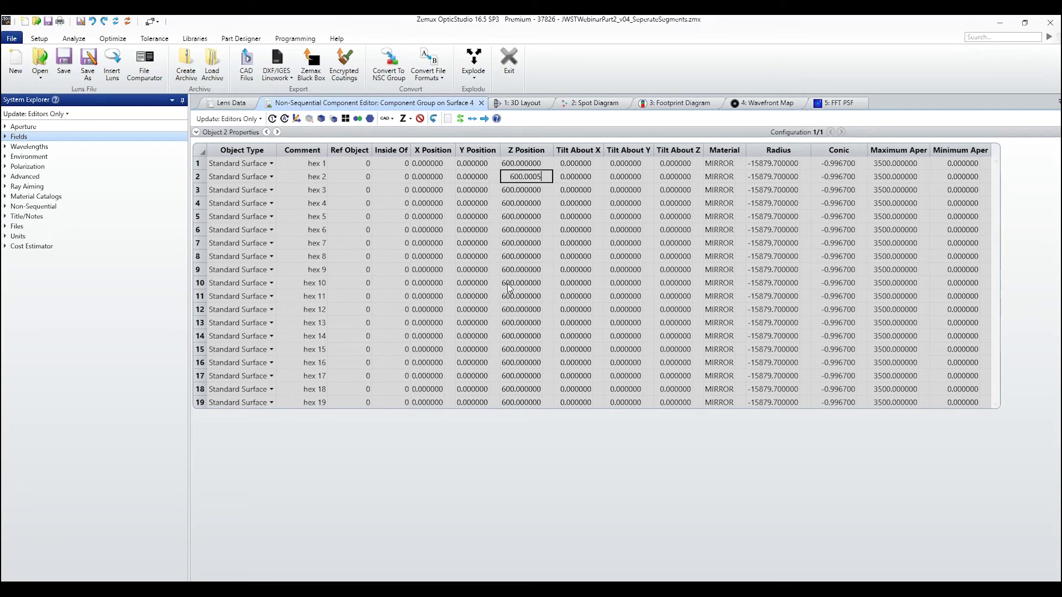
key(Return)
key(Up)
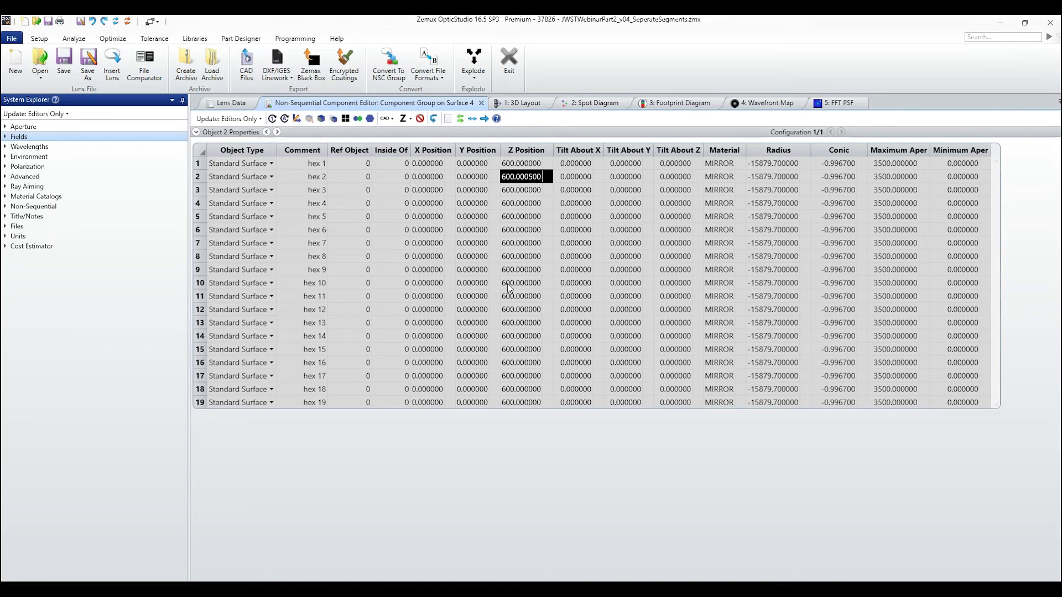
- Set the Z position of the hex 5 segment to 599.9995
key(Down)
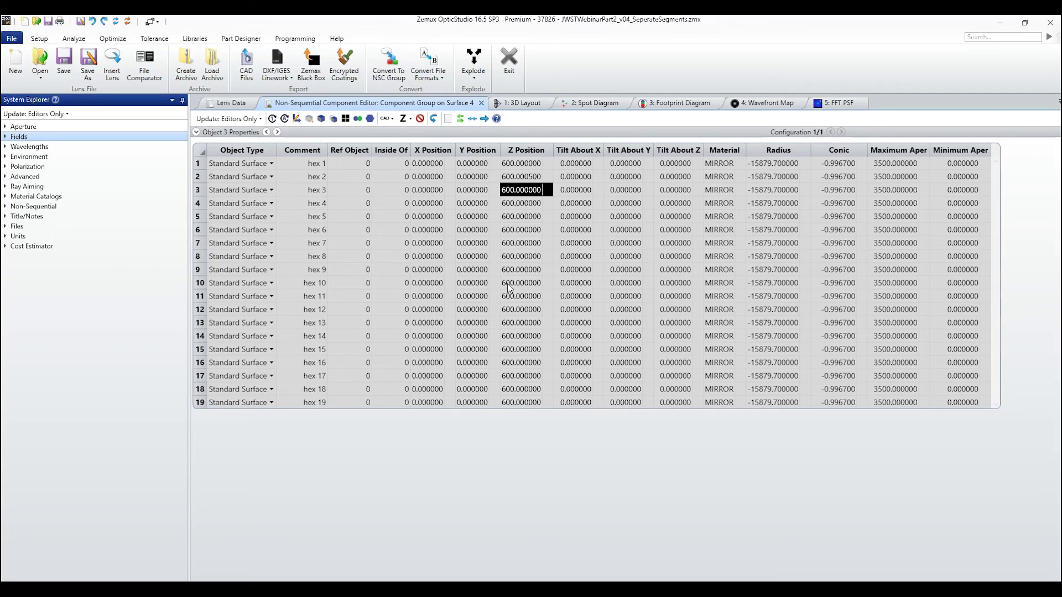
key(Down)
key(Down)
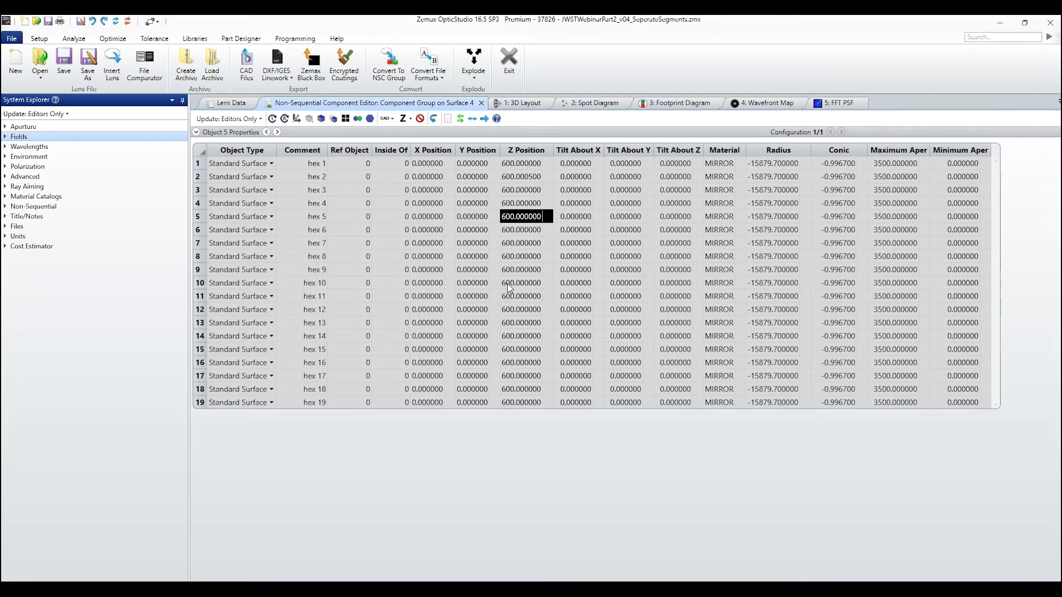
text(599.9995)
key(Return)
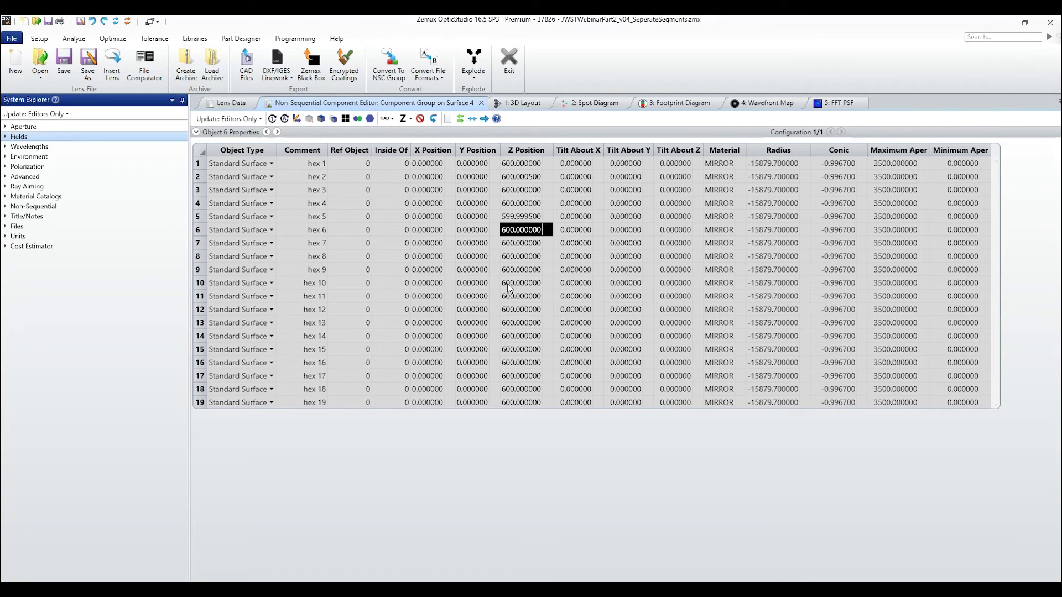
key(Up)
key(Up)
key(Up)
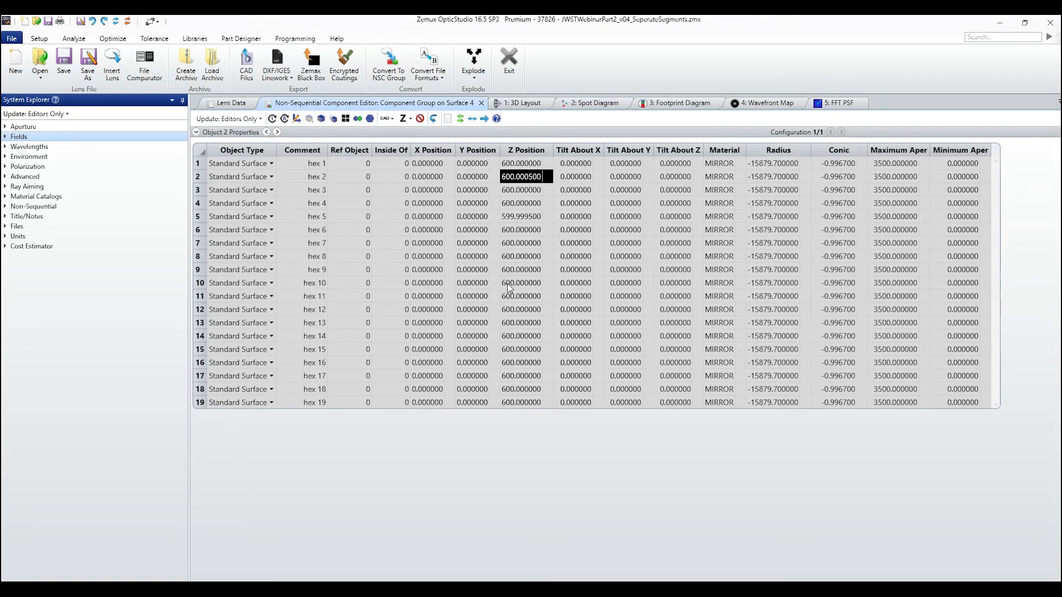
key(Down)
key(Down)
key(Down)
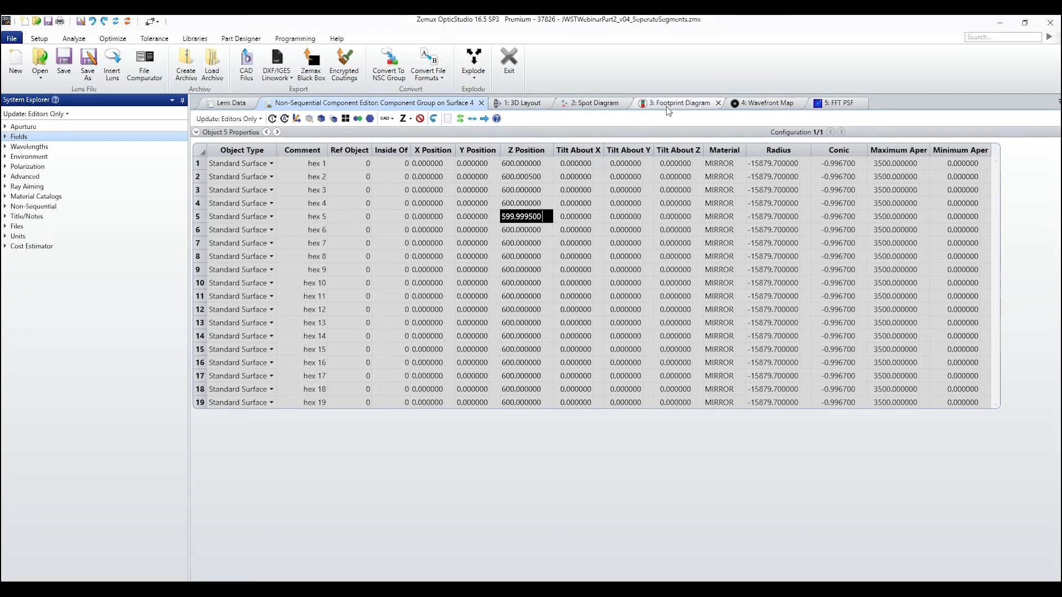
- Refresh the wavefront map and the spot diagram to examine the effect of the two displaced segments
click(744, 102)
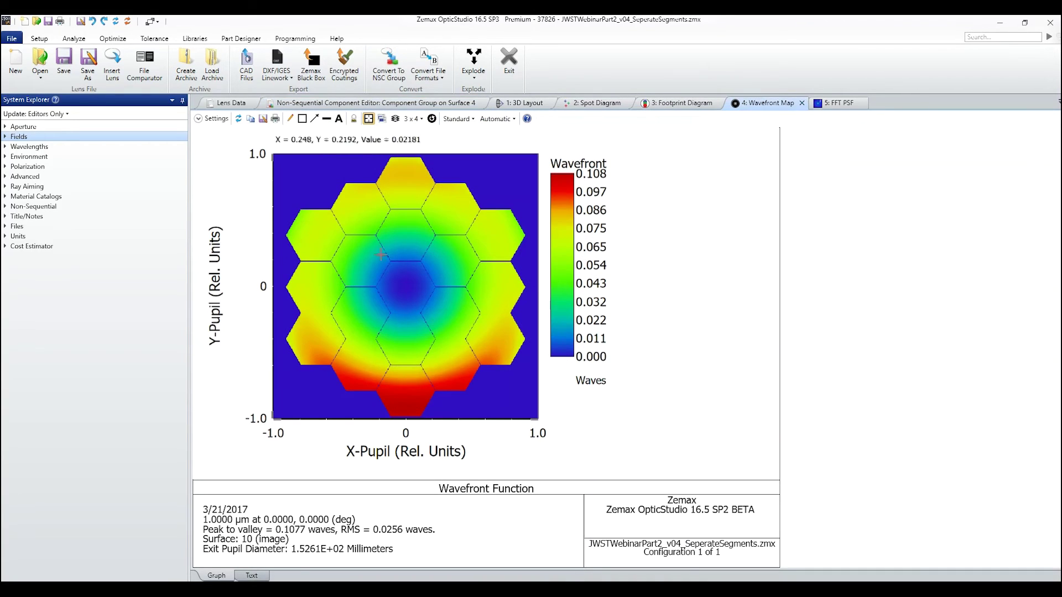
click(239, 119)
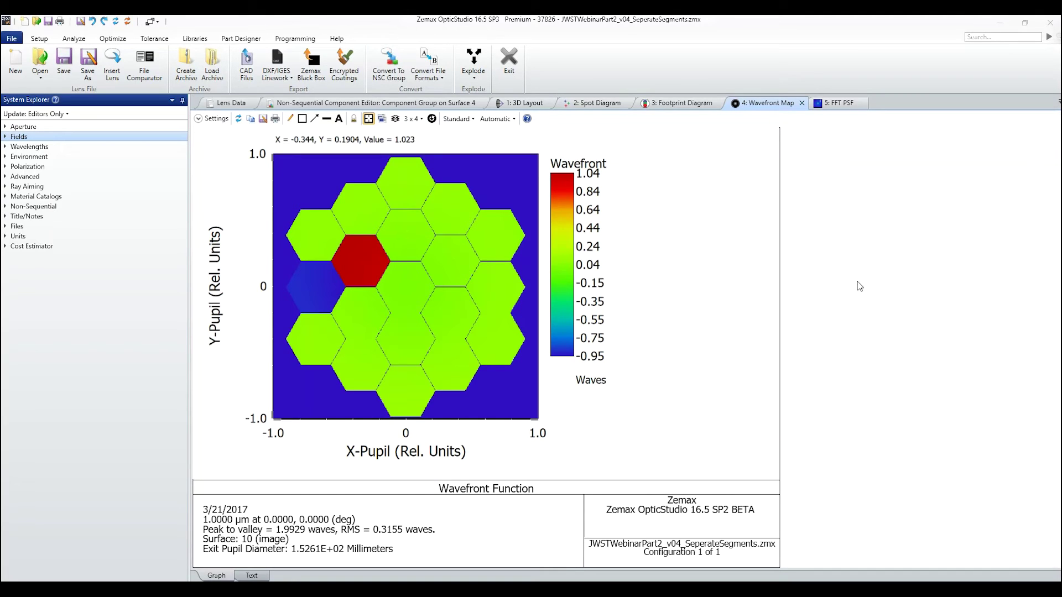
click(592, 104)
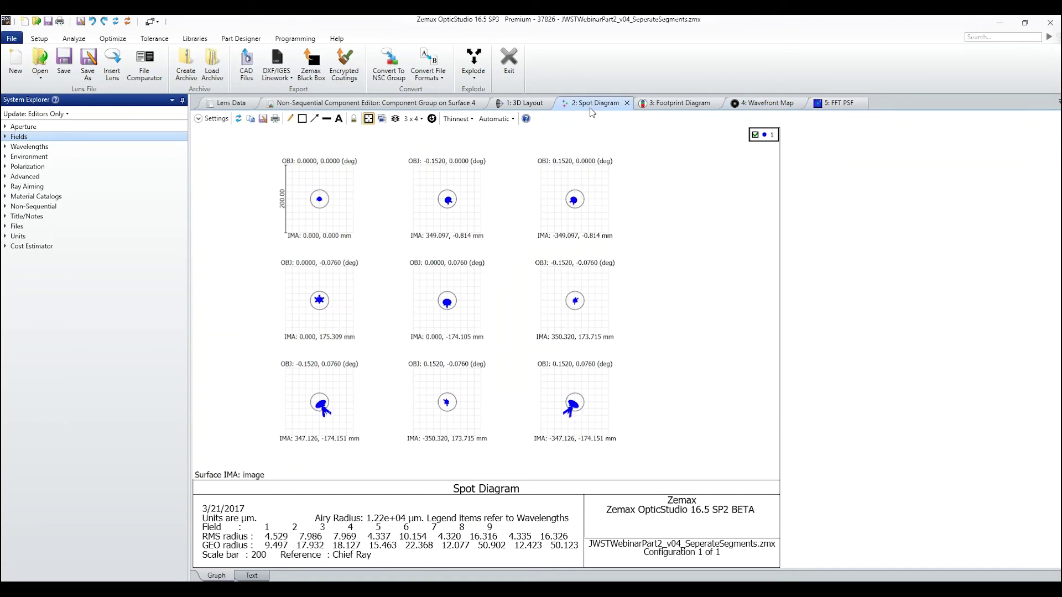
click(238, 119)
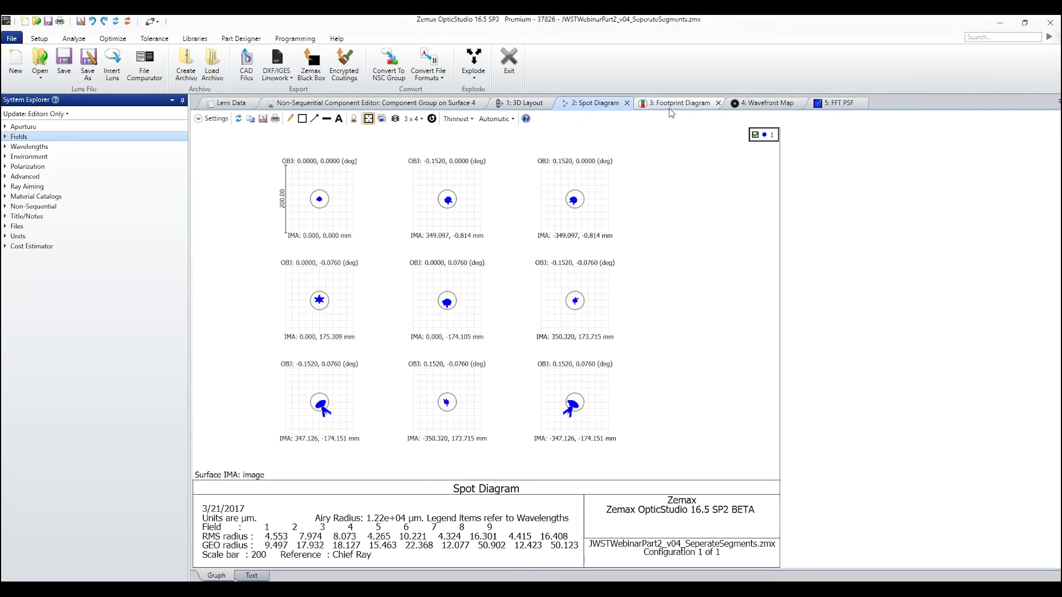
click(760, 105)
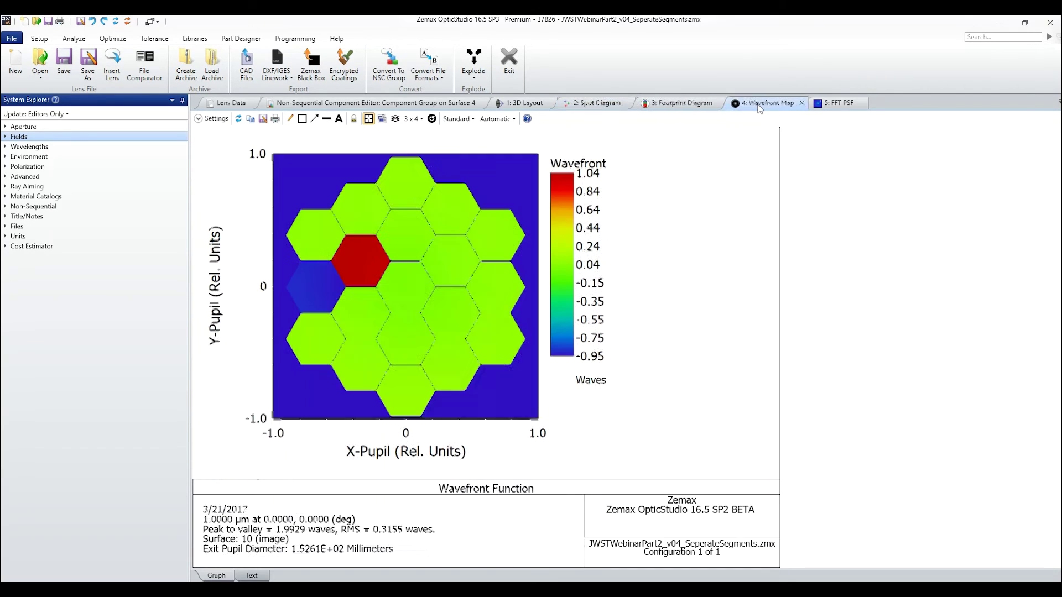
- Restore the Z position of the hex 2 and hex 5 segments to 600
click(439, 104)
click(518, 176)
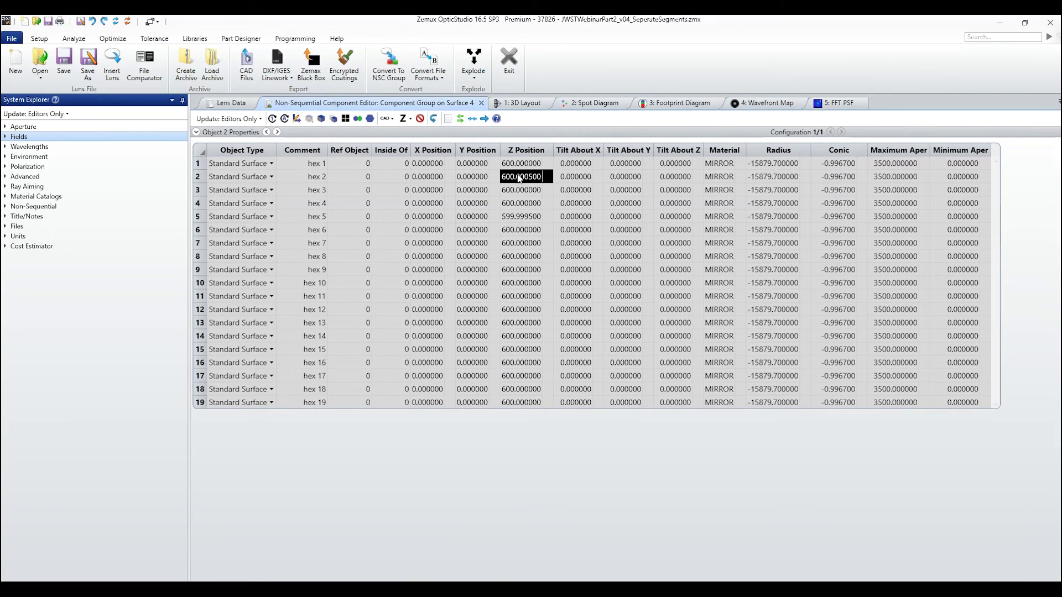
text(600)
key(Down)
key(Down)
key(Down)
text(600)
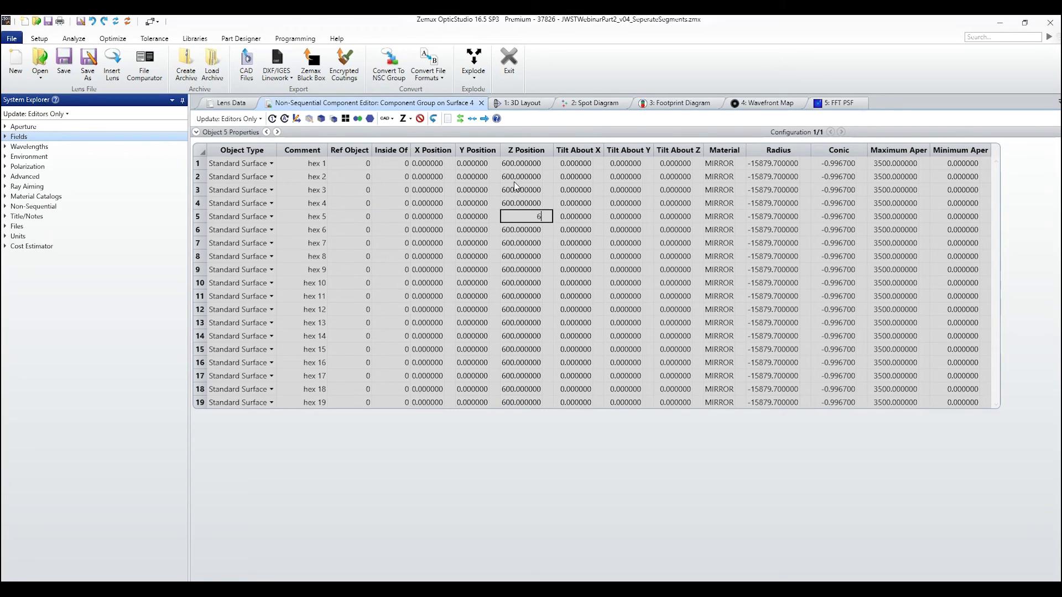
key(Down)
key(Up)
key(Up)
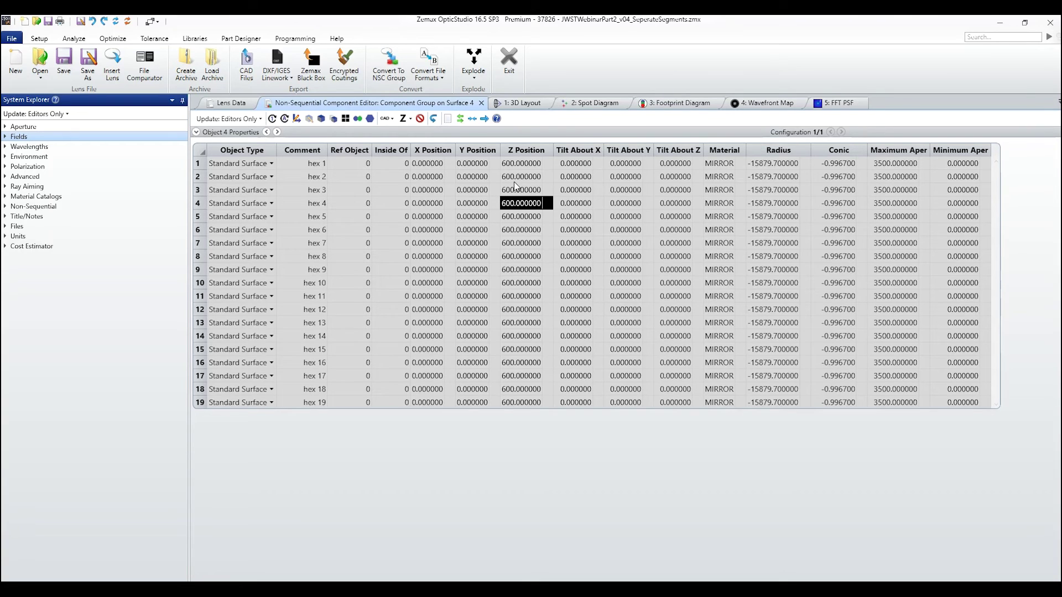
- Set the hex 8 segment's Tilt About X to 0.0001 and refresh the wavefront map to examine the effect
key(Down)
key(Down)
key(Down)
key(Down)
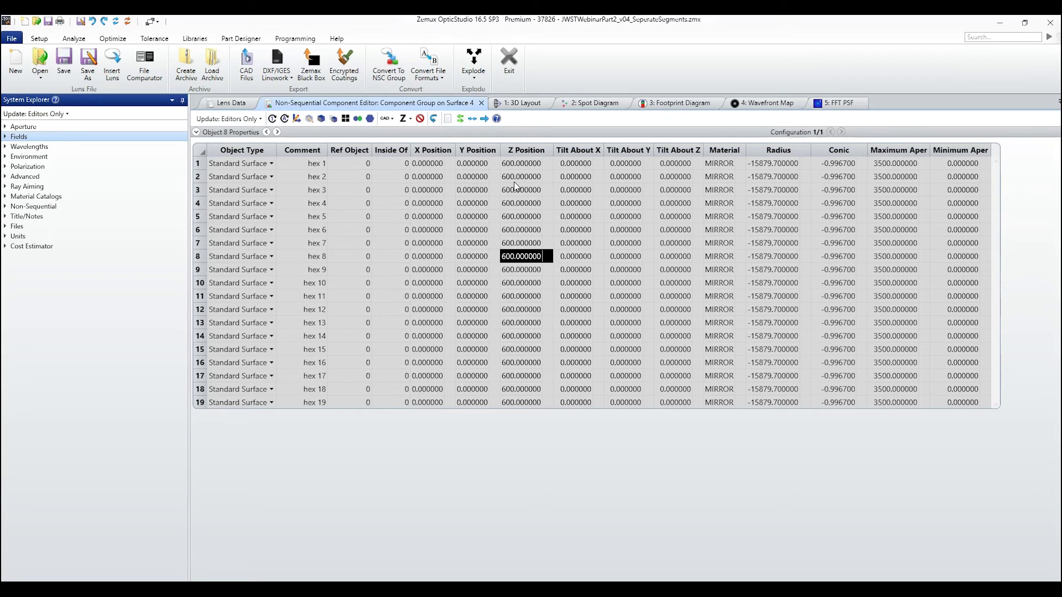
key(Tab)
text(0.0001)
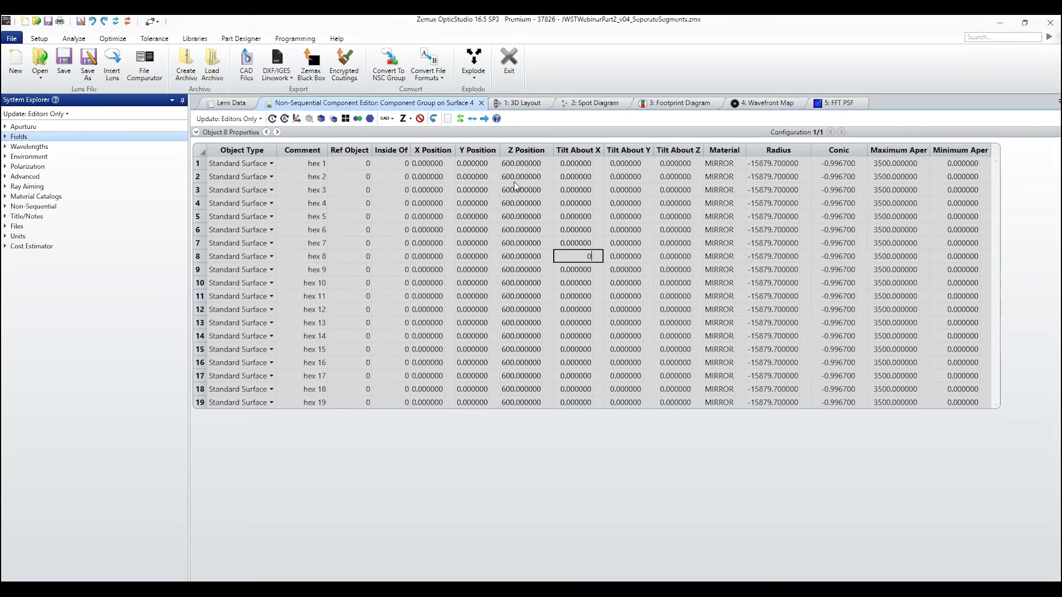
key(Return)
key(Up)
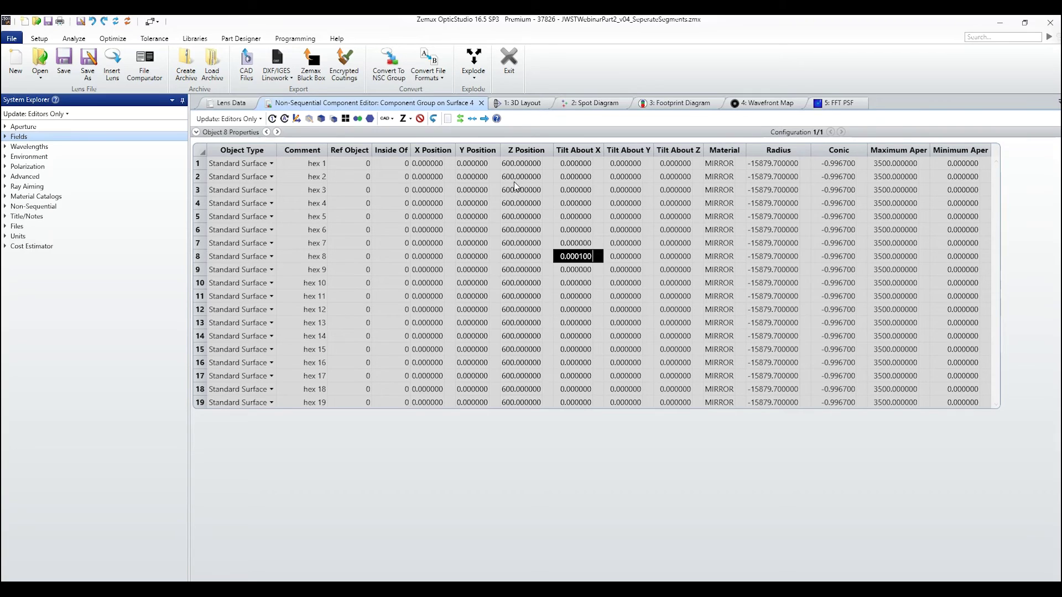
click(754, 105)
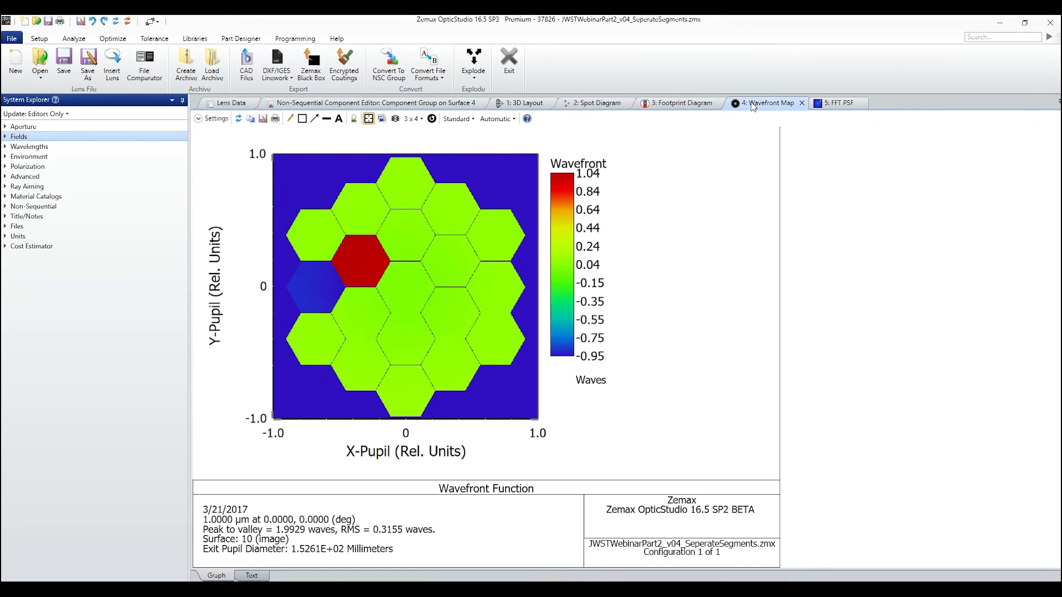
click(239, 119)
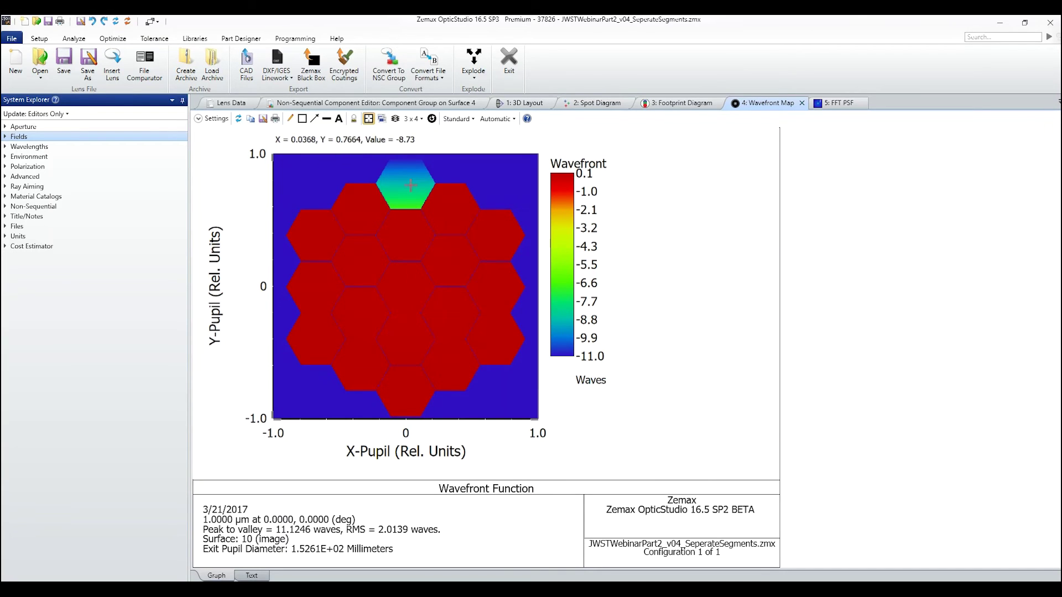
- Restore the hex 8 segment's Tilt About X to 0 and insert a null object directly before hex 8
click(430, 103)
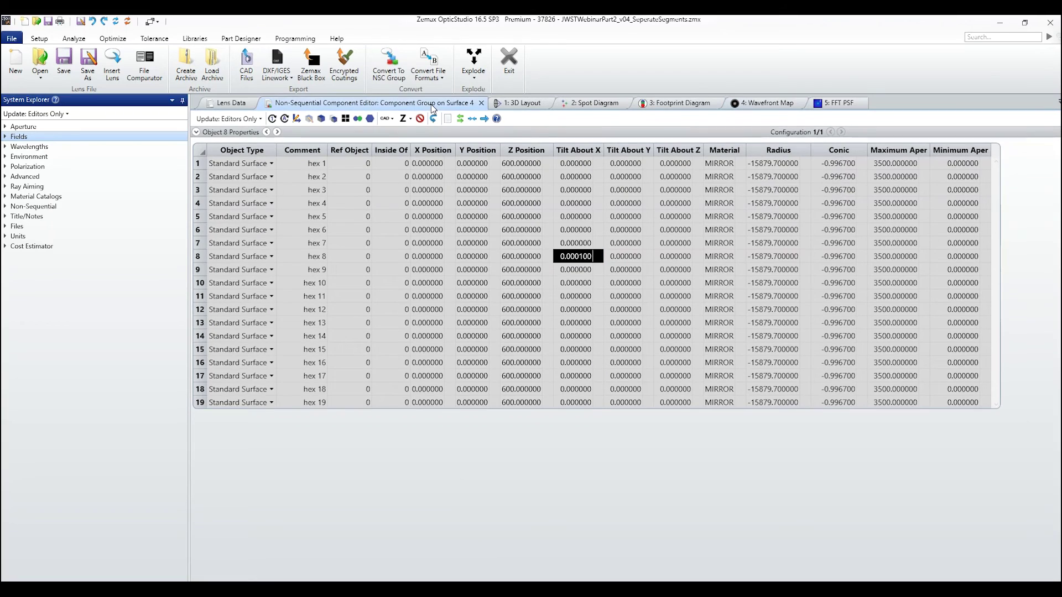
key(Up)
key(Left)
key(Left)
key(Left)
key(Left)
key(Left)
key(Left)
key(Left)
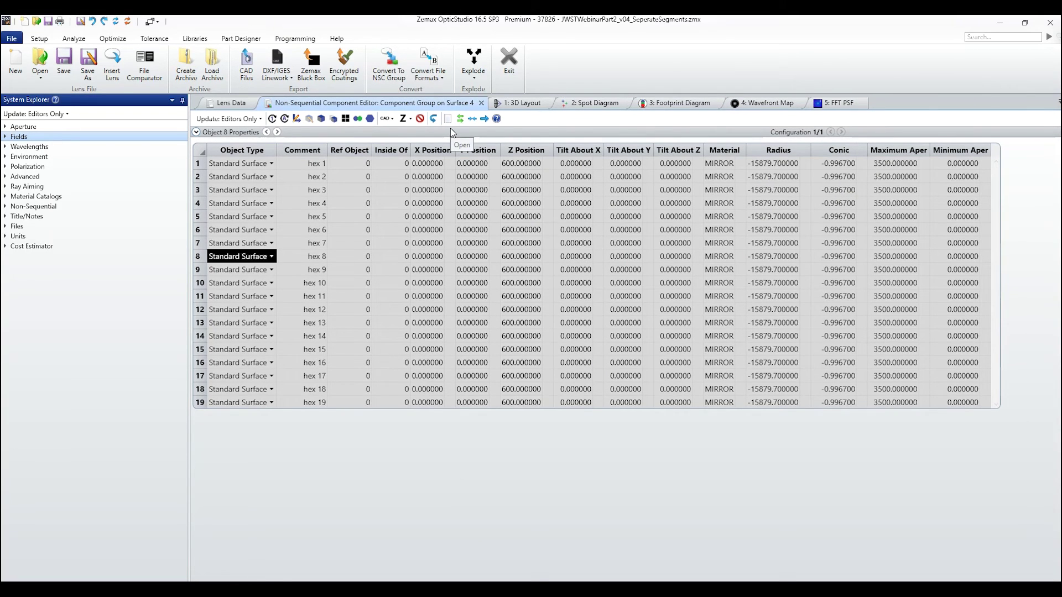
key(Insert)
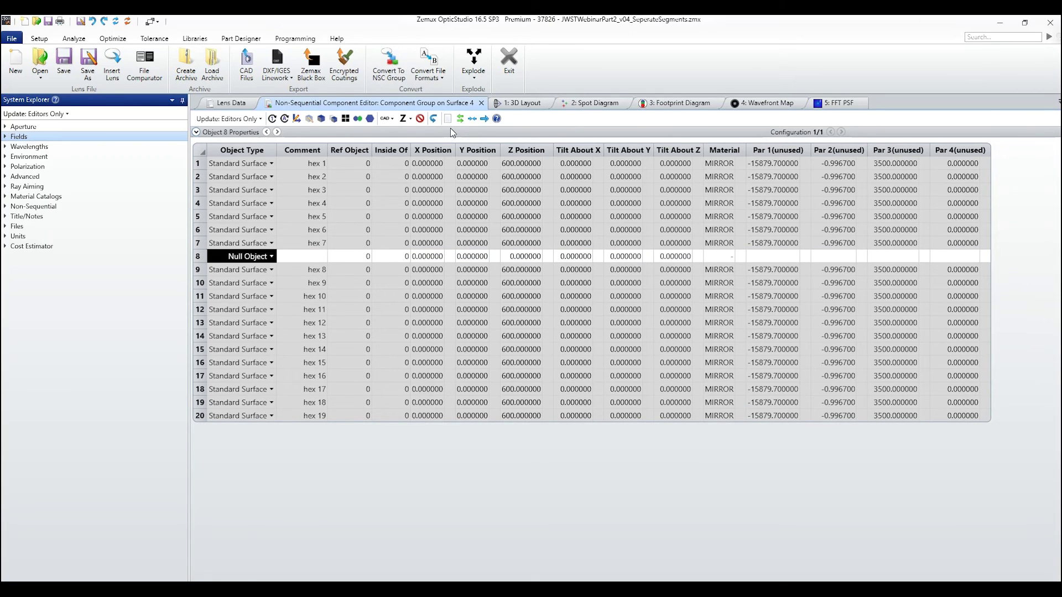
- Give the new null object the comment "pivot point for hex 8" and set its Y position to 2598
key(Right)
text(p)
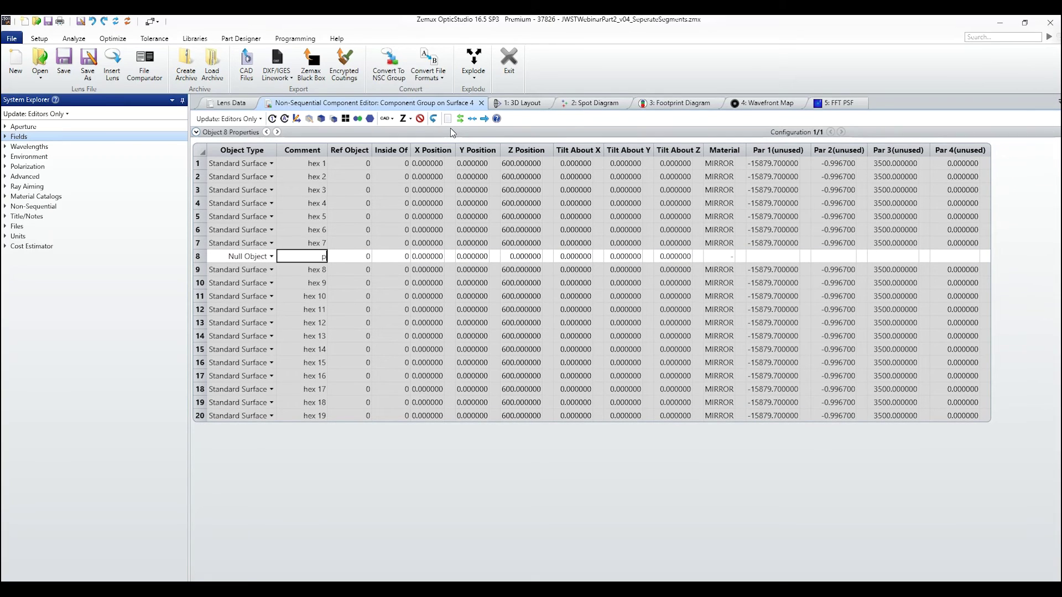
text(ivot point for hex 8)
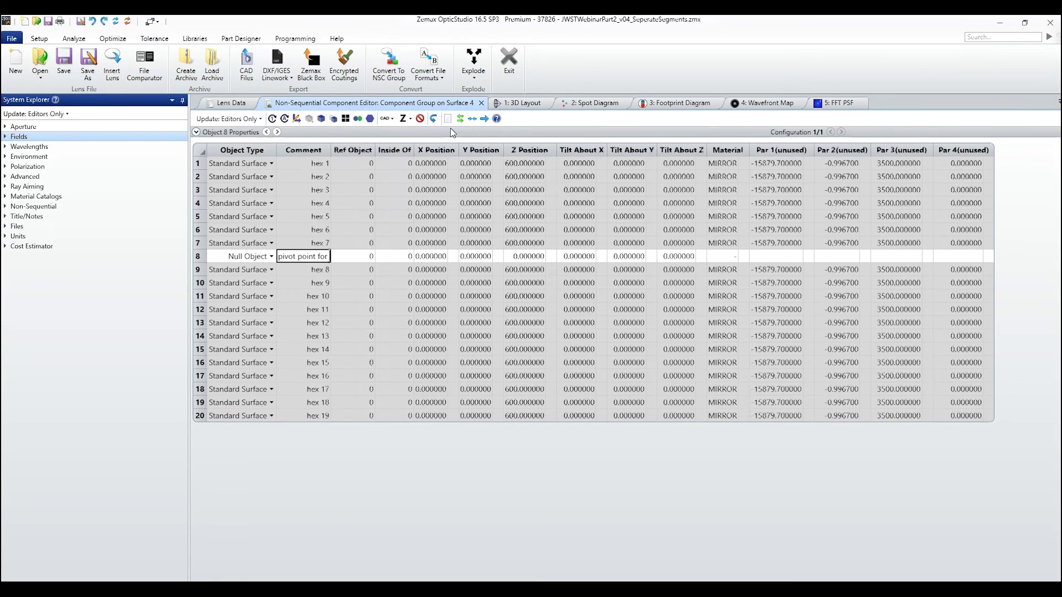
key(Return)
key(Right)
key(Right)
key(Right)
key(Right)
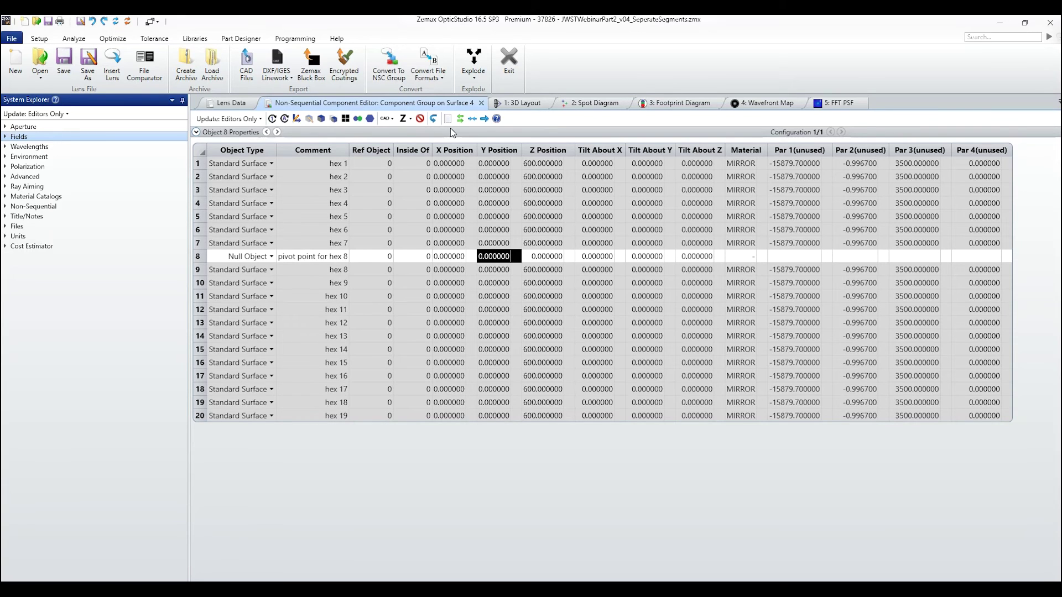
text(2598)
key(Return)
key(Up)
- Set the reference object of the hex 8 segment to 8 so it follows the pivot point
key(Down)
key(Left)
key(Left)
key(Left)
key(Left)
key(Left)
key(Right)
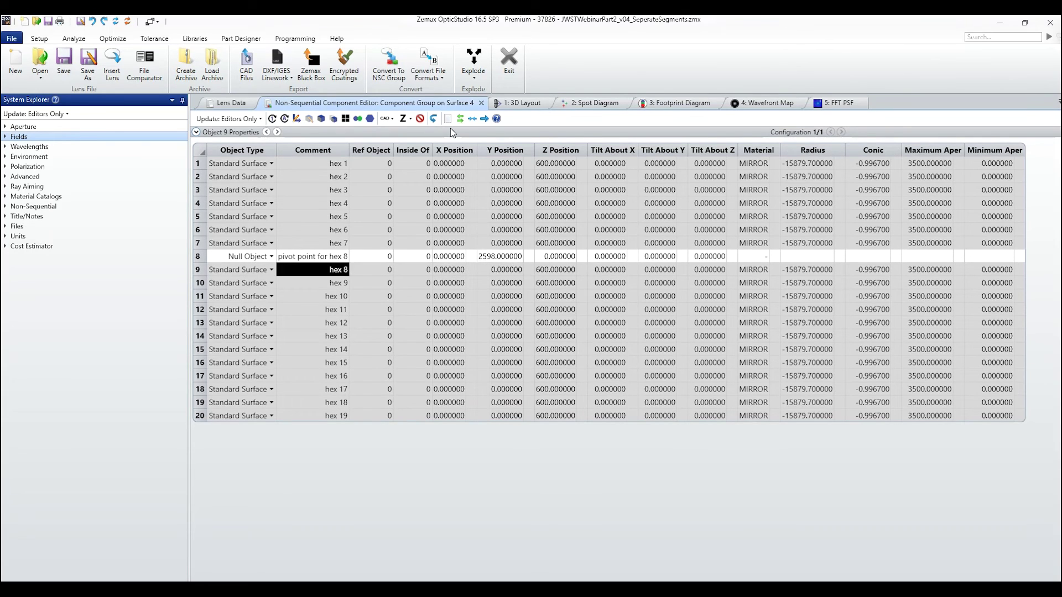
key(Right)
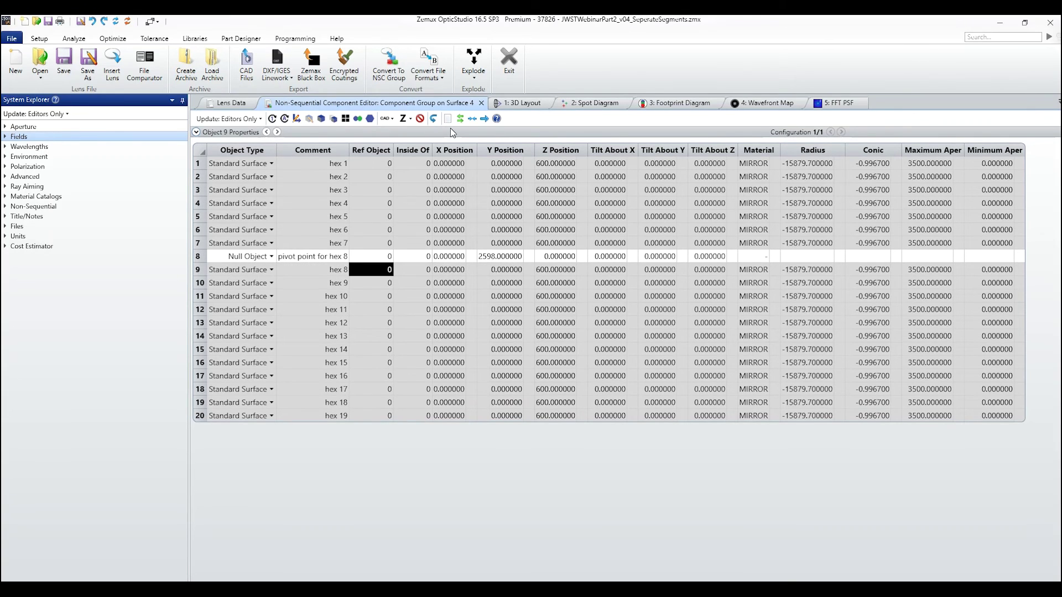
text(8)
key(Return)
key(Up)
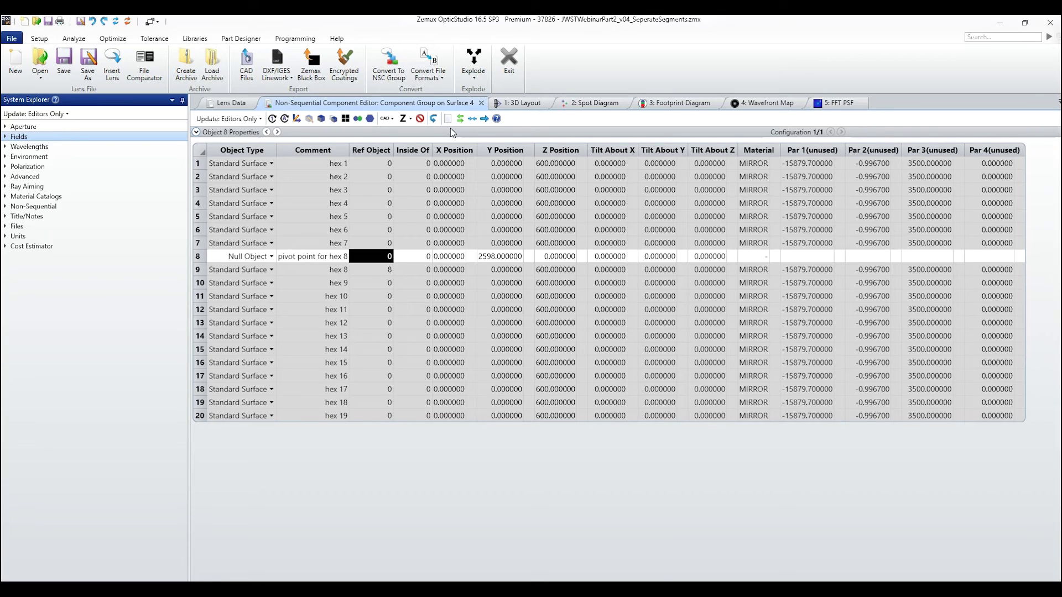
- Apply a Pickup solve to the hex 8 segment's Y position, from object 8 with a scale factor of -1
key(Right)
key(Right)
key(Right)
key(Down)
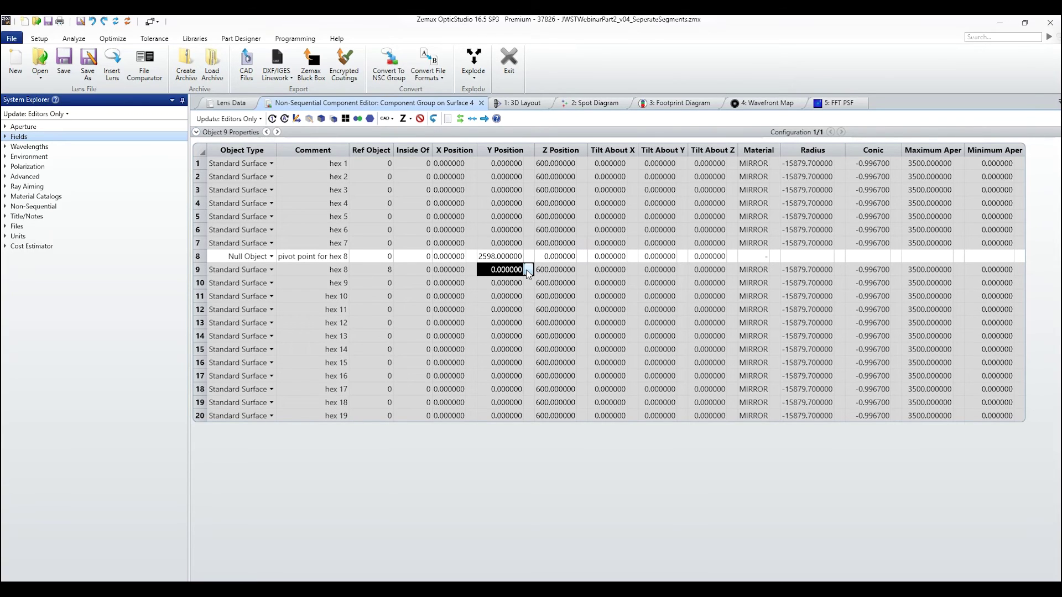
click(528, 270)
click(649, 303)
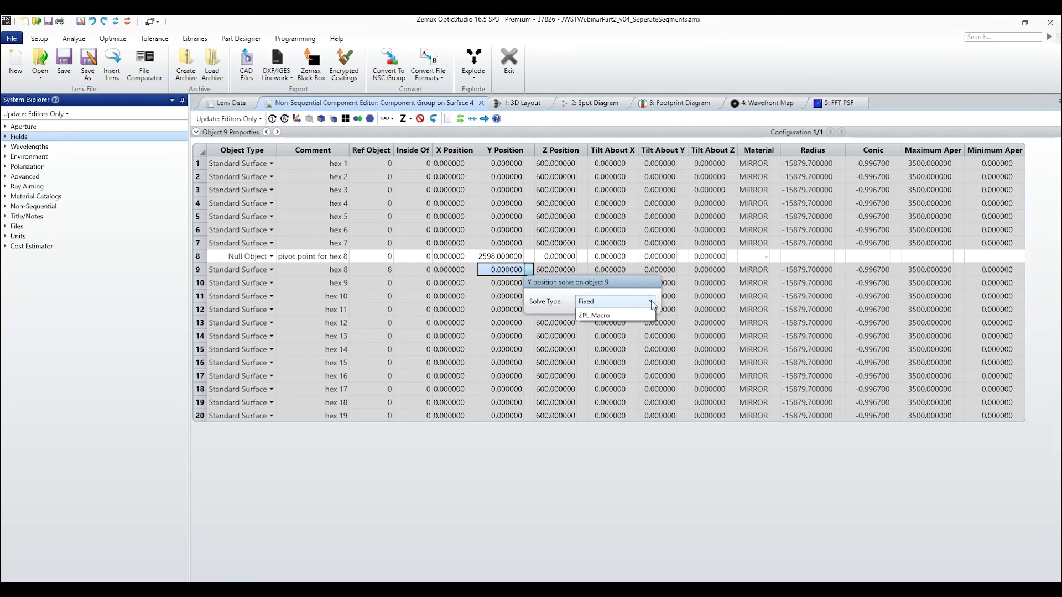
click(636, 337)
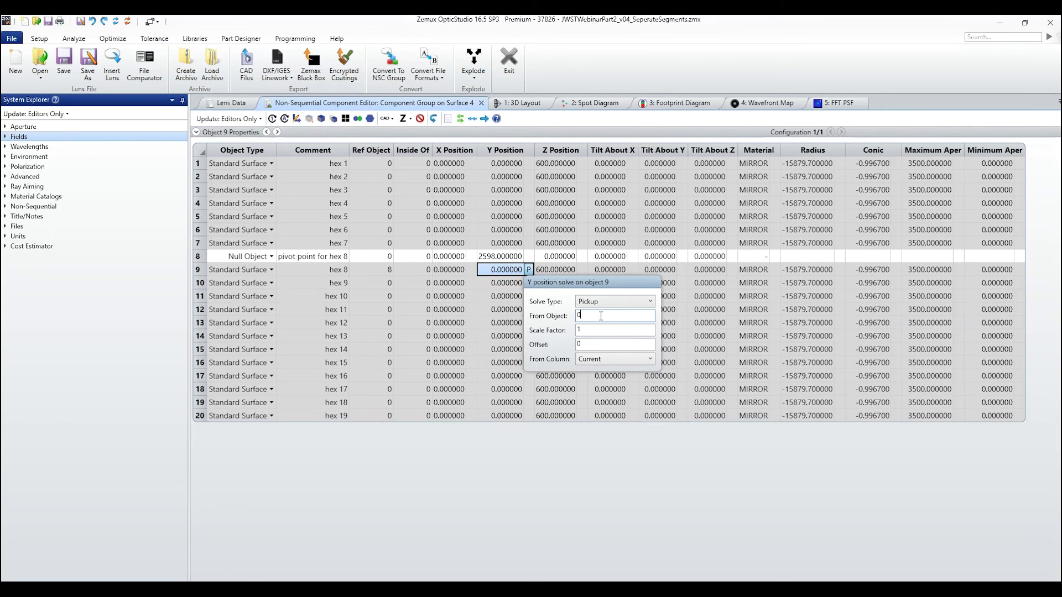
key(BackSpace)
text(8)
key(Tab)
text(-1)
key(Return)
click(498, 261)
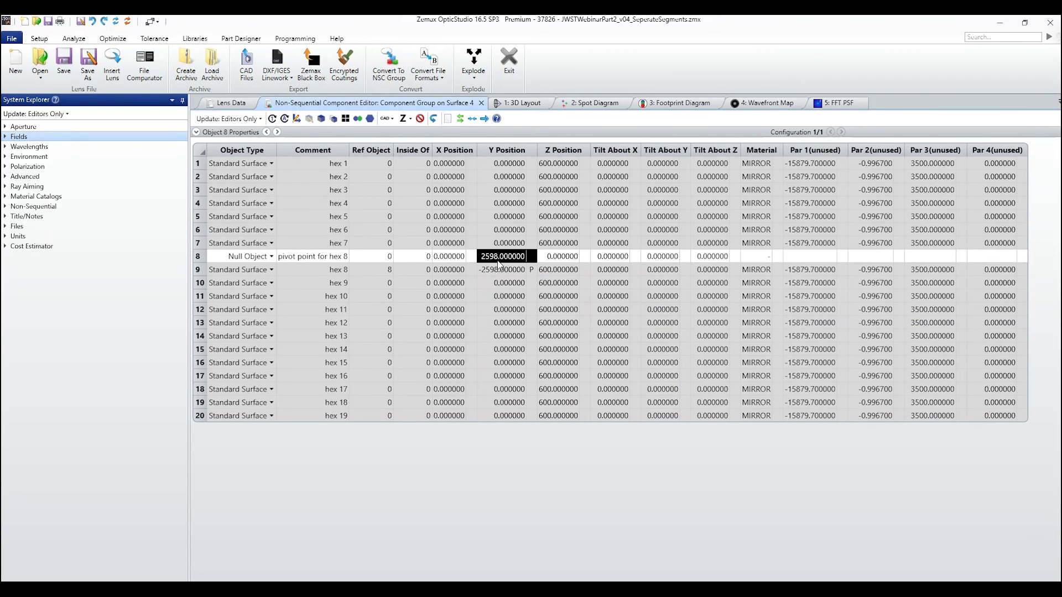
- Compare the Y positions of the pivot point and hex 8, and refresh the wavefront map to check the pivot setup
click(502, 271)
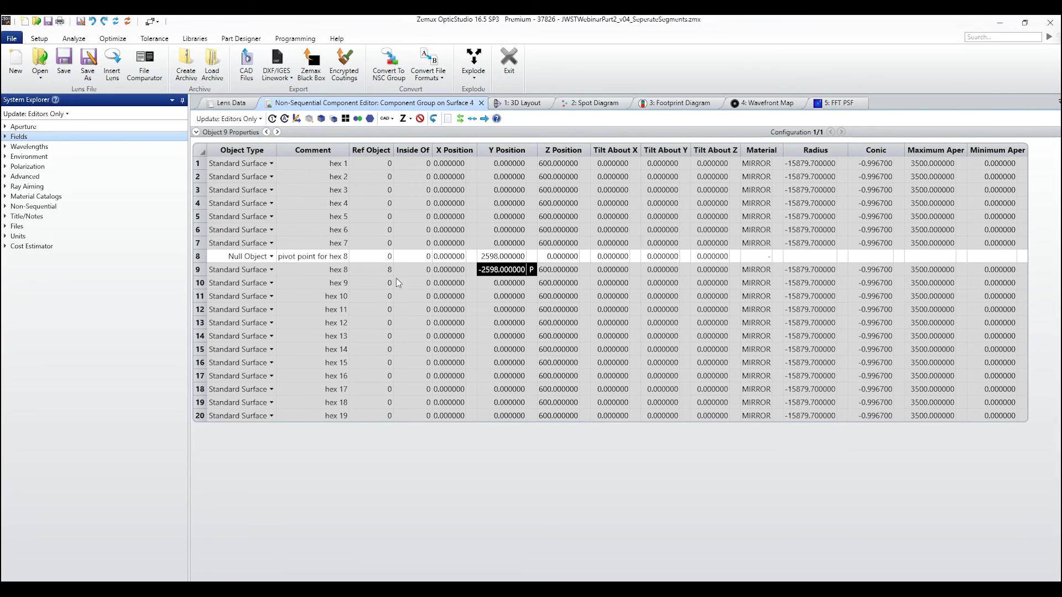
click(506, 258)
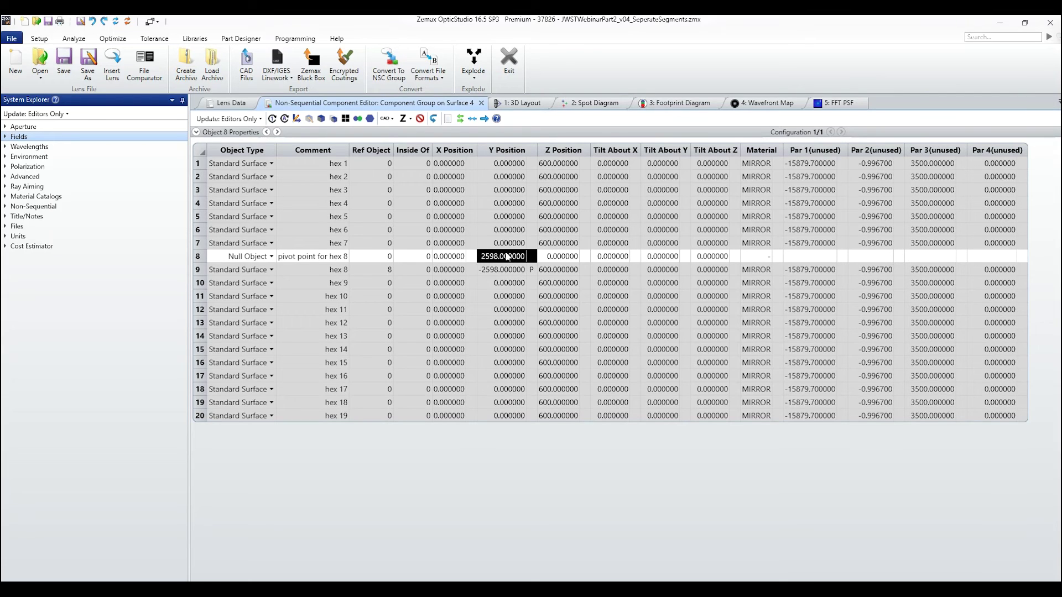
click(754, 105)
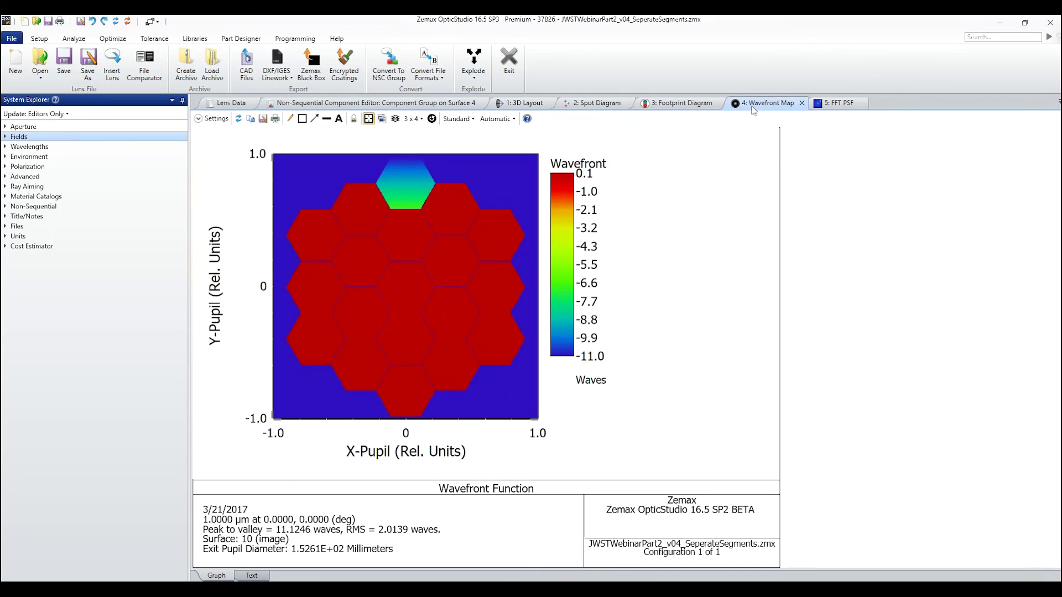
click(237, 119)
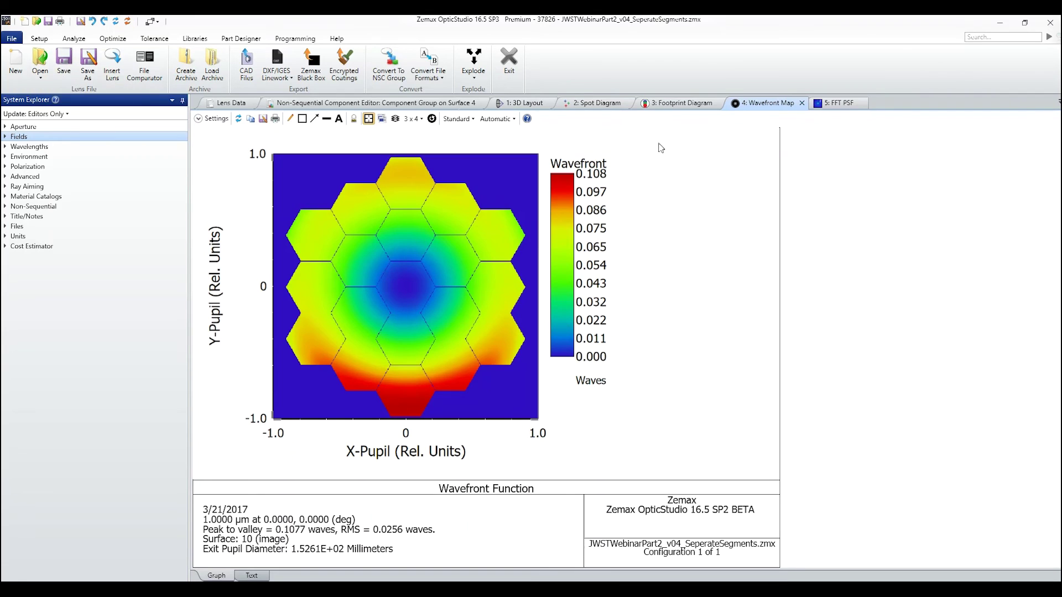
- Set the Tilt About X of the hex 8 pivot point null object to 0.0001
click(443, 103)
key(Tab)
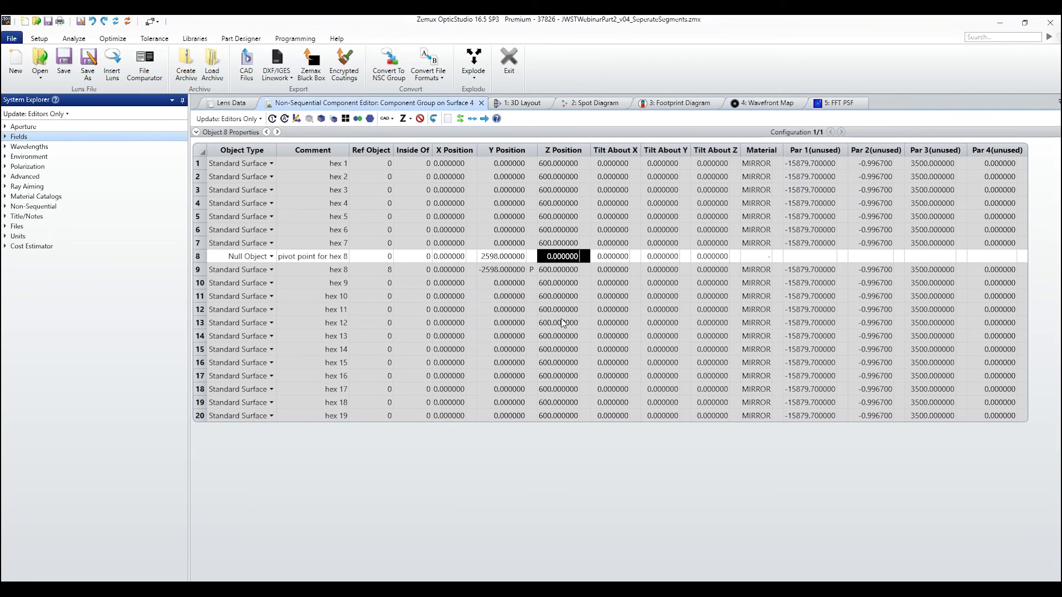
key(Tab)
key(Down)
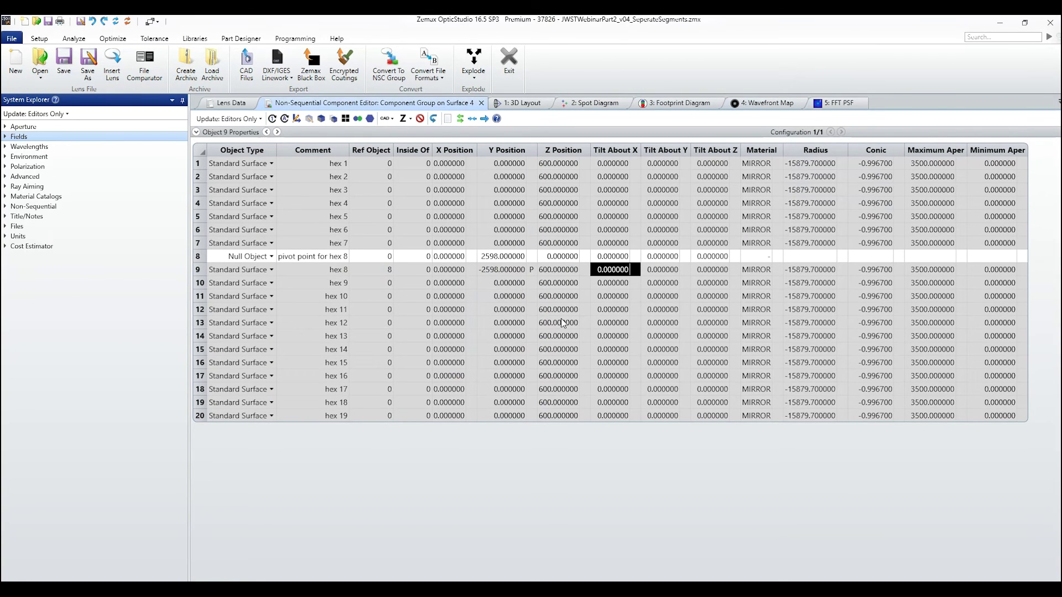
key(Up)
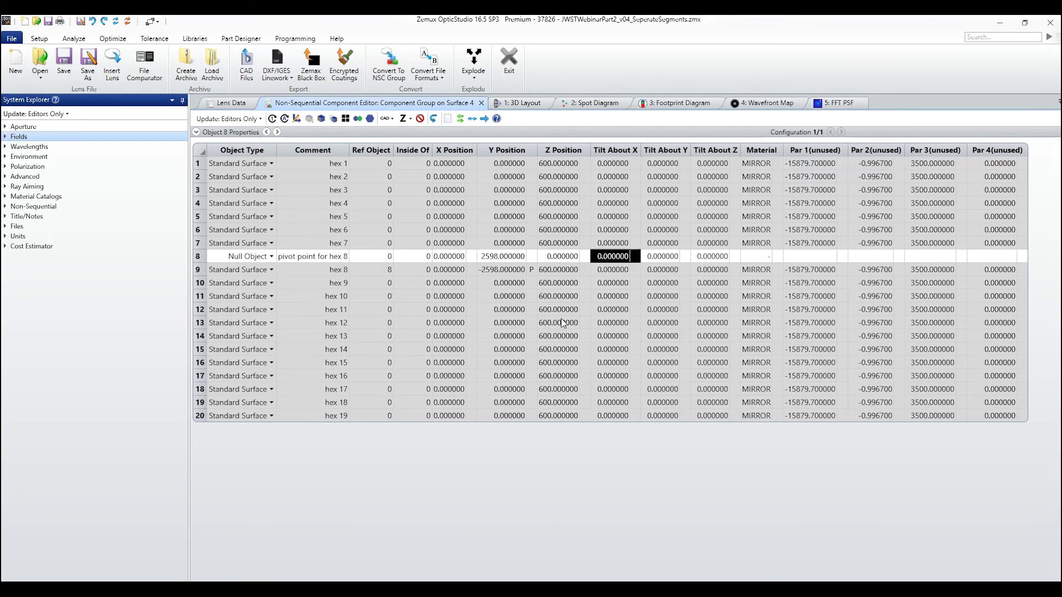
text(0.0001)
key(Return)
key(Up)
- Refresh the wavefront map and the spot diagram to examine the effect of tilting hex 8 about its pivot point
click(753, 109)
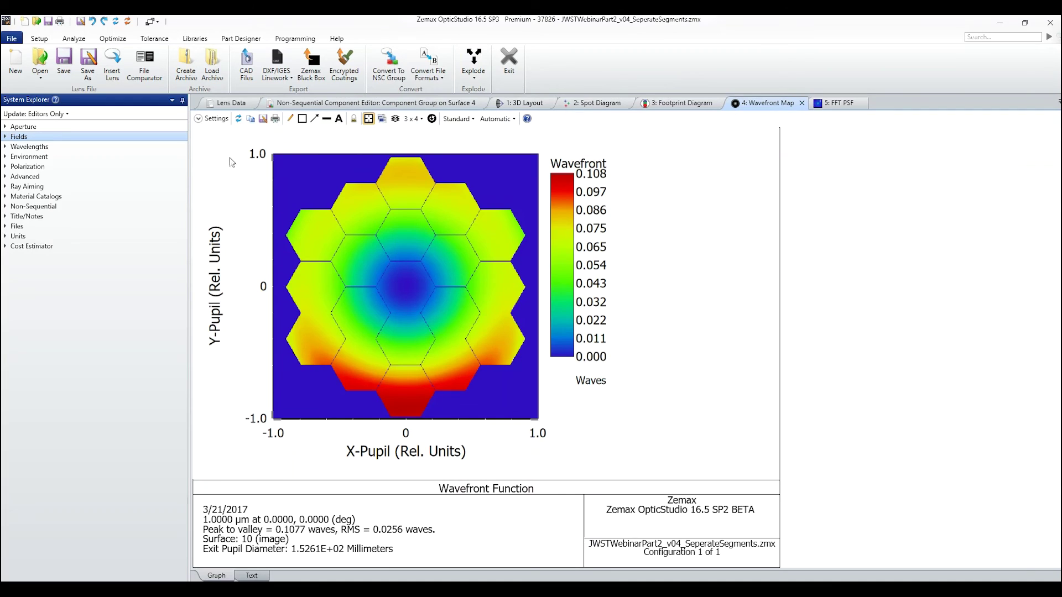
click(238, 119)
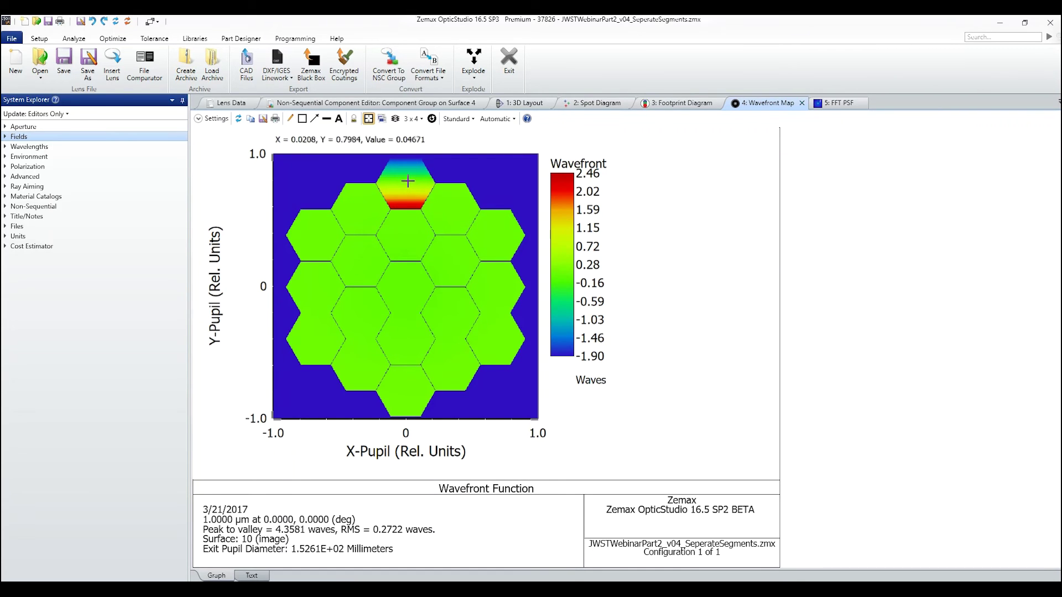
click(365, 103)
click(562, 256)
key(Left)
key(Left)
key(Left)
key(Left)
key(Left)
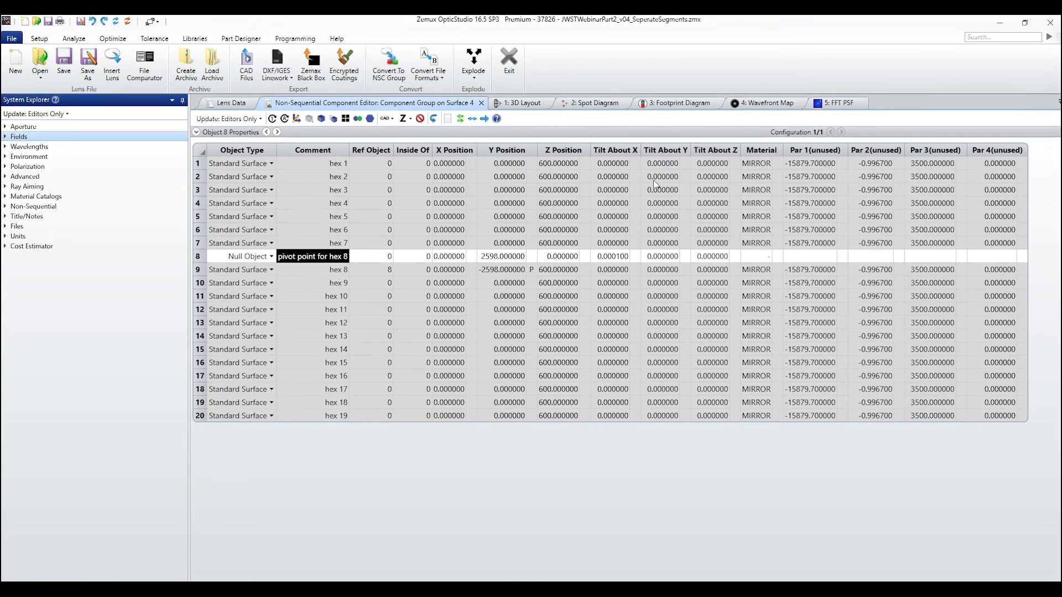
click(757, 103)
mouse_move(407, 189)
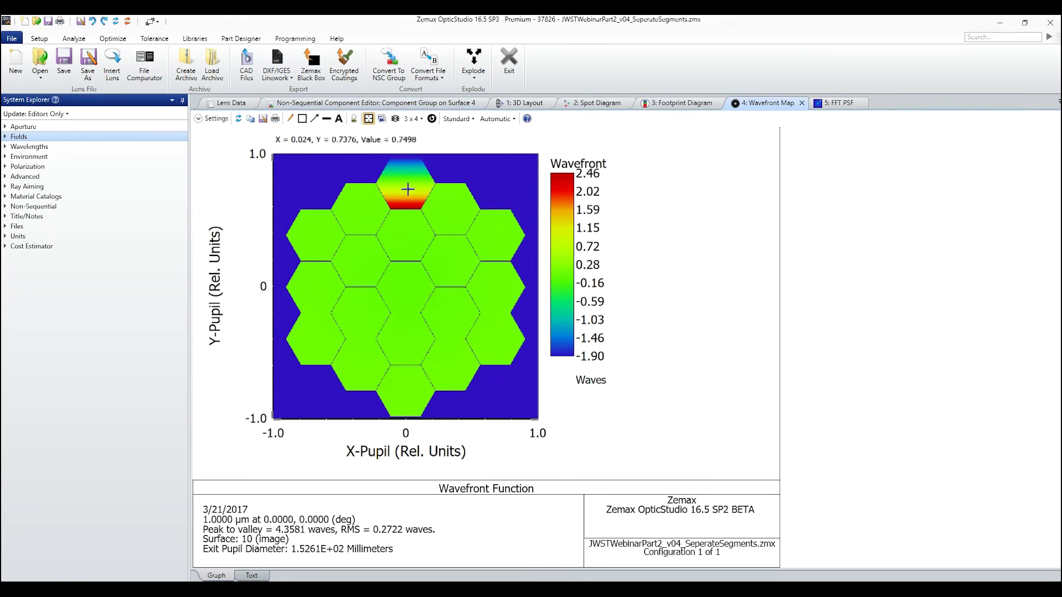
click(585, 108)
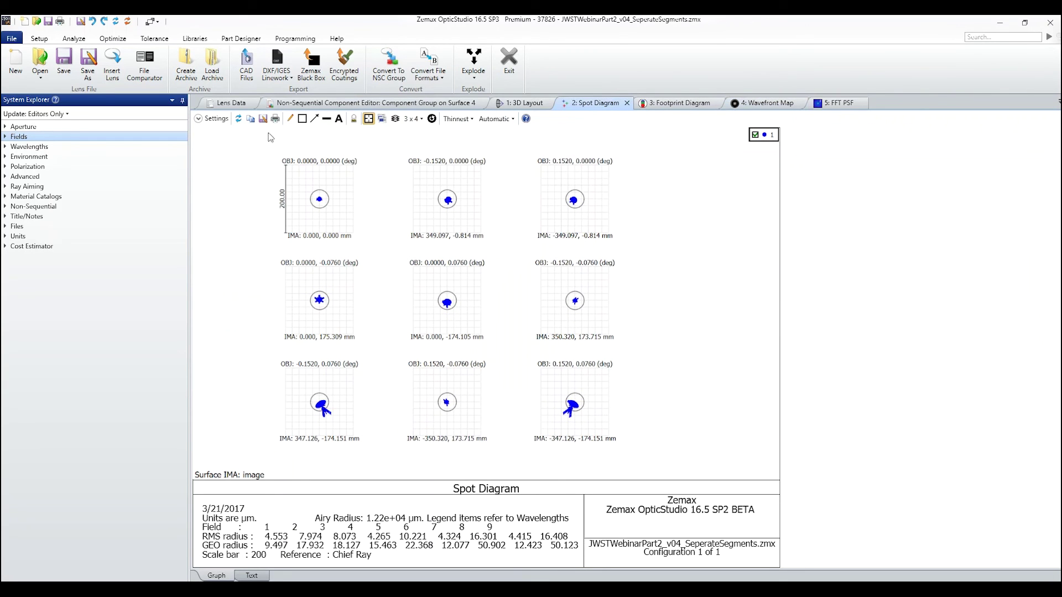
click(238, 119)
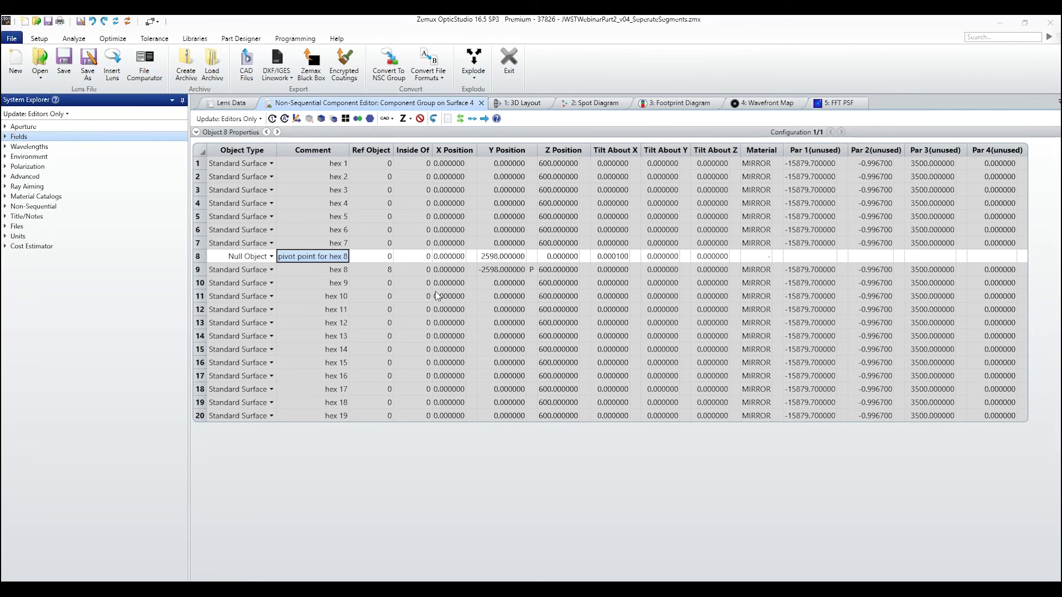
- View the segmented mirror in the 3D layout and return to the Non-Sequential Component Editor
click(515, 104)
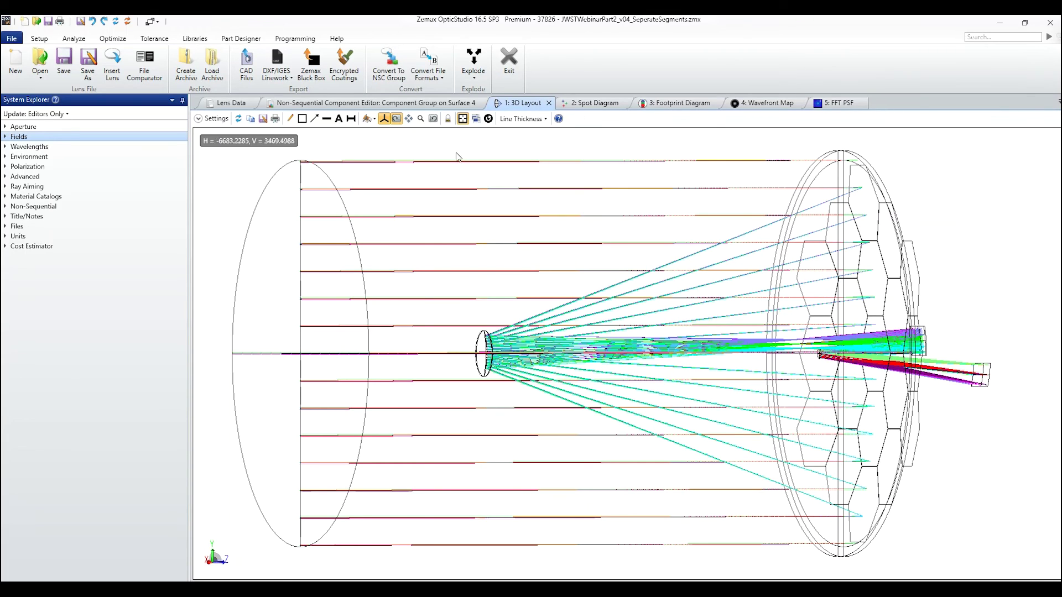
click(455, 105)
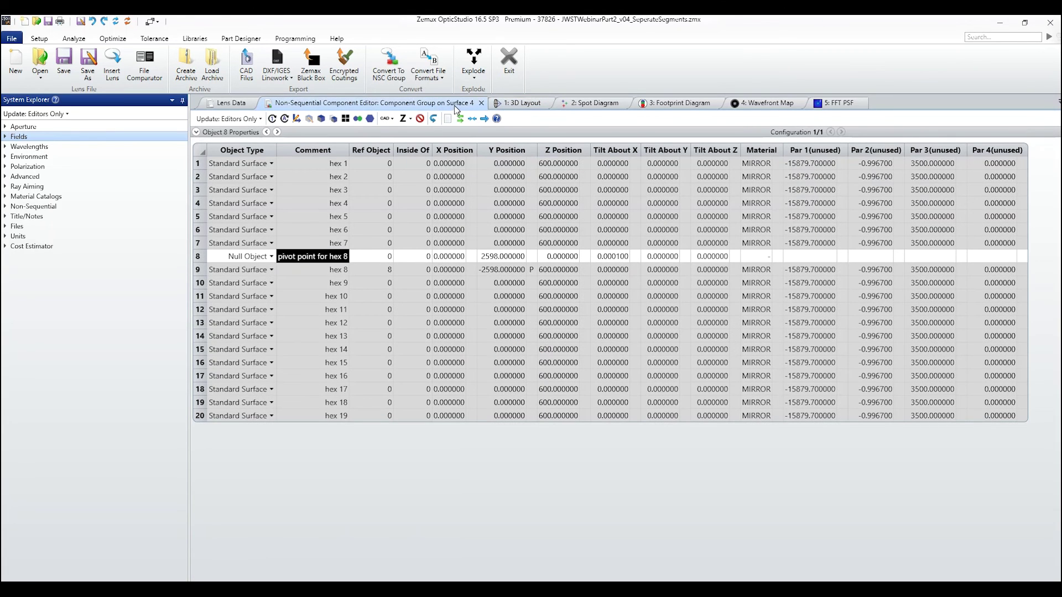
click(446, 230)
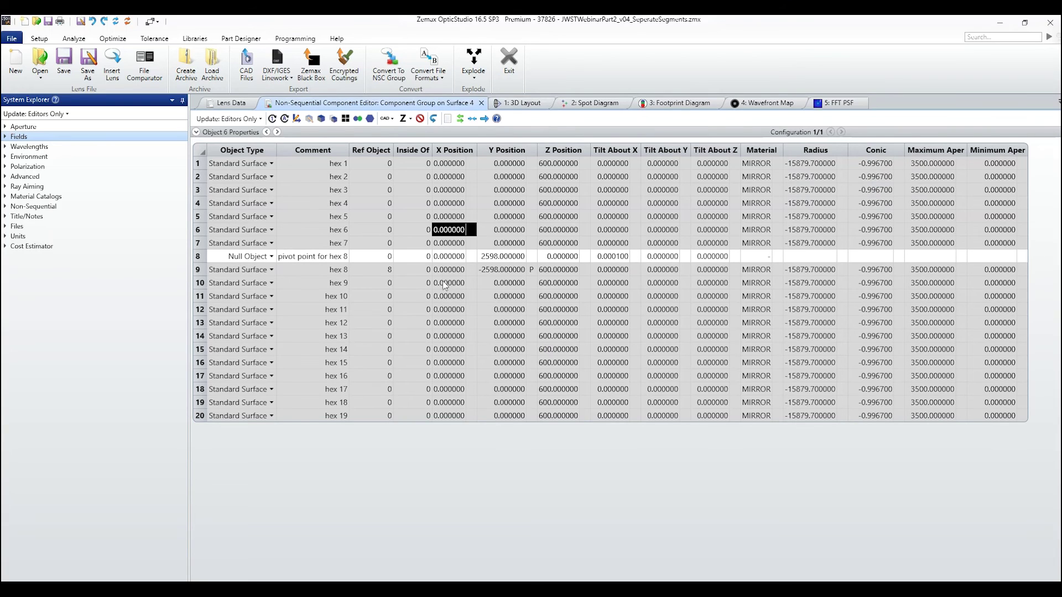